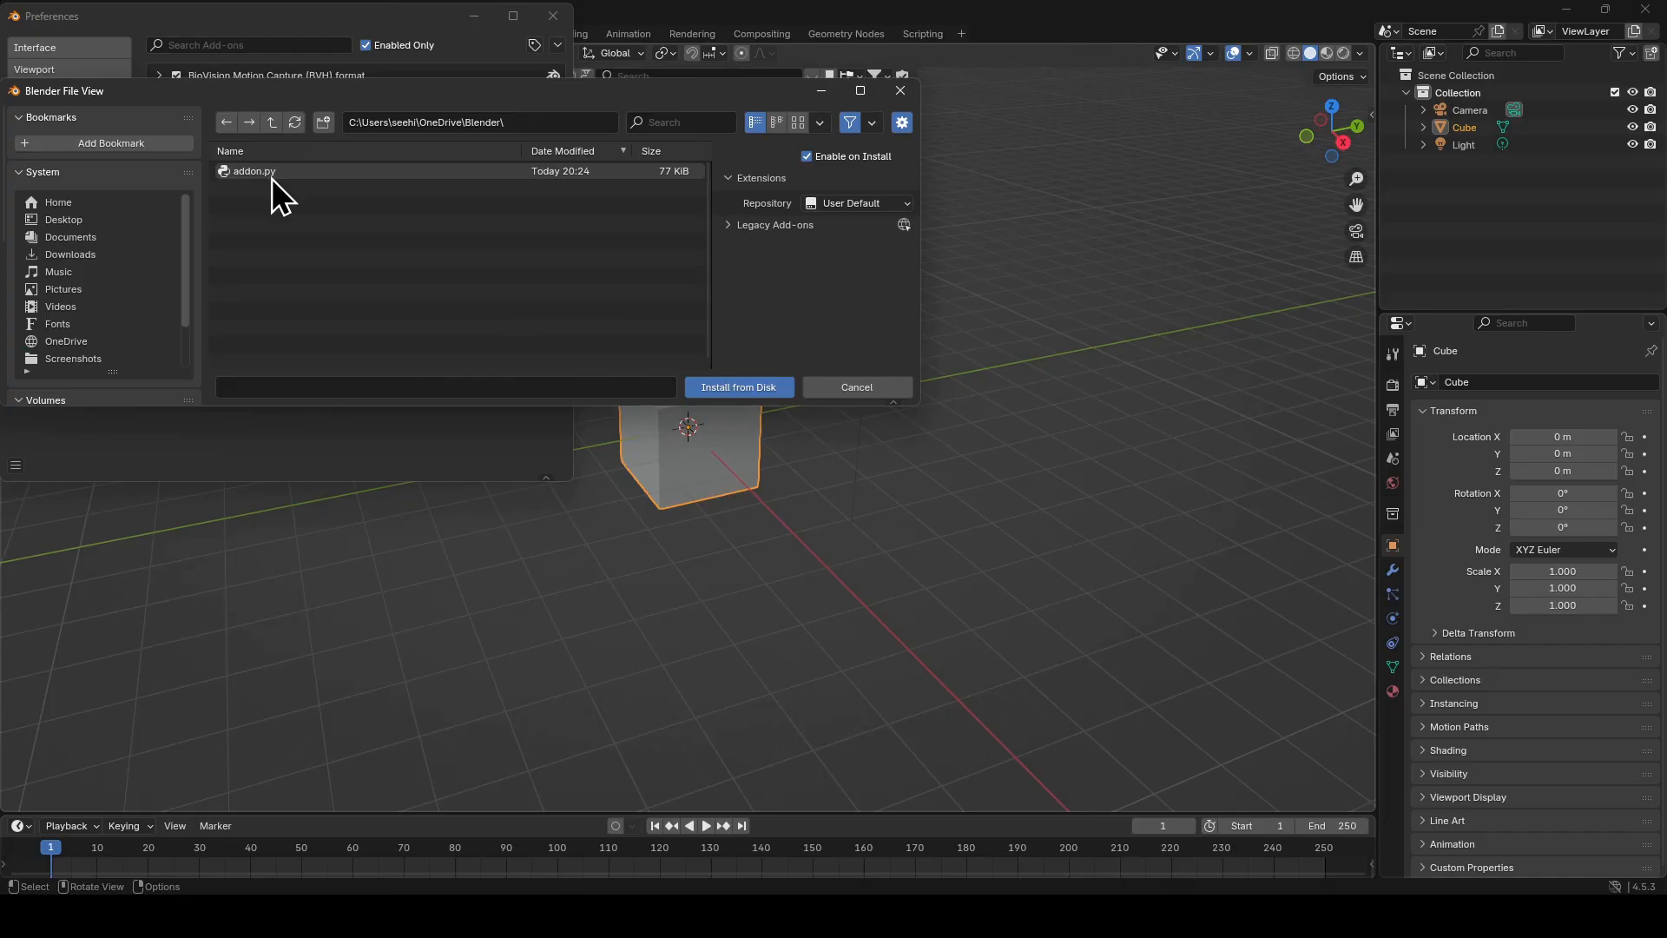
# Step: Install the addon.py add-on from disk and connect Blender MCP to the MCP server from the viewport sidebar
pyautogui.click(730, 388)
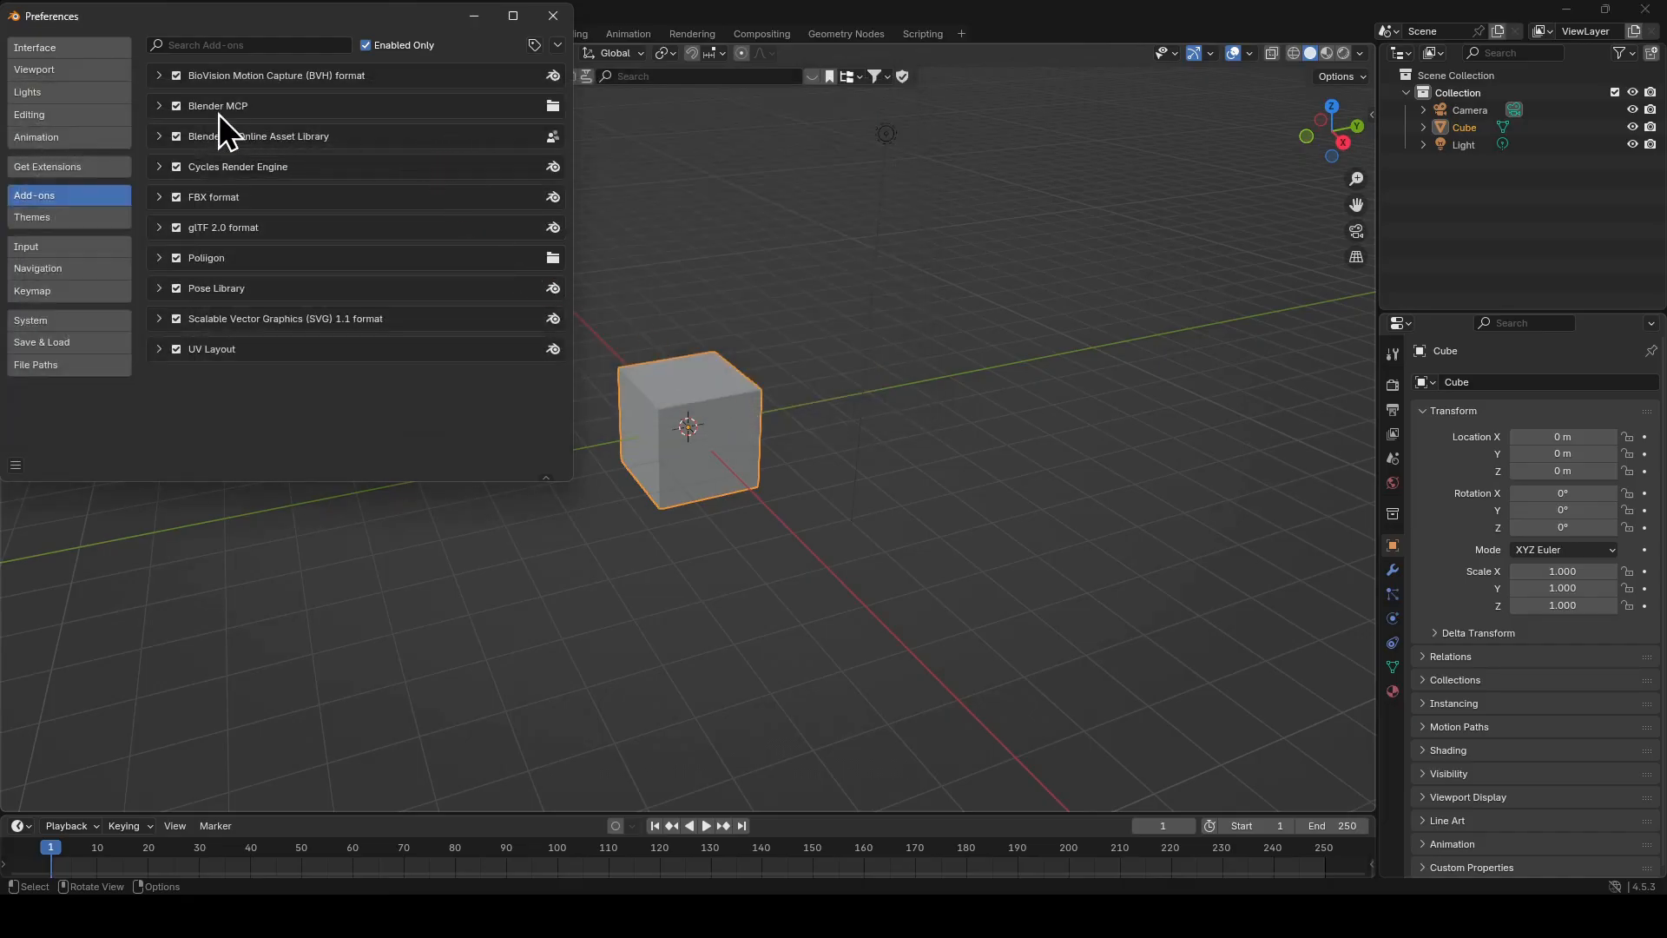
pyautogui.click(548, 23)
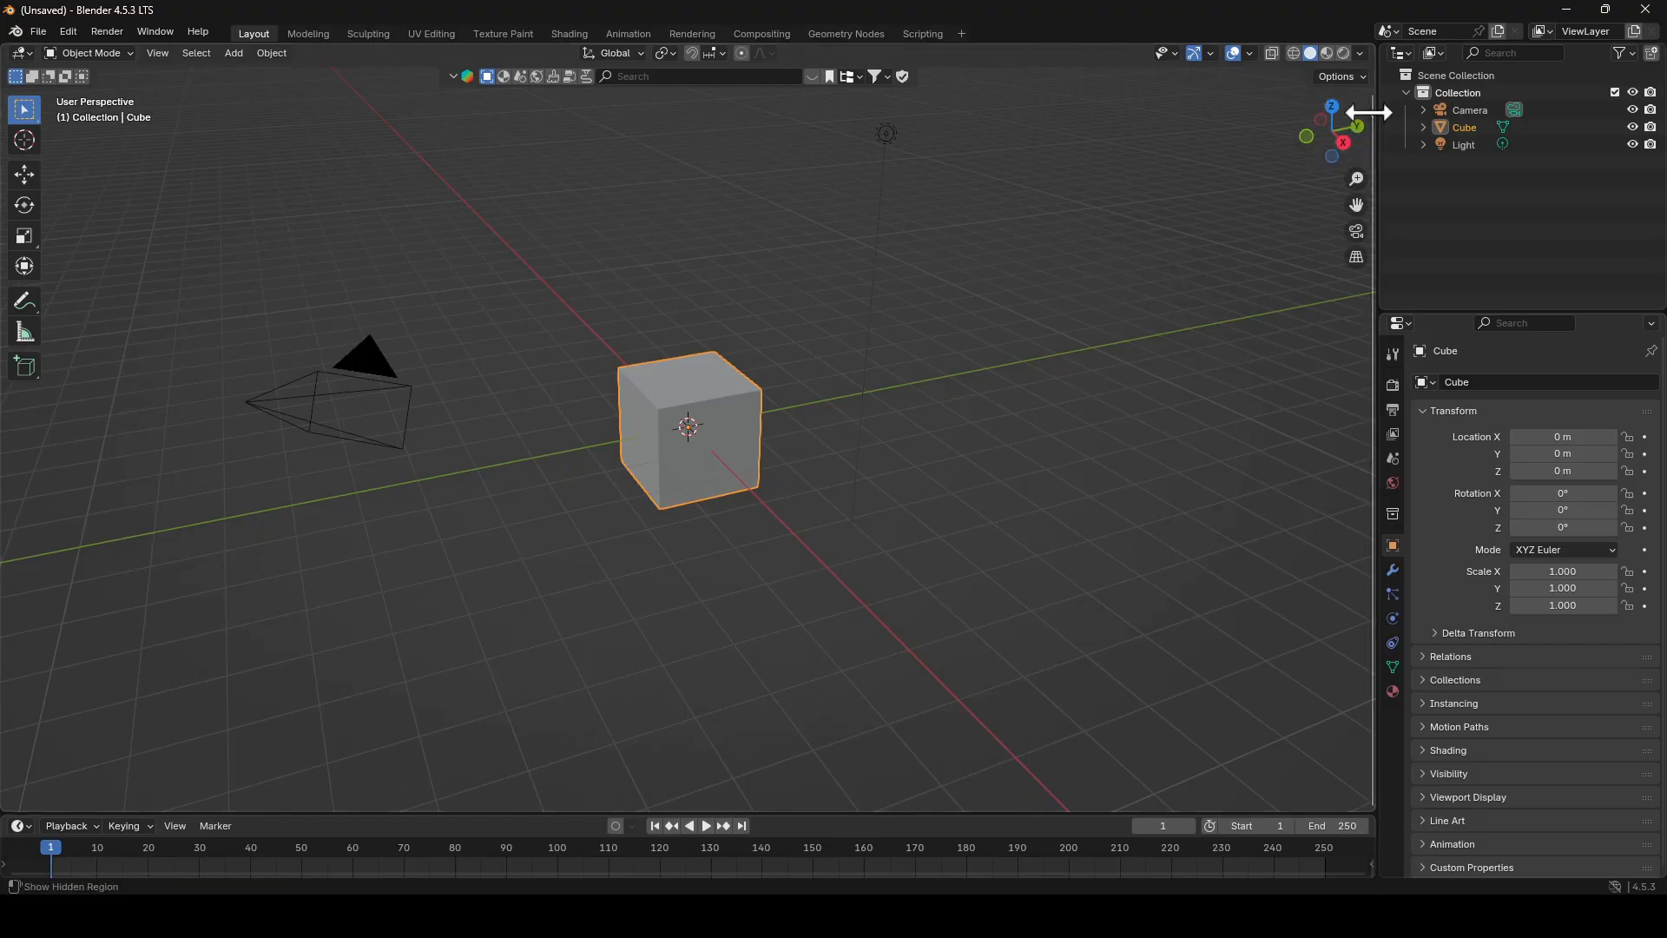
pyautogui.moveTo(1366, 113); pyautogui.dragTo(1226, 114)
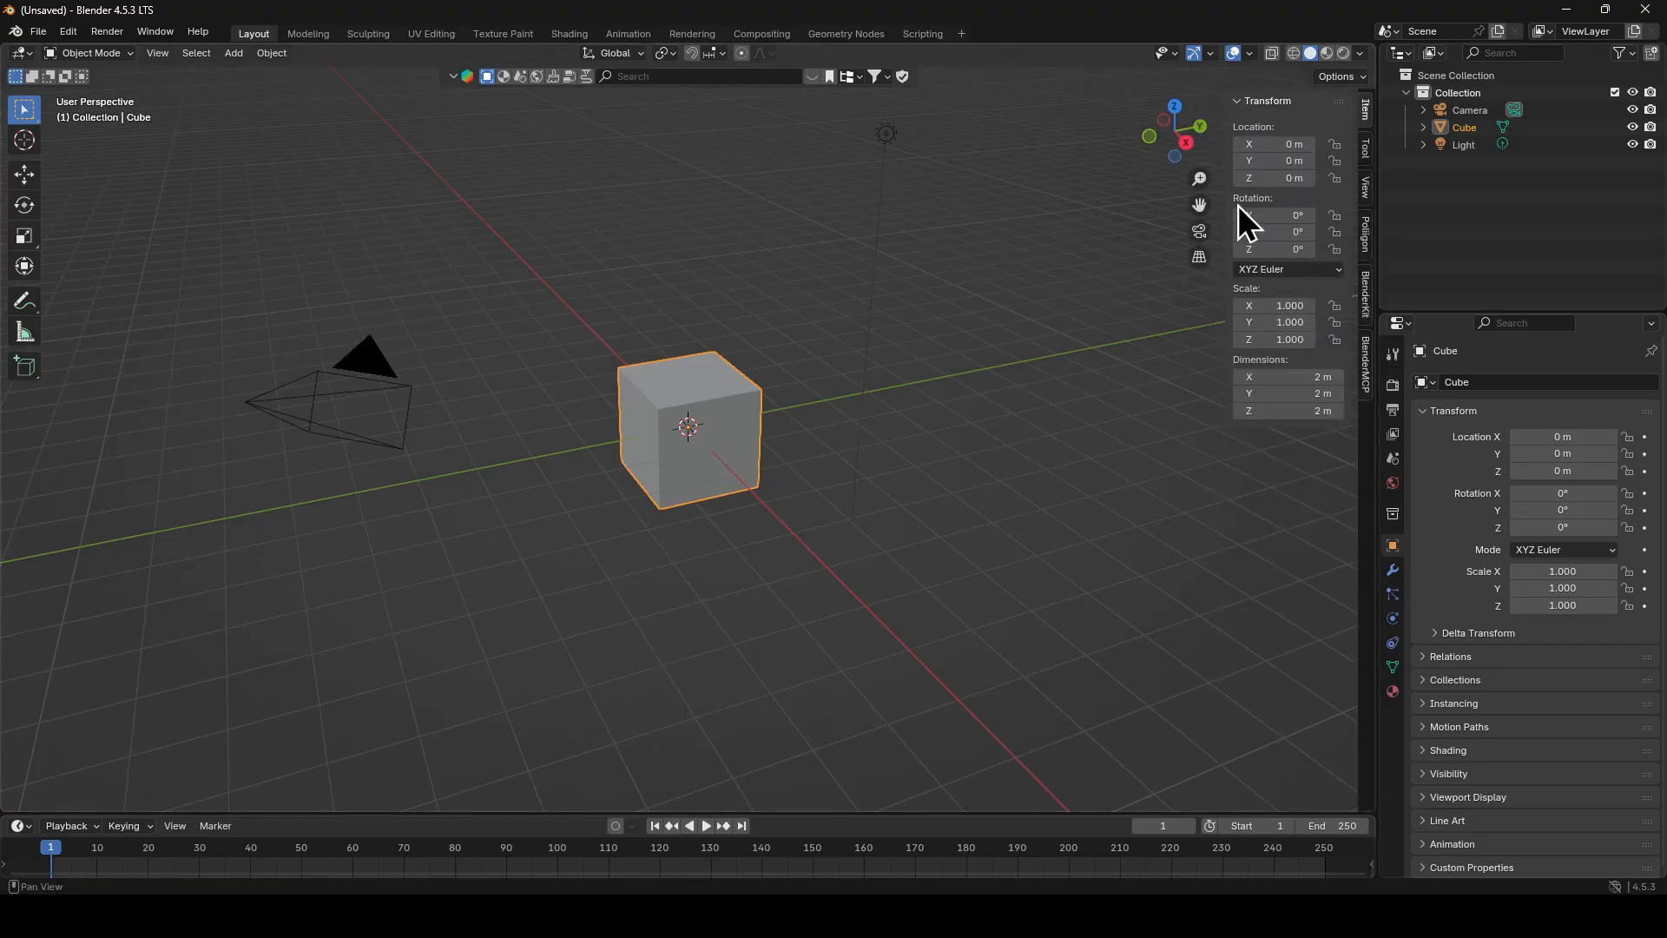
pyautogui.click(1367, 369)
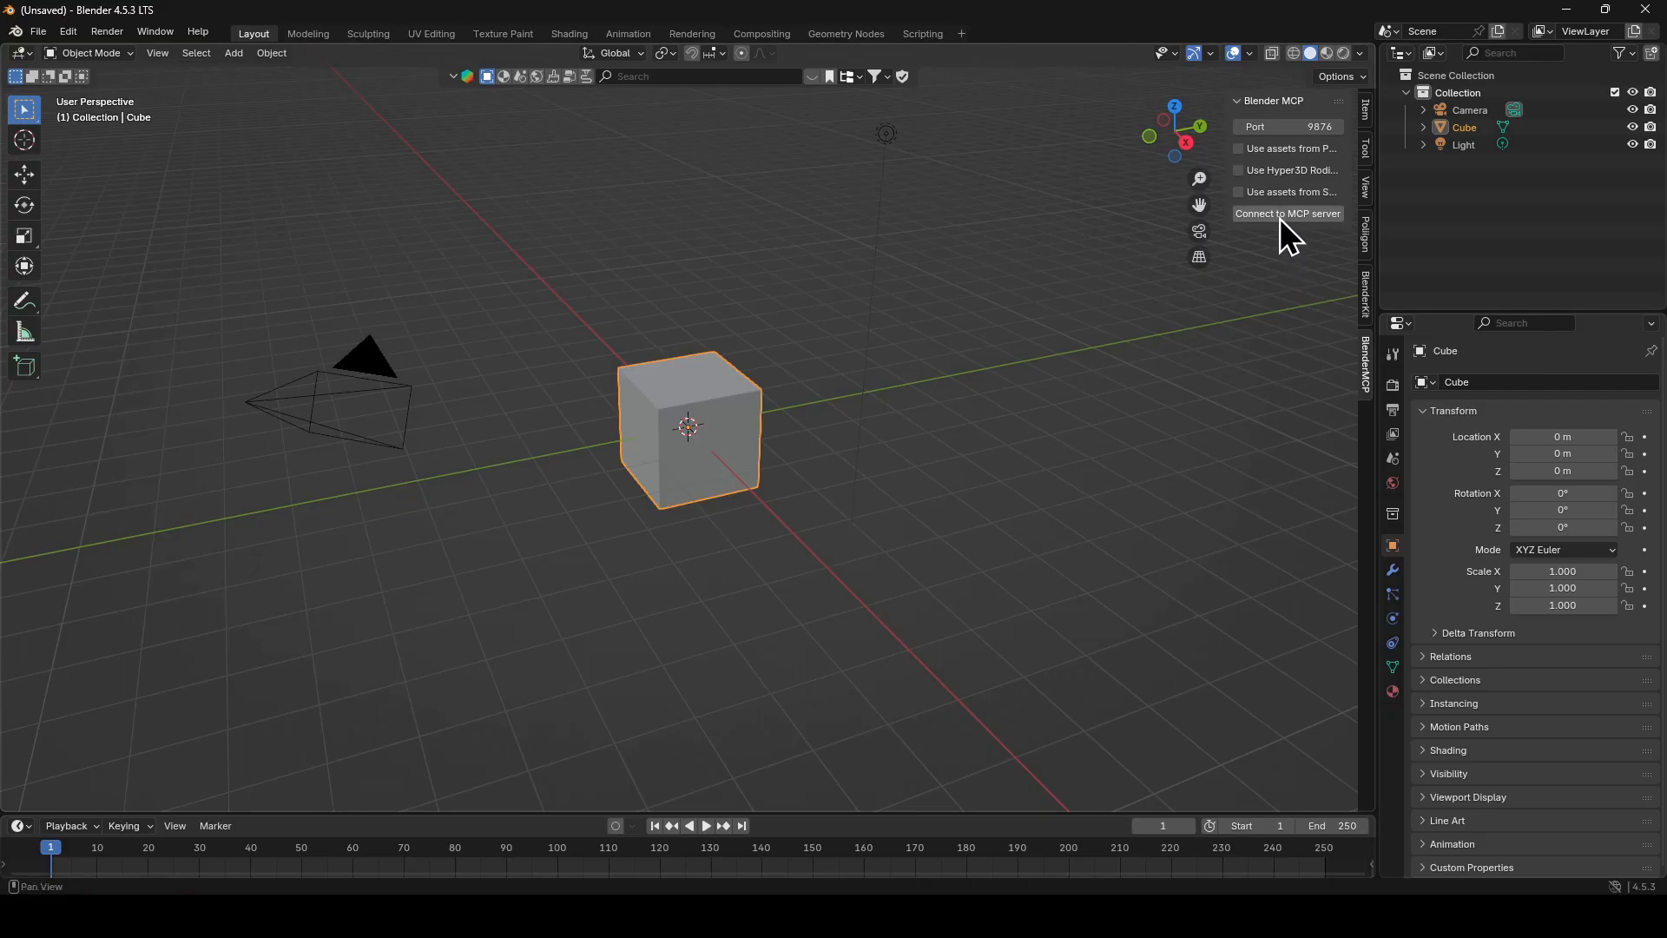
pyautogui.click(1257, 218)
# Step: Delete the default camera, cube and light from the scene
pyautogui.moveTo(185, 99); pyautogui.dragTo(987, 576)
pyautogui.press('Delete')
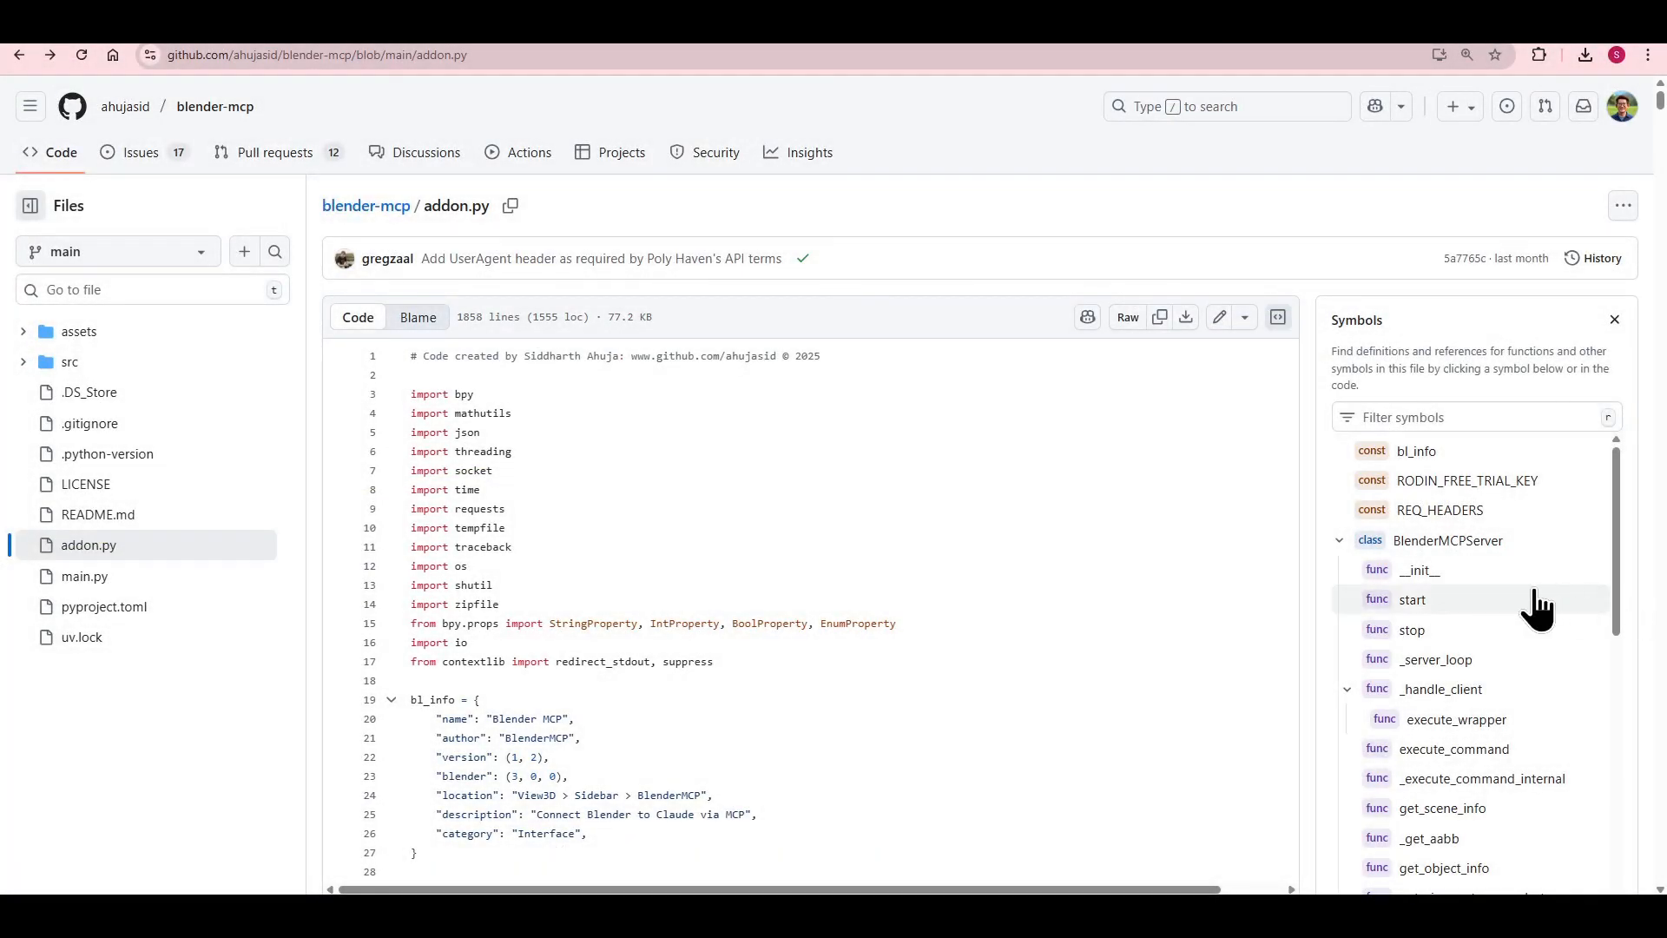
# Step: Review the addon.py source on GitHub and read through the blog post 'AI-Driven 3D Workflows with n8n' down to its Landscaping section
pyautogui.moveTo(1615, 547); pyautogui.dragTo(1648, 775)
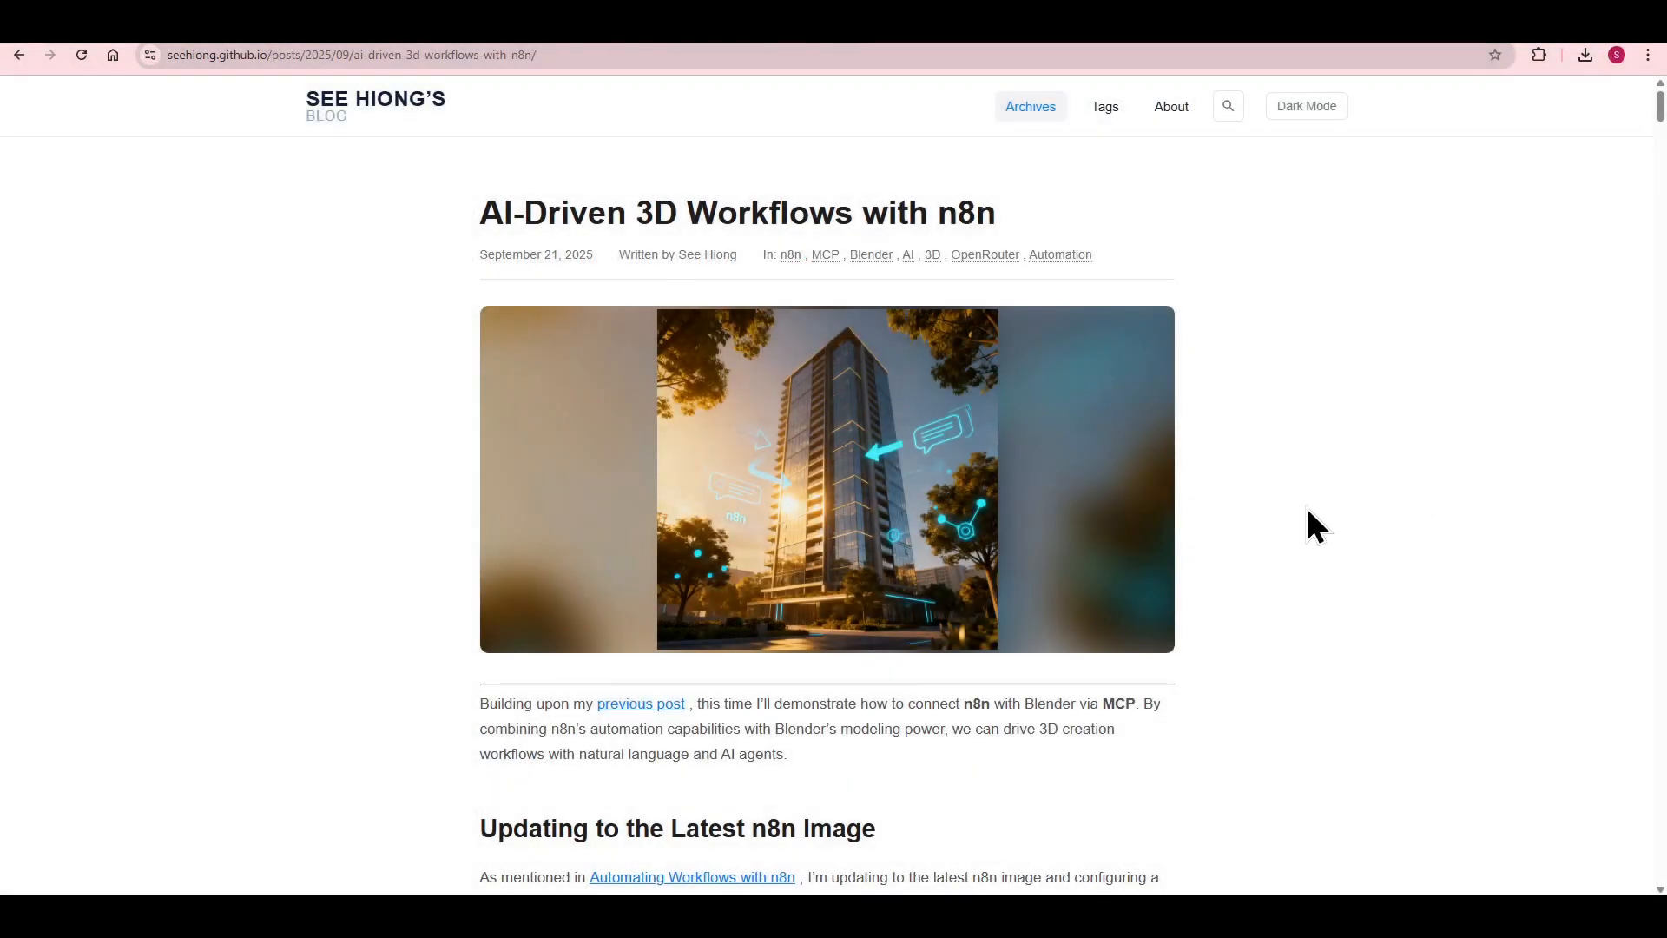
pyautogui.scroll(-10, 1307, 509)
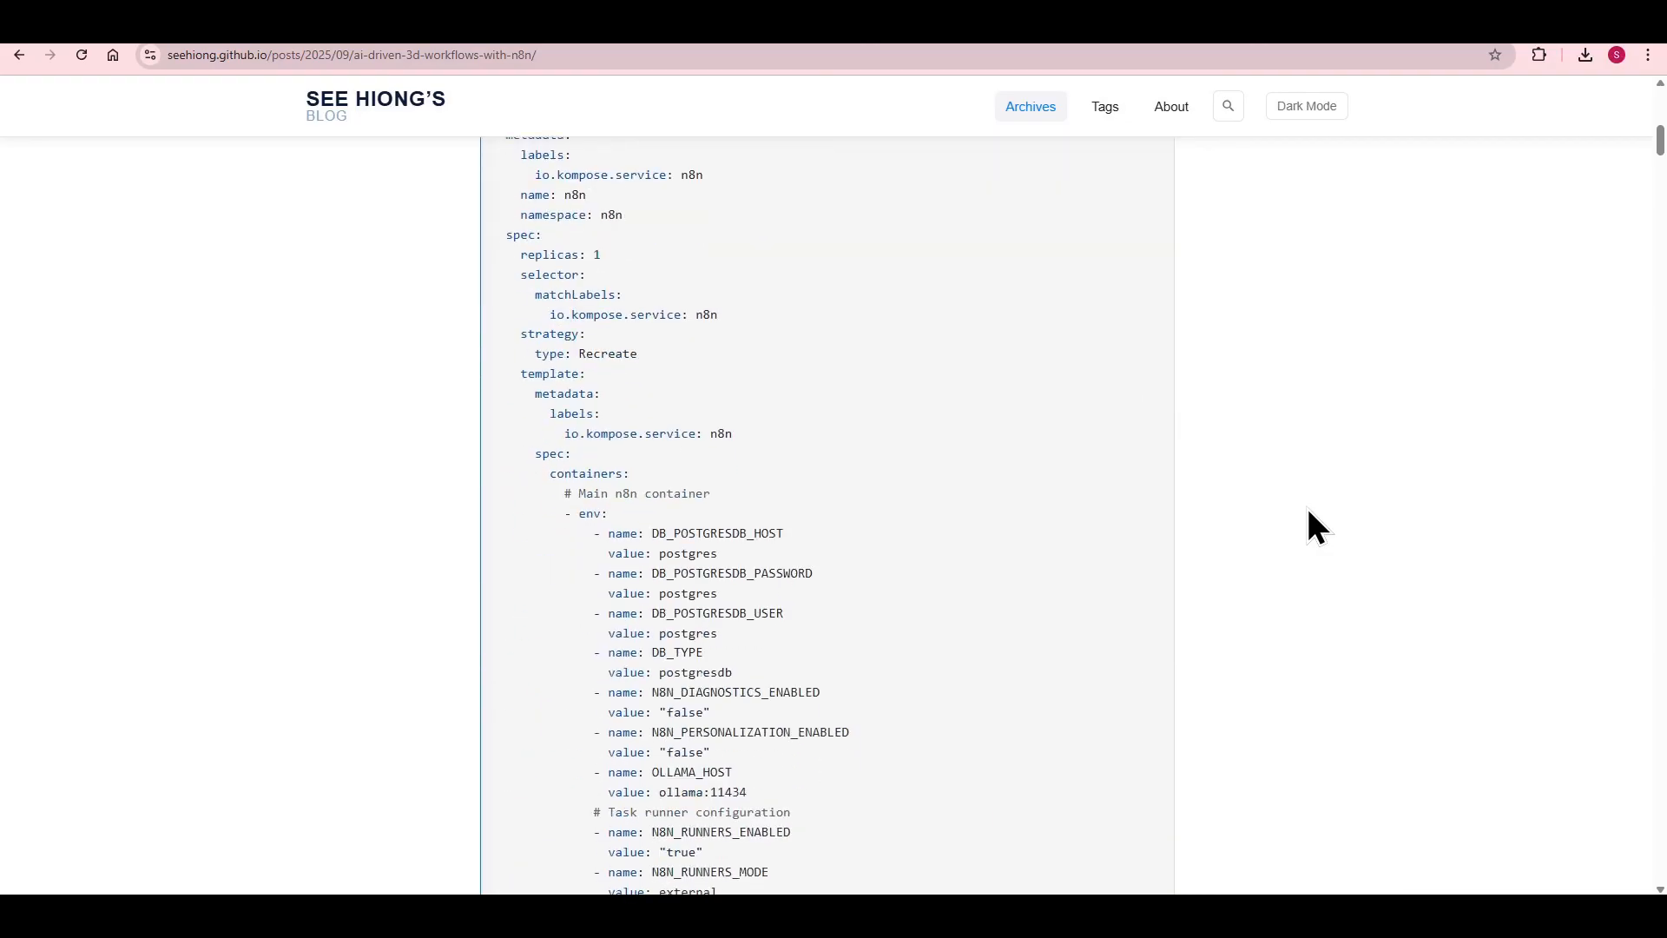
pyautogui.scroll(-11, 1307, 510)
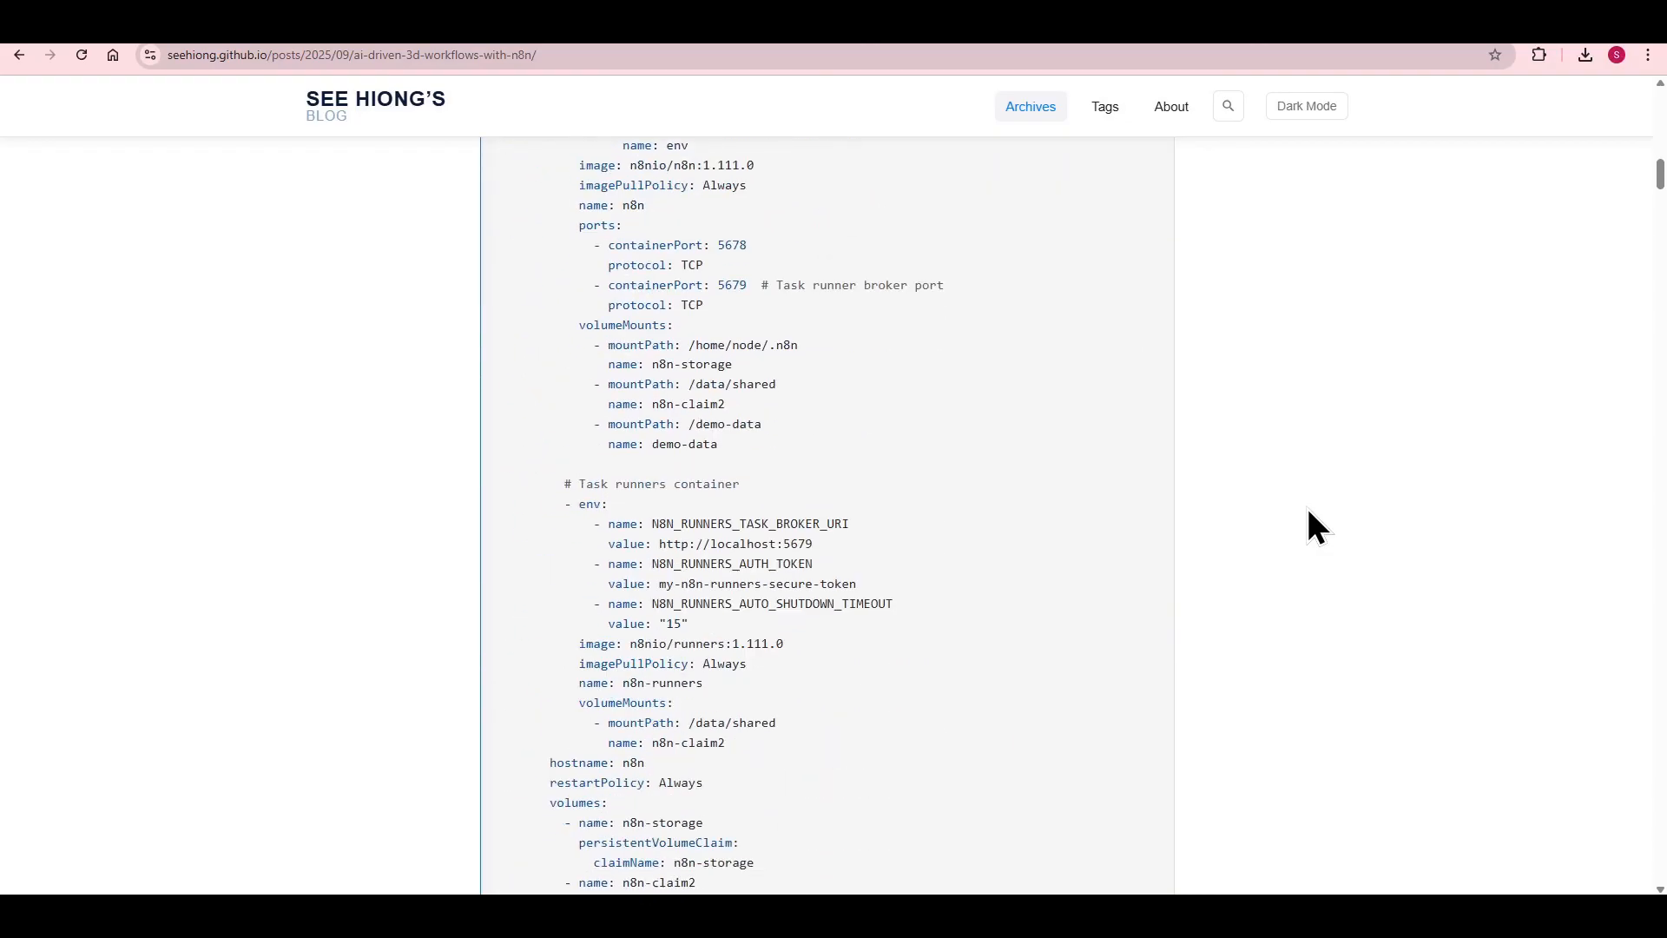
pyautogui.scroll(-11, 1308, 509)
pyautogui.scroll(-3, 1307, 509)
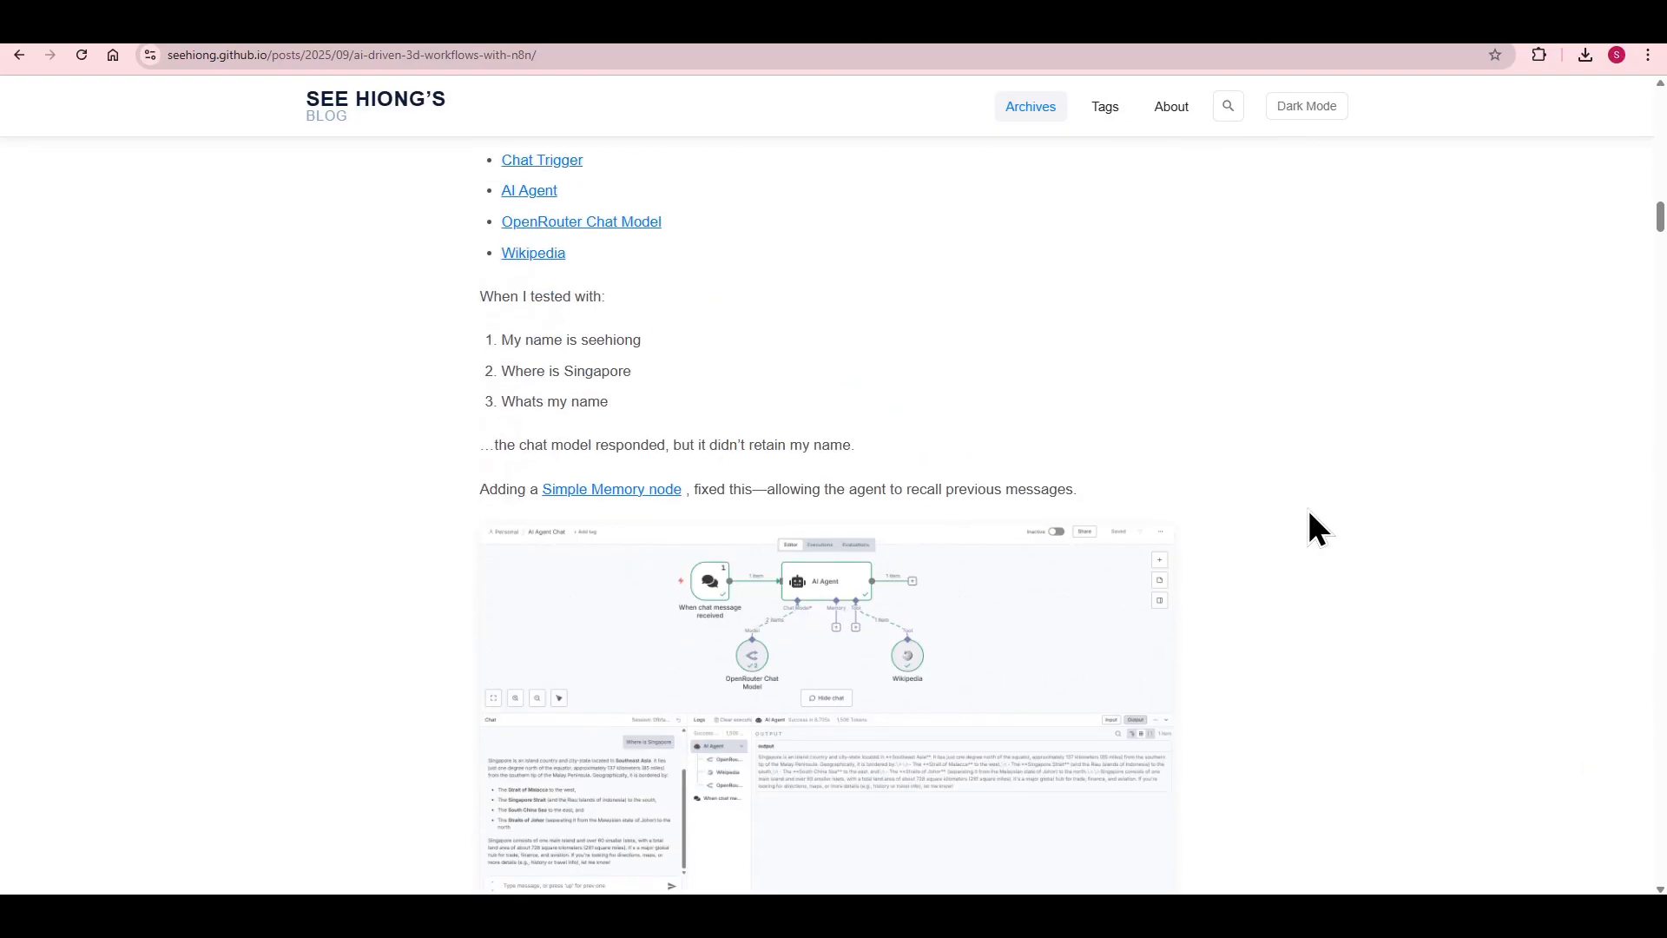
pyautogui.scroll(-5, 1309, 512)
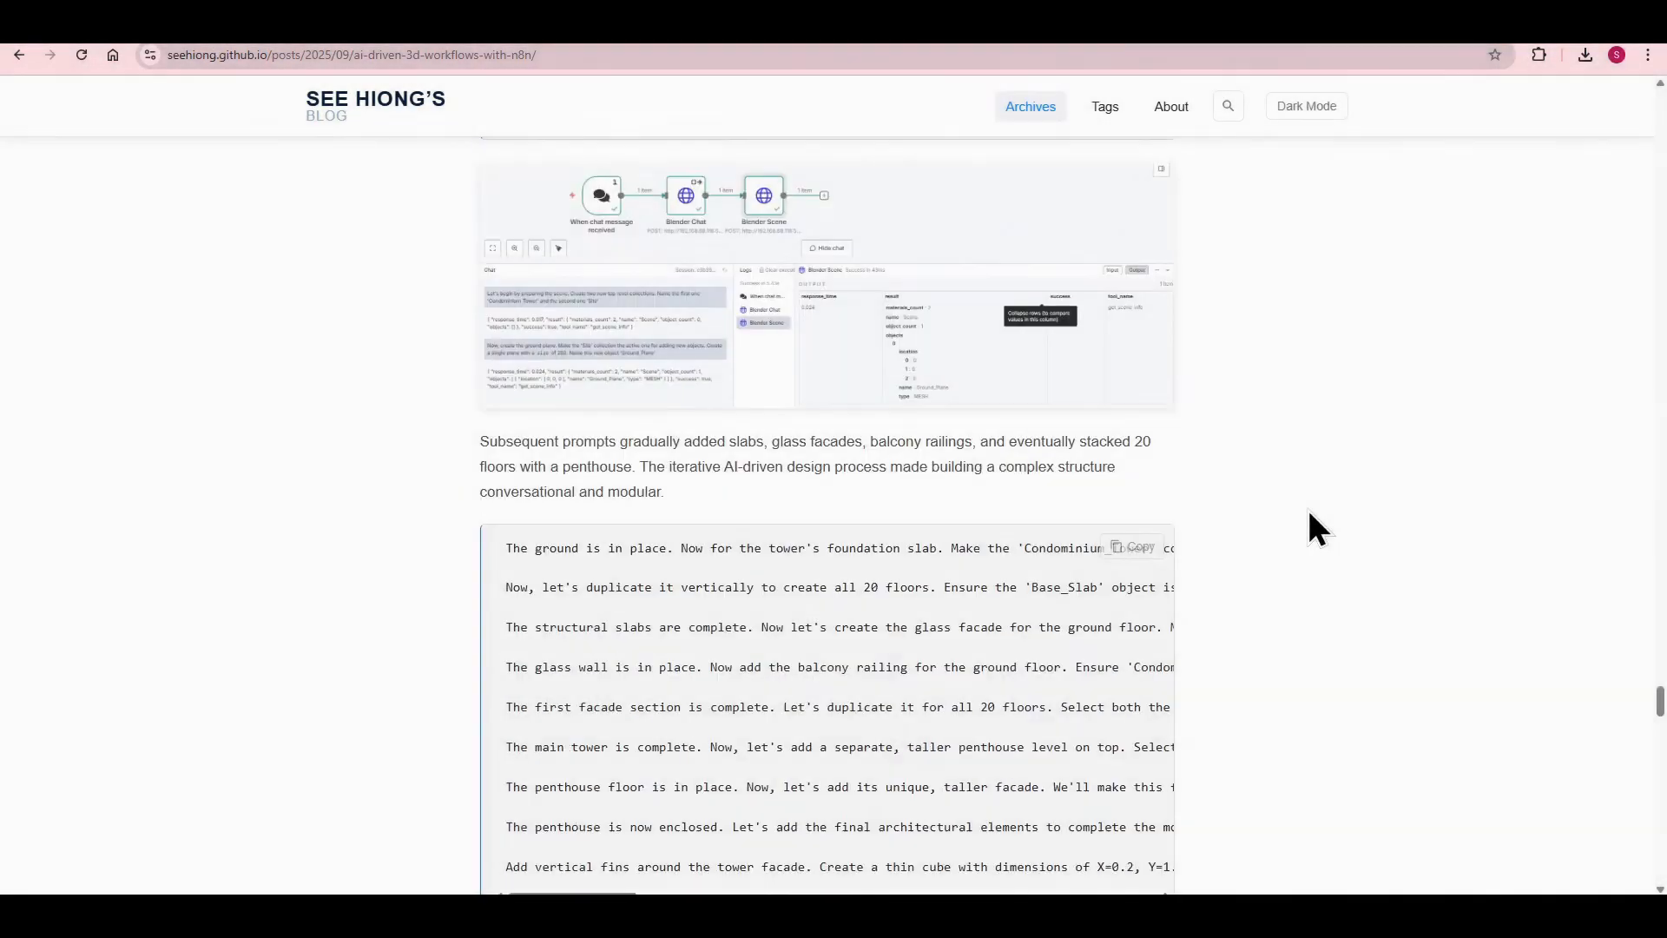
pyautogui.scroll(-8, 1310, 513)
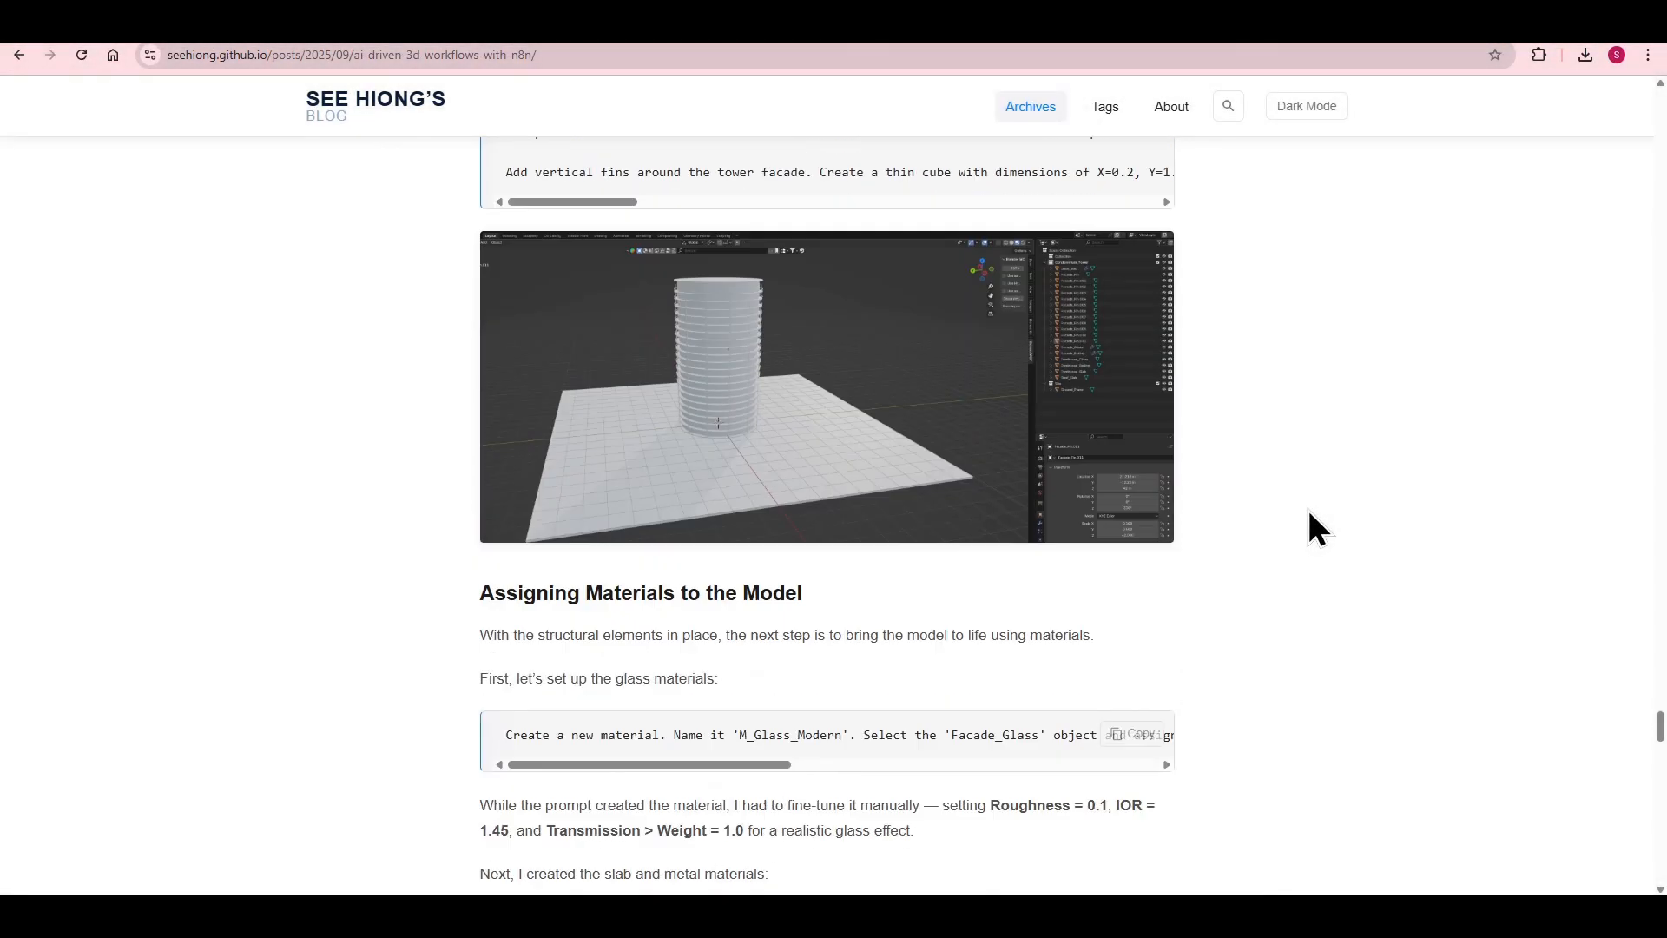
pyautogui.scroll(-7, 1309, 512)
pyautogui.scroll(-4, 1309, 513)
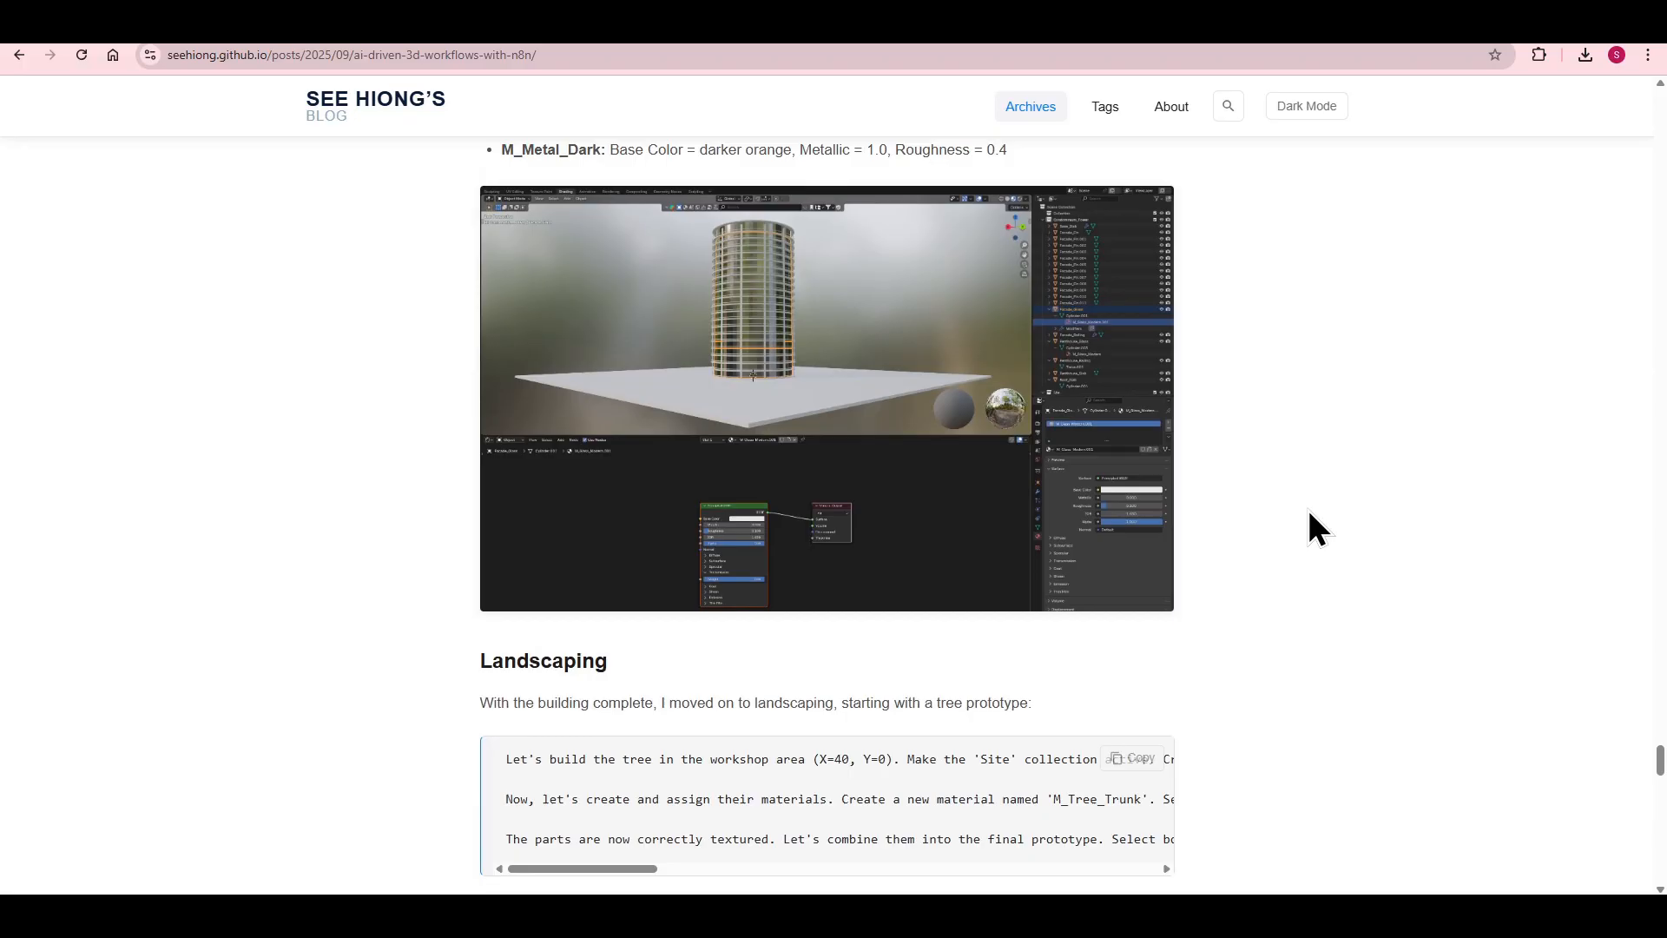
pyautogui.scroll(-5, 1309, 512)
pyautogui.scroll(10, 1309, 512)
pyautogui.scroll(-3, 1309, 512)
pyautogui.scroll(-3, 1308, 511)
pyautogui.scroll(-6, 1308, 511)
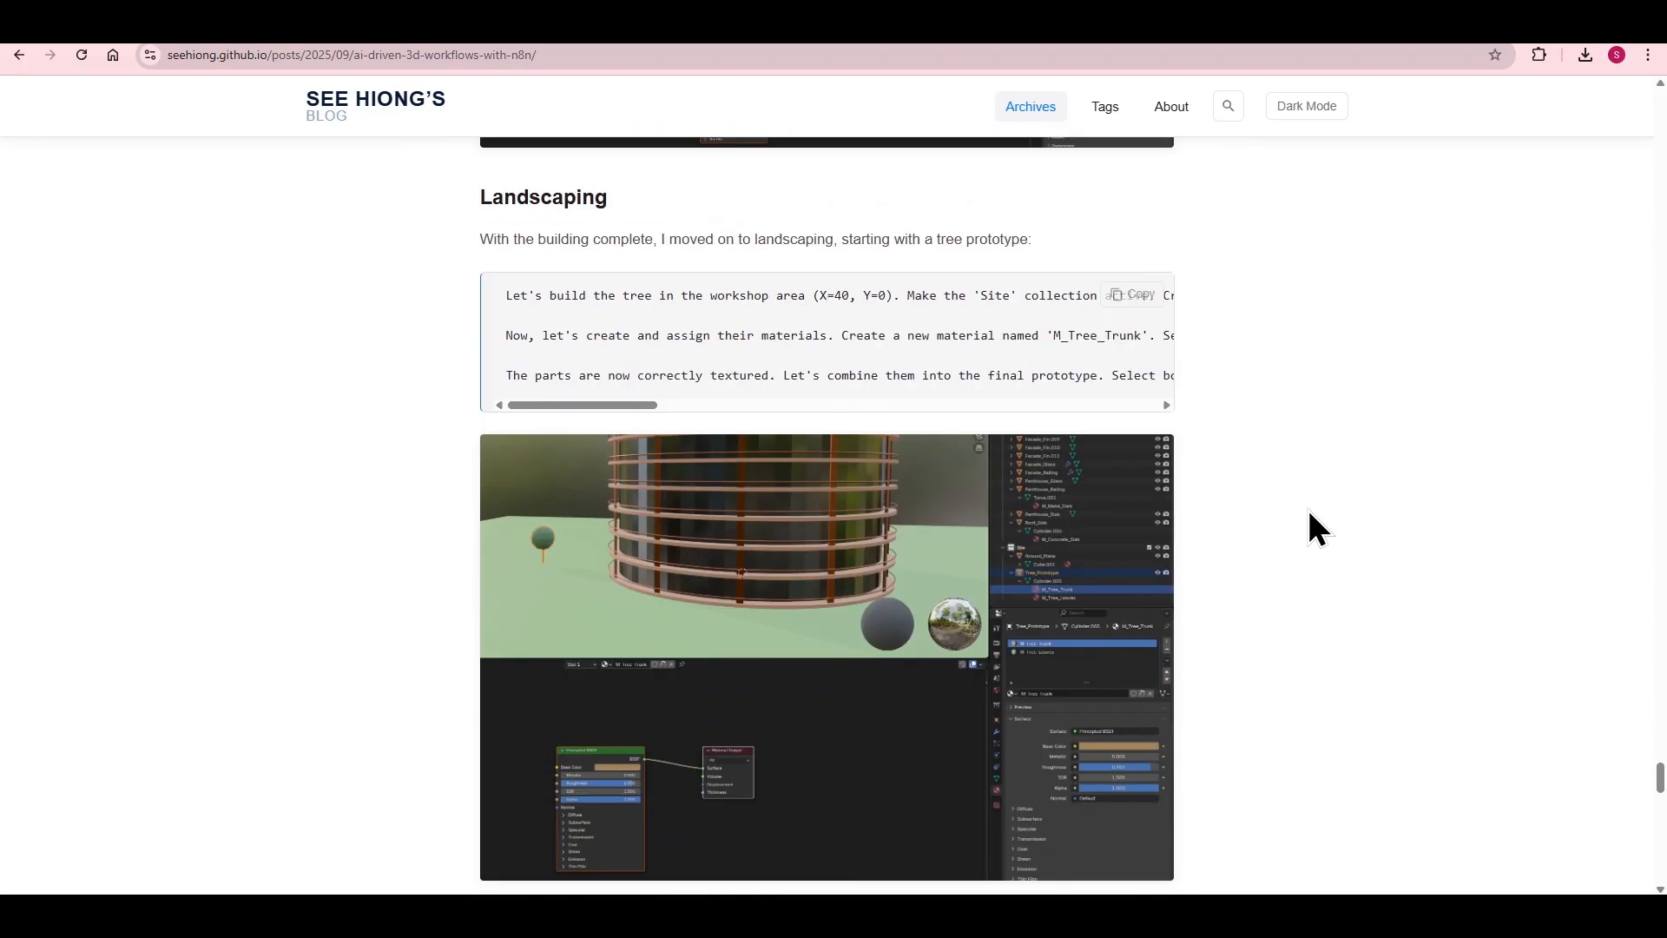
pyautogui.scroll(-3, 1306, 507)
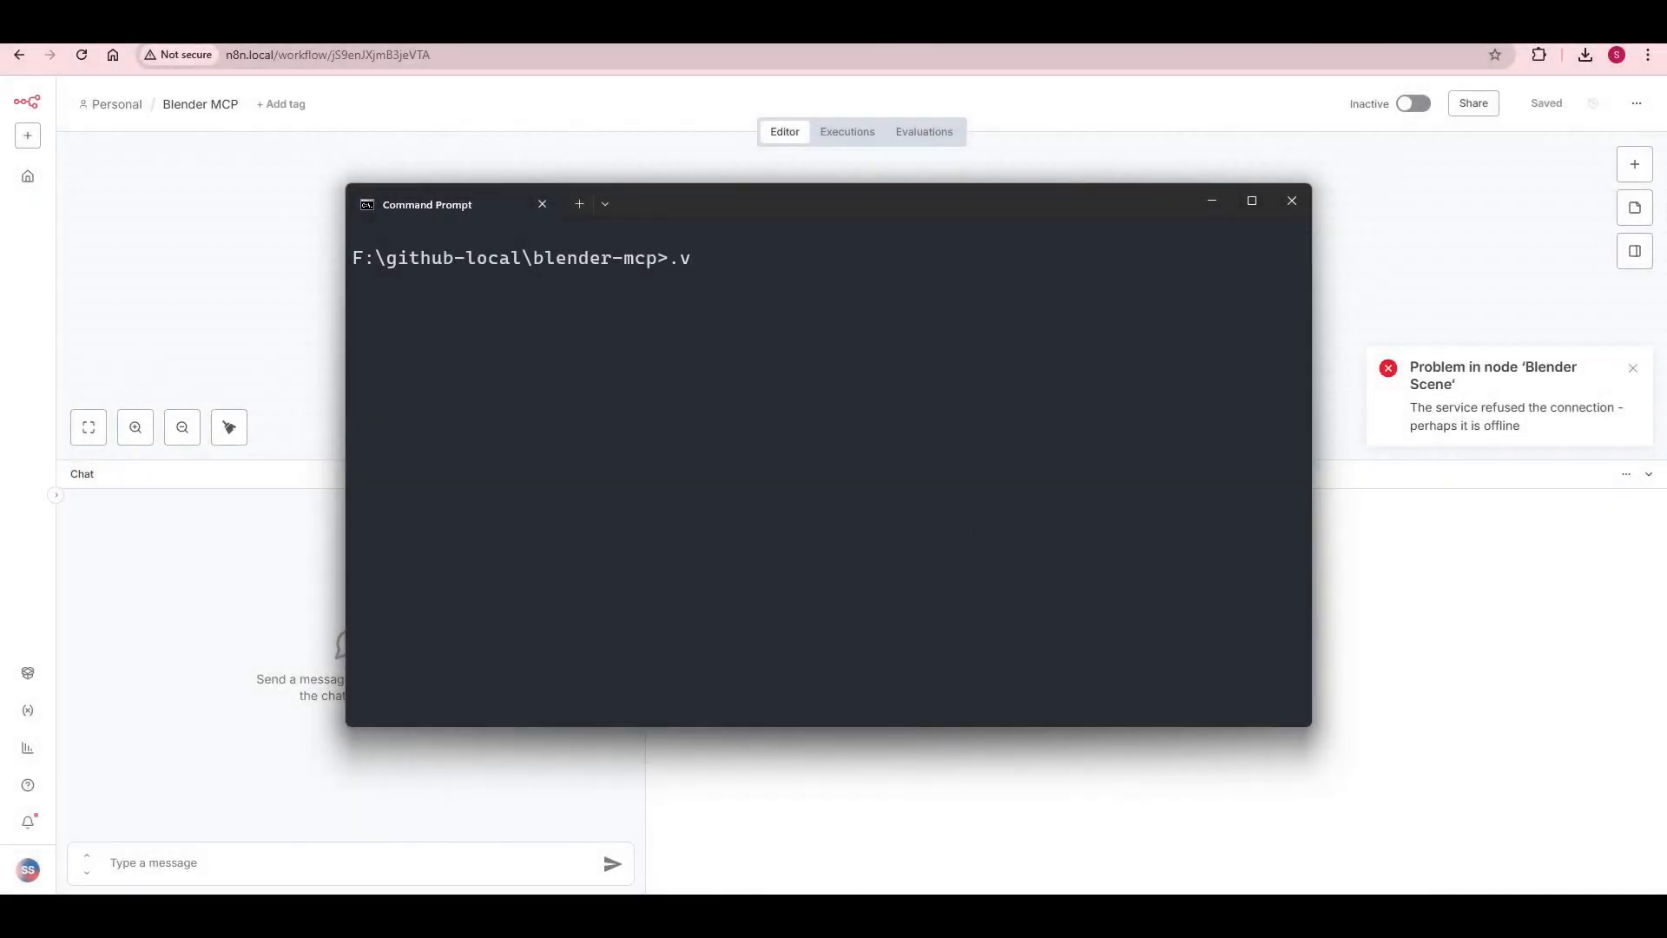
# Step: Activate the blender-mcp virtual environment with .venv\Scripts\activate and run python blender-bridge-server.py in the Command Prompt
pyautogui.write('Scripts\\activate')
pyautogui.press('Return')
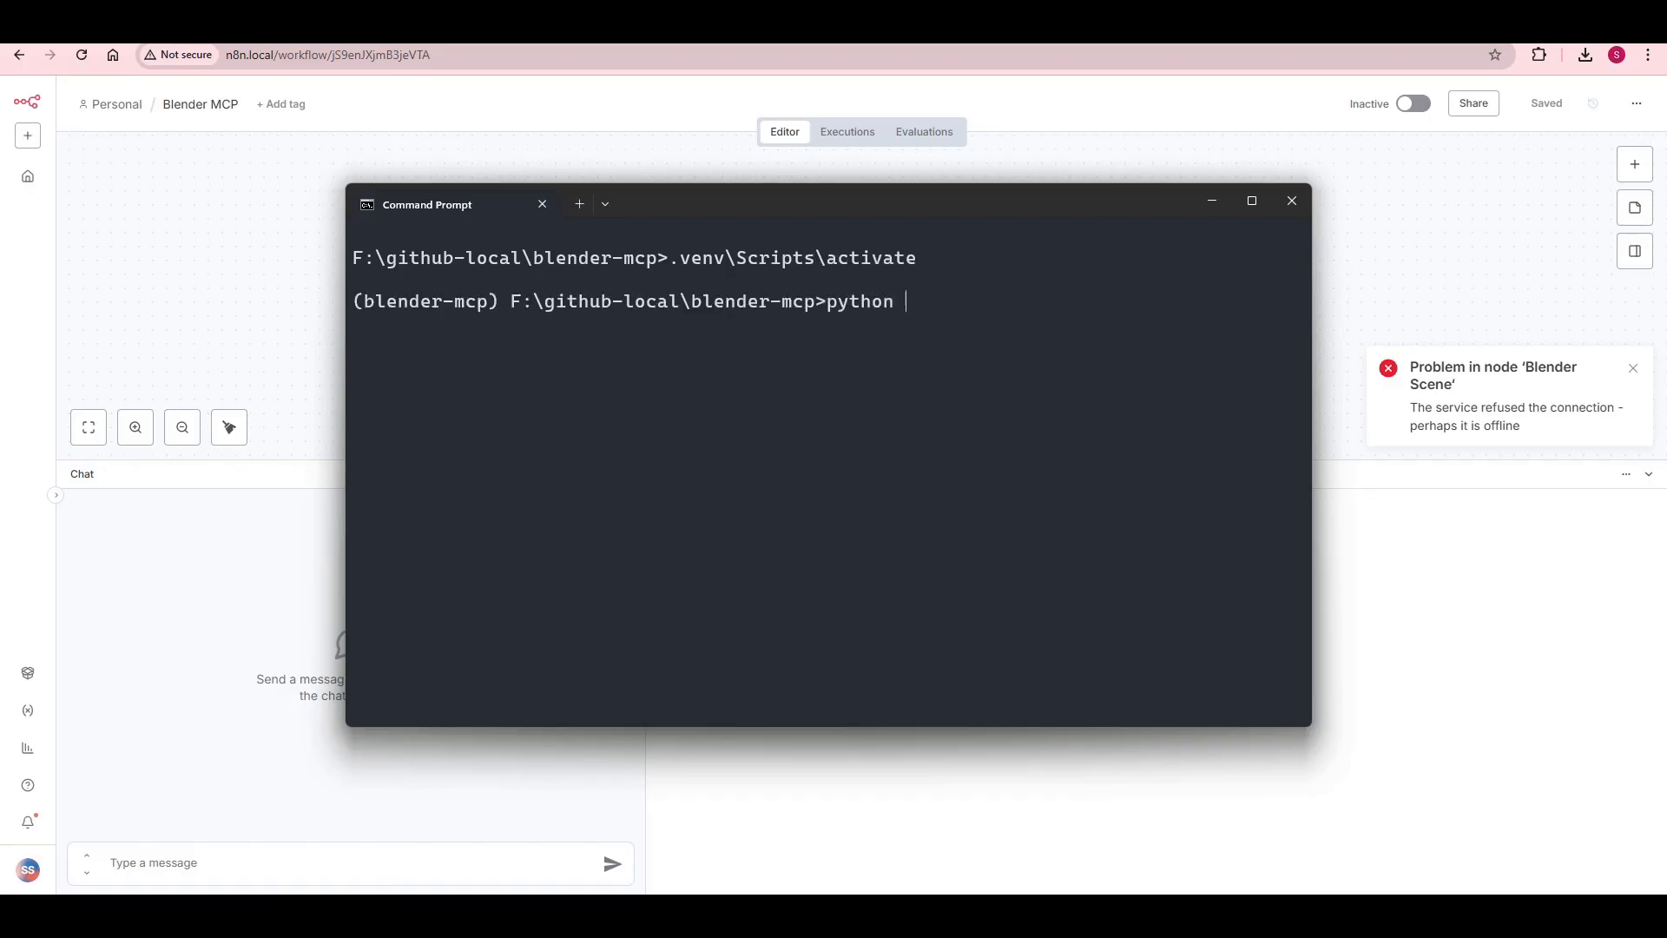
pyautogui.write('python blender-bridge-server.py')
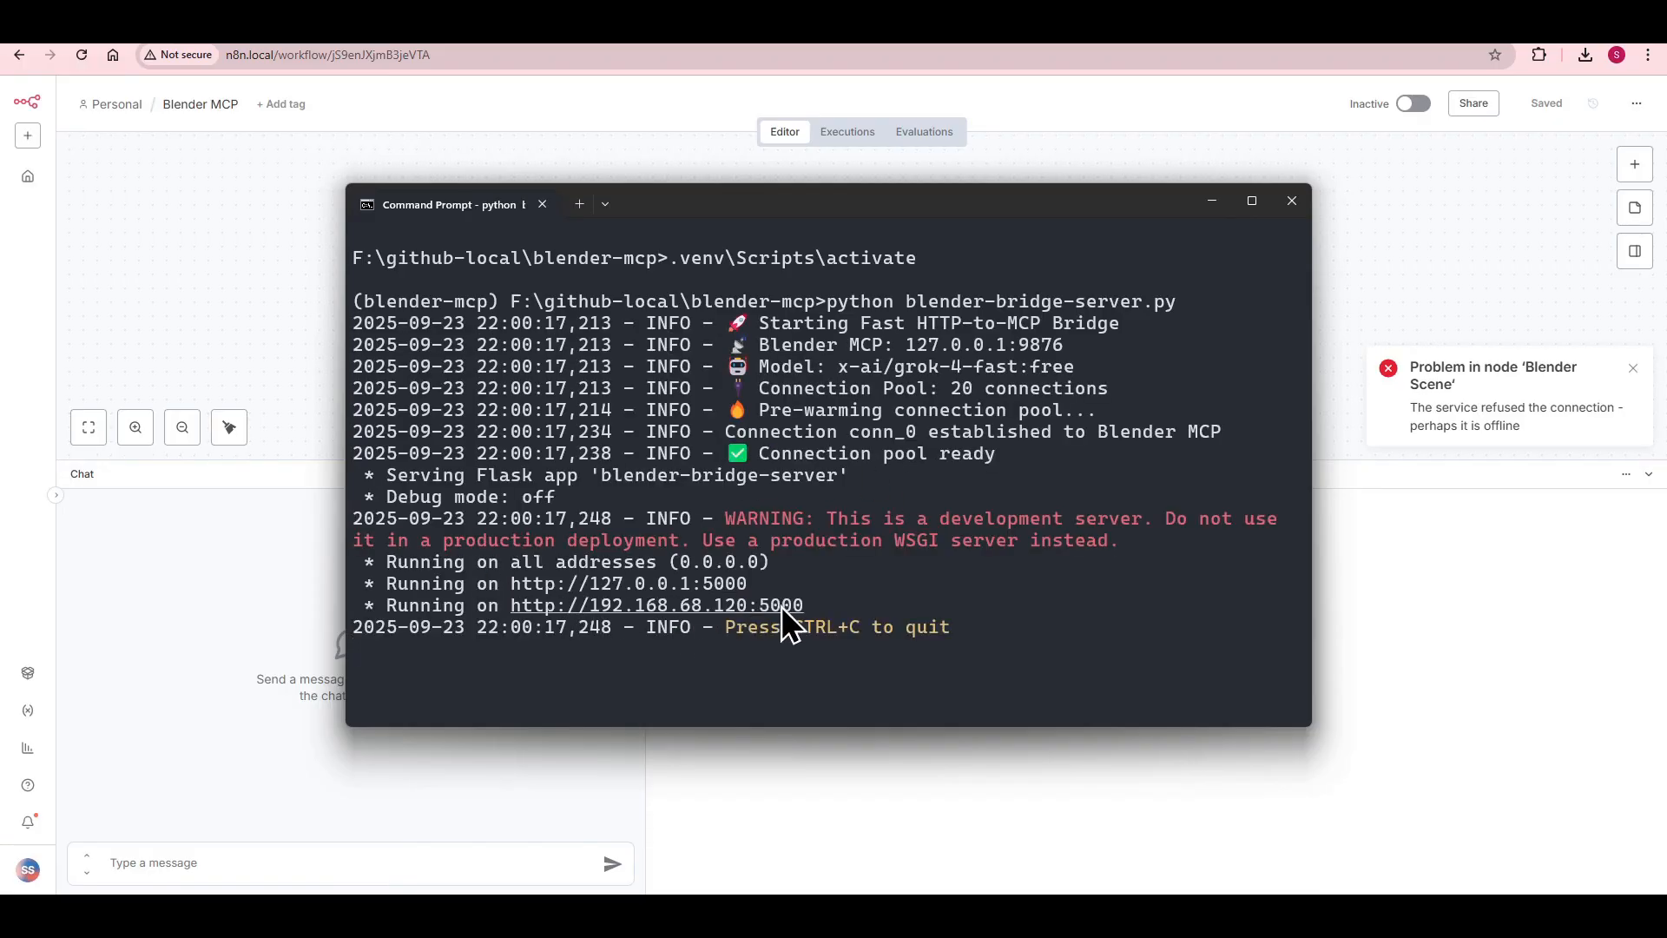
pyautogui.moveTo(805, 608); pyautogui.dragTo(543, 607)
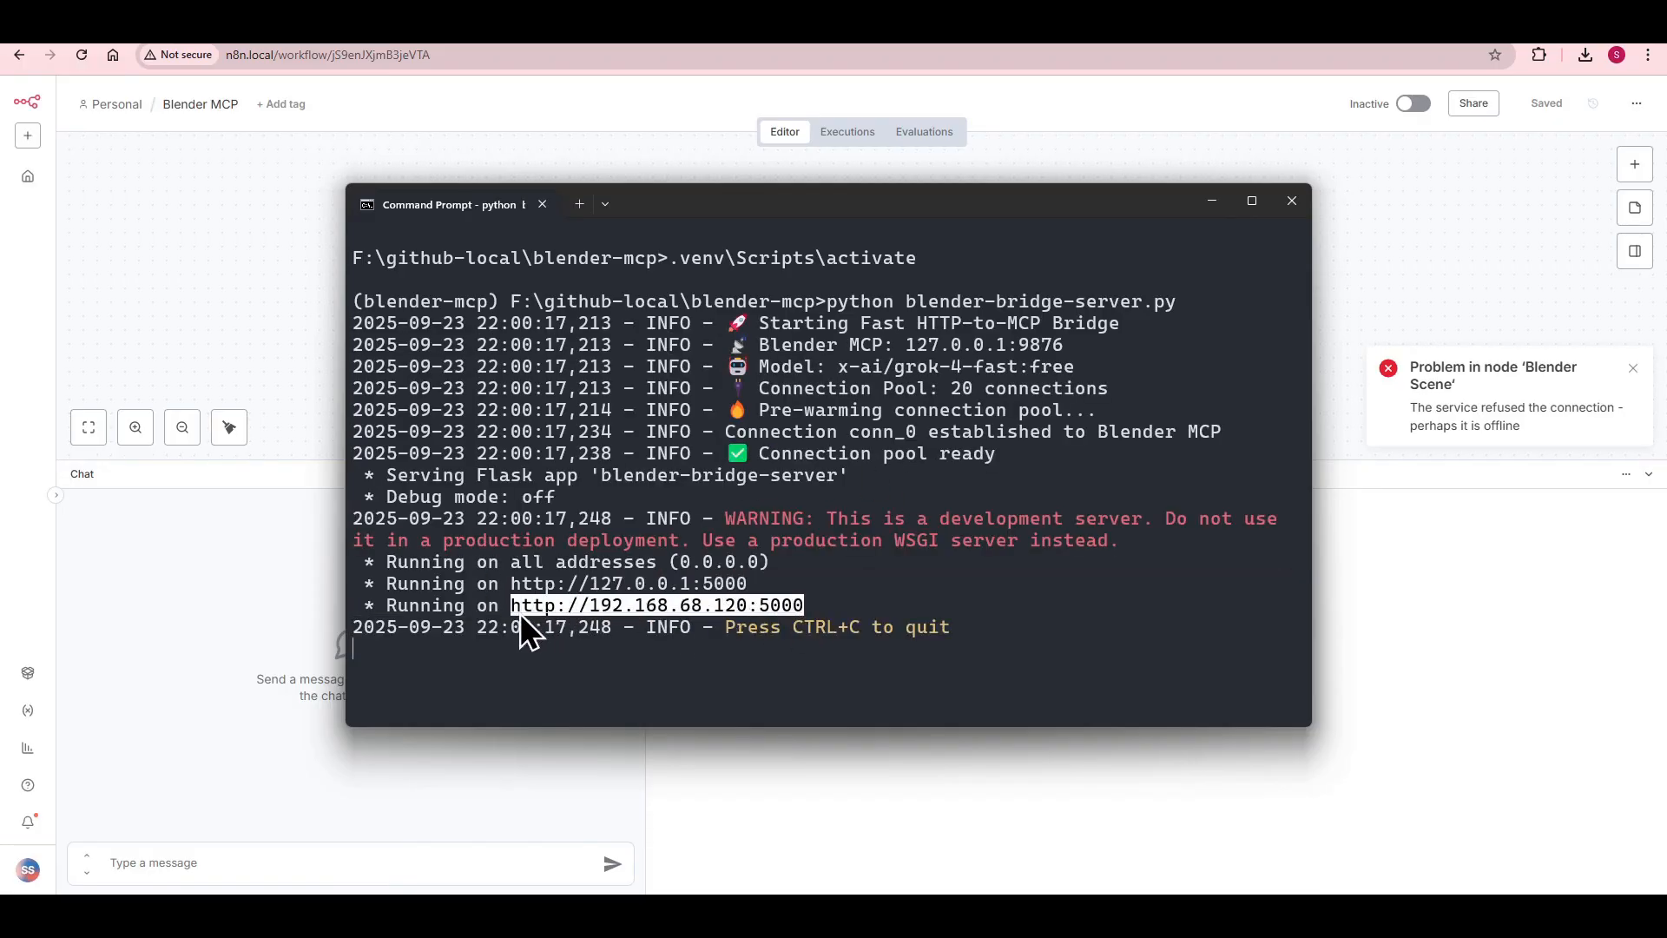
pyautogui.rightClick(527, 612)
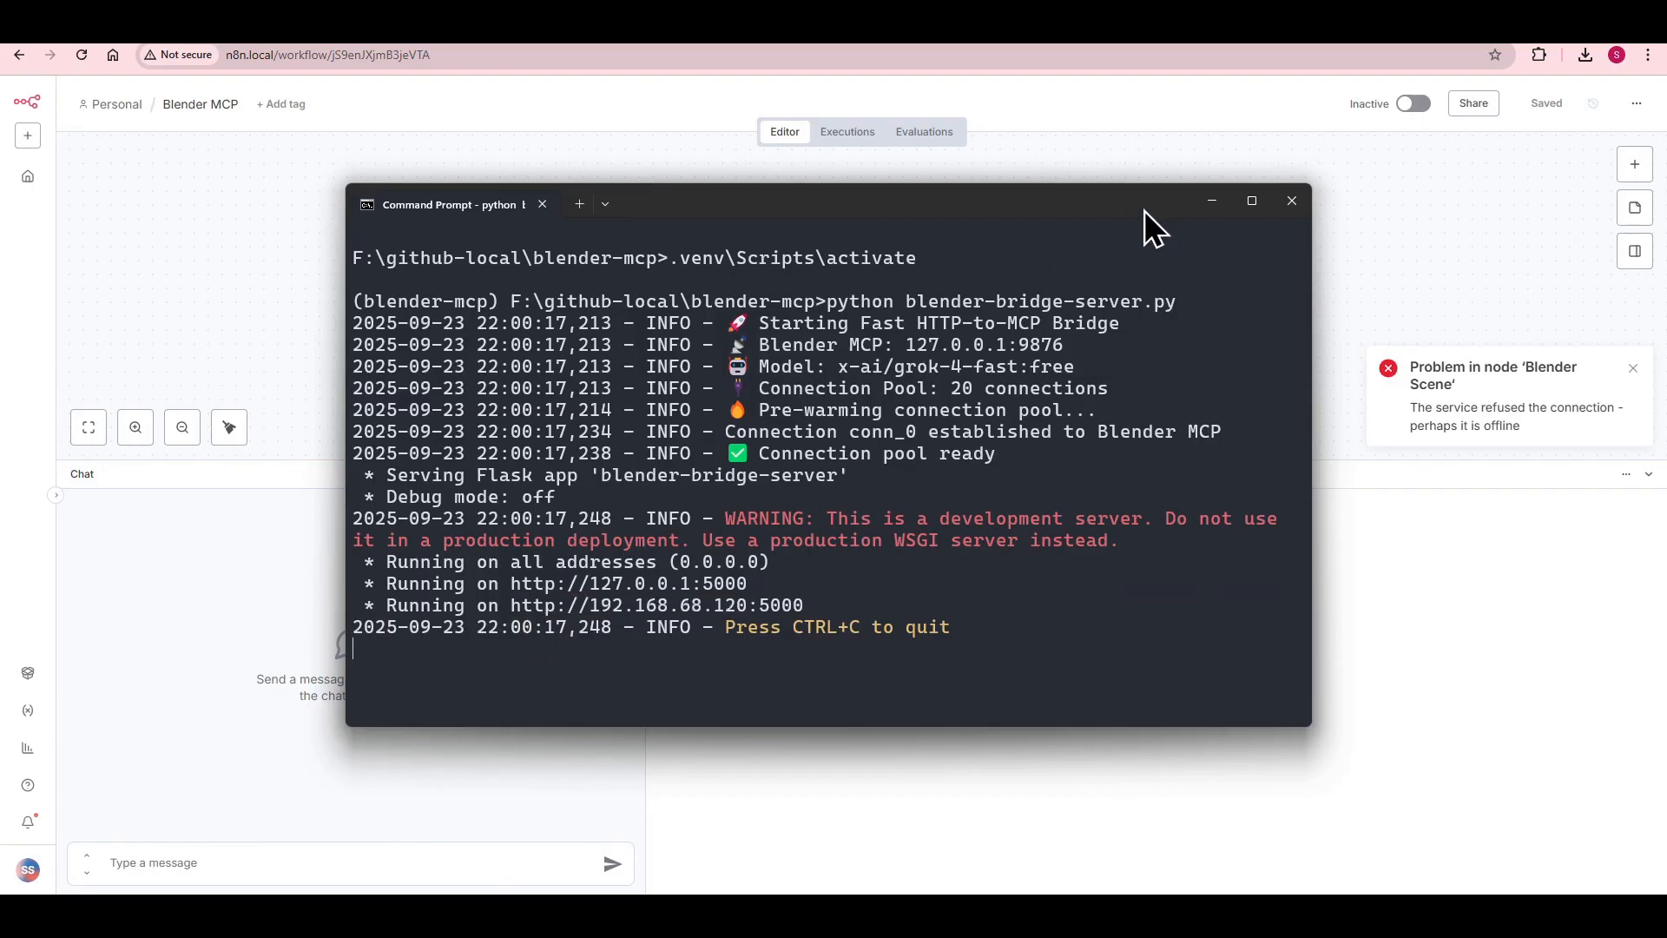
pyautogui.click(1203, 214)
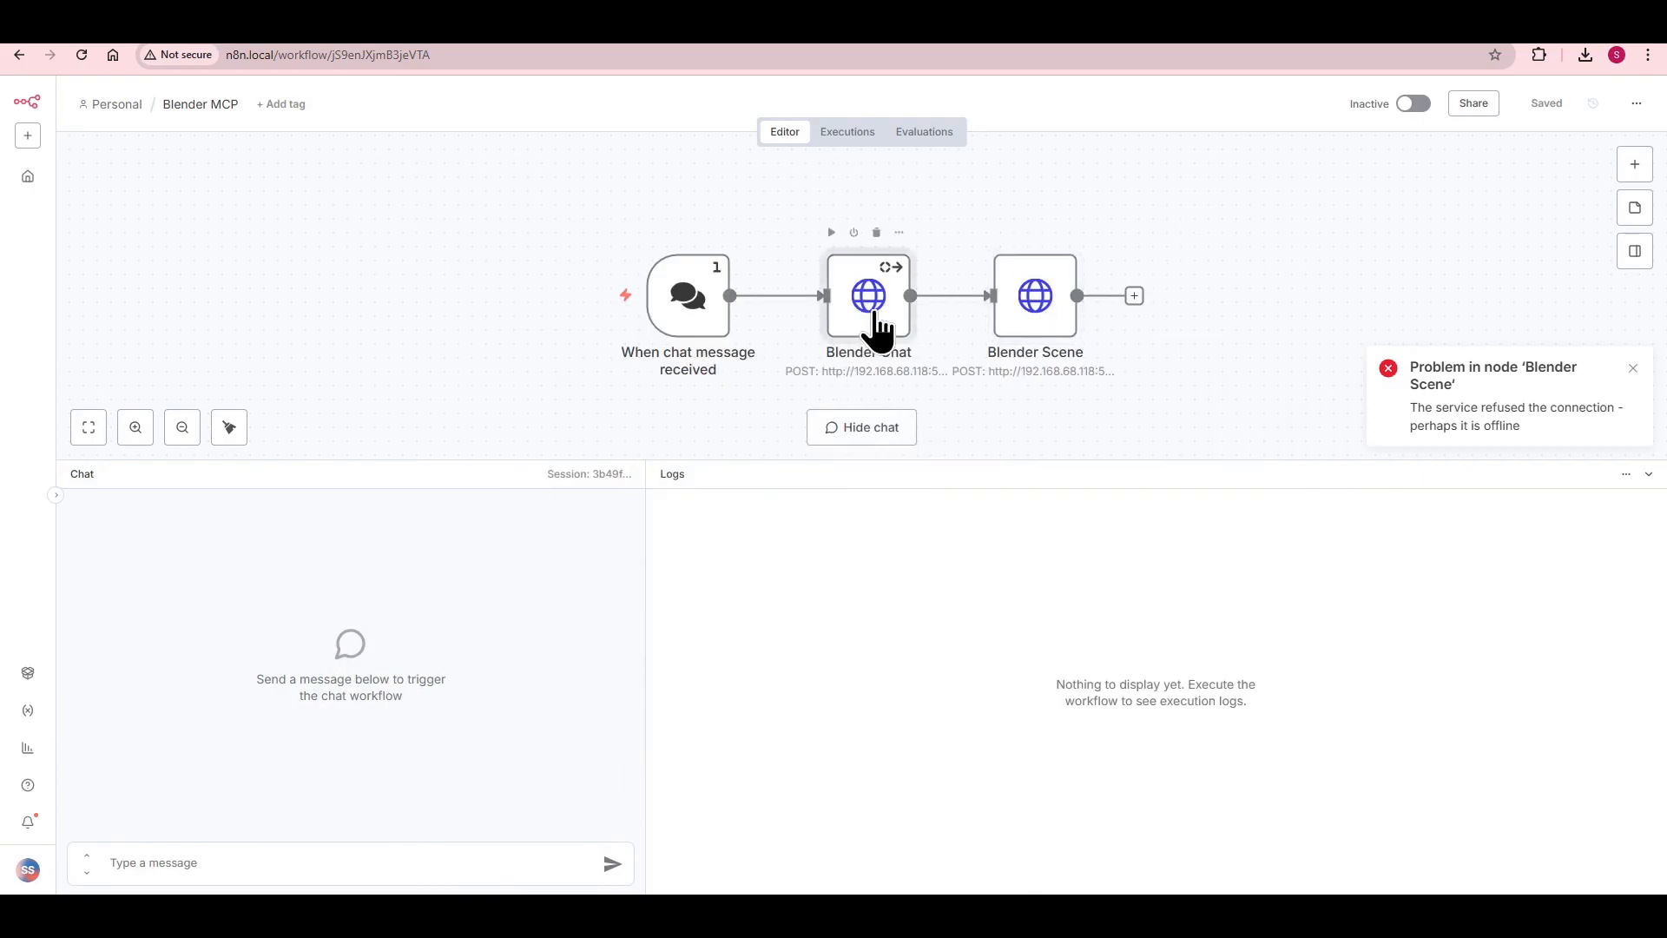
pyautogui.doubleClick(877, 325)
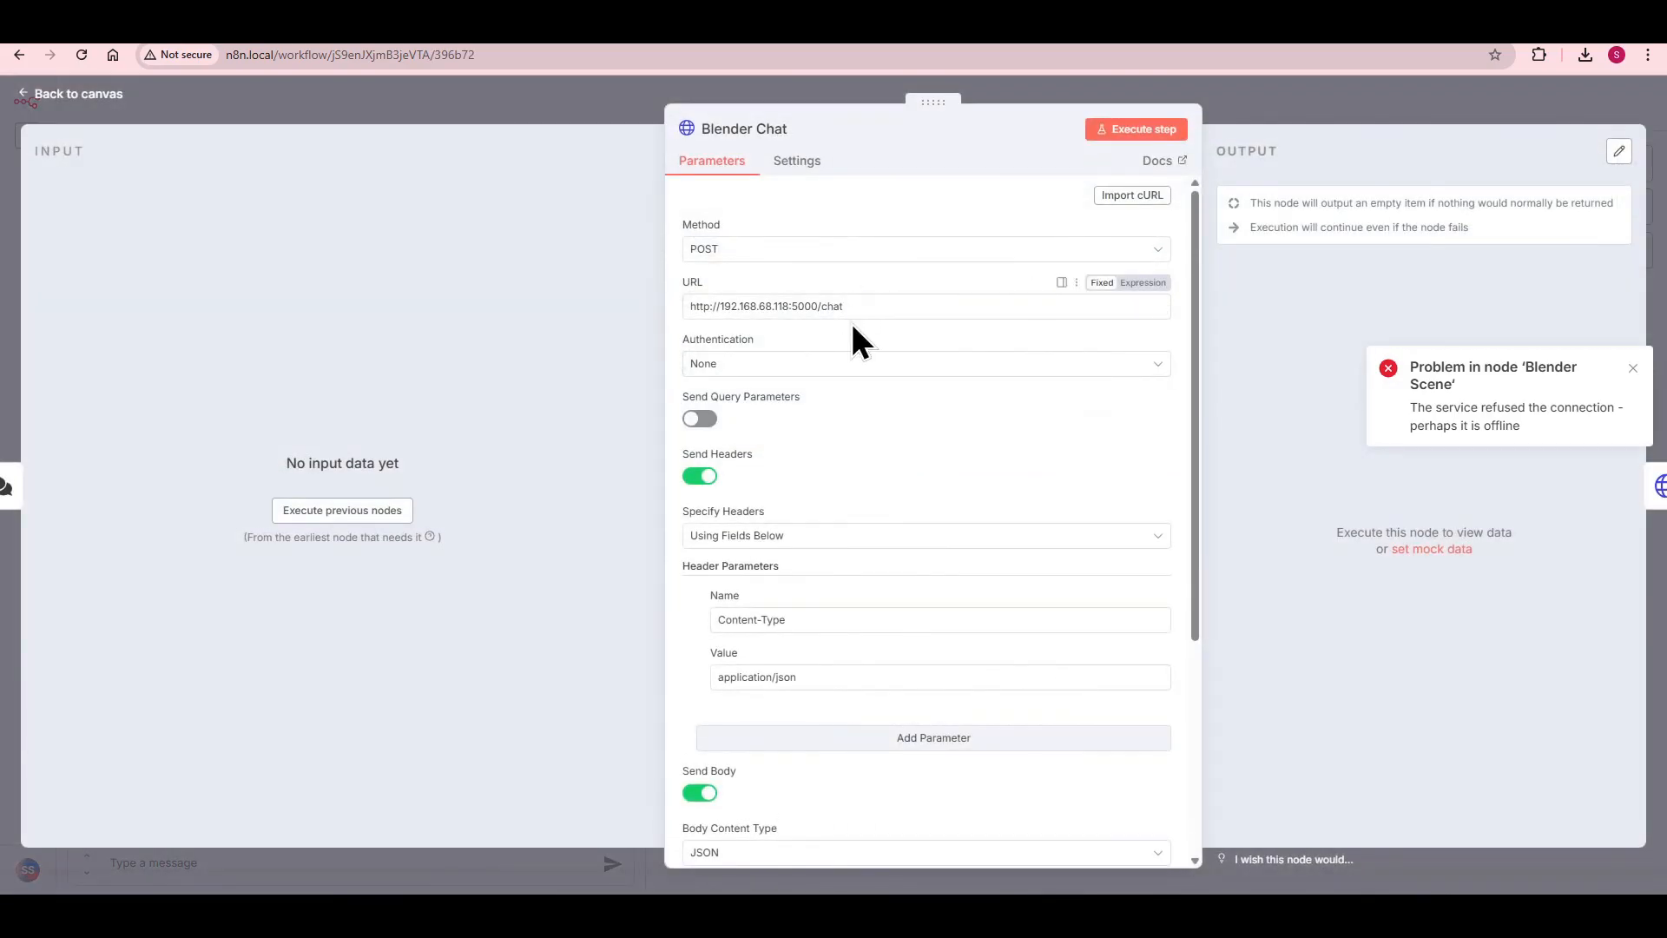
pyautogui.moveTo(816, 305); pyautogui.dragTo(647, 304)
pyautogui.write('http://192.168.68.120:5000')
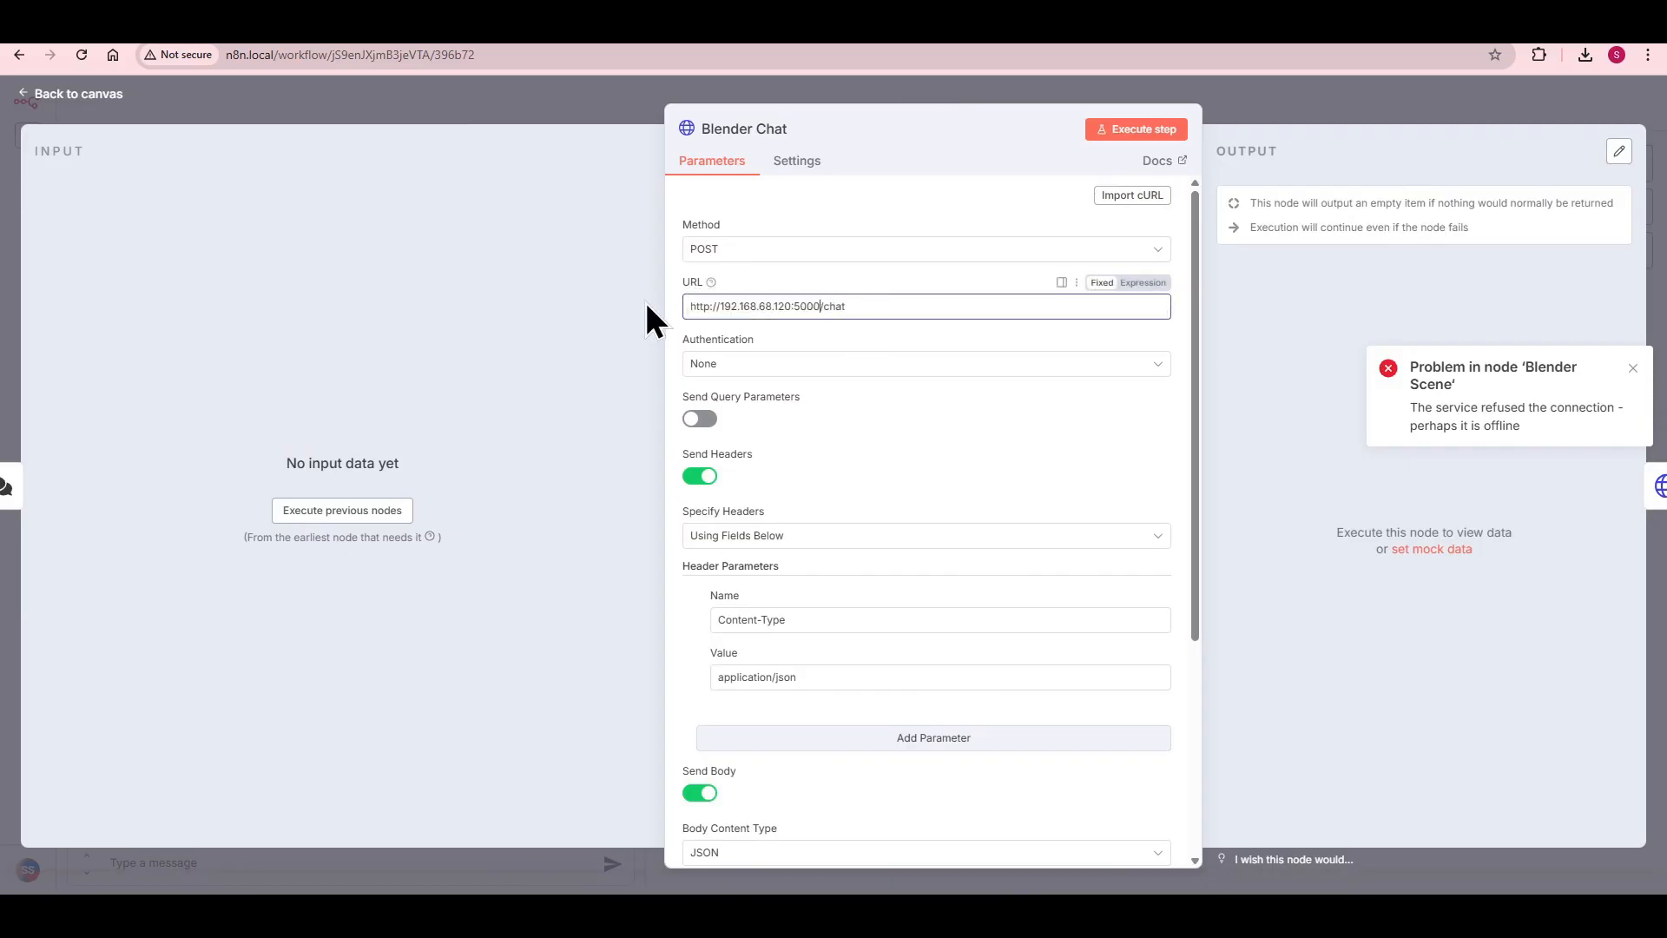
# Step: Examine the Blender Chat node's header and JSON body parameters at a larger page zoom, dismiss the error notification, and return to the canvas
pyautogui.scroll(-3, 904, 469)
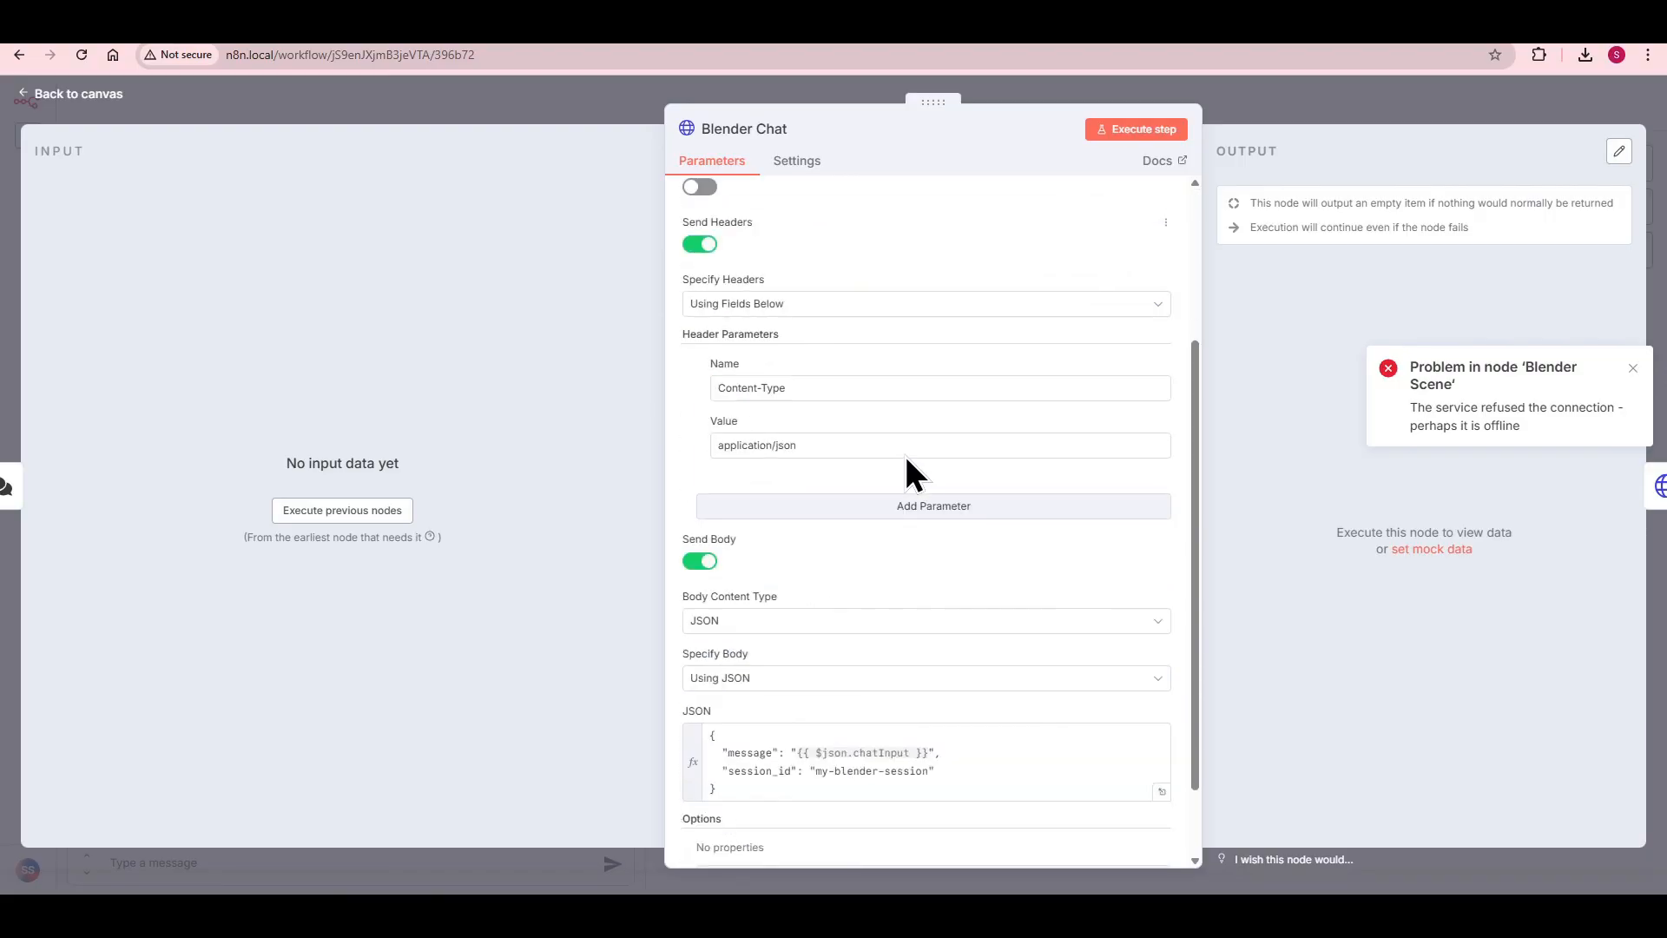
pyautogui.scroll(3, 904, 460)
pyautogui.hotkey('ctrl', '+')
pyautogui.hotkey('ctrl', '+')
pyautogui.hotkey('ctrl', '+')
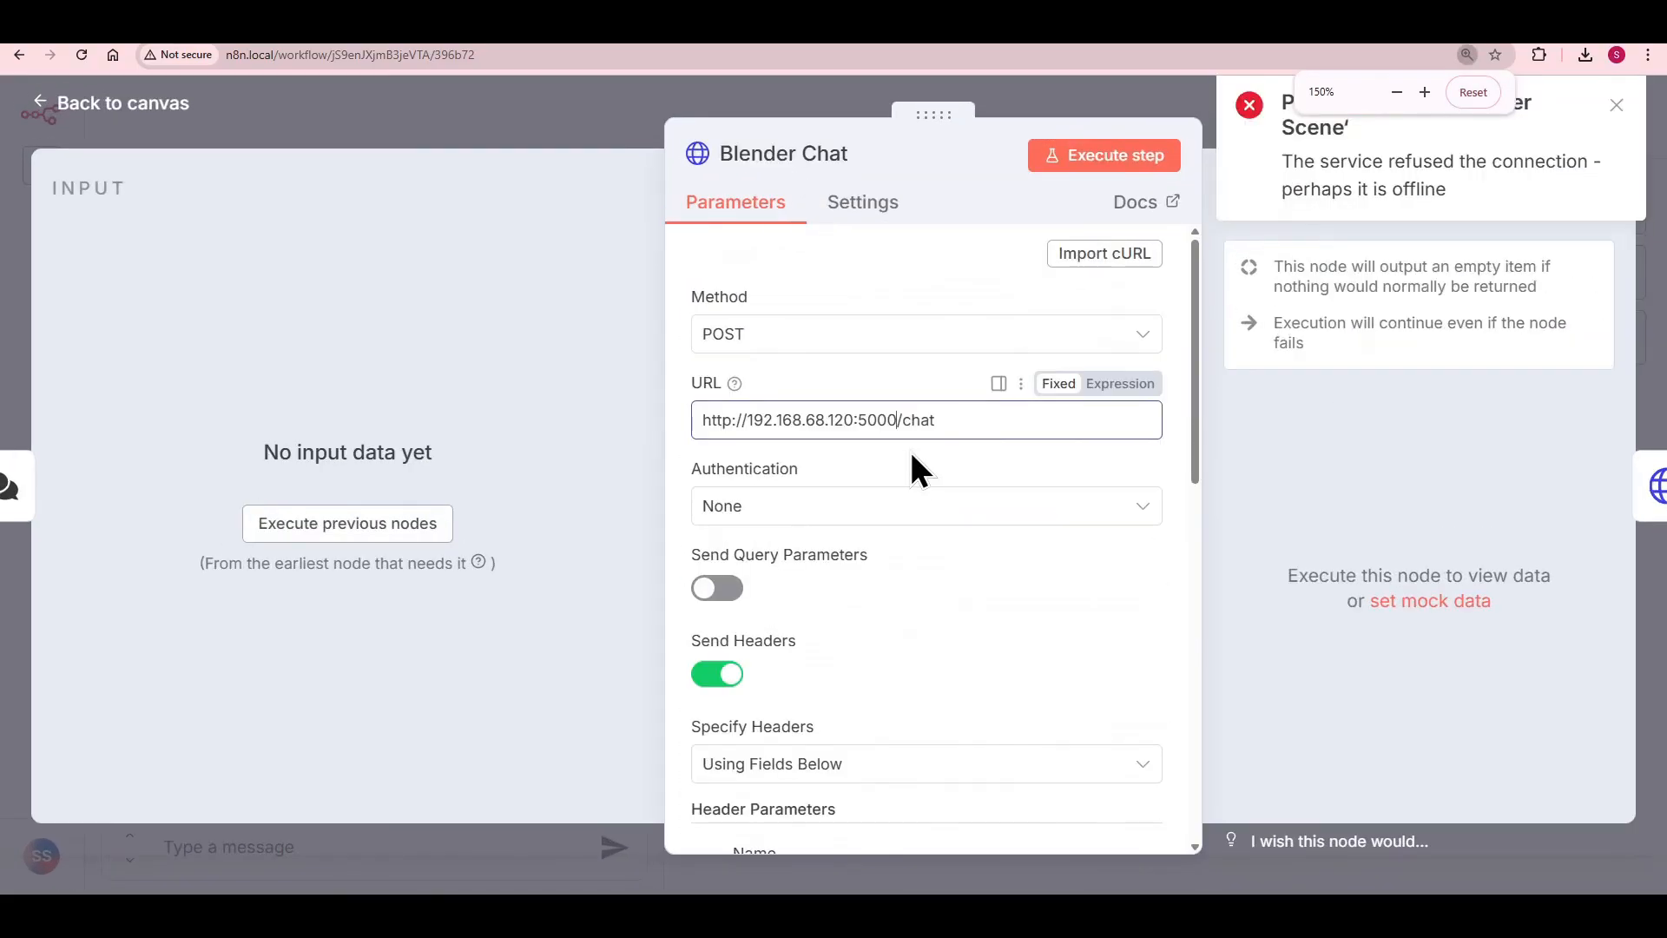
pyautogui.scroll(-5, 911, 468)
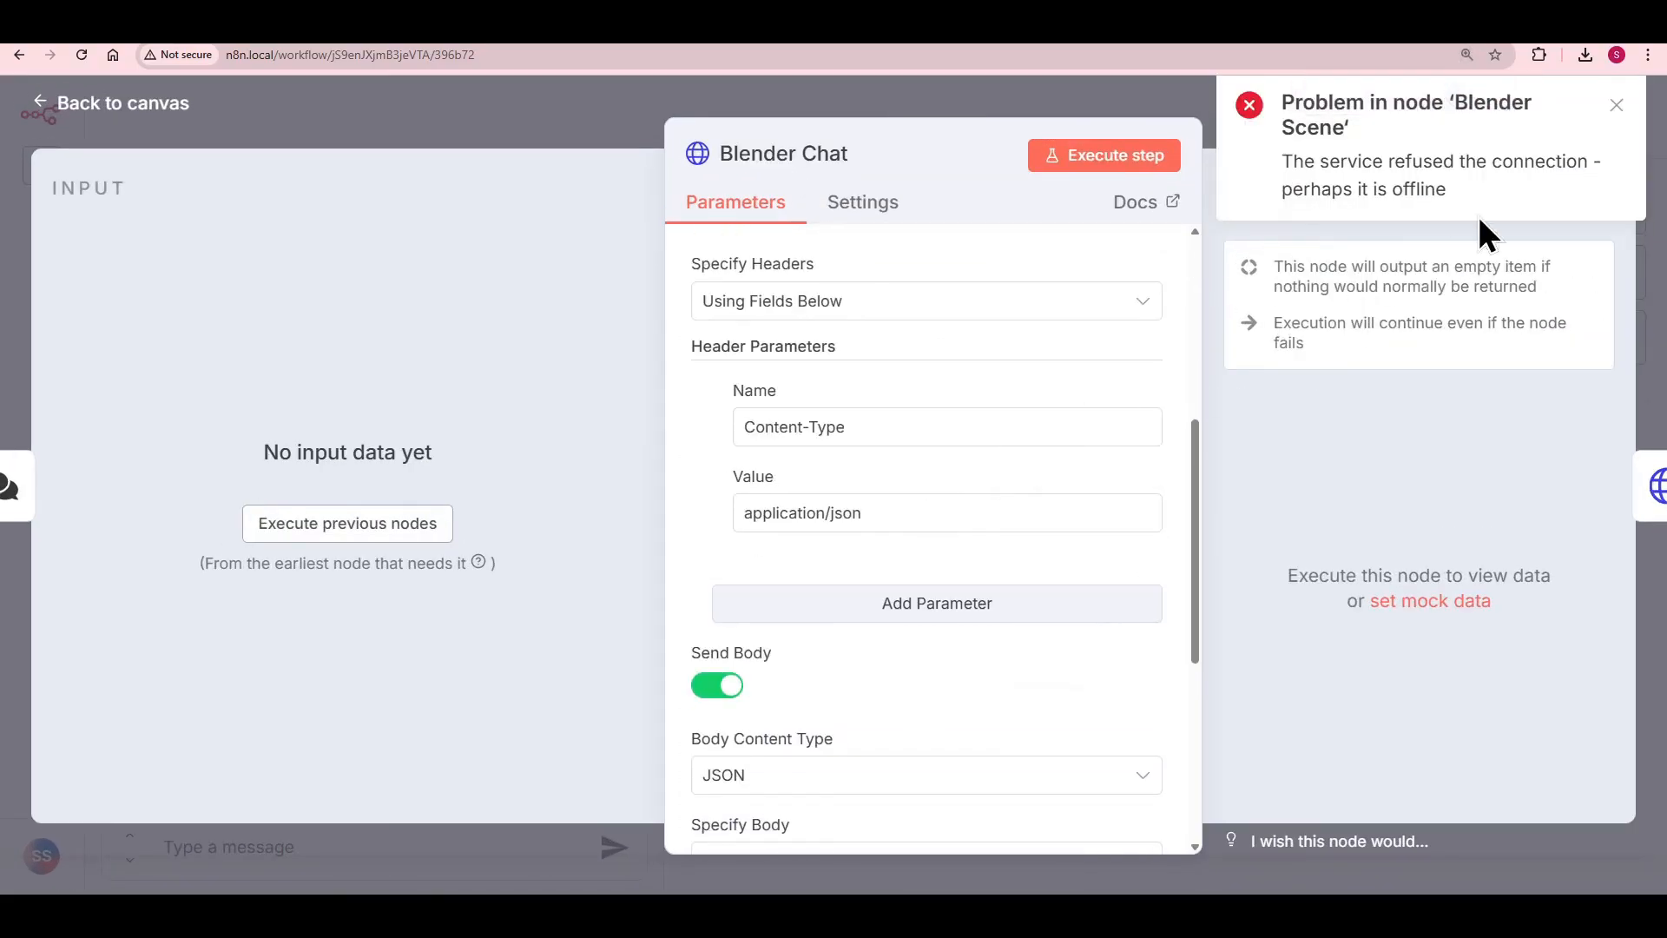
pyautogui.click(1616, 102)
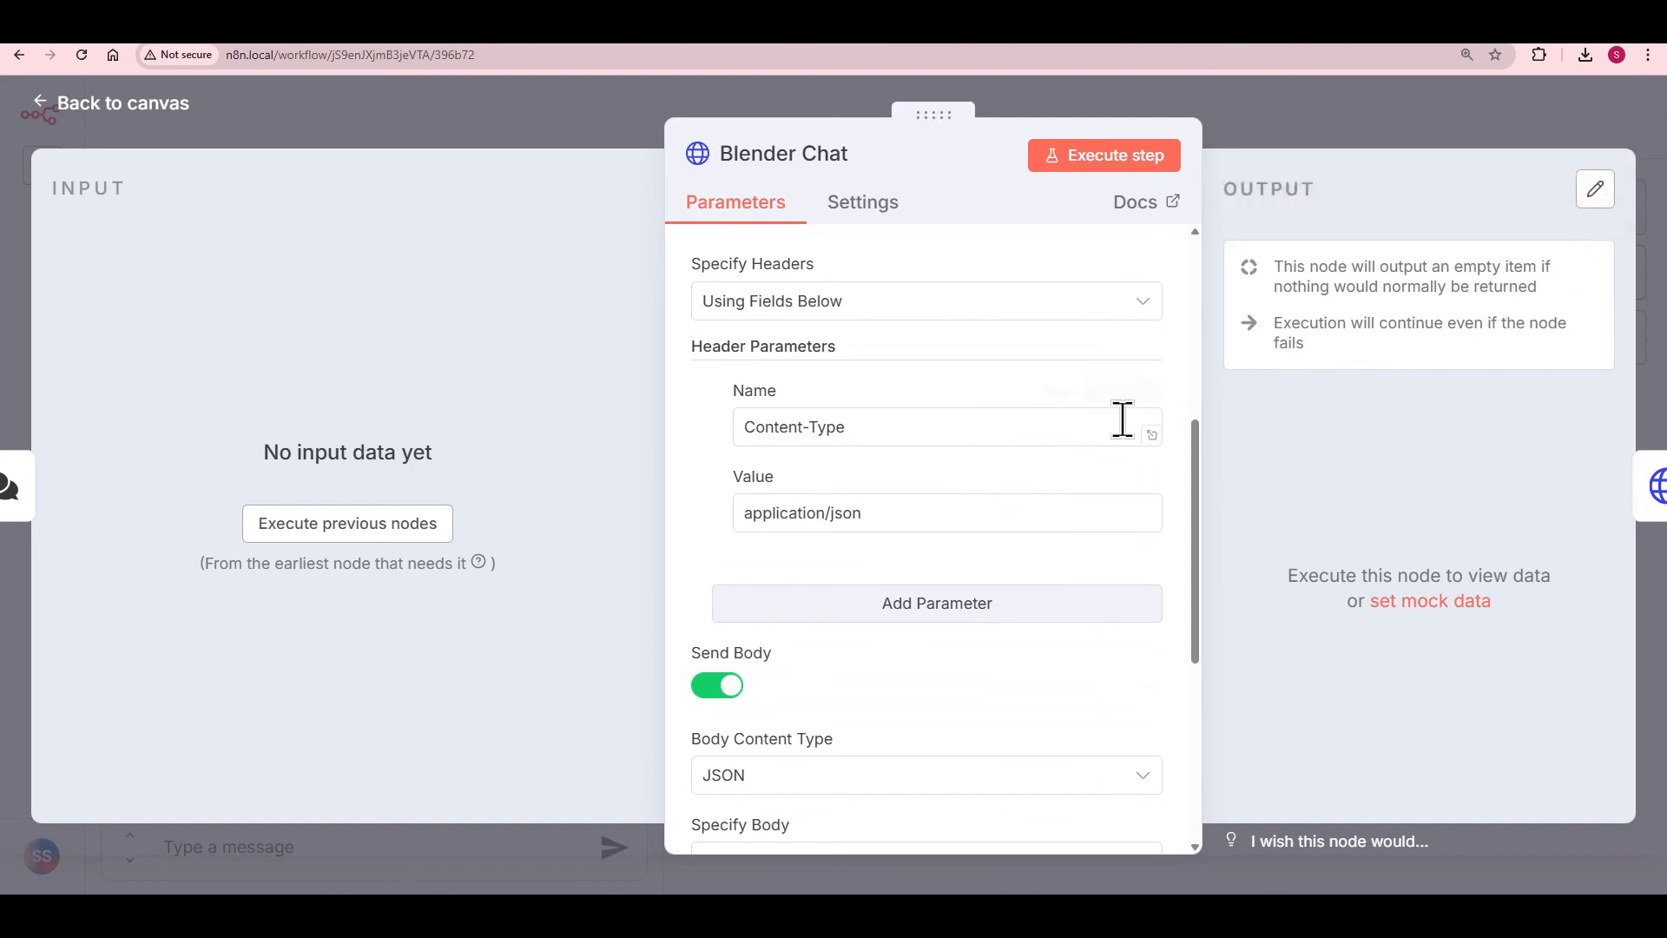
pyautogui.scroll(-5, 1024, 502)
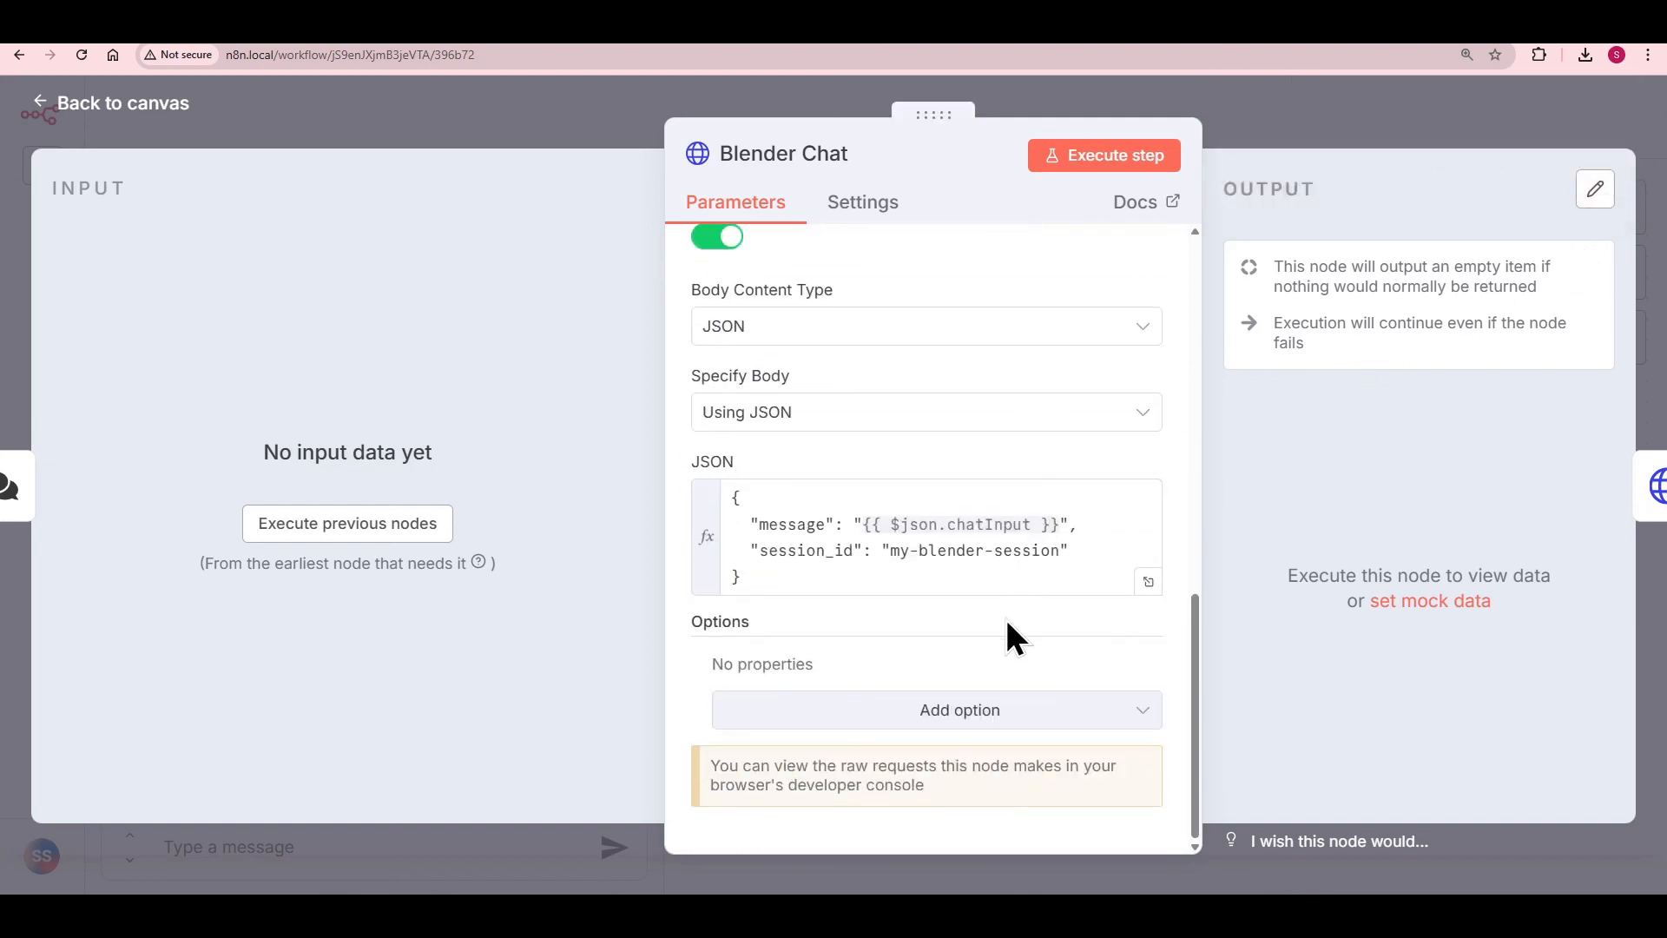
pyautogui.scroll(3, 1011, 638)
pyautogui.scroll(5, 1007, 629)
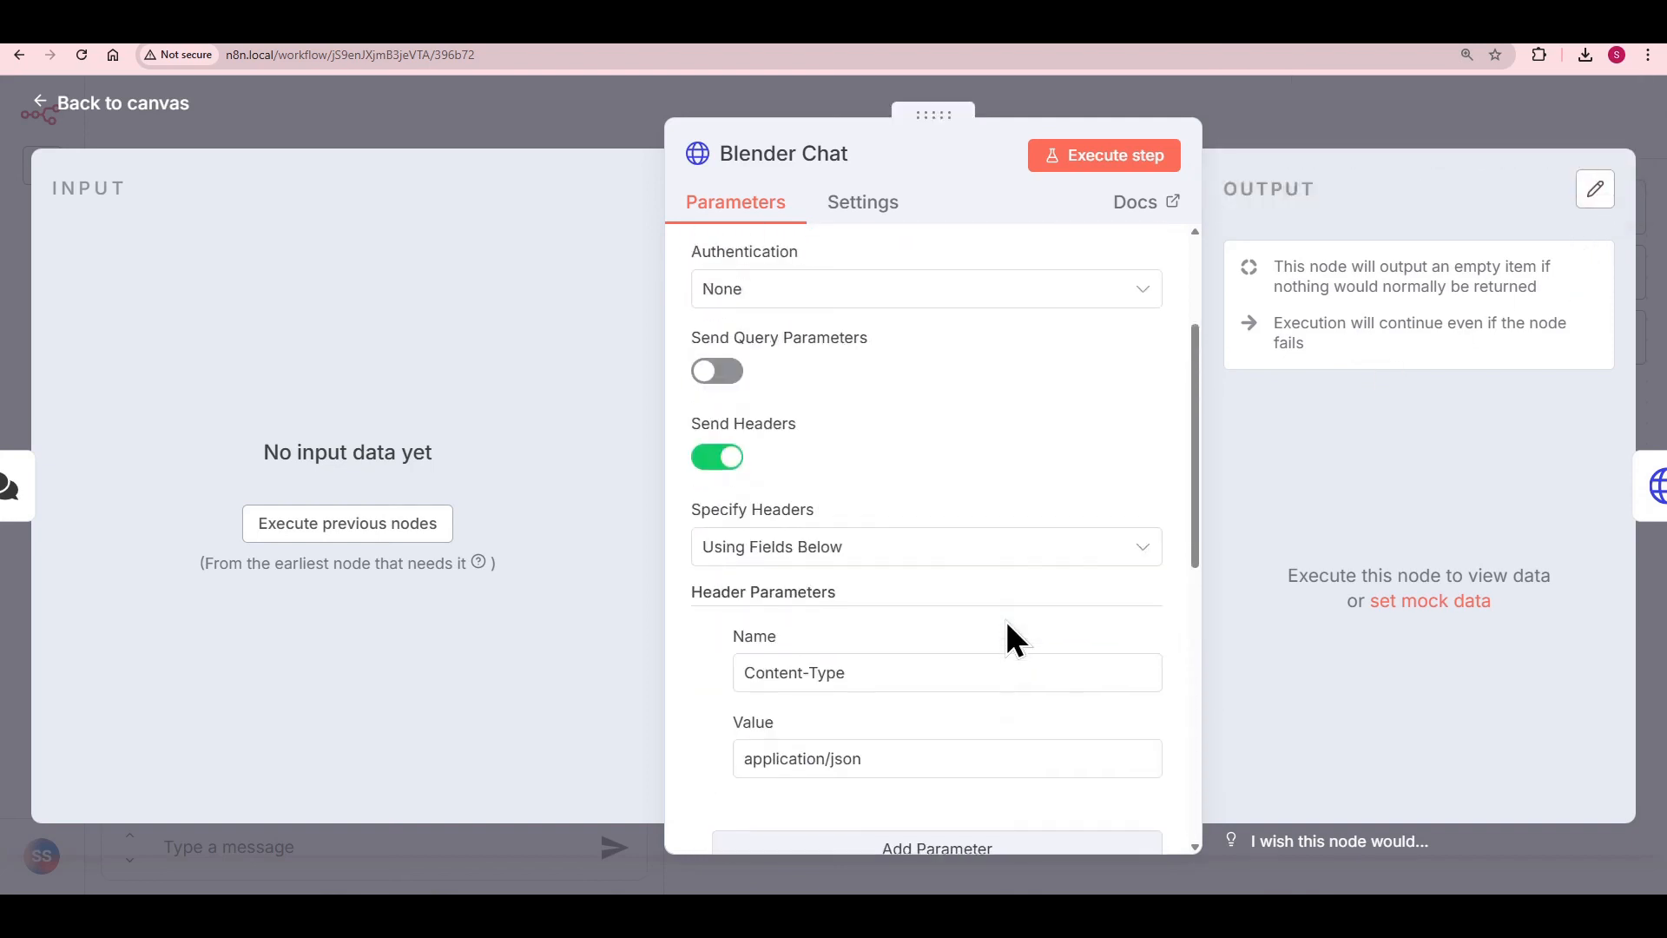
pyautogui.click(91, 113)
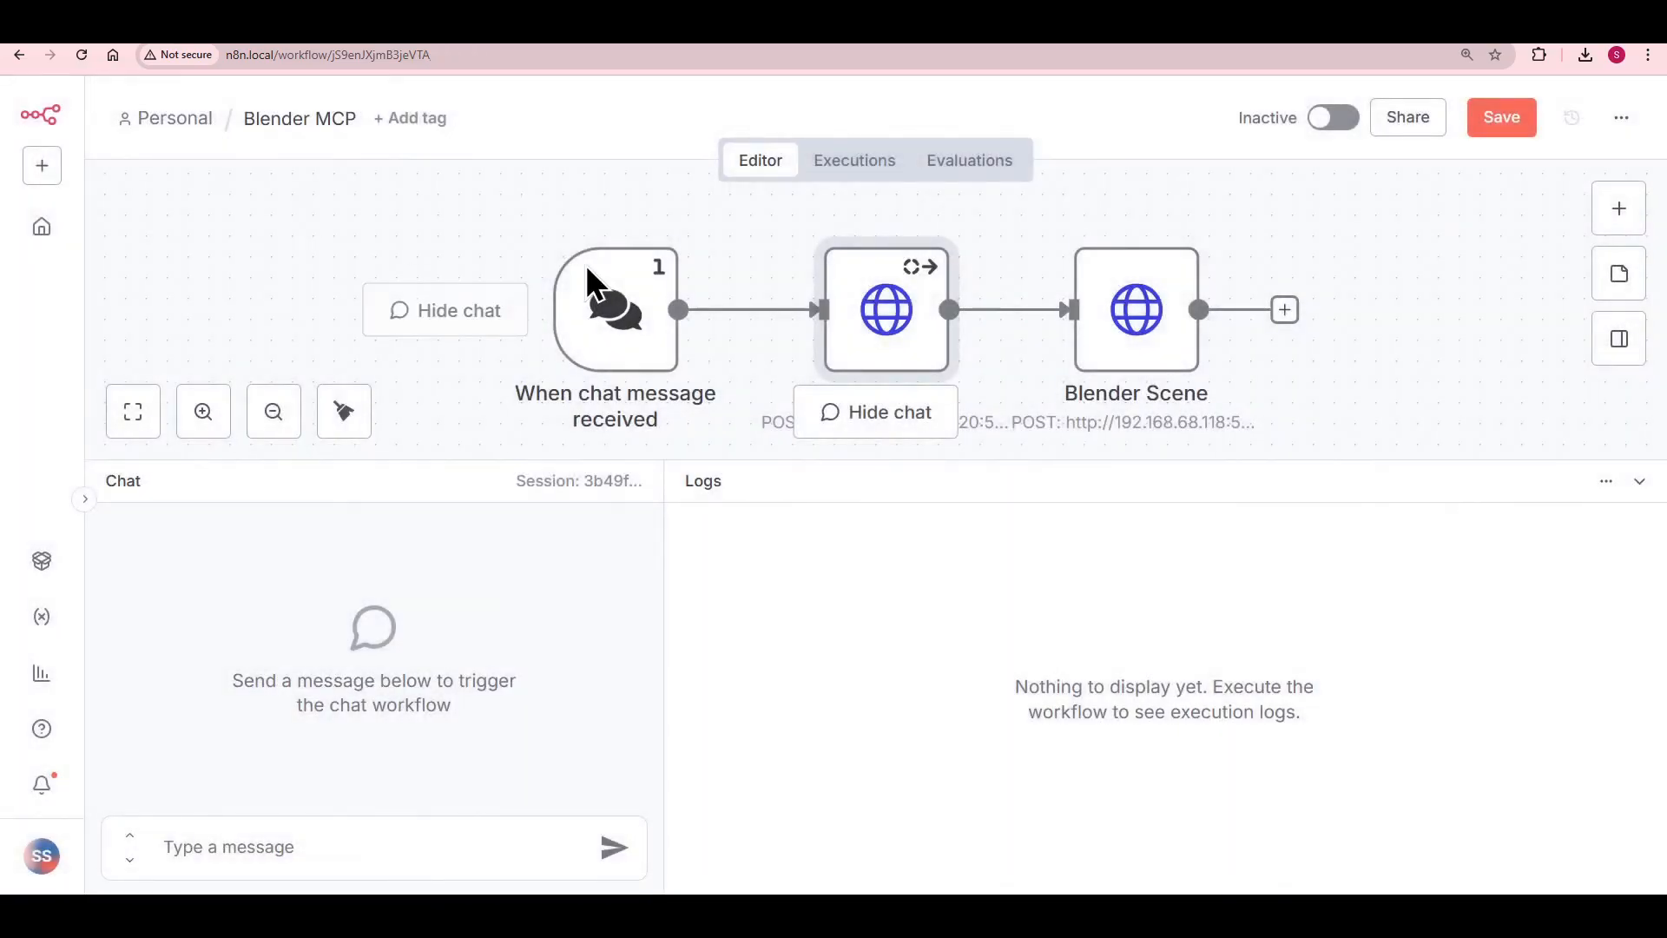
pyautogui.doubleClick(1116, 328)
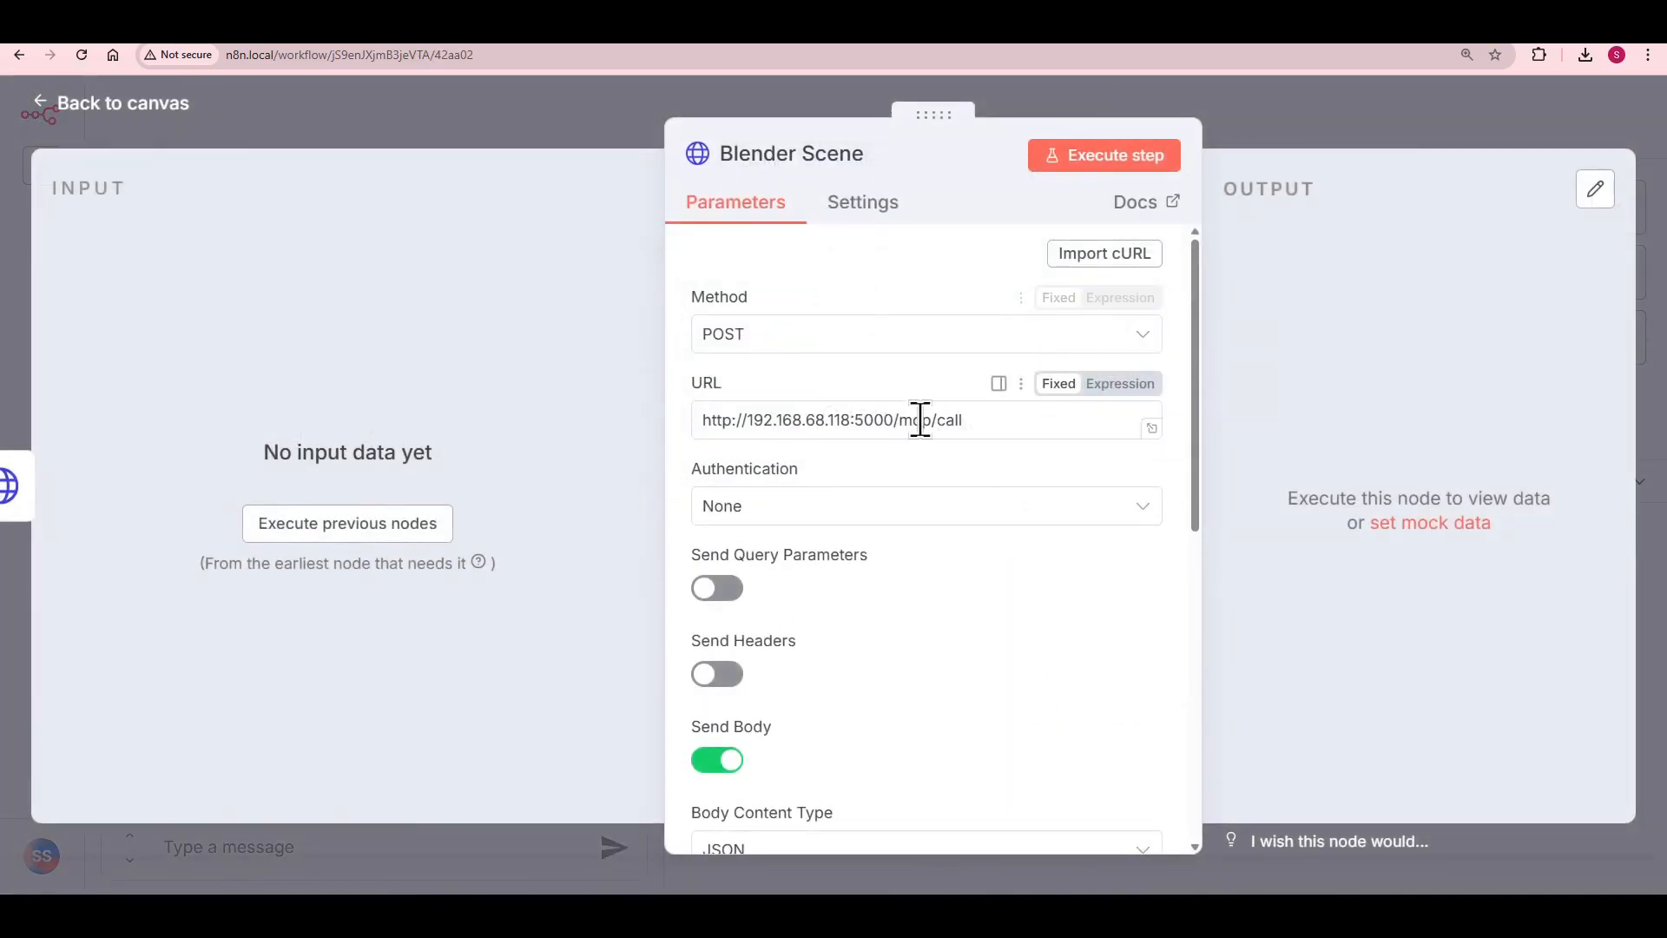
pyautogui.moveTo(893, 420); pyautogui.dragTo(643, 408)
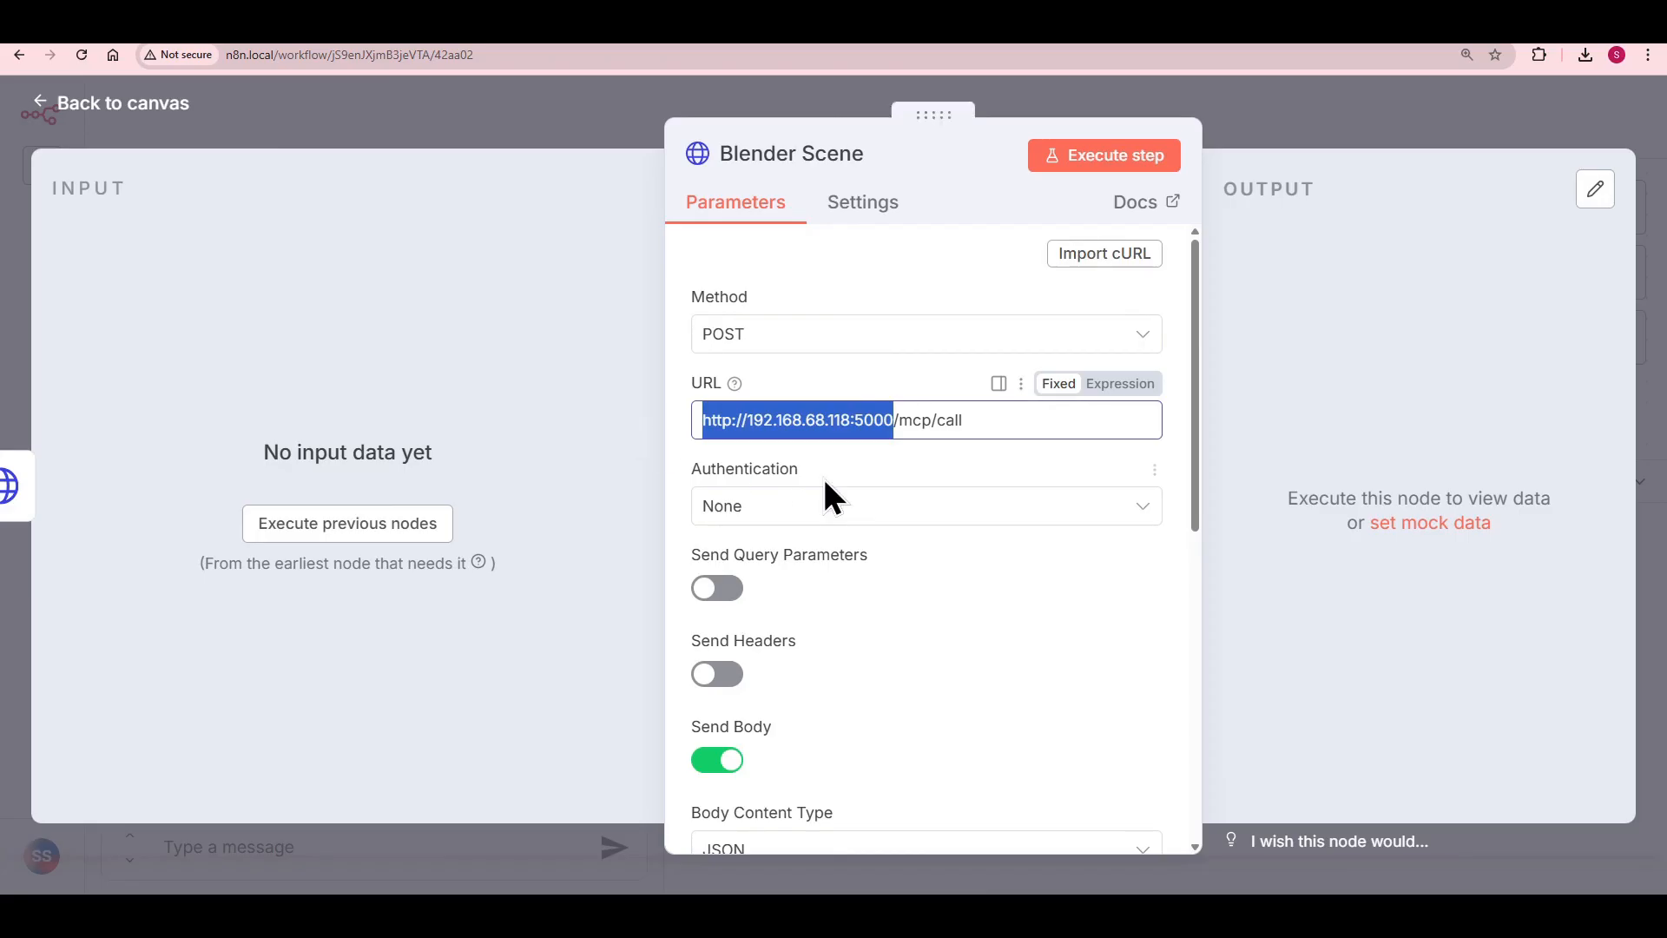
pyautogui.click(877, 542)
pyautogui.scroll(-7, 940, 550)
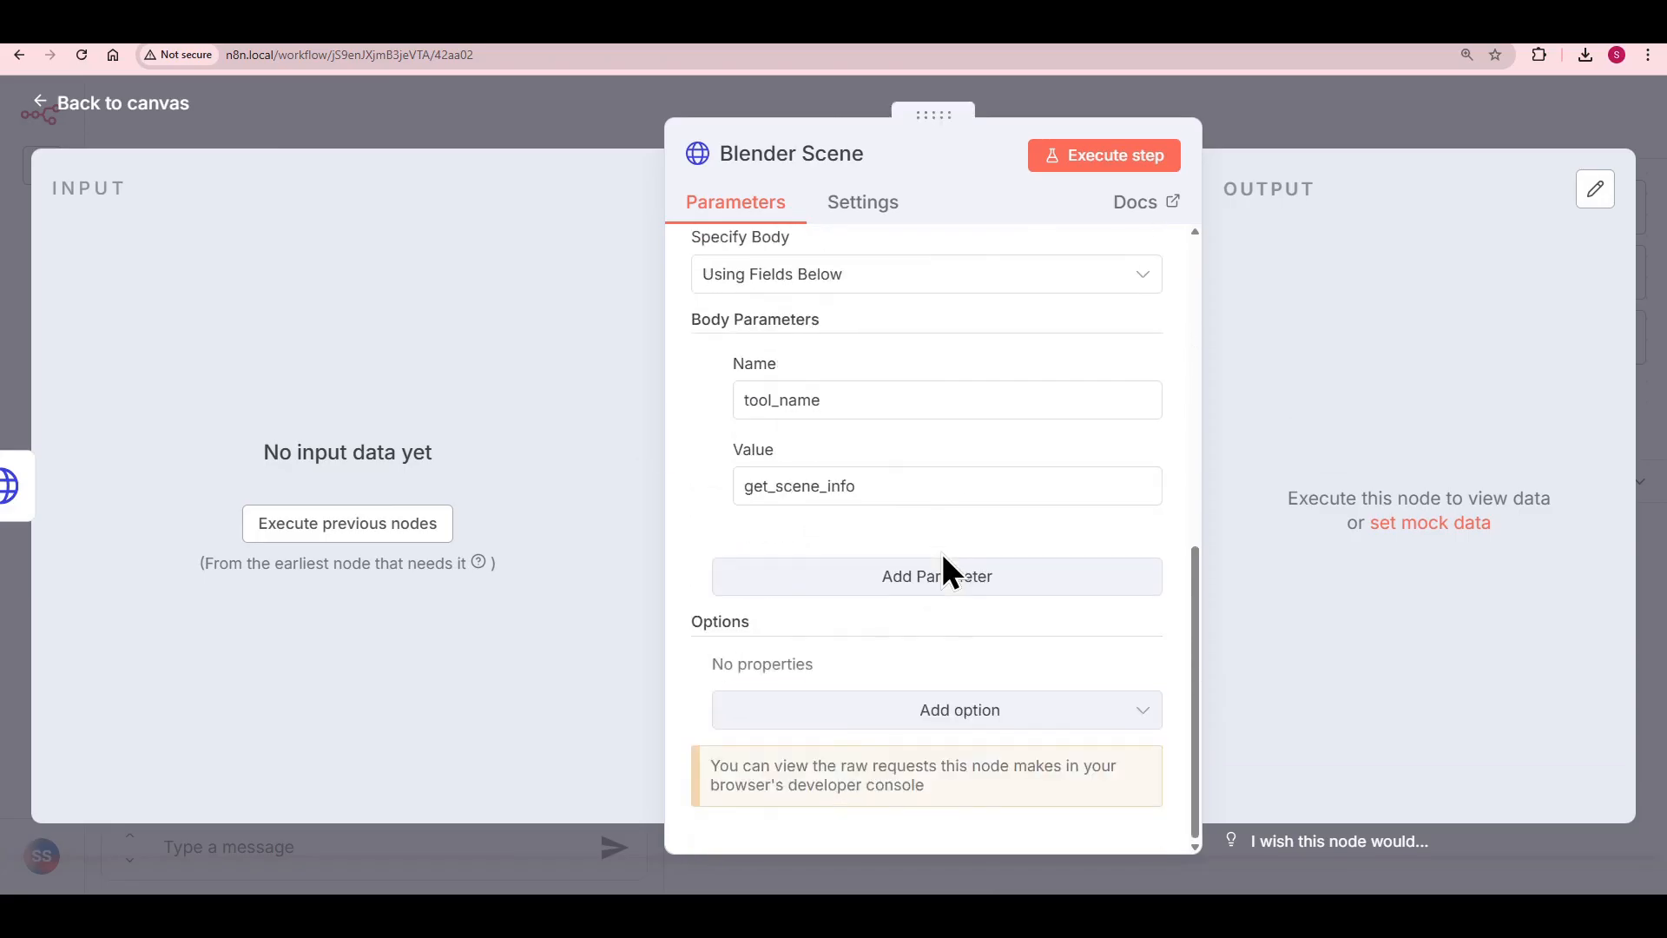
pyautogui.click(94, 106)
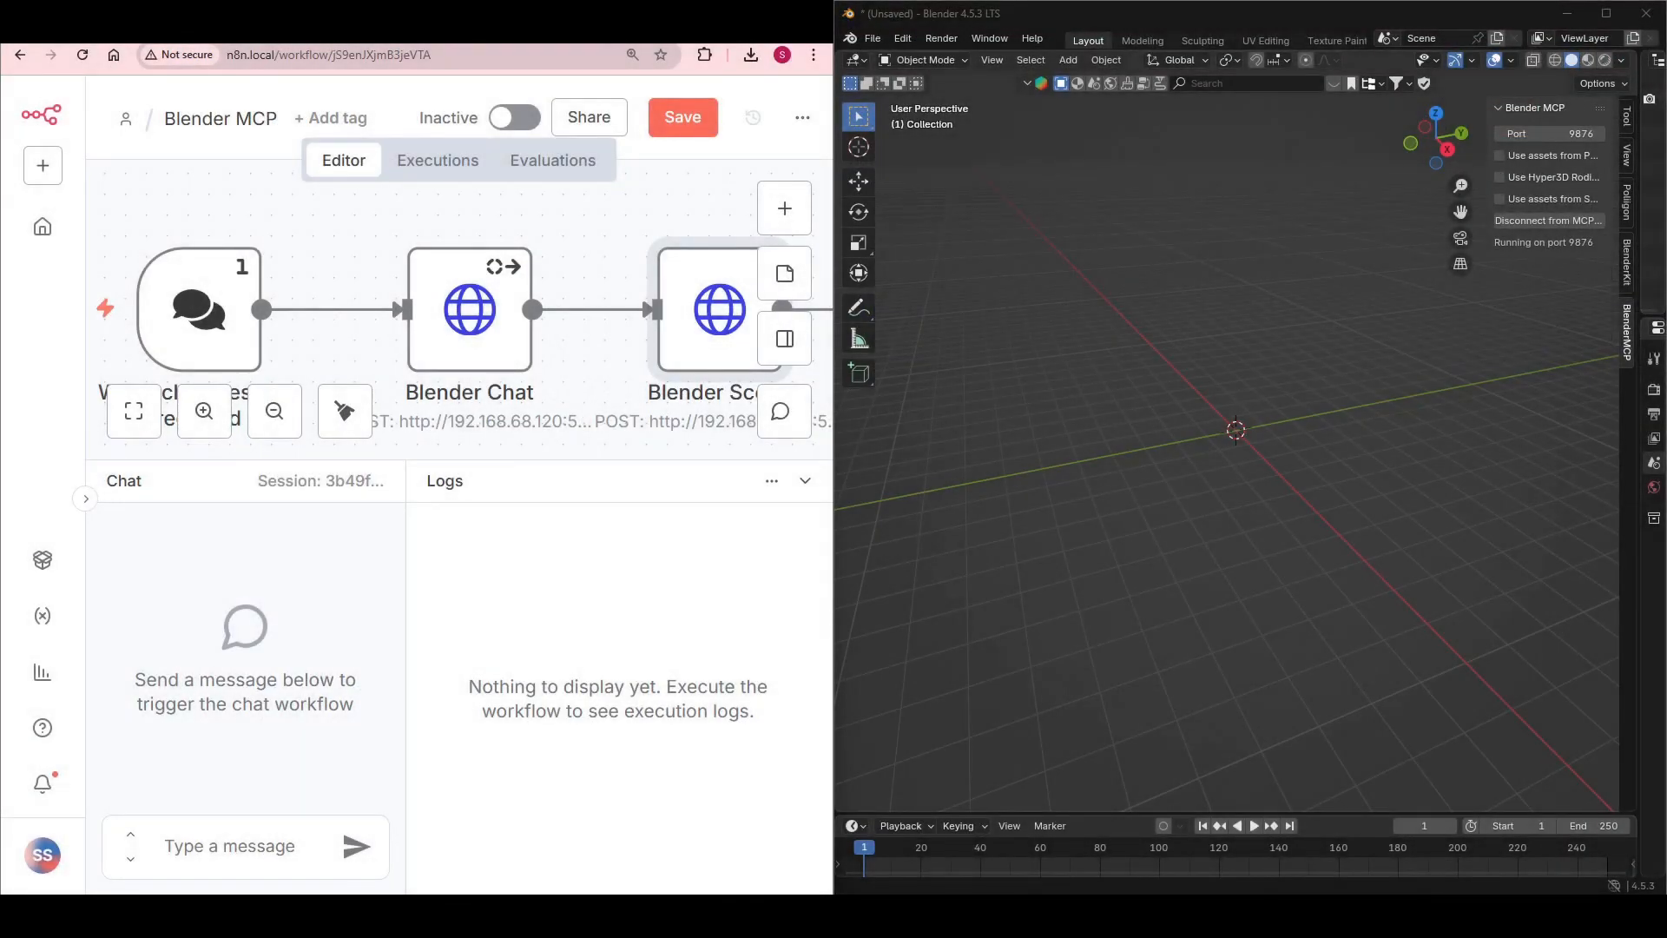
# Step: Send a chat prompt asking for two new top-level collections named 'Condominium_Tower' and 'Site', and widen Blender's outliner to check the scene
pyautogui.click(169, 847)
pyautogui.write("Let's begin by preparing the scene. Create two new top-level collections. Name the first one 'Condominium_Tower' and the second one 'Site'")
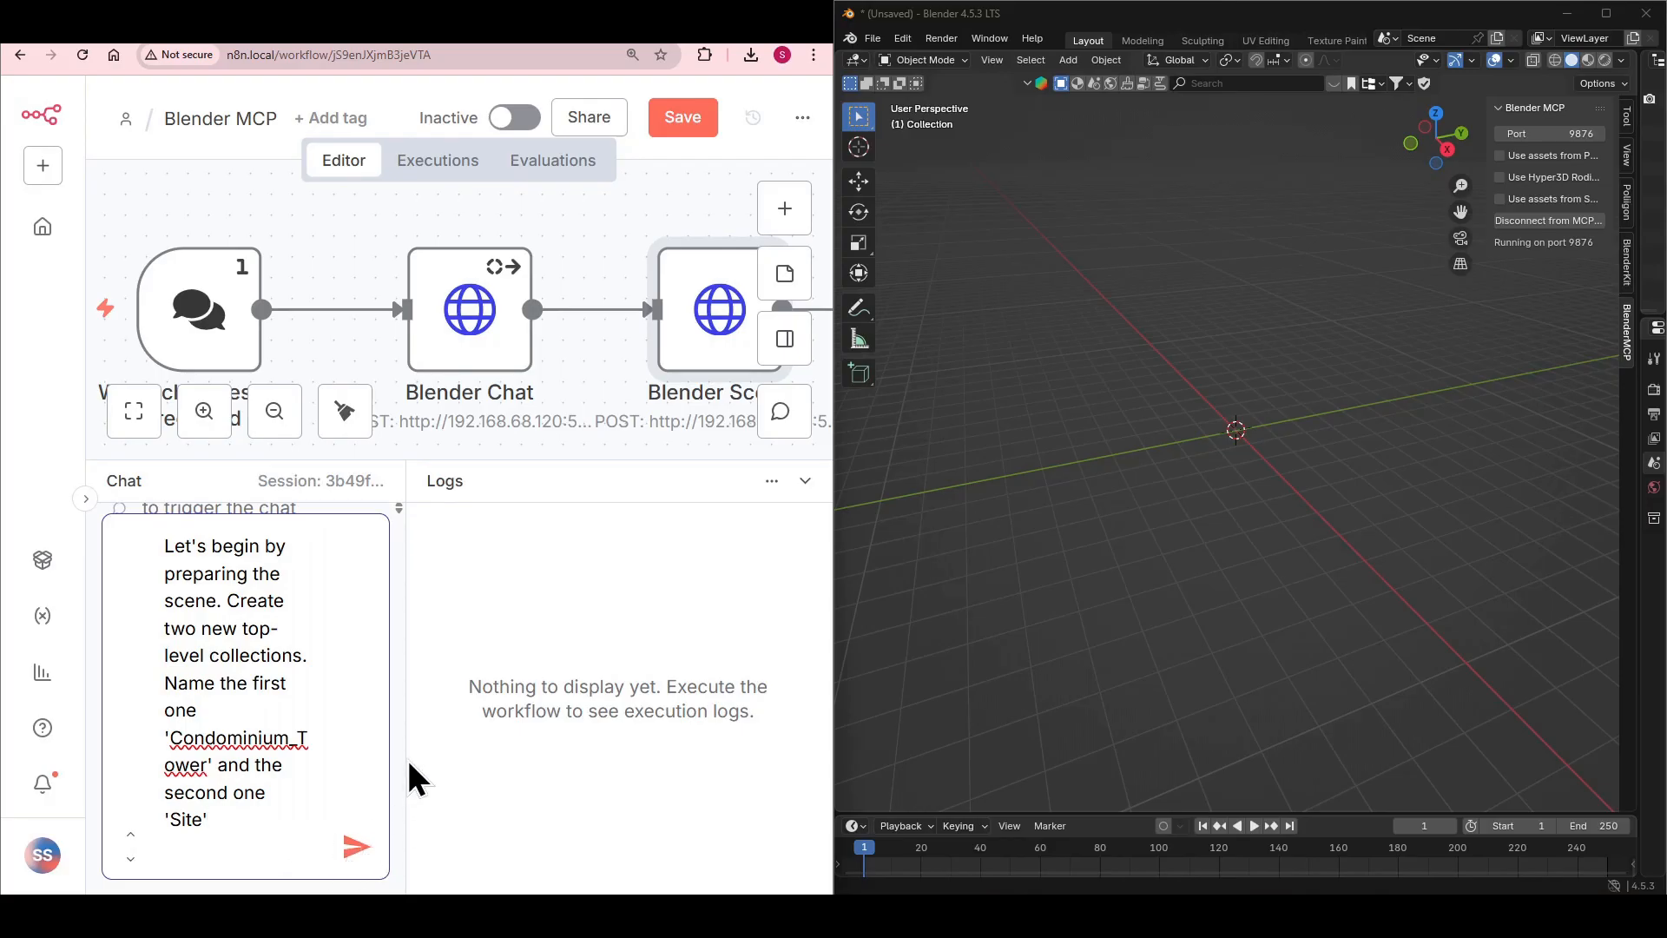
pyautogui.click(355, 848)
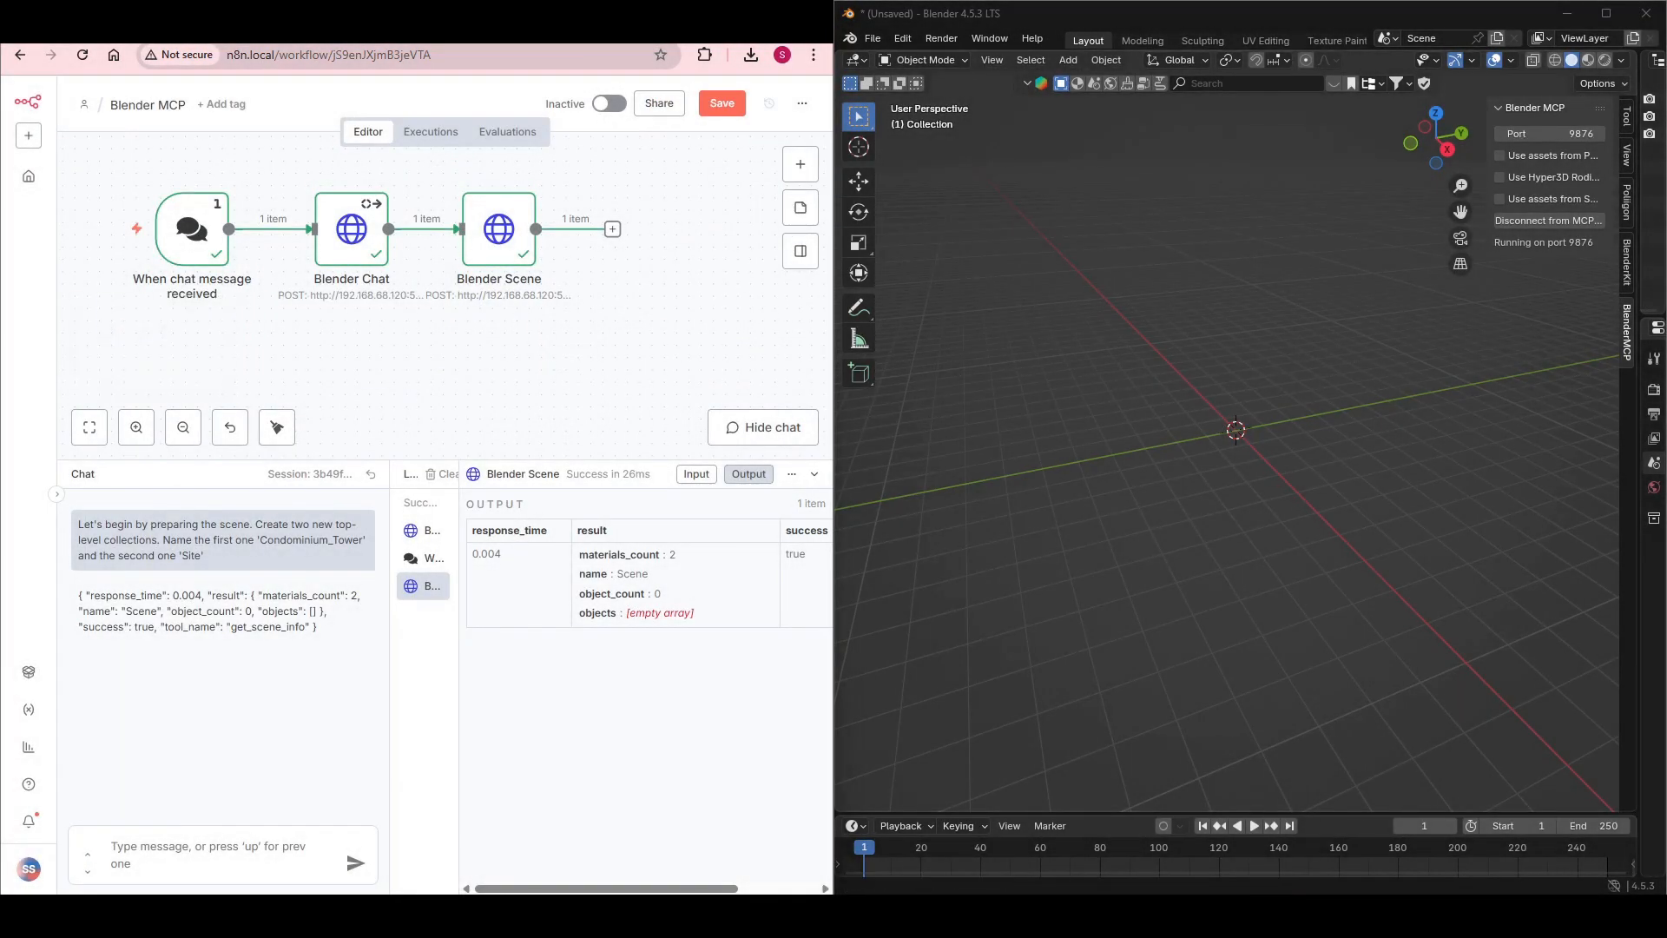
pyautogui.moveTo(1638, 186); pyautogui.dragTo(1438, 191)
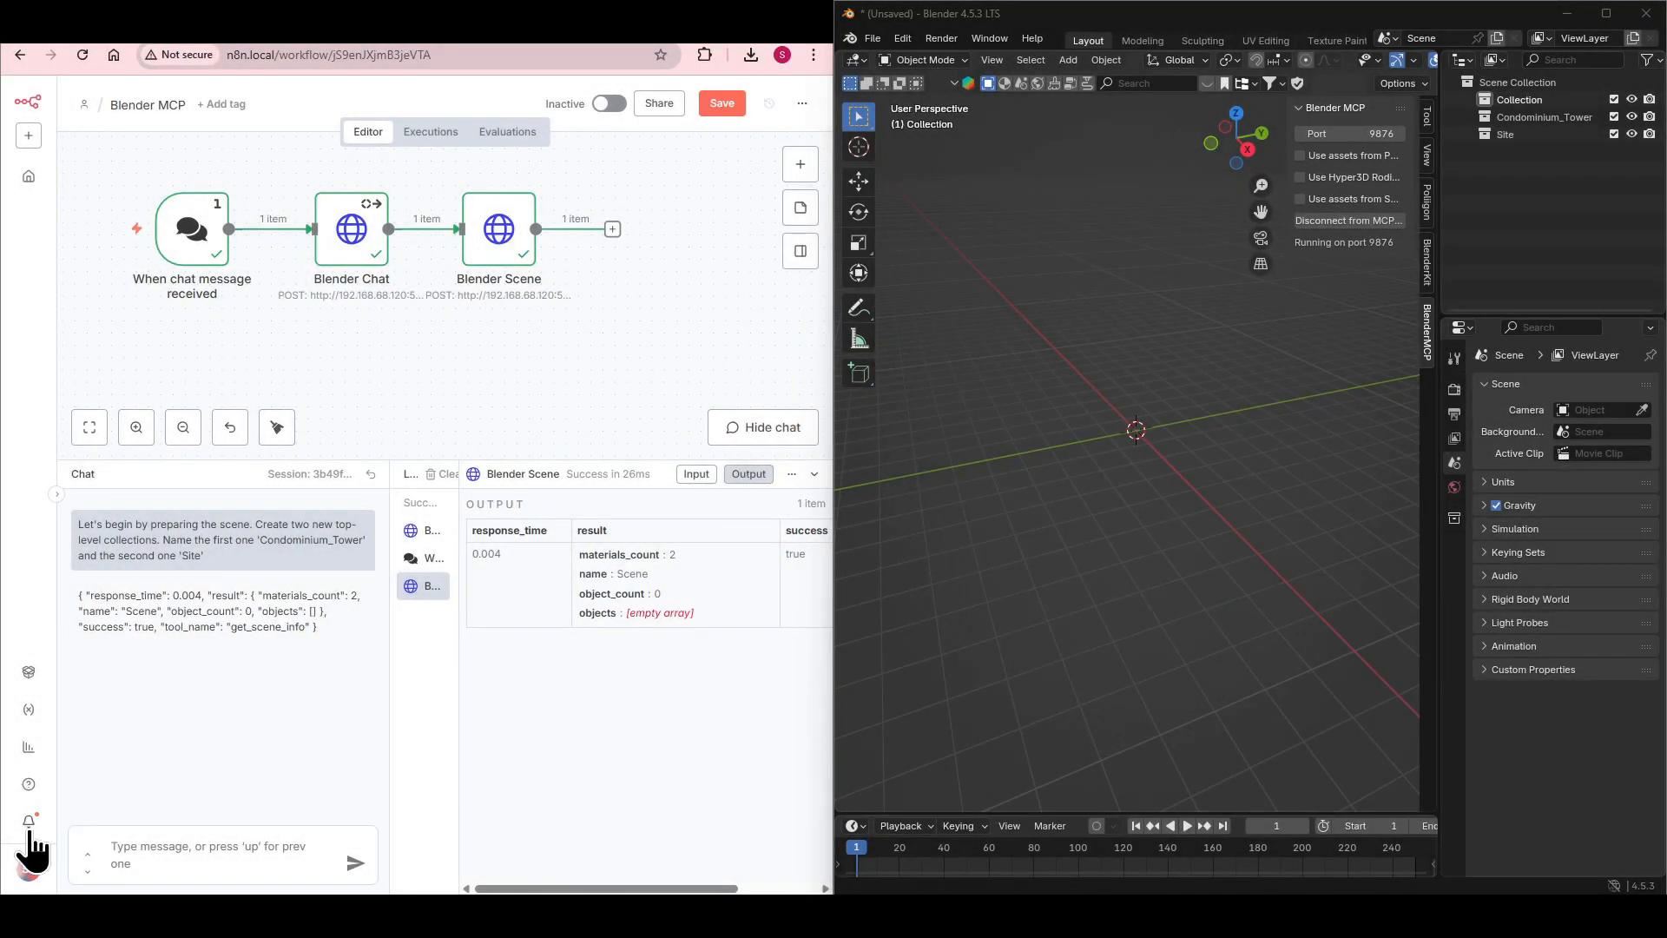
# Step: Send a chat prompt for a 'Ground_Plane' cube in the 'Site' collection, scaled to 200 units in X and Y, 1 in Z, positioned at Z=-0.5
pyautogui.click(147, 849)
pyautogui.write("Now, create the ground plane. Make the 'Site' collection the active one for adding new objects. Add a cube, scale it to 200 units in X and Y, and 1 unit in Z for thickness. Position it at Z=-0.5 so its top surface is at ground level (Z=0). Name this new object 'Ground_Plane'")
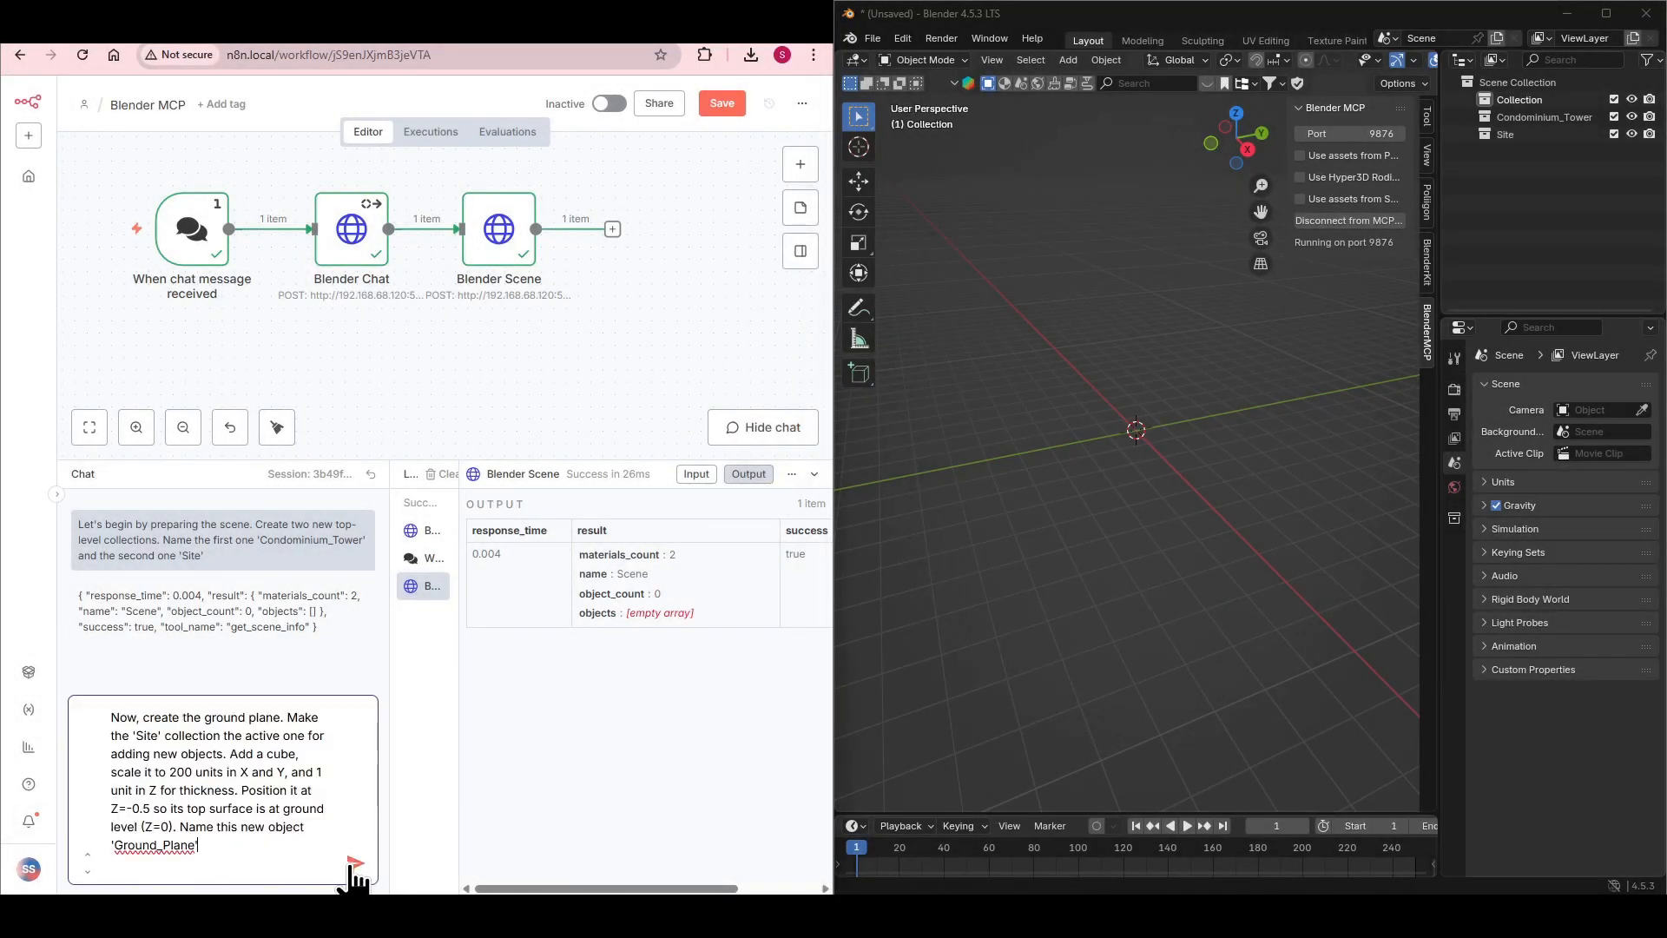
pyautogui.click(354, 865)
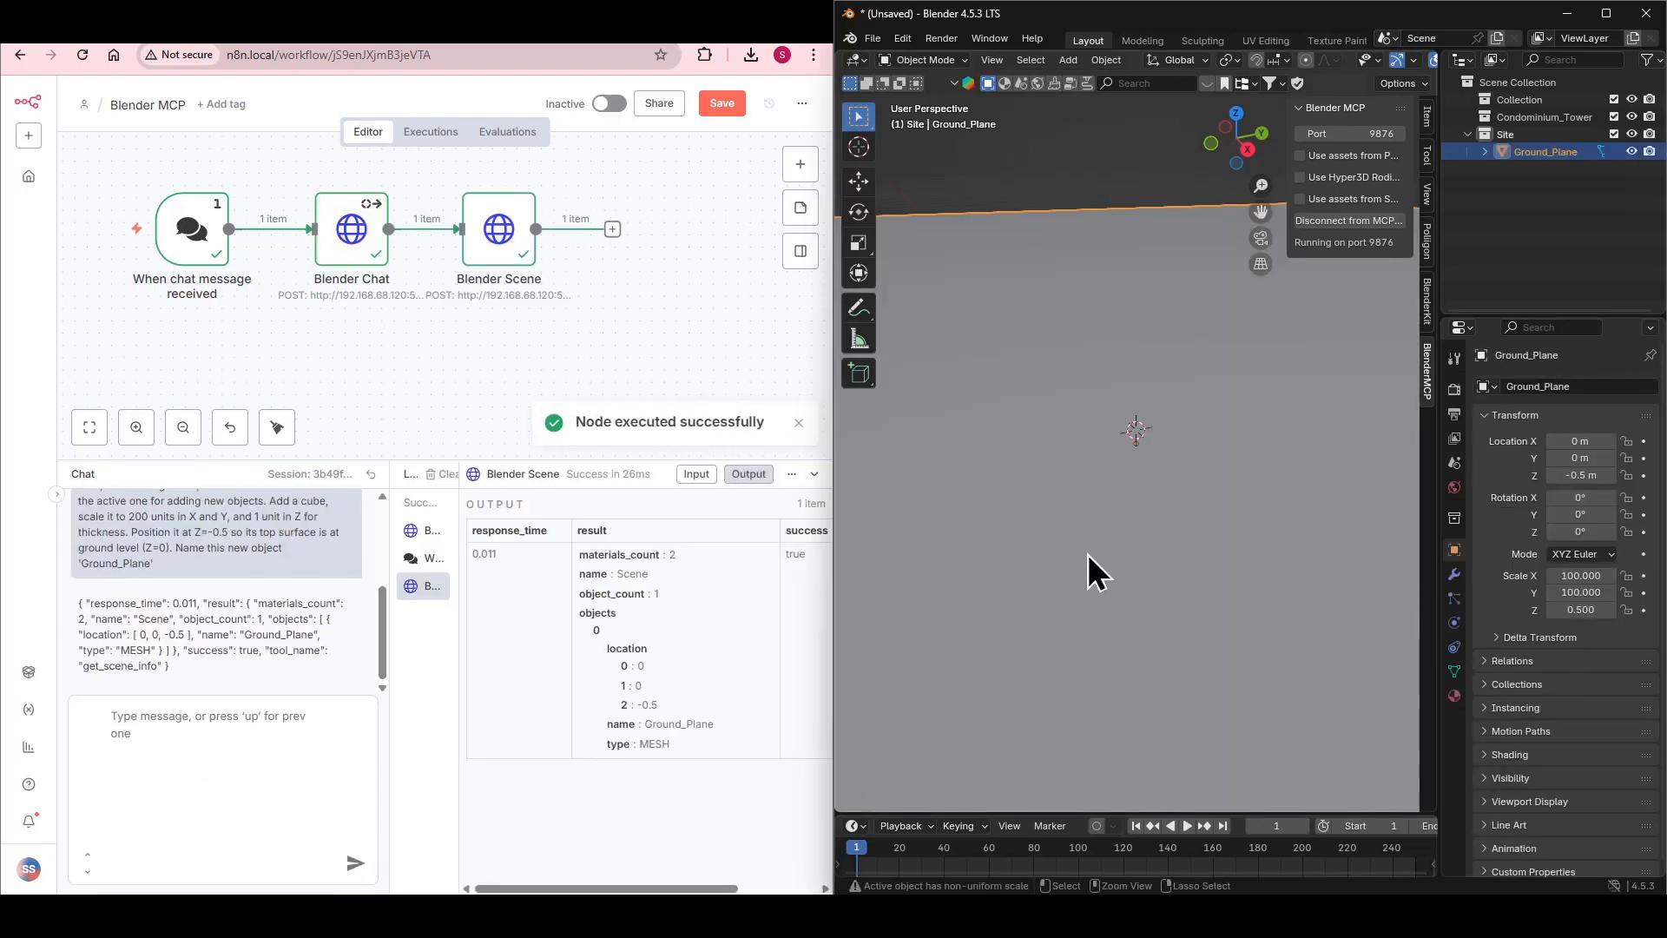
pyautogui.scroll(-5, 1087, 554)
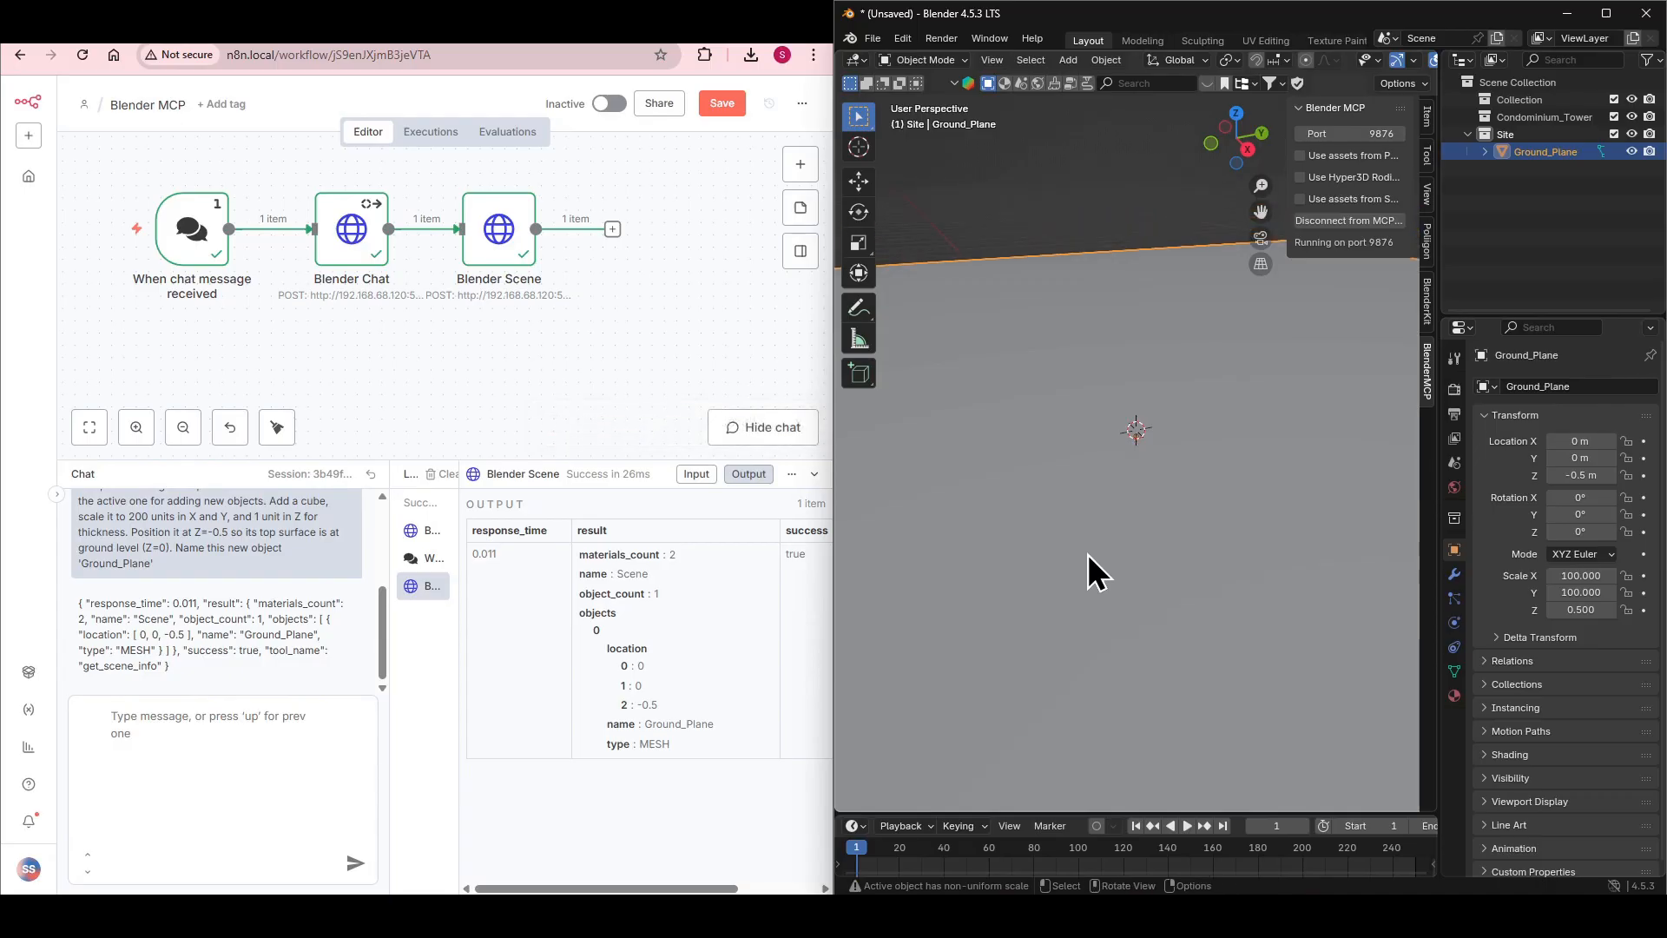
pyautogui.scroll(-6, 1087, 554)
pyautogui.scroll(-3, 1087, 554)
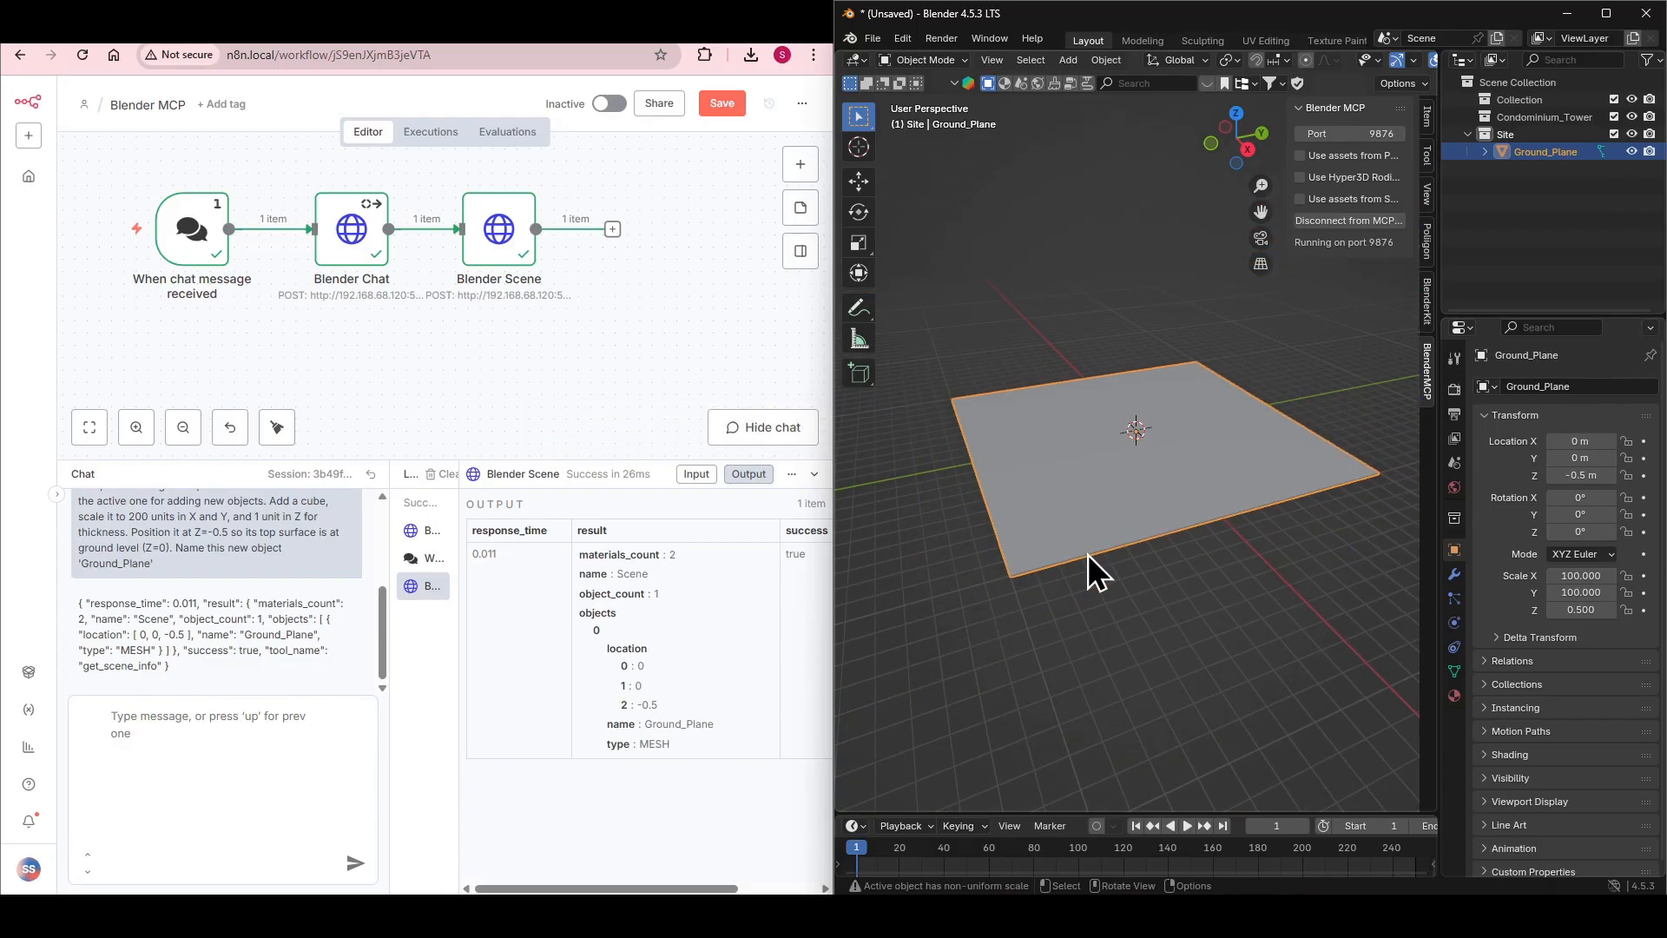
pyautogui.scroll(-3, 1087, 554)
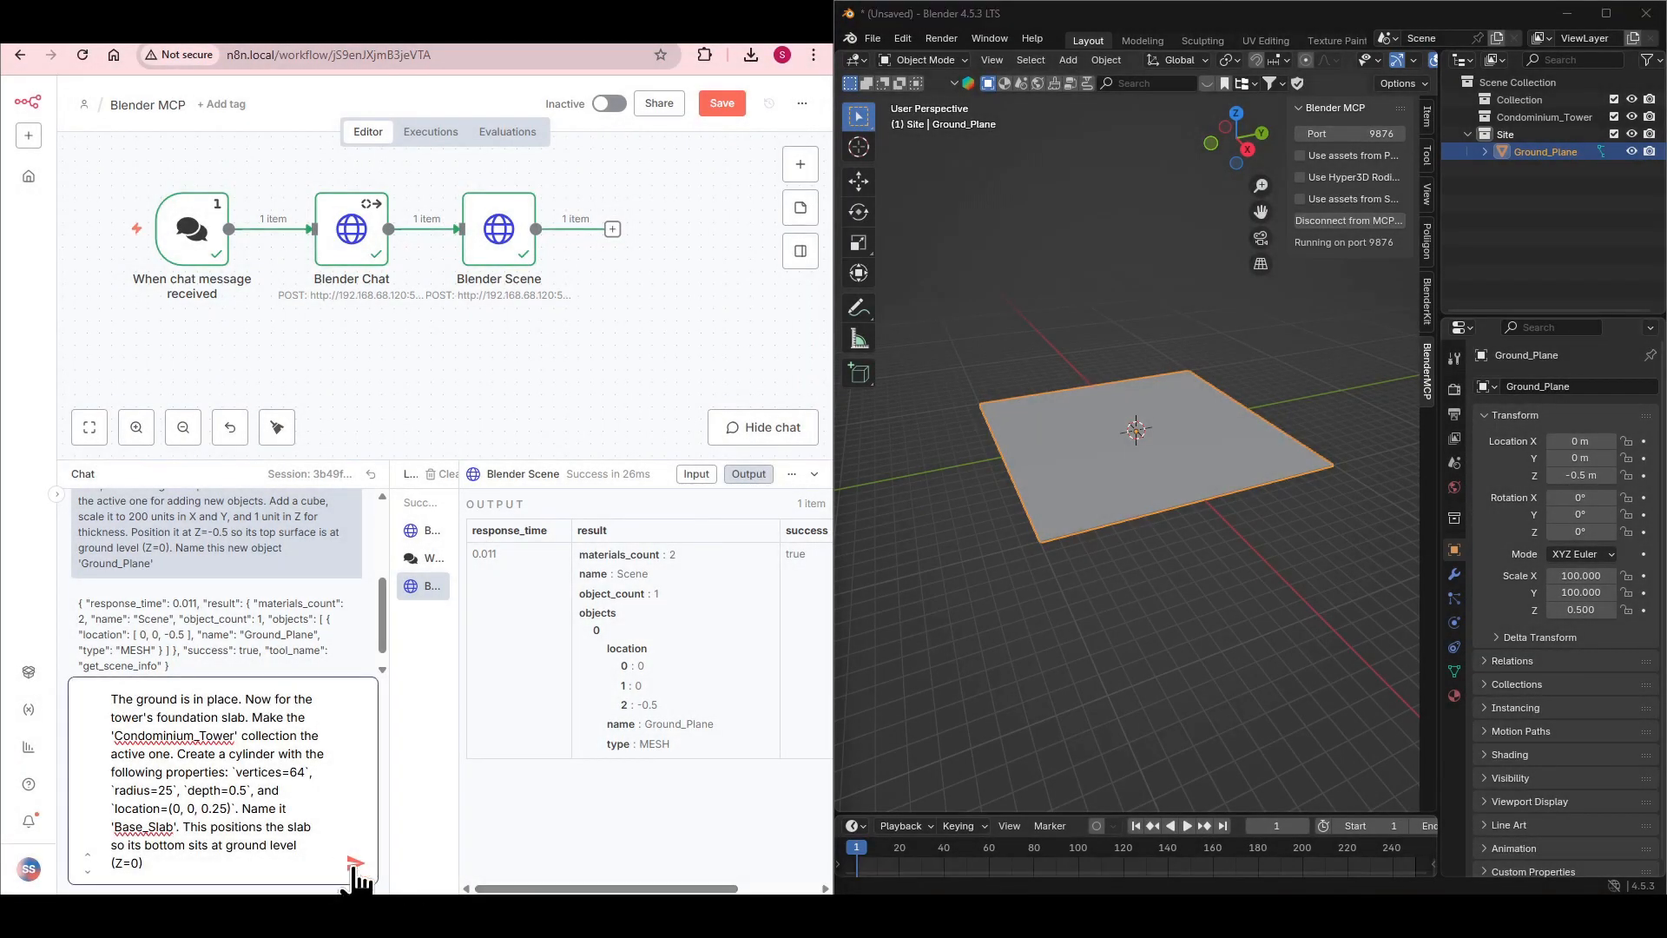
# Step: Send a chat prompt for a 'Base_Slab' cylinder in 'Condominium_Tower' with 64 vertices, radius 25, depth 0.5, location (0, 0, 0.25), and check the output
pyautogui.click(355, 864)
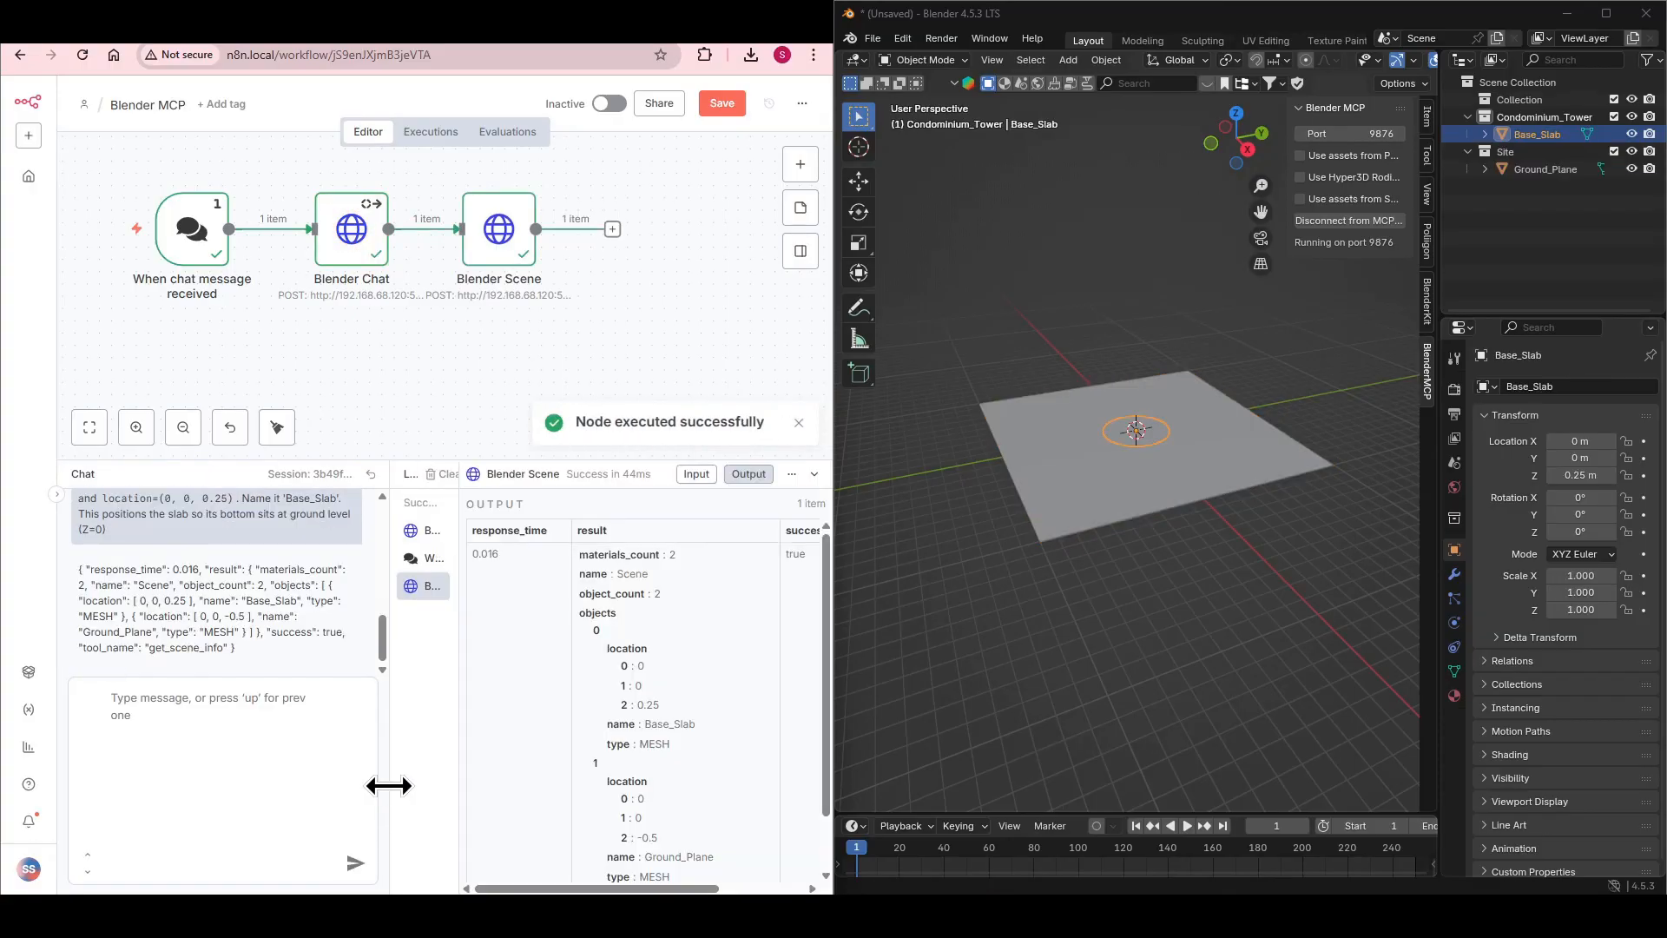
pyautogui.scroll(-3, 746, 710)
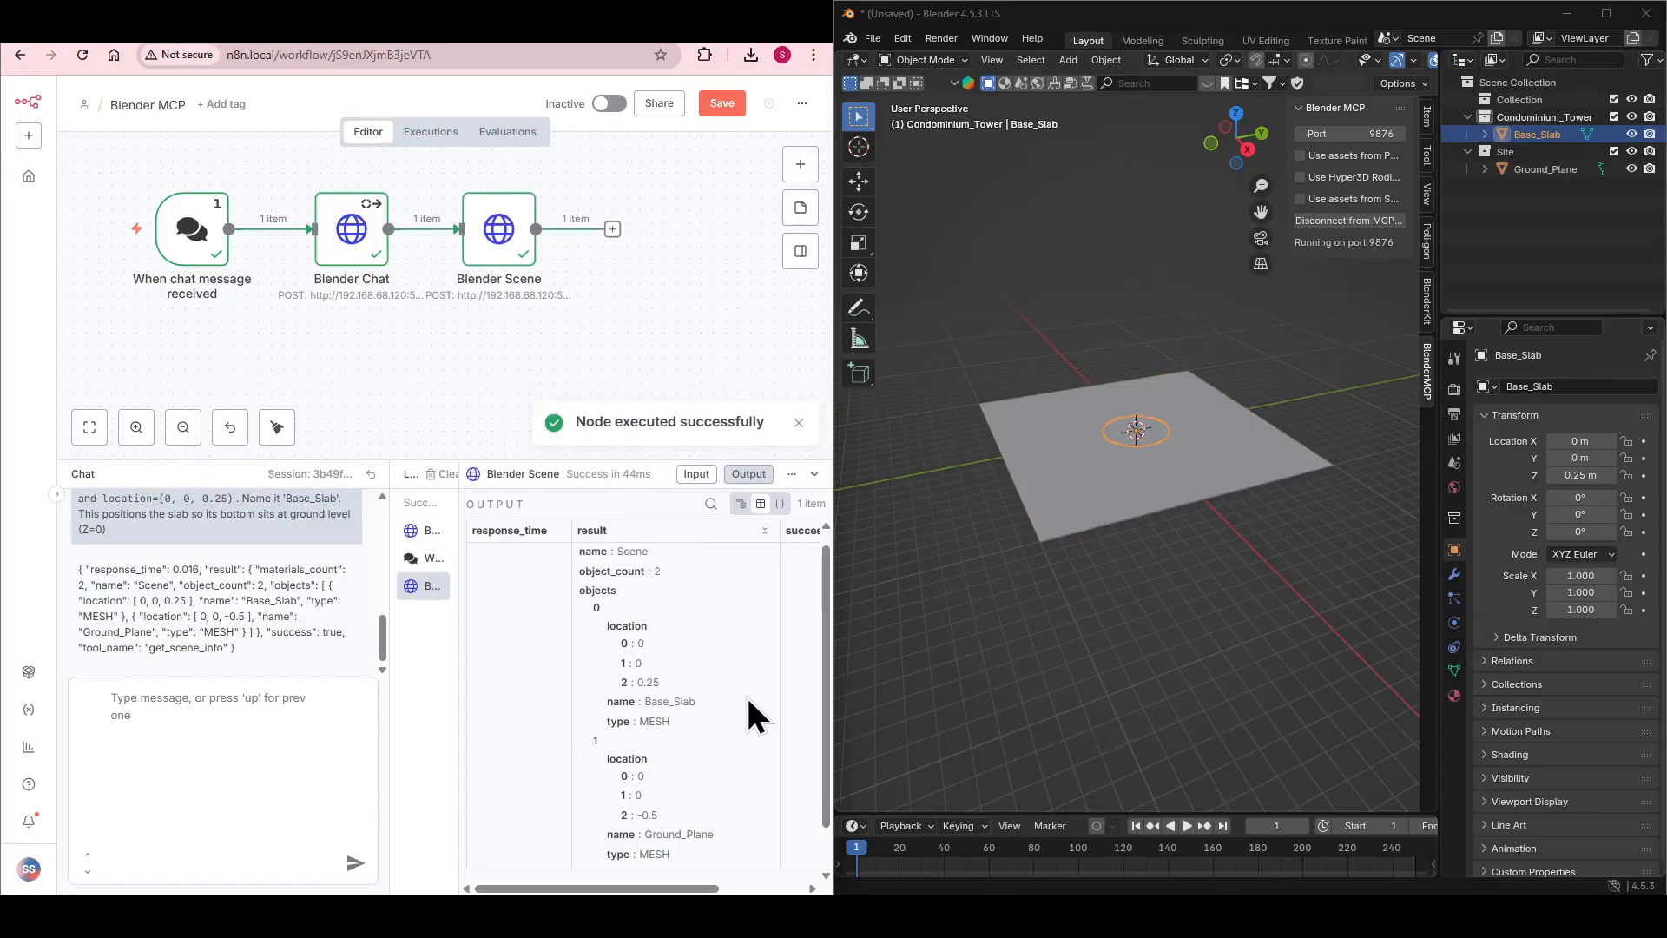
pyautogui.scroll(3, 751, 712)
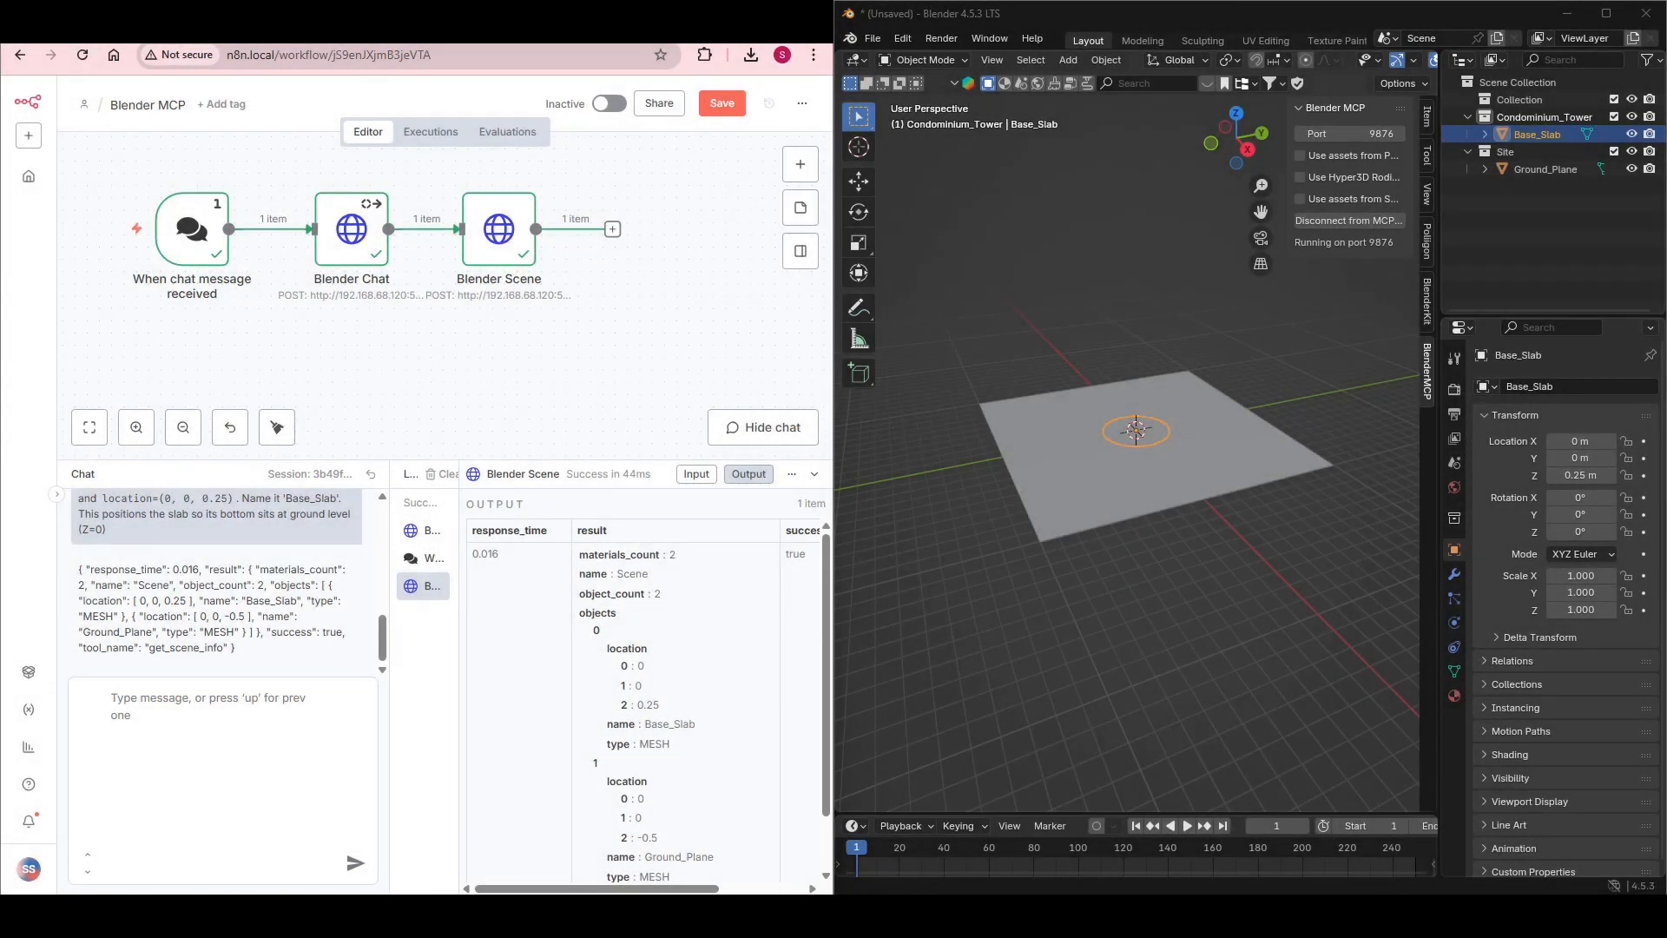
# Step: Send a chat prompt adding an Array modifier to 'Base_Slab' with count 20, relative offset off, and constant offset X=0, Y=0, Z=4.0
pyautogui.click(179, 852)
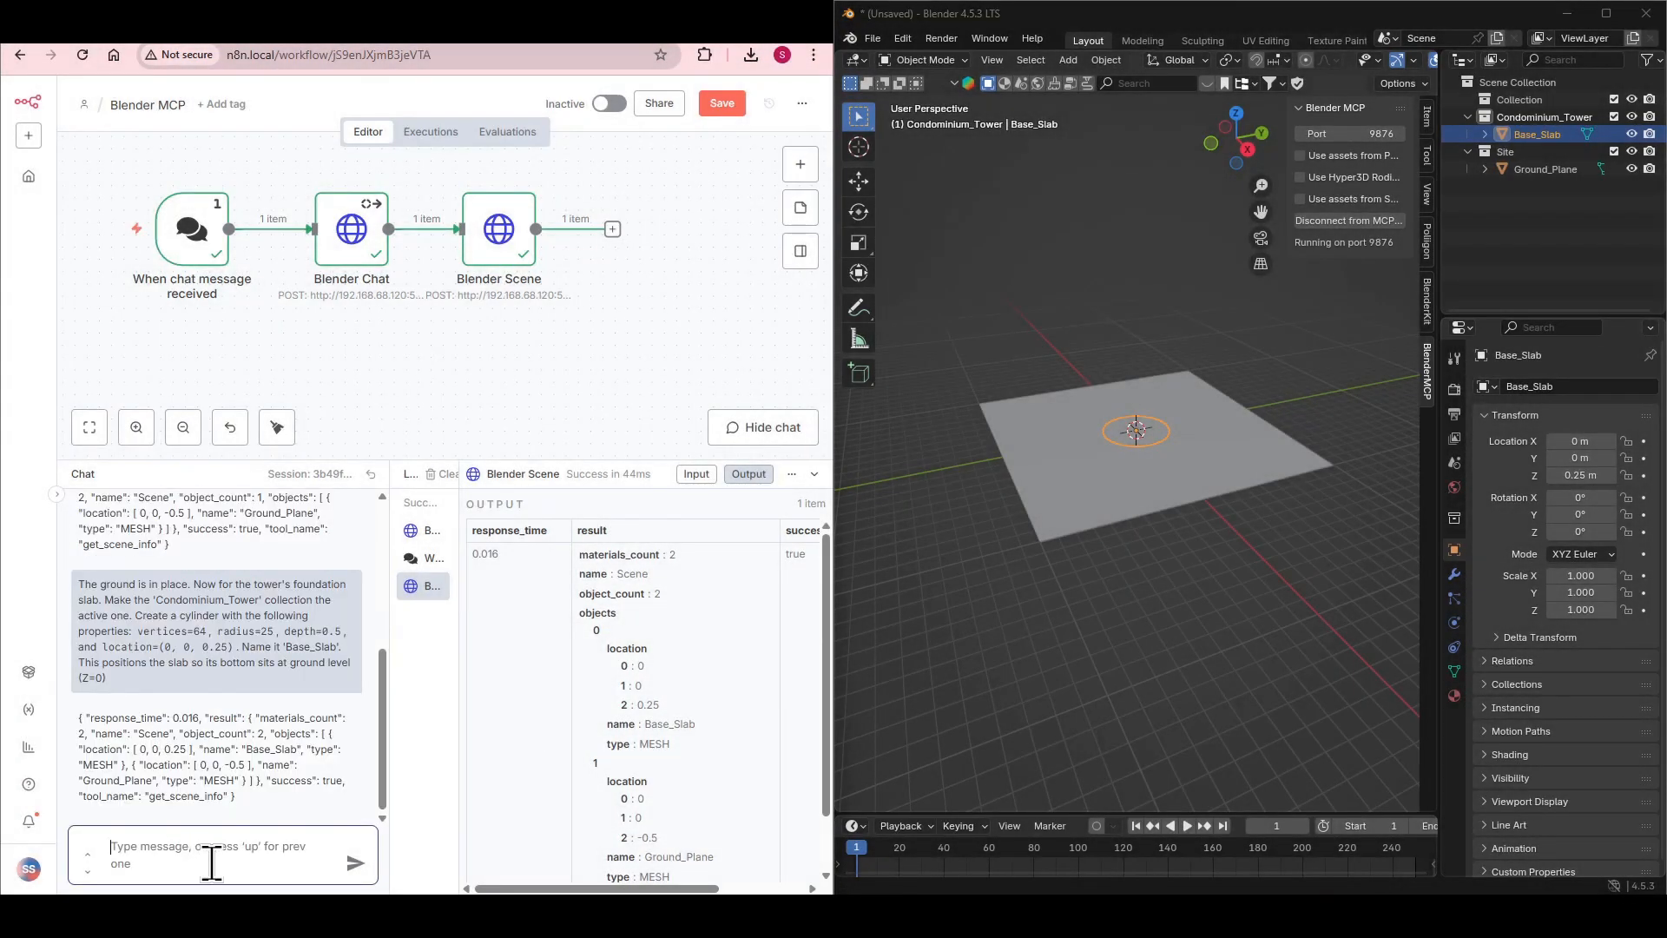
pyautogui.hotkey('ctrl', 'v')
pyautogui.click(353, 866)
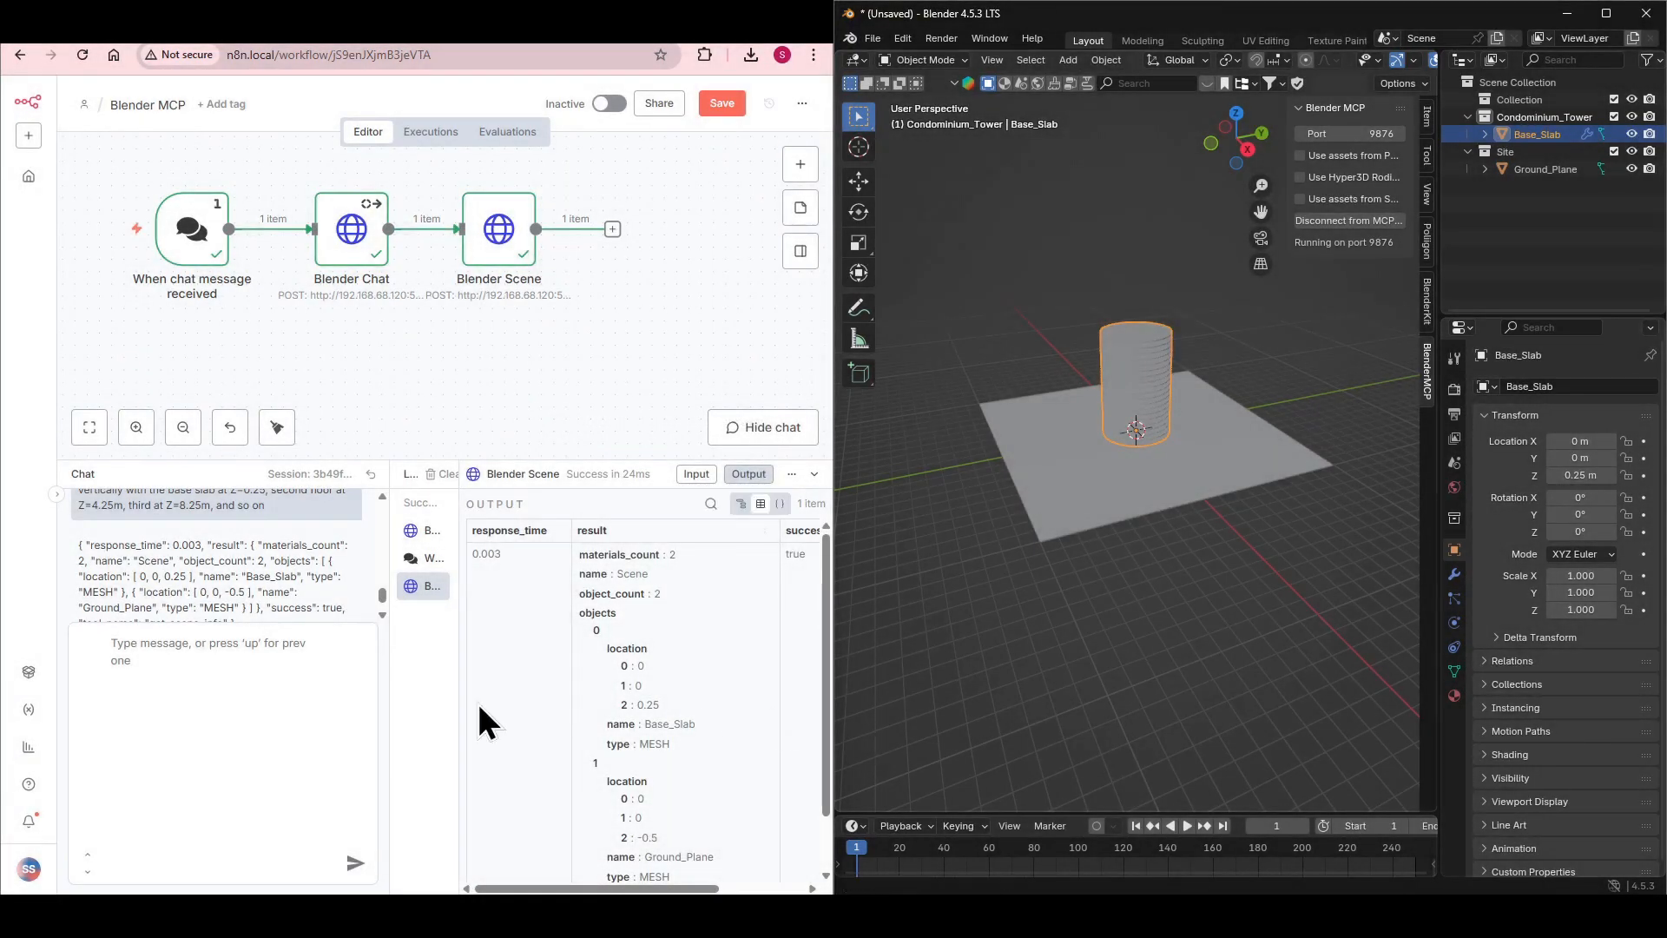
# Step: Send a chat prompt for a 'Facade_Glass' cylinder in 'Condominium_Tower' with 64 vertices, radius 23, depth 3.5, and location (0, 0, 2.25)
pyautogui.click(208, 769)
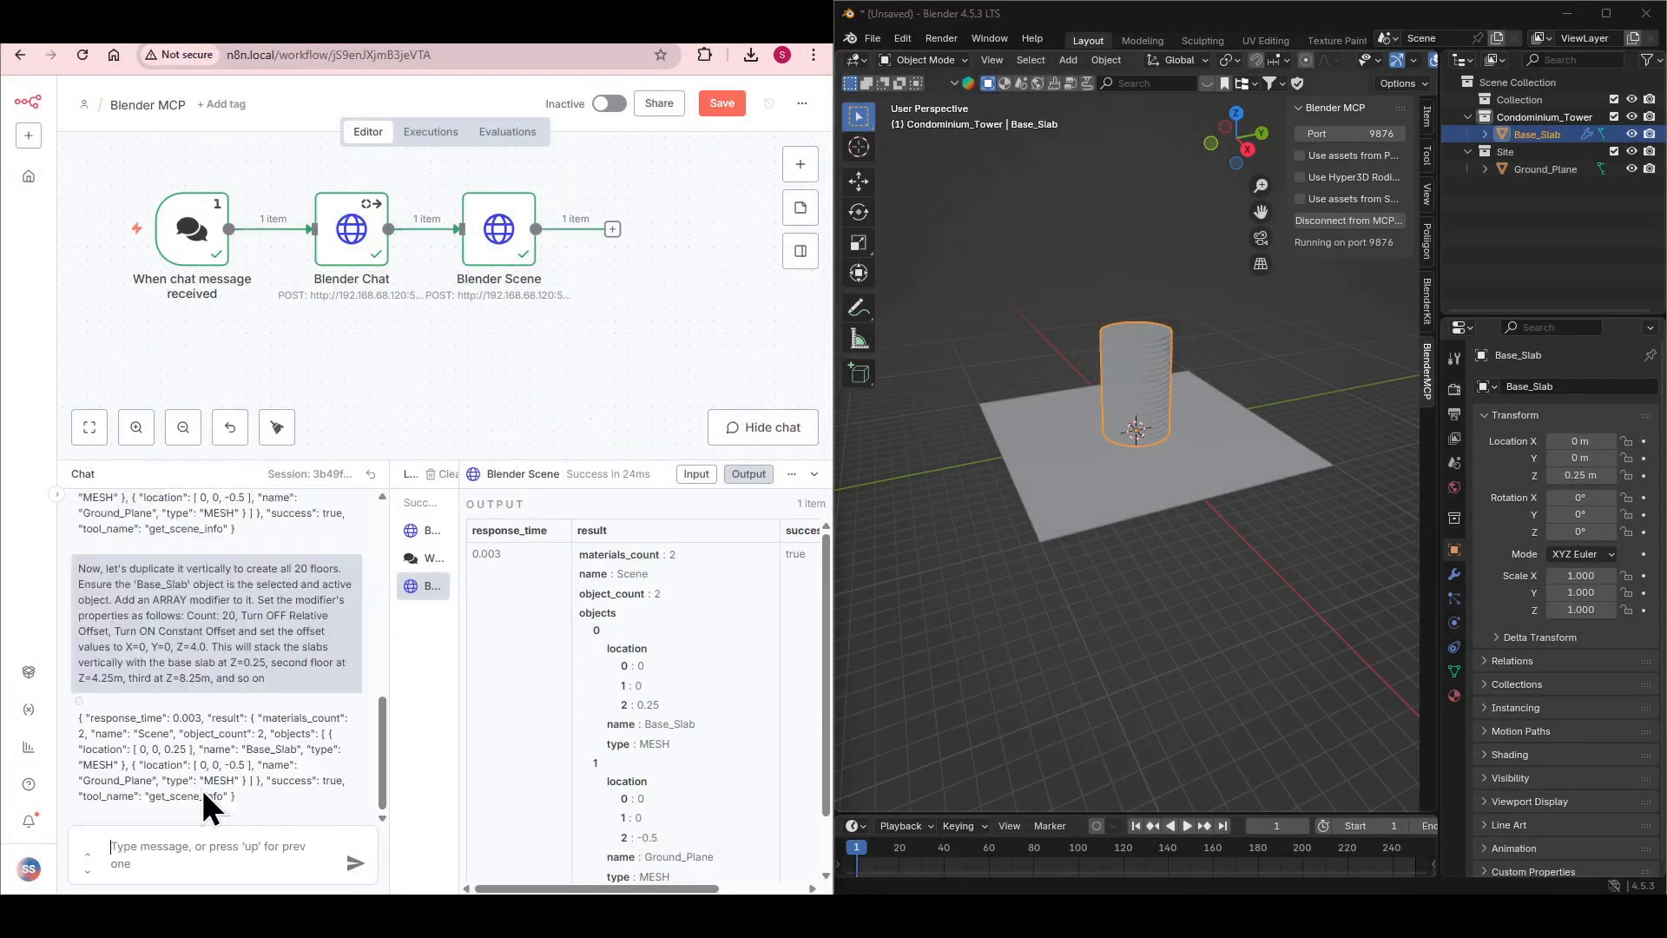
pyautogui.write("The structural slabs are complete. Now let's create the glass facade for the ground floor. Make the 'Condominium_Tower' collection active. Create a new cylinder. Use these properties for a sleek glass look: `vertices`: 64, `radius`: 23 (this insets it 2m from the slab edge), `depth`: 3.5 (this makes it fit perfectly between the floor slabs), `location`: (0, 0, 2.25). Name the new cylinder 'Facade_Glass'")
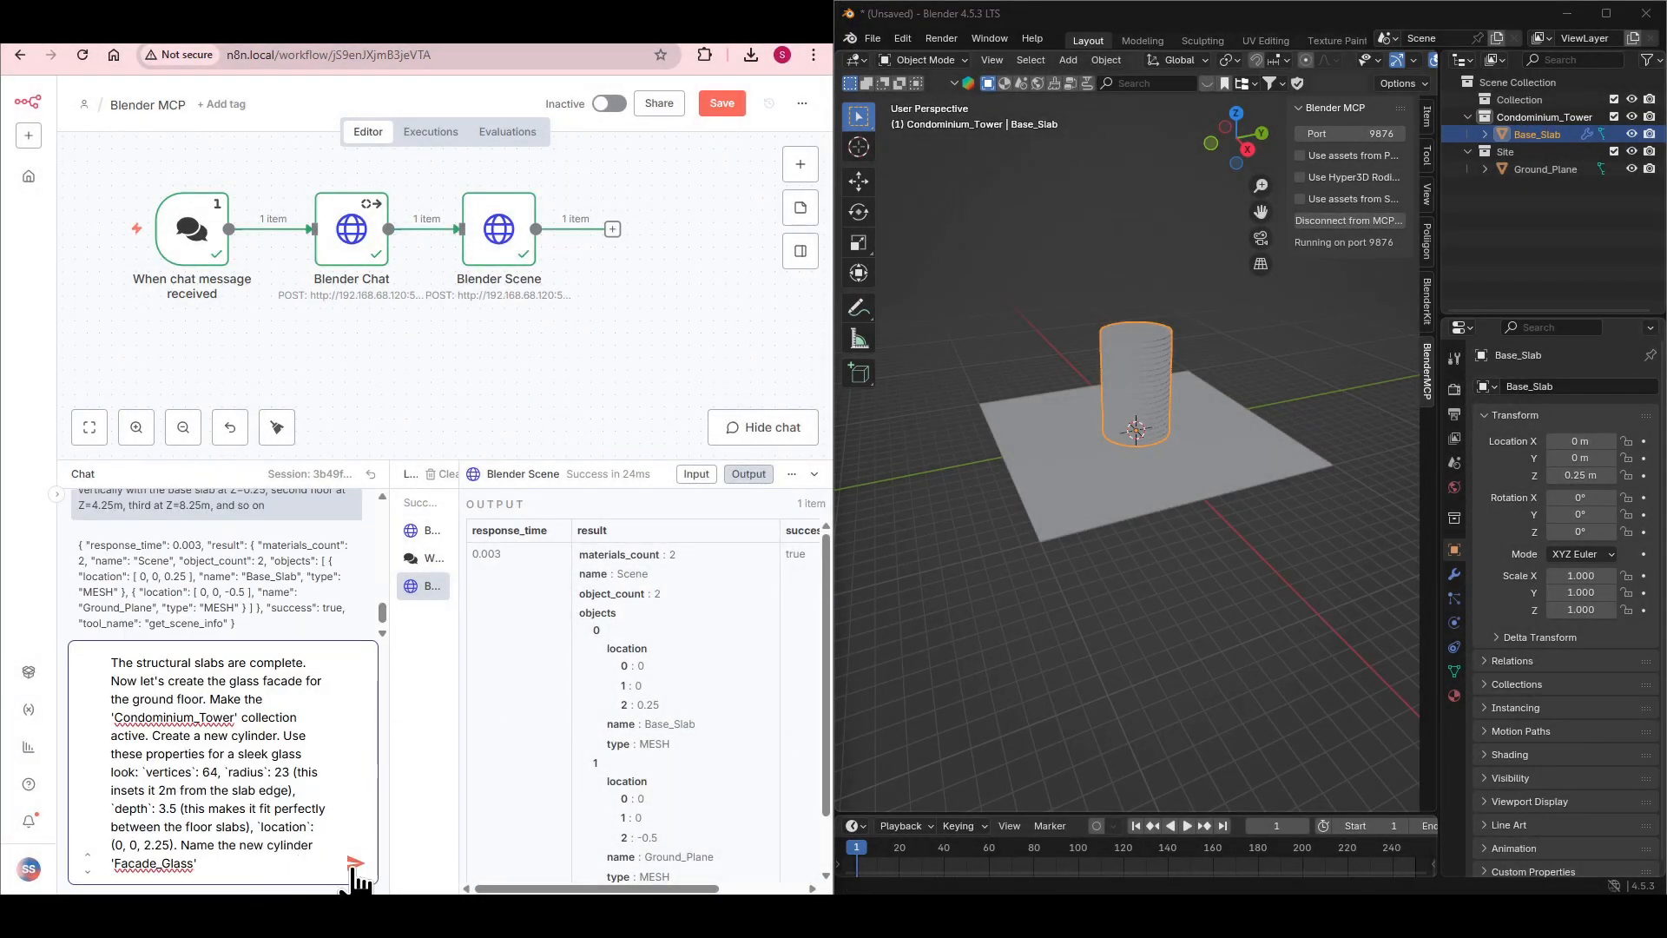
pyautogui.click(354, 863)
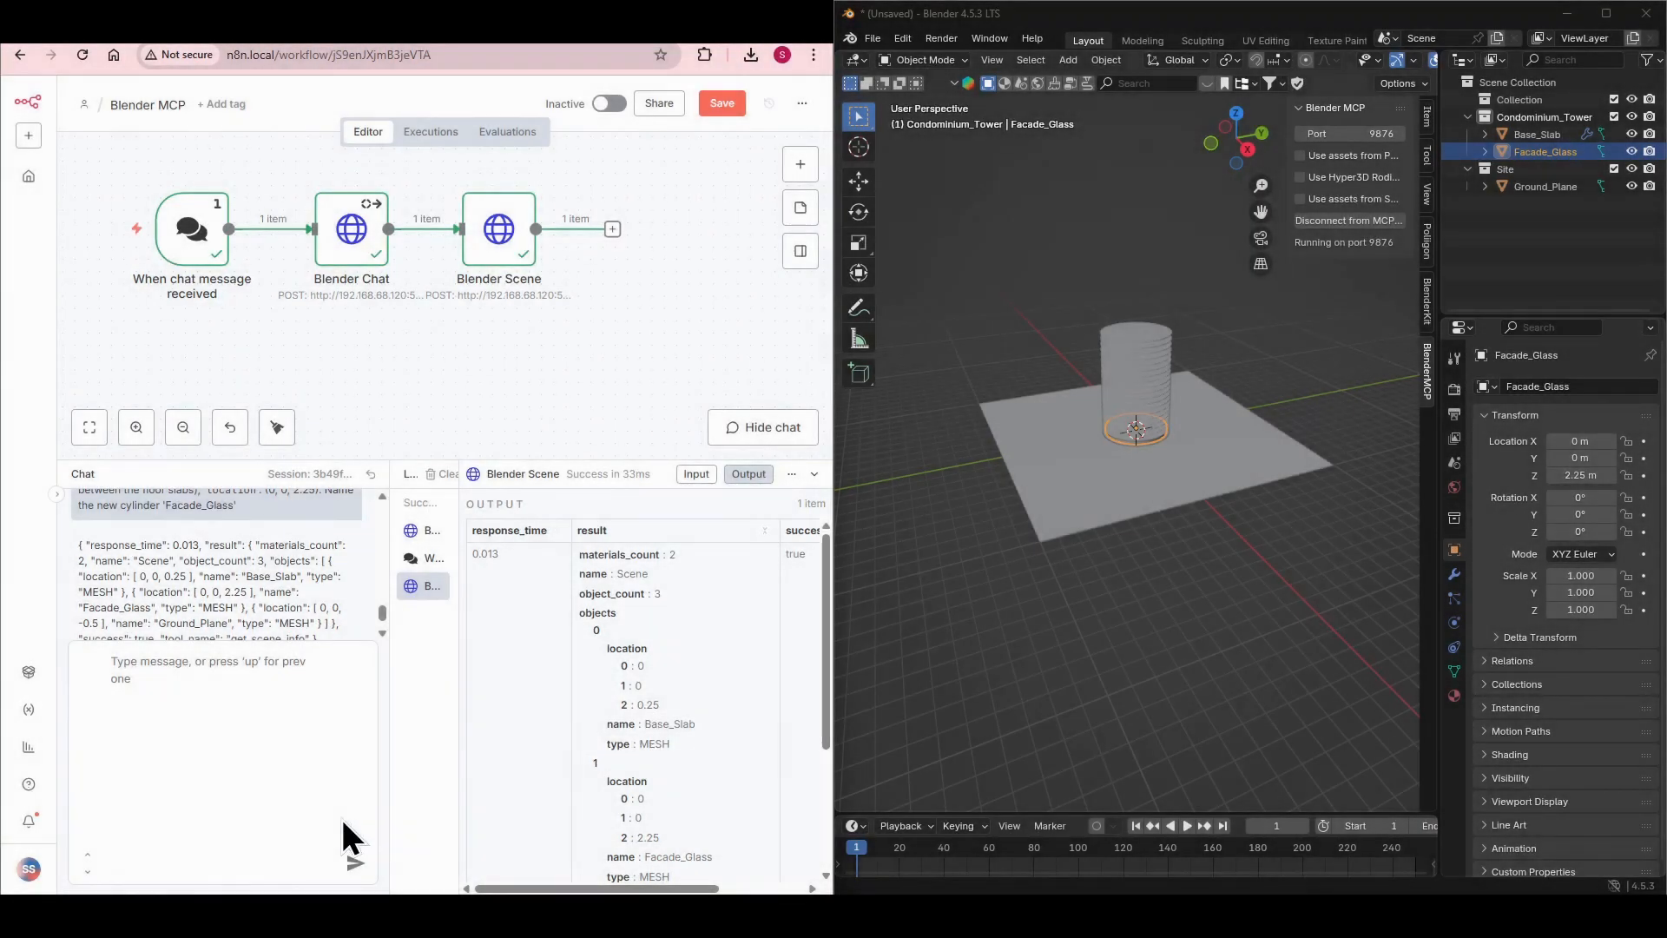
# Step: Send a chat prompt for a ground-floor balcony railing torus named 'Facade_Railing' at (0, 0, 1.25) in 'Condominium_Tower', and inspect it up close in Blender
pyautogui.click(250, 848)
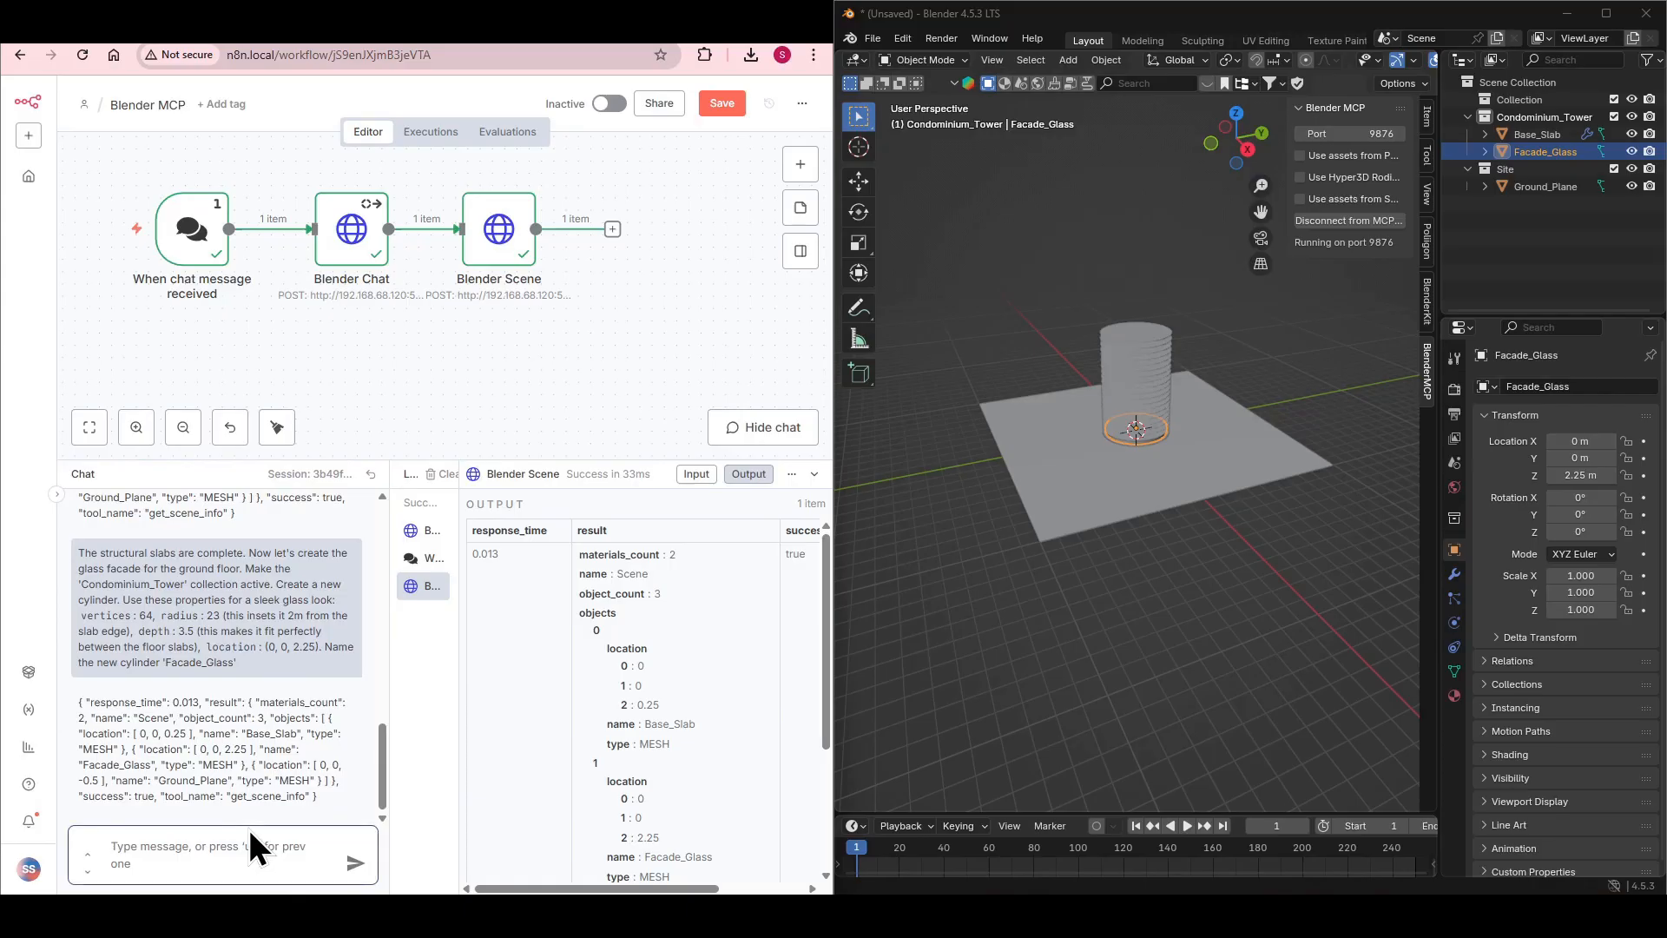
pyautogui.write("The glass wall is in place. Now add the balcony railing for the ground floor. Ensure 'Condominium_Tower' is the active collection. The best way to create a simple railing is with a Torus object. Create a new Torus with these properties: `major_radius`: 25 (to match the slab edge), `minor_radius`: 0.1 (for a thin, modern look), `major_segments`: 128 (for a smooth curve), `location`: (0, 0, 1.25). Name the new torus 'Facade_Railing'")
pyautogui.click(355, 863)
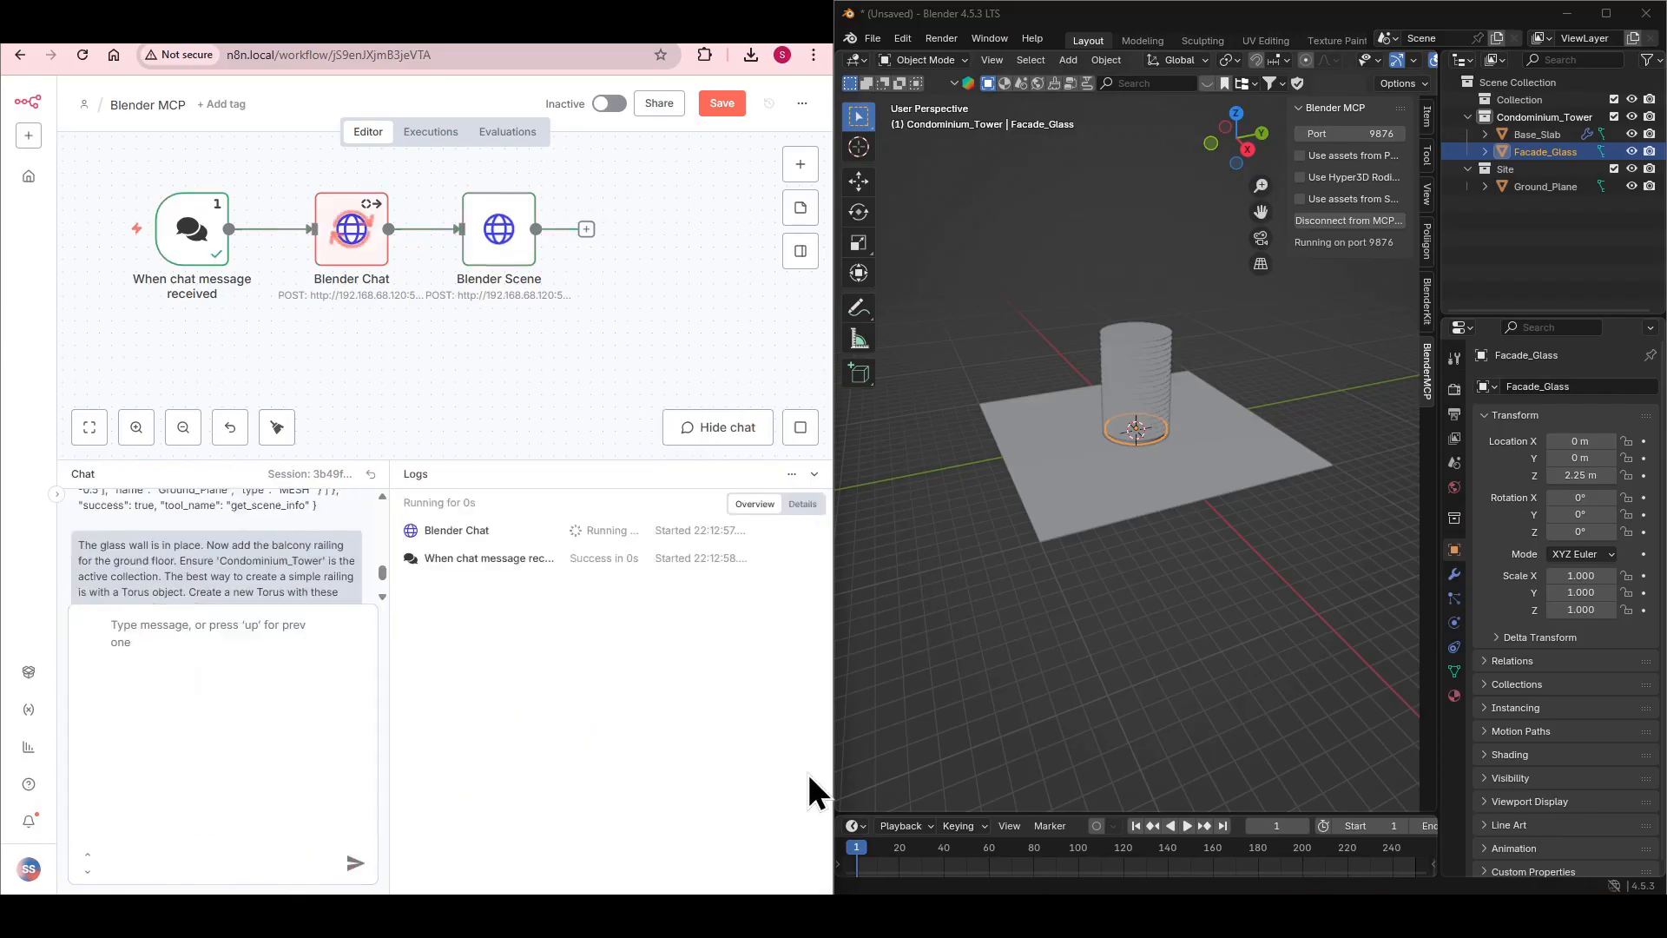
pyautogui.click(1122, 601)
pyautogui.scroll(4, 1122, 601)
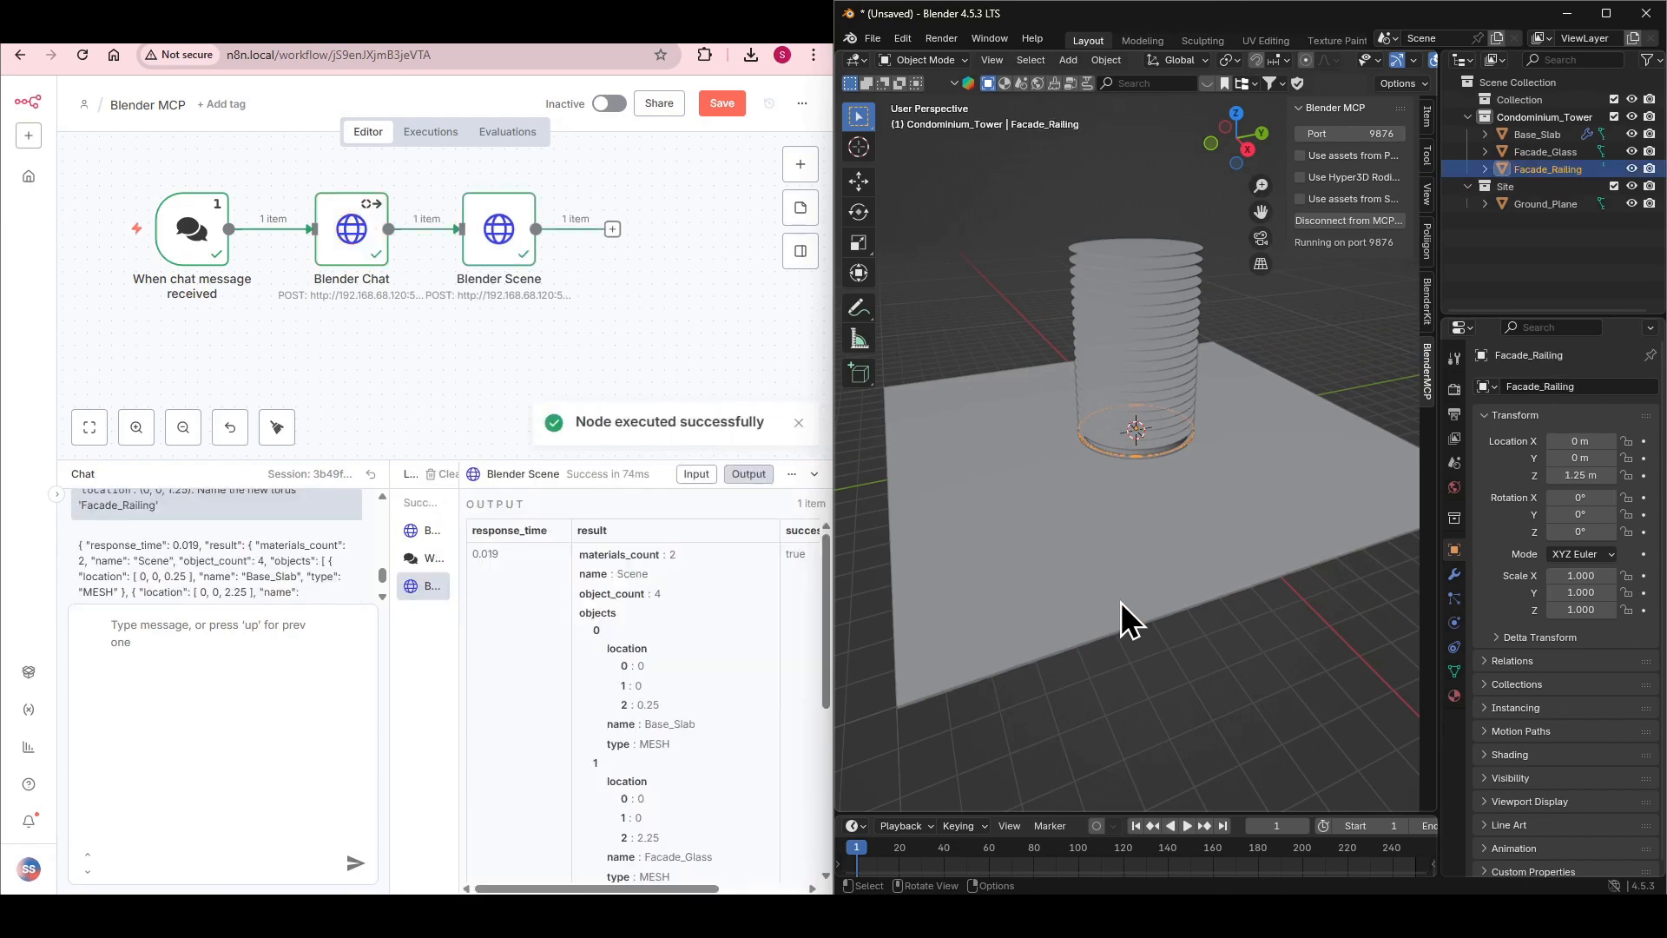
pyautogui.scroll(3, 1121, 602)
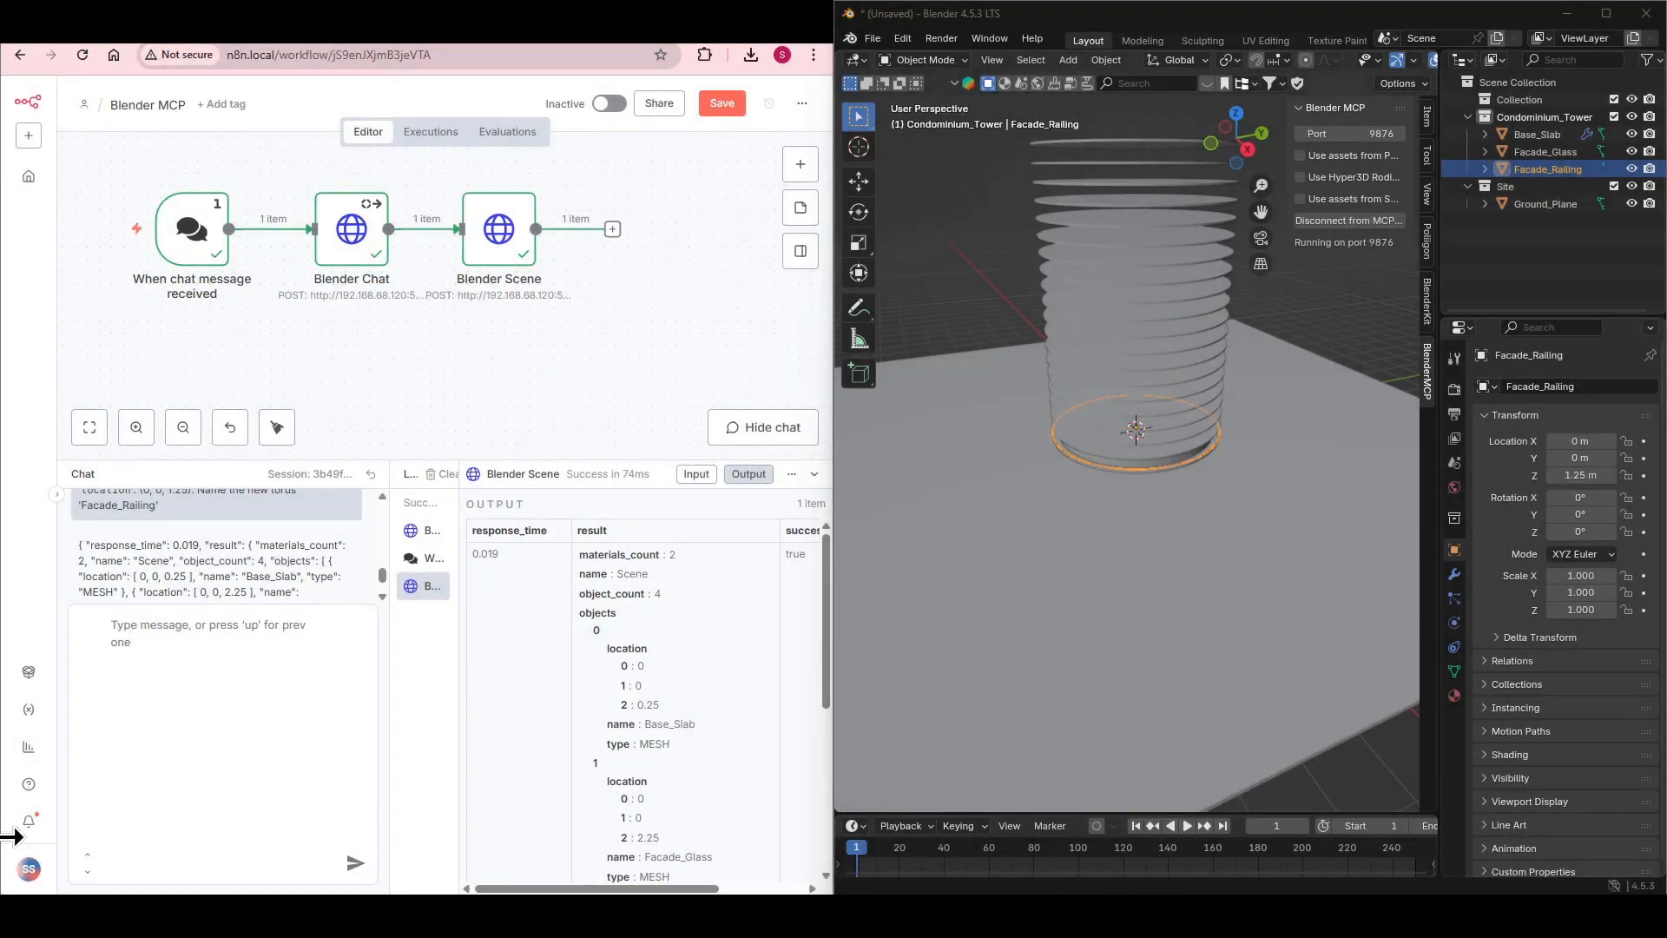
# Step: Send a chat prompt duplicating 'Facade_Glass' and 'Facade_Railing' over all floors with an Array modifier: count 20, relative offset off, constant offset Z 4.0
pyautogui.click(143, 786)
pyautogui.write("The first facade section is complete. Let's duplicate it for all 20 floors. Select both the 'Facade_Glass' cylinder and the 'Facade_Railing' torus. Make one of them the active object. Add an `ARRAY` modifier. Set its properties exactly like the floor slab's modifier: `Count`: 20, Turn OFF `Relative Offset`, Turn ON `Constant Offset` and set its Z value to 4.0. With both objects still selected, copy the modifier from the active object to the other selected object")
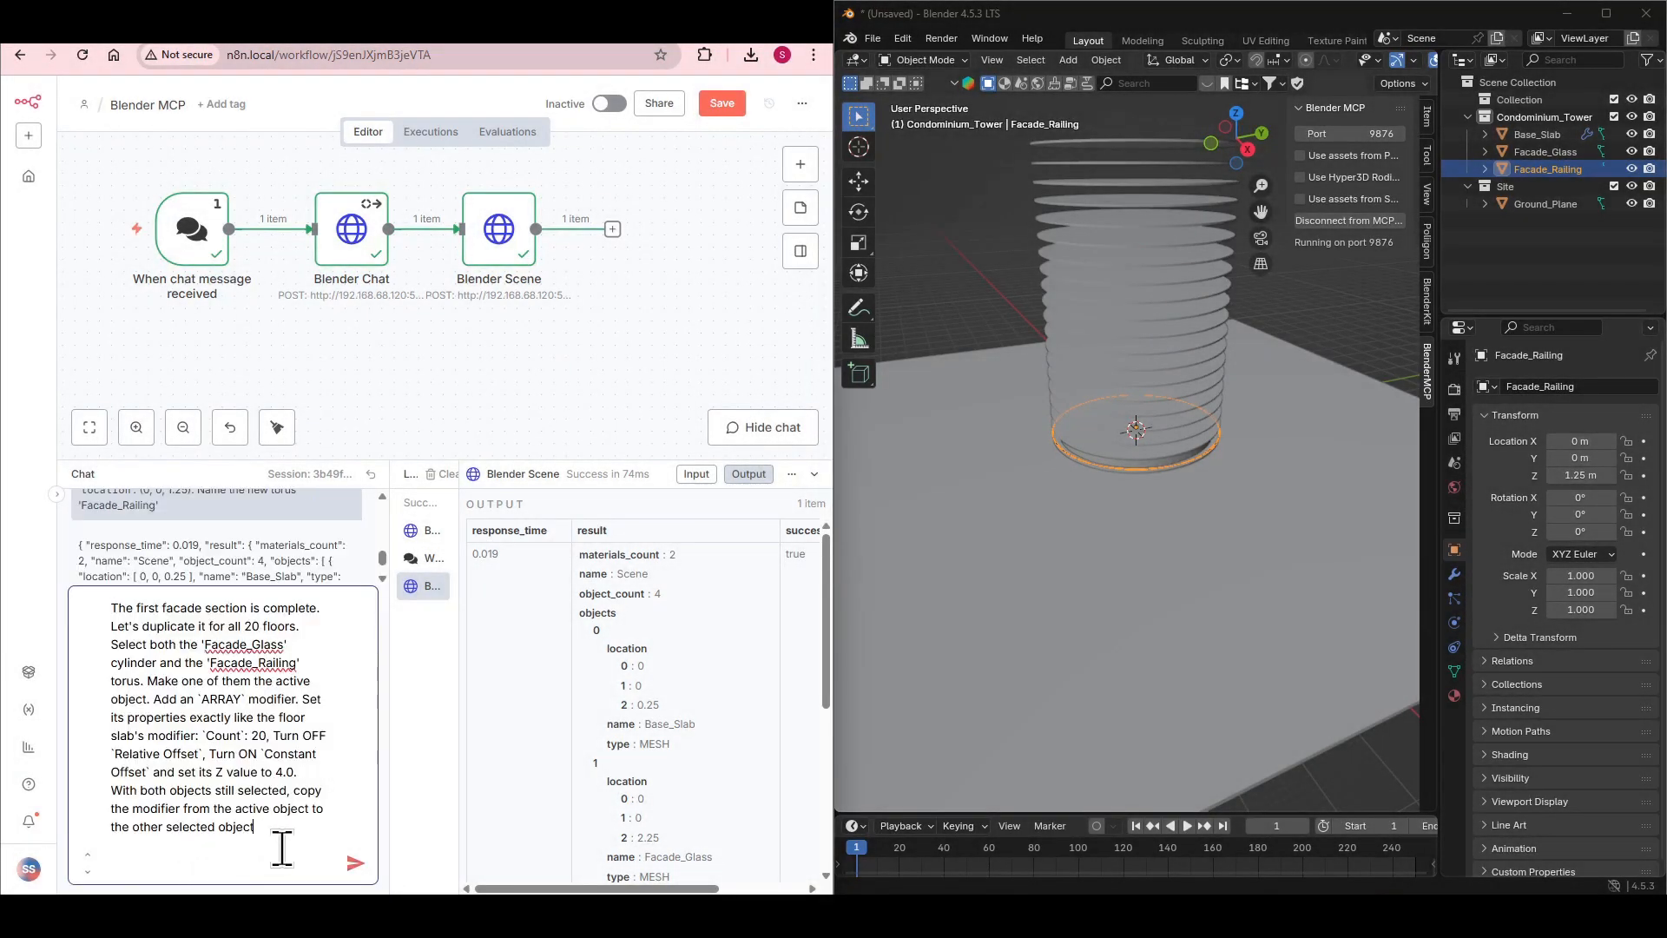
pyautogui.click(355, 864)
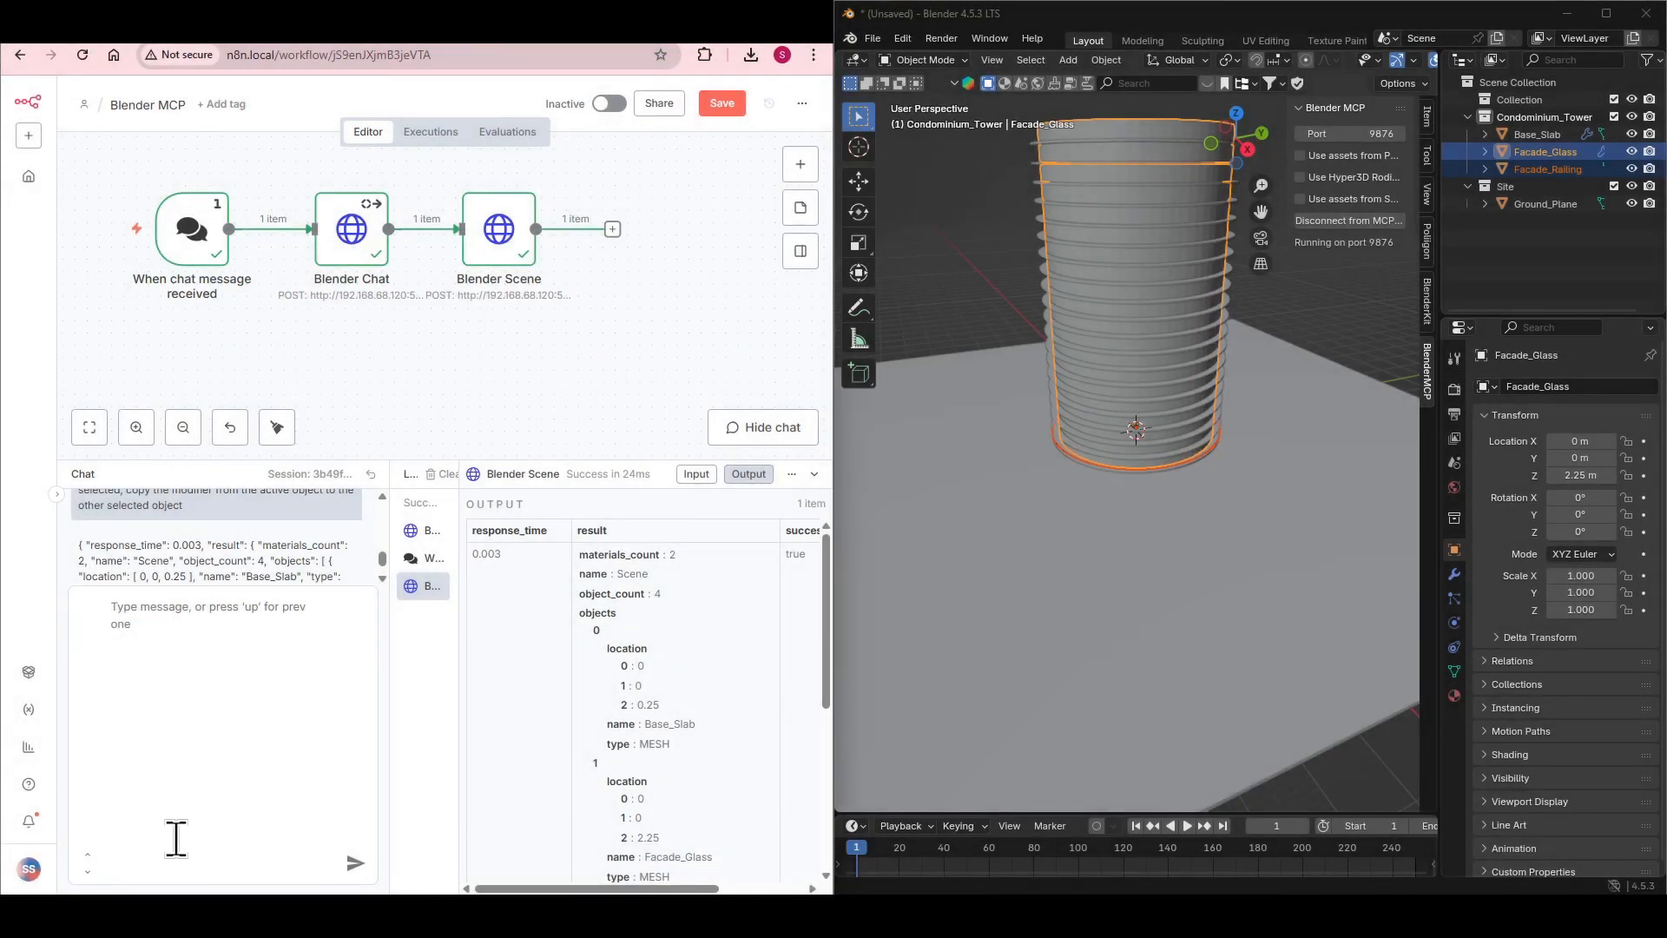
# Step: Send a chat prompt to duplicate 'Base_Slab' without its Array modifier, move it to Z=80.0, and name it 'Penthouse_Slab' in 'Condominium_Tower'
pyautogui.click(214, 873)
pyautogui.write("The main tower is complete. Now, let's add a separate, taller penthouse level on top. Select the original 'Base_Slab' object. Duplicate this object. On the new duplicate, remove its Array modifier so it becomes a single slab again. Move this new slab to a `location` of Z=80.0. This places it exactly on top of the 20th floor. Name the object 'Penthouse_Slab' and move it into the 'Condominium_Tower' collection")
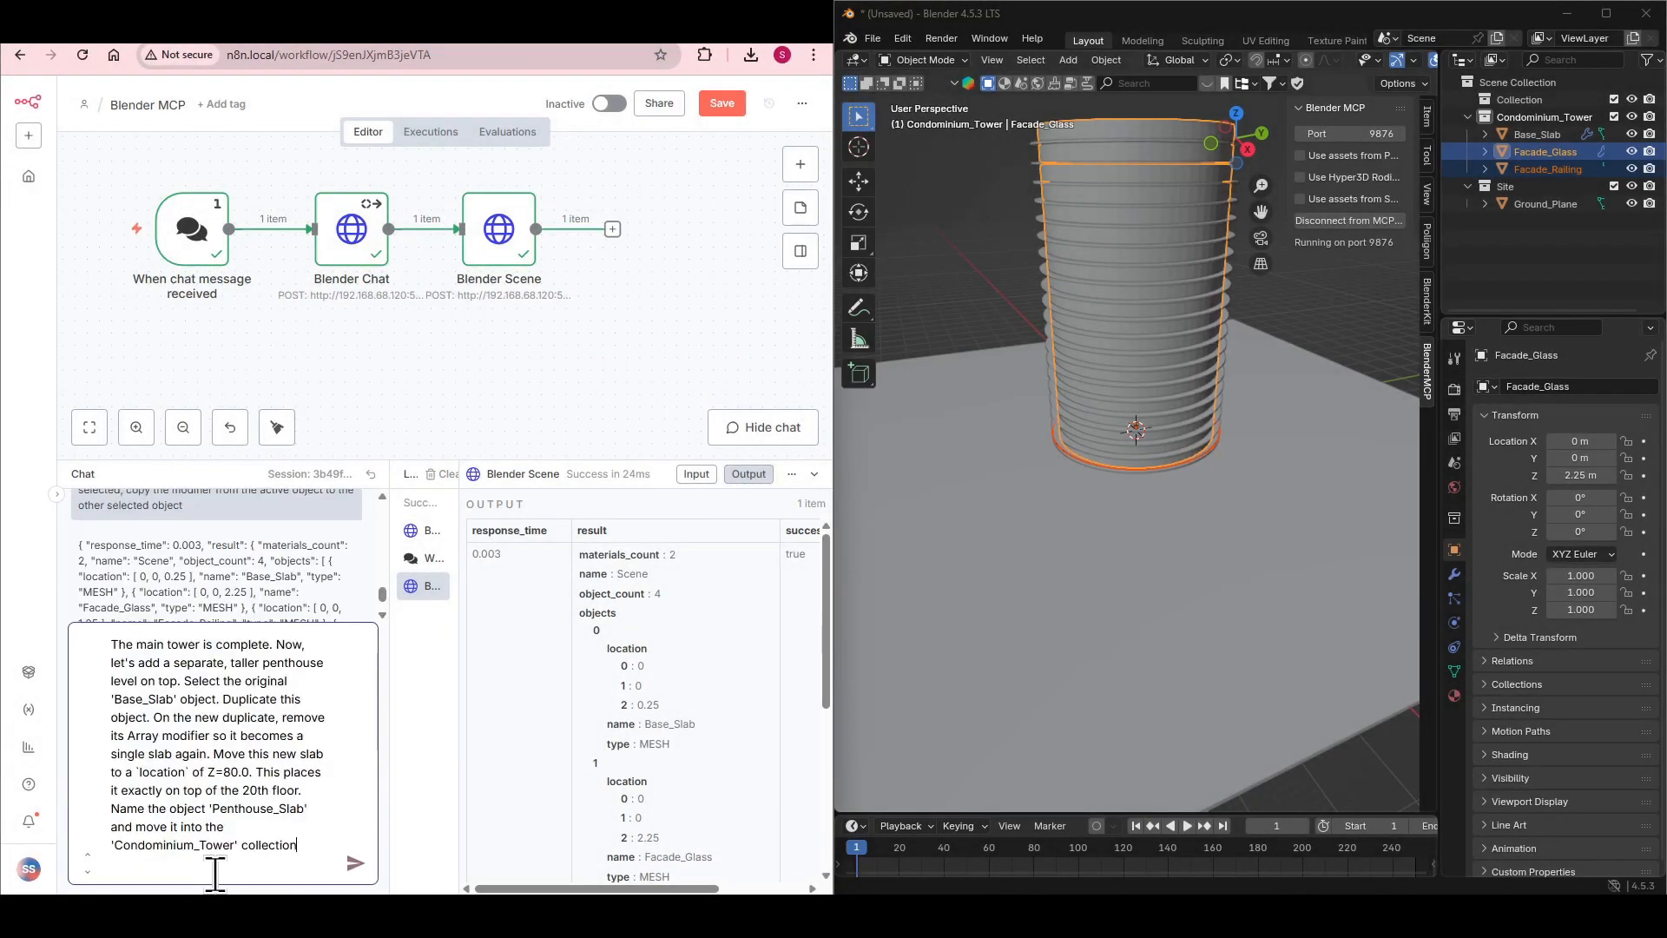
pyautogui.click(354, 864)
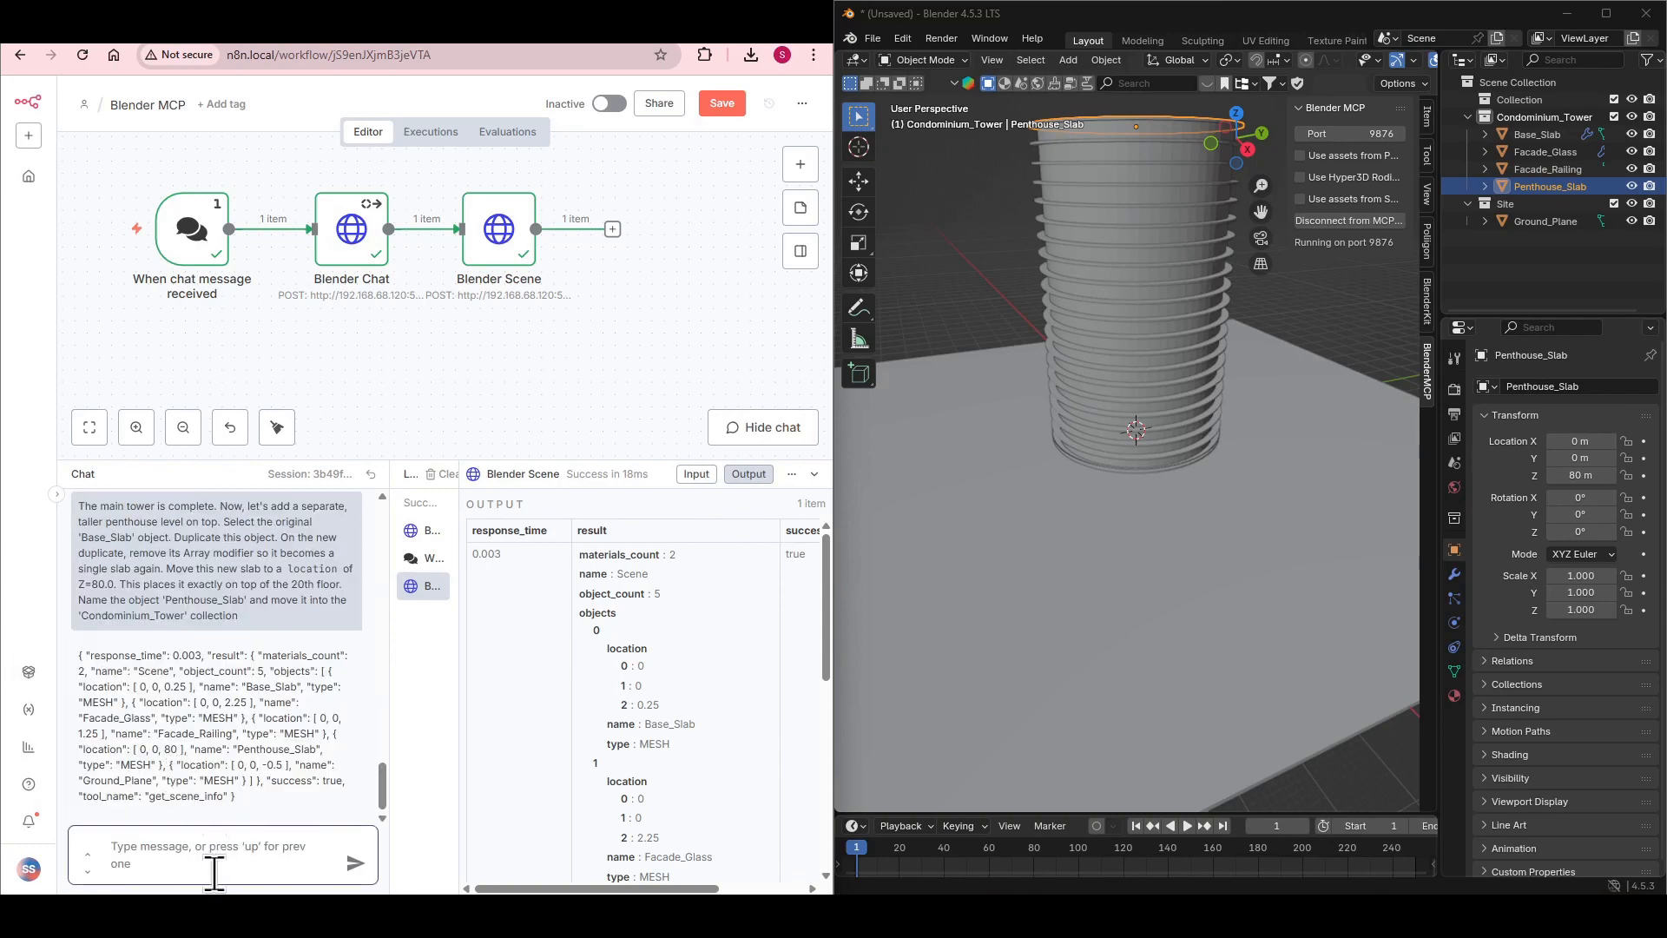
# Step: Send a chat prompt for a 'Penthouse_Glass' cylinder (radius 23, depth 5.5, Z 83.0) and a 'Penthouse_Railing' torus (major radius 25, minor radius 0.1, Z 81.25)
pyautogui.write("The penthouse floor is in place. Now, let's add its unique, taller facade. We'll make this floor 6 meters high instead of 4. Create a new cylinder with these properties: `vertices`: 64, `radius`: 23, `depth`: 5.5 (to fit a 6m floor height), `location`: (0, 0, 83.0), Name it 'Penthouse_Glass'. Create a new Torus with these properties: `major_radius`: 25, `minor_radius`: 0.1, `major_segments`: 128, `location`: (0, 0, 81.25). Name it 'Penthouse_Railing'")
pyautogui.click(354, 868)
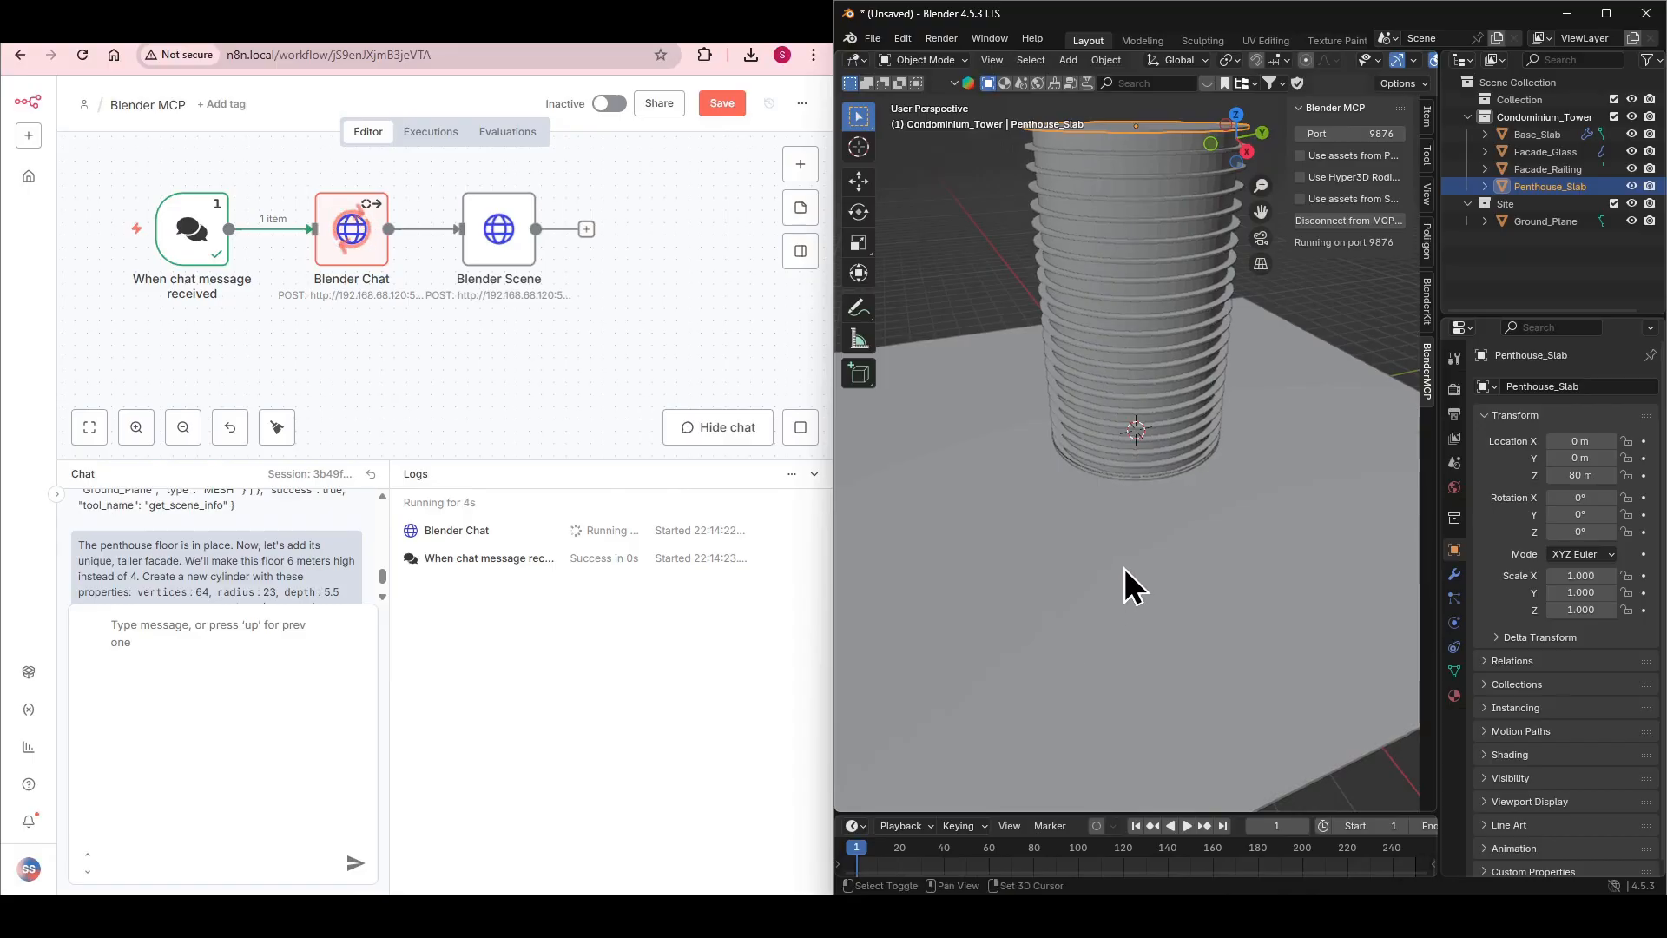
pyautogui.keyDown('shift'); pyautogui.moveTo(1124, 568); pyautogui.dragTo(1100, 686, button='middle'); pyautogui.keyUp('shift')
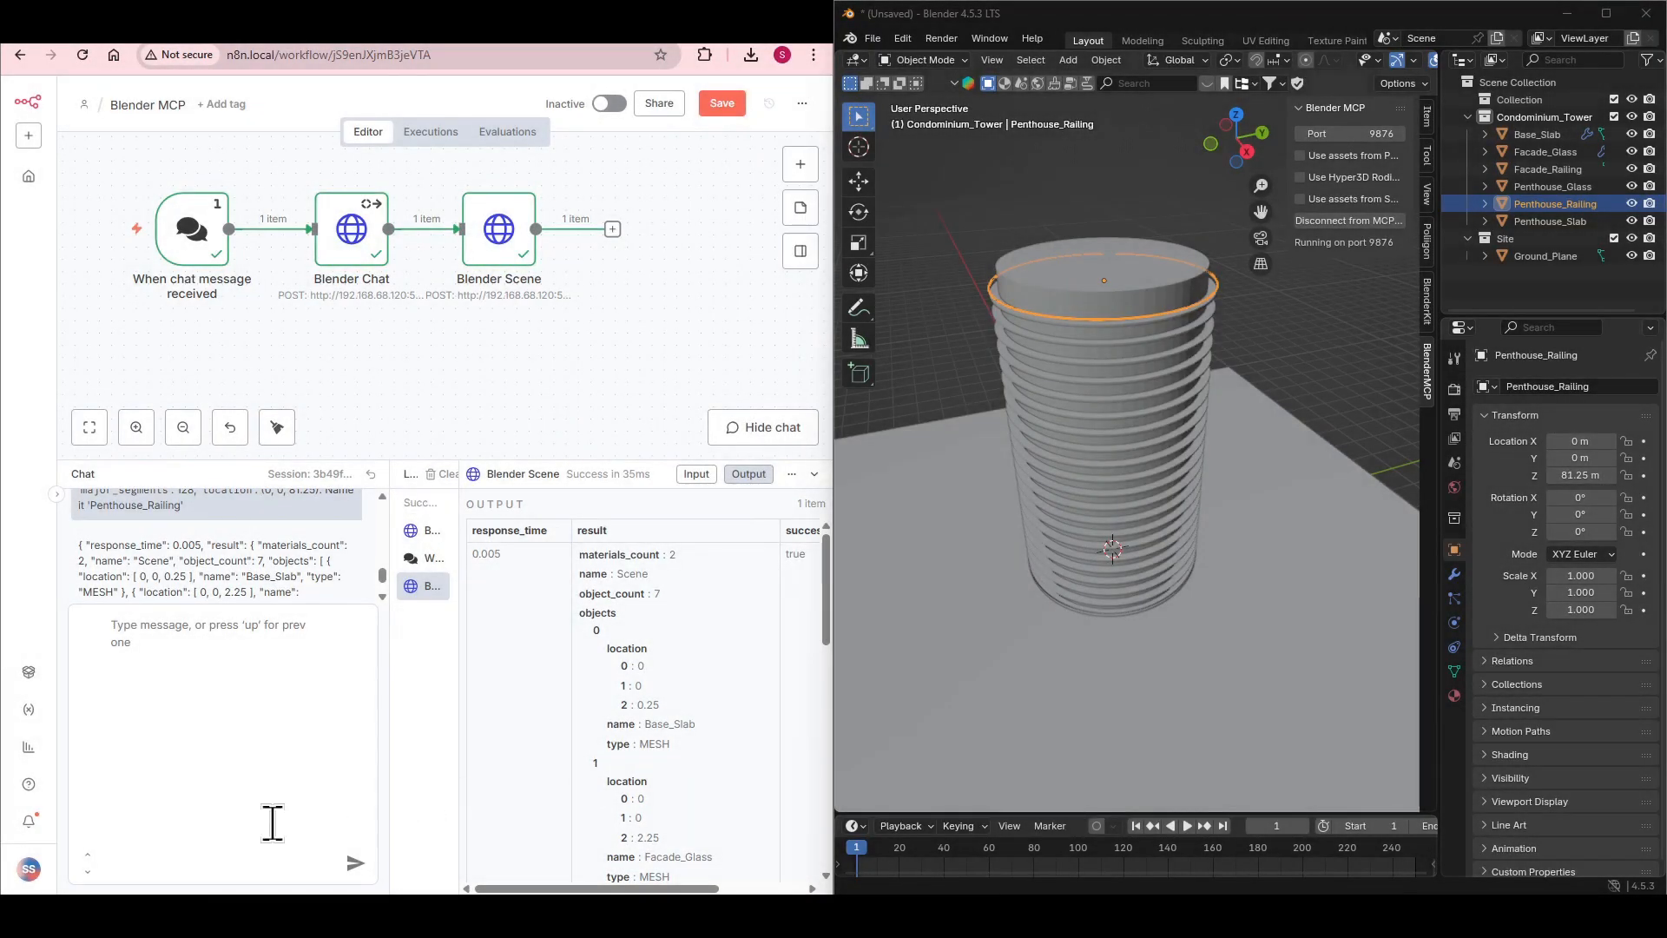
# Step: Send a chat prompt to duplicate 'Penthouse_Slab', move the copy to Z=86.0, and name it 'Roof_Slab'
pyautogui.click(260, 833)
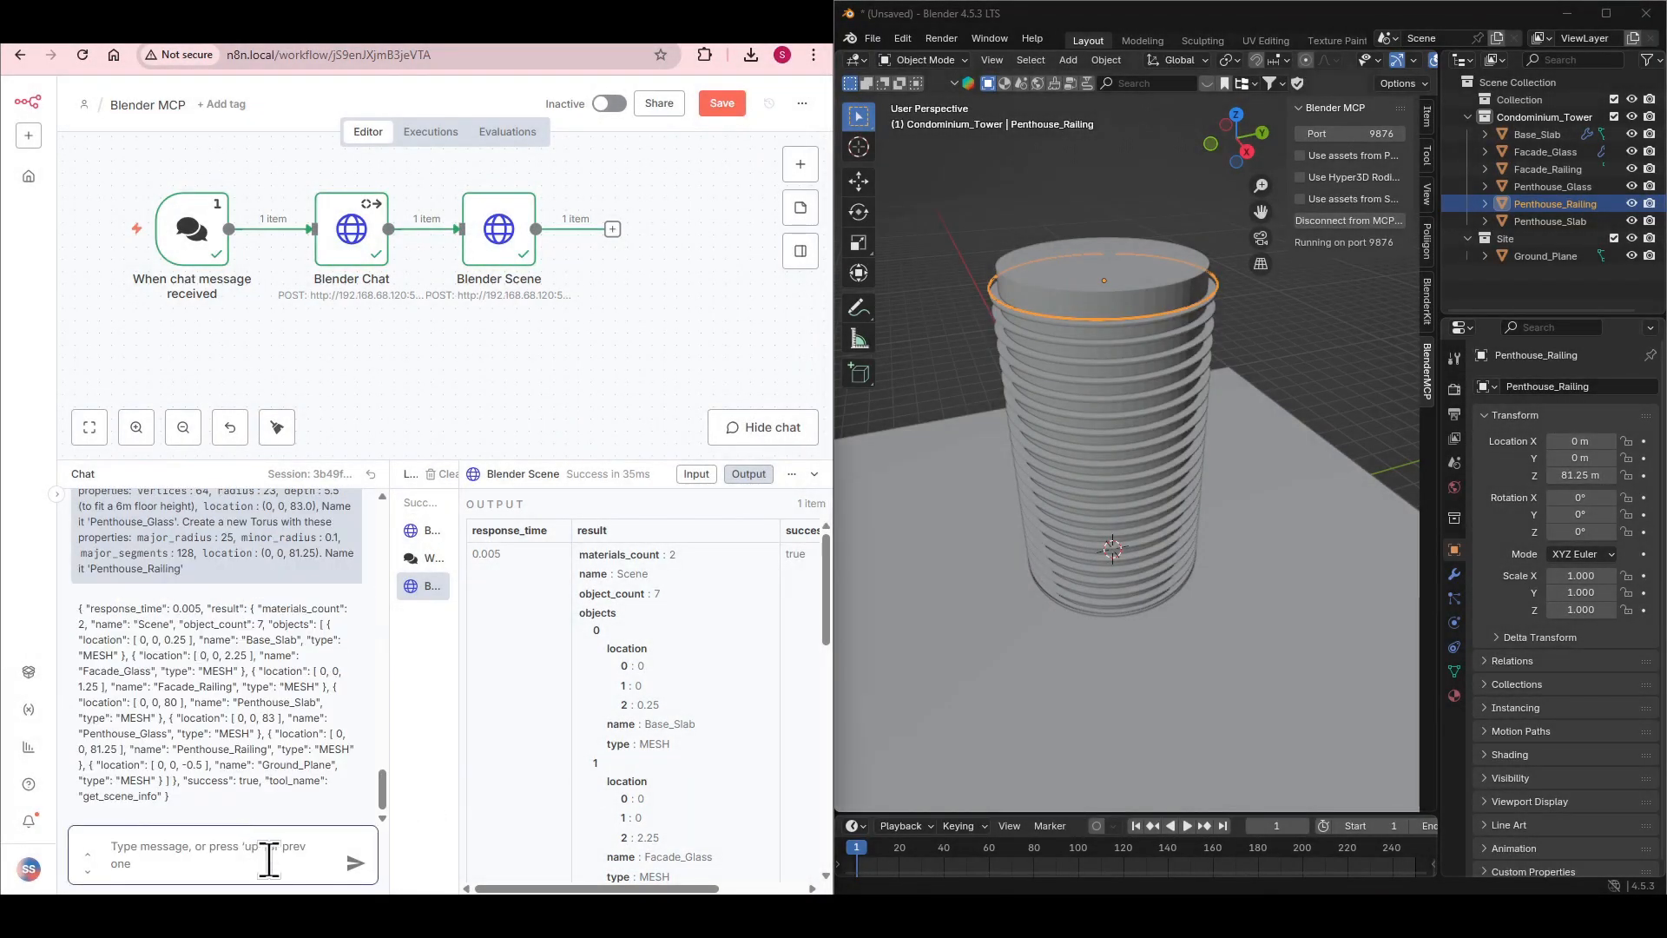
pyautogui.write("The penthouse is now enclosed. Let's add the final architectural elements to complete the model. Duplicate the 'Penthouse_Slab'. Move the duplicate to a `location` of Z=86.0. Name this object 'Roof_Slab'")
pyautogui.click(355, 865)
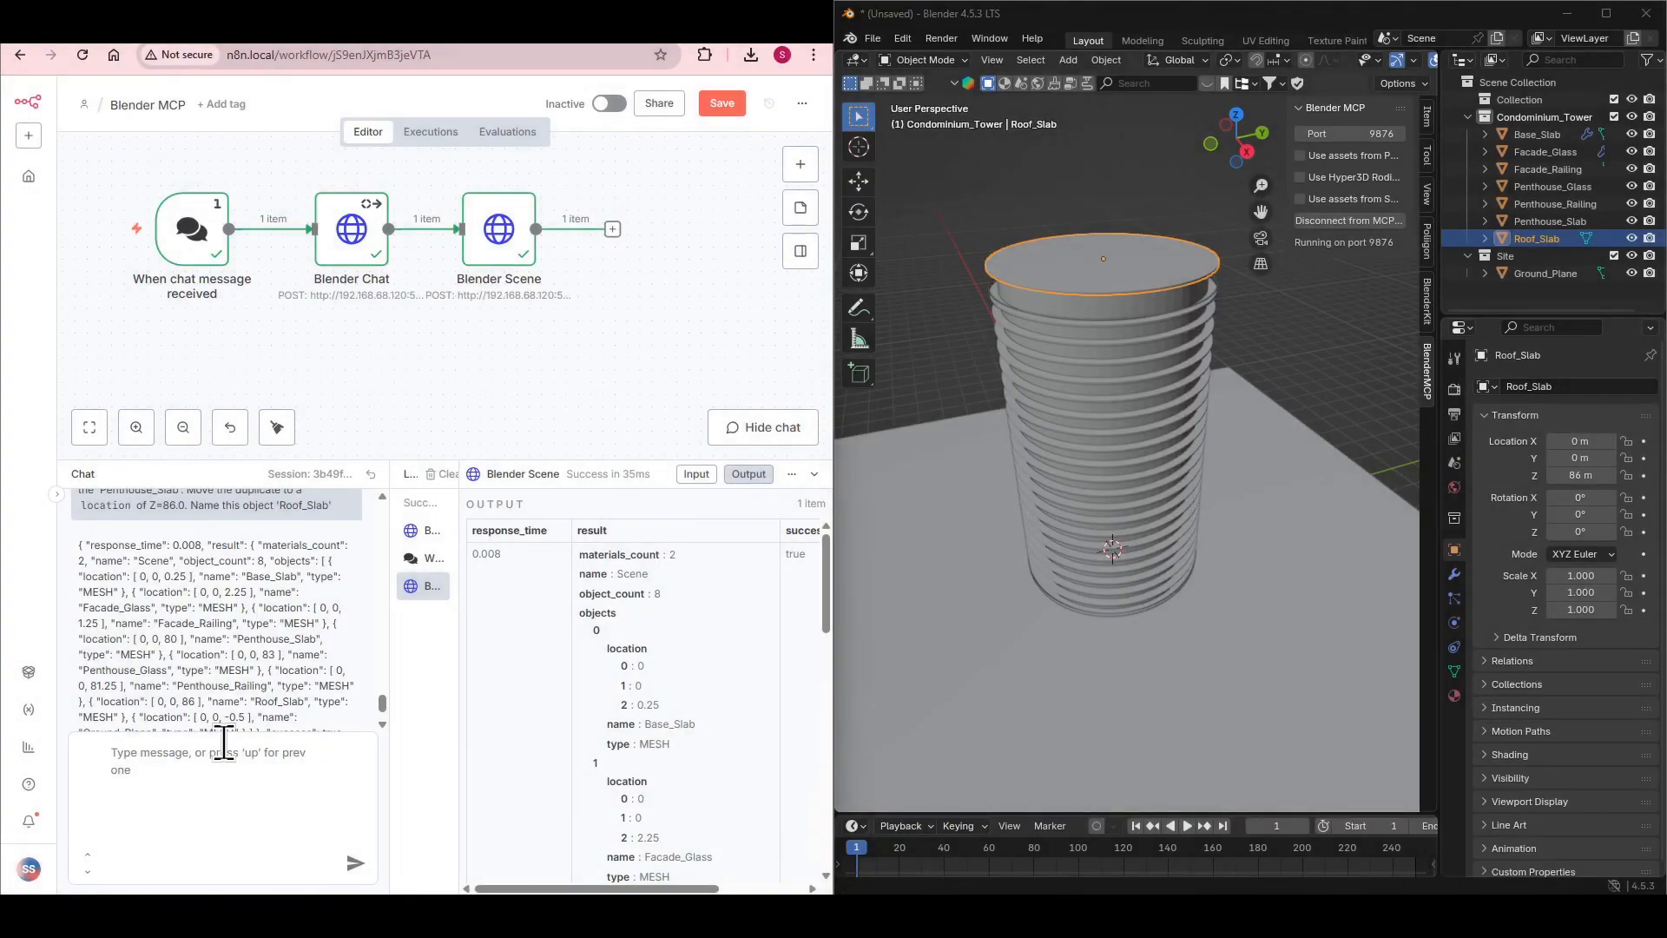
# Step: Send a chat prompt for 12 'Facade_Fin' cubes sized 0.2 × 1.0 × 84, spaced 30° around a 24.5 m radius at Z=42, and inspect them
pyautogui.click(209, 790)
pyautogui.write("Add vertical fins around the tower facade. Create a thin cube with dimensions of X=0.2, Y=1.0, Z=84. Name it 'Facade_Fin'. Duplicate this fin 11 times to create 12 fins total positioned around a circle with radius 24.5m at Z=42. Use the formula: X = 24.5 × cos(angle), Y = 24.5 × sin(angle), Z = 42, where angles are 0°, 30°, 60°, 90°, 120°, 150°, 180°, 210°, 240°, 270°, 300°, 330°")
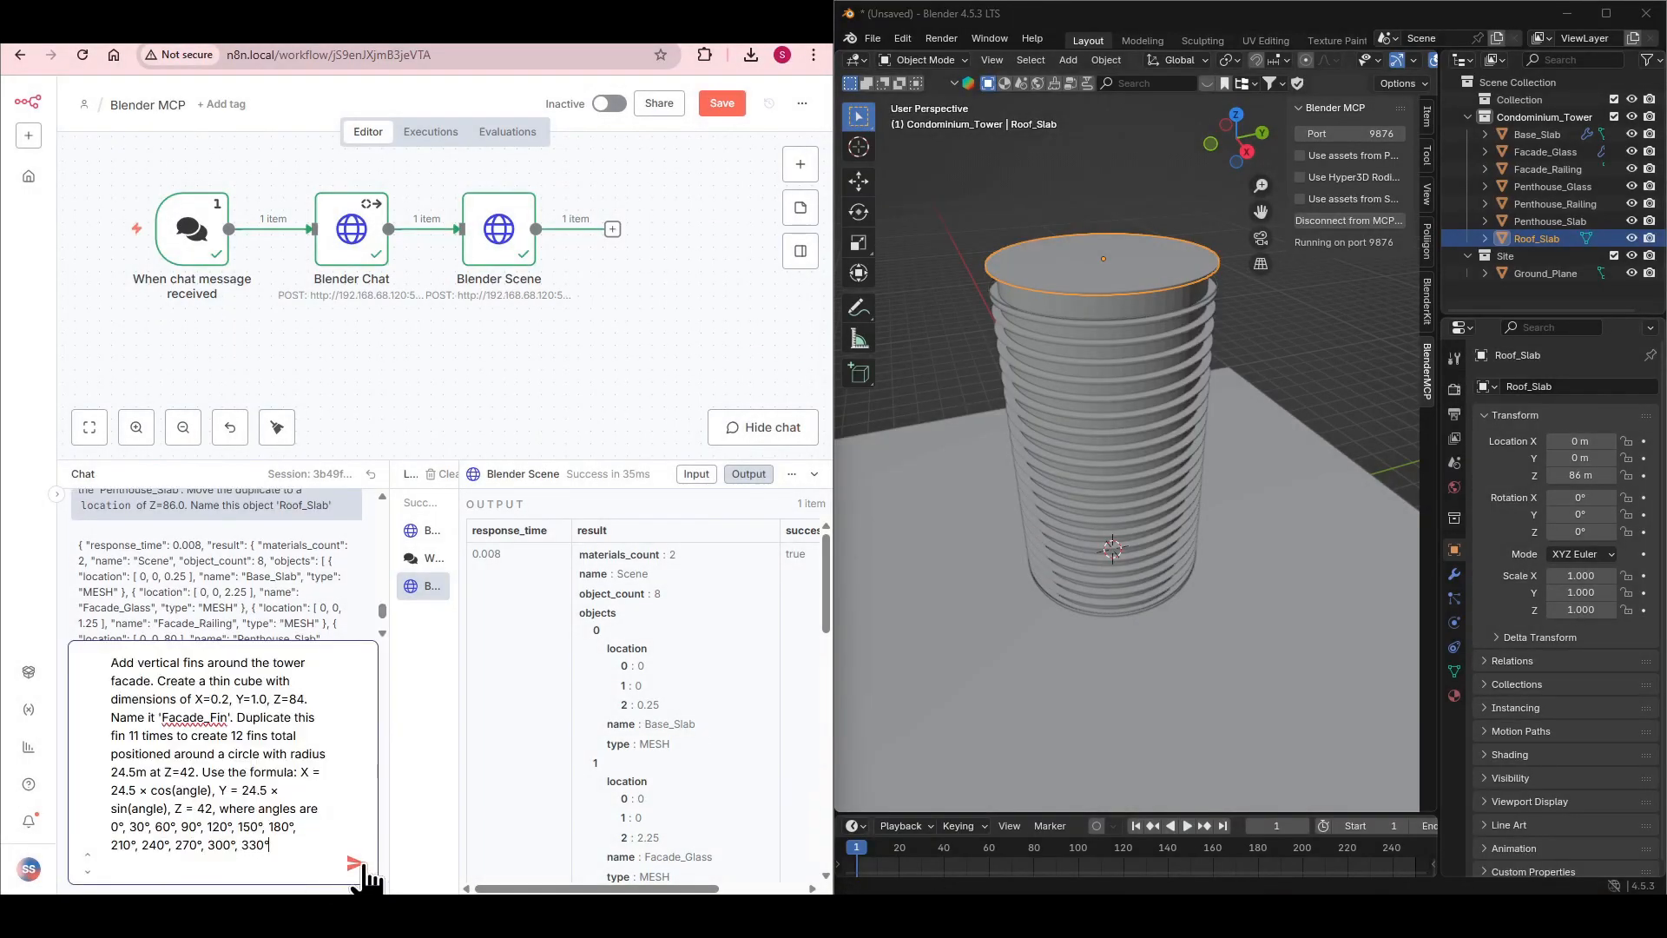
pyautogui.click(354, 863)
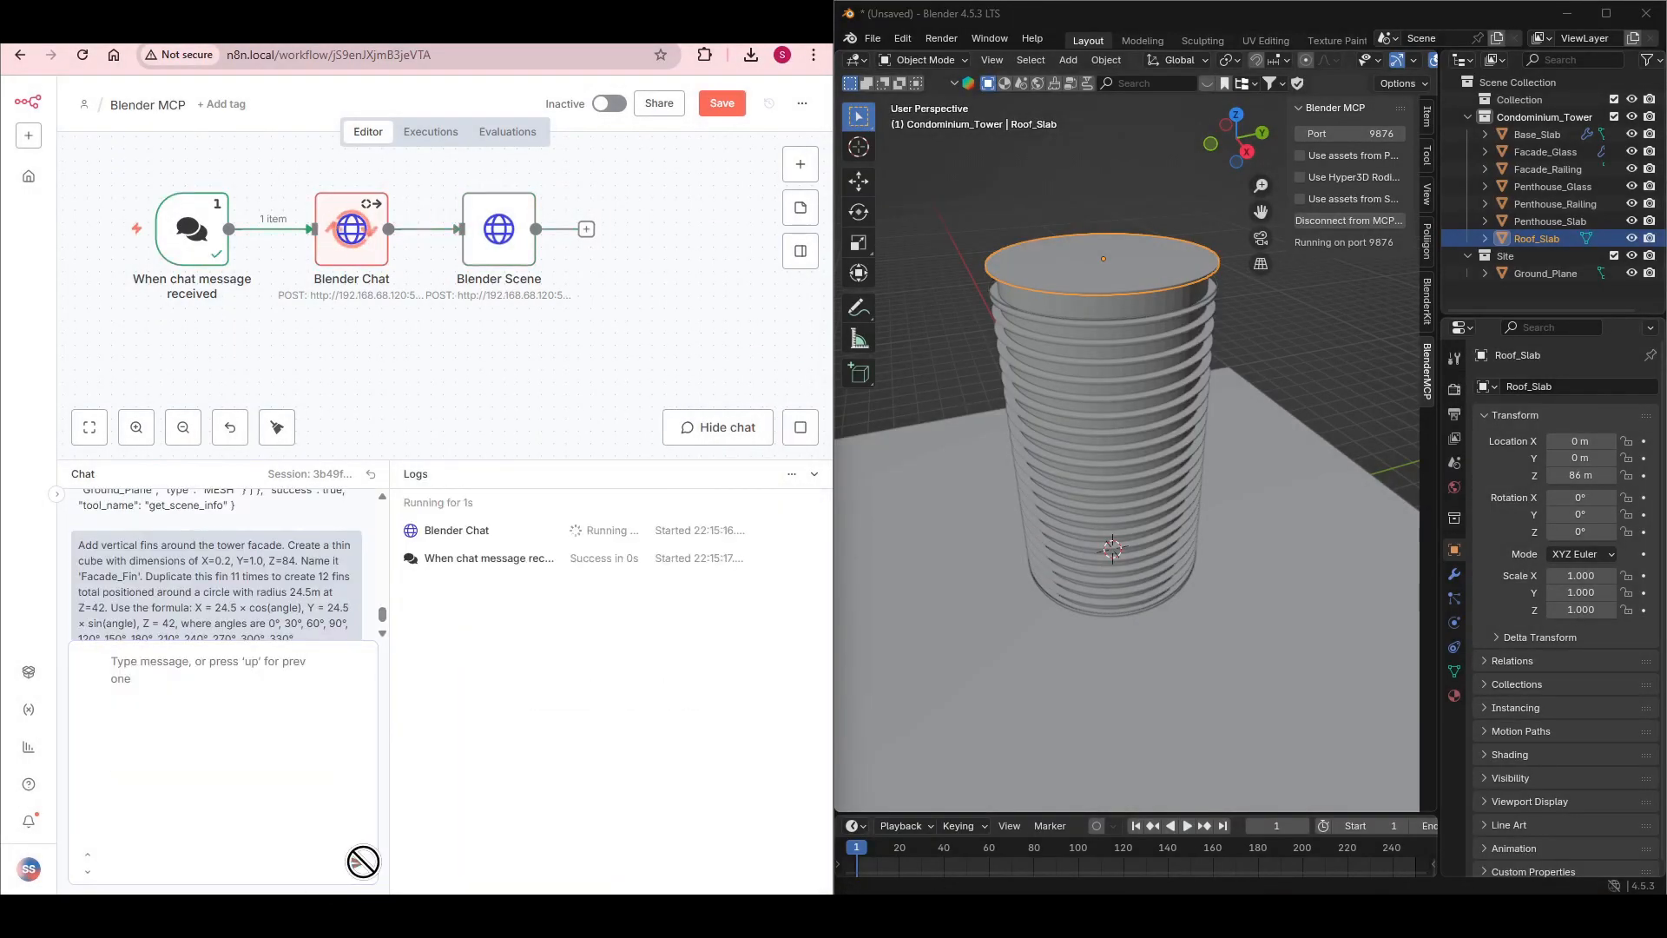
pyautogui.moveTo(387, 636); pyautogui.dragTo(407, 638)
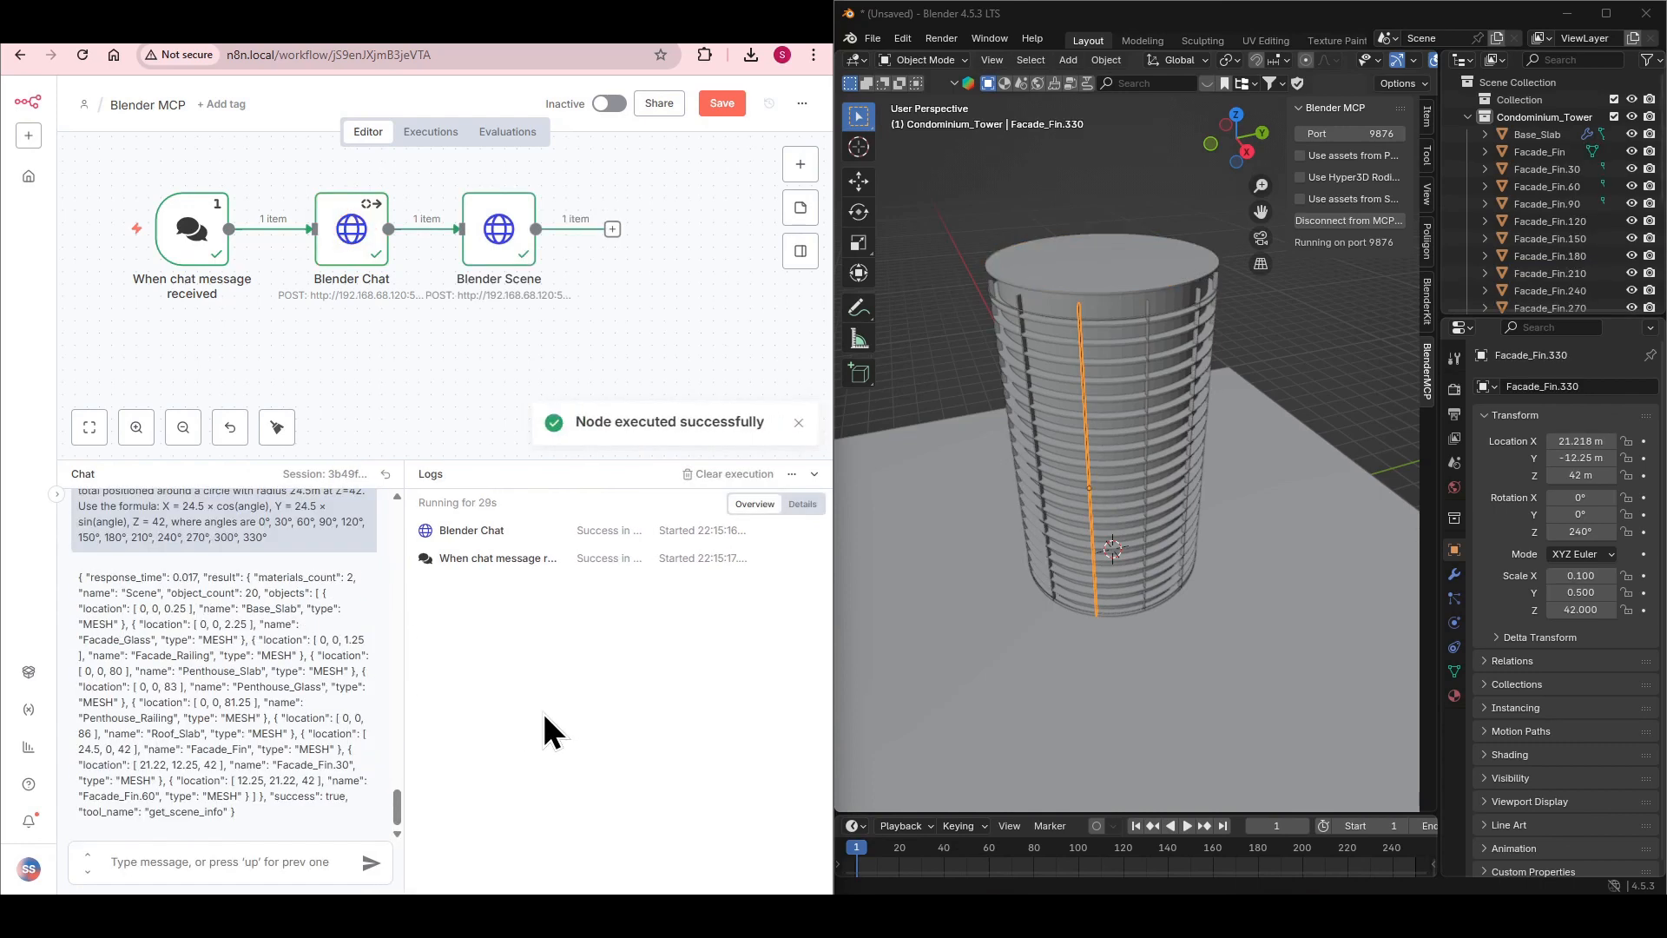
pyautogui.moveTo(1102, 670); pyautogui.dragTo(1197, 617, button='middle')
pyautogui.scroll(5, 1196, 616)
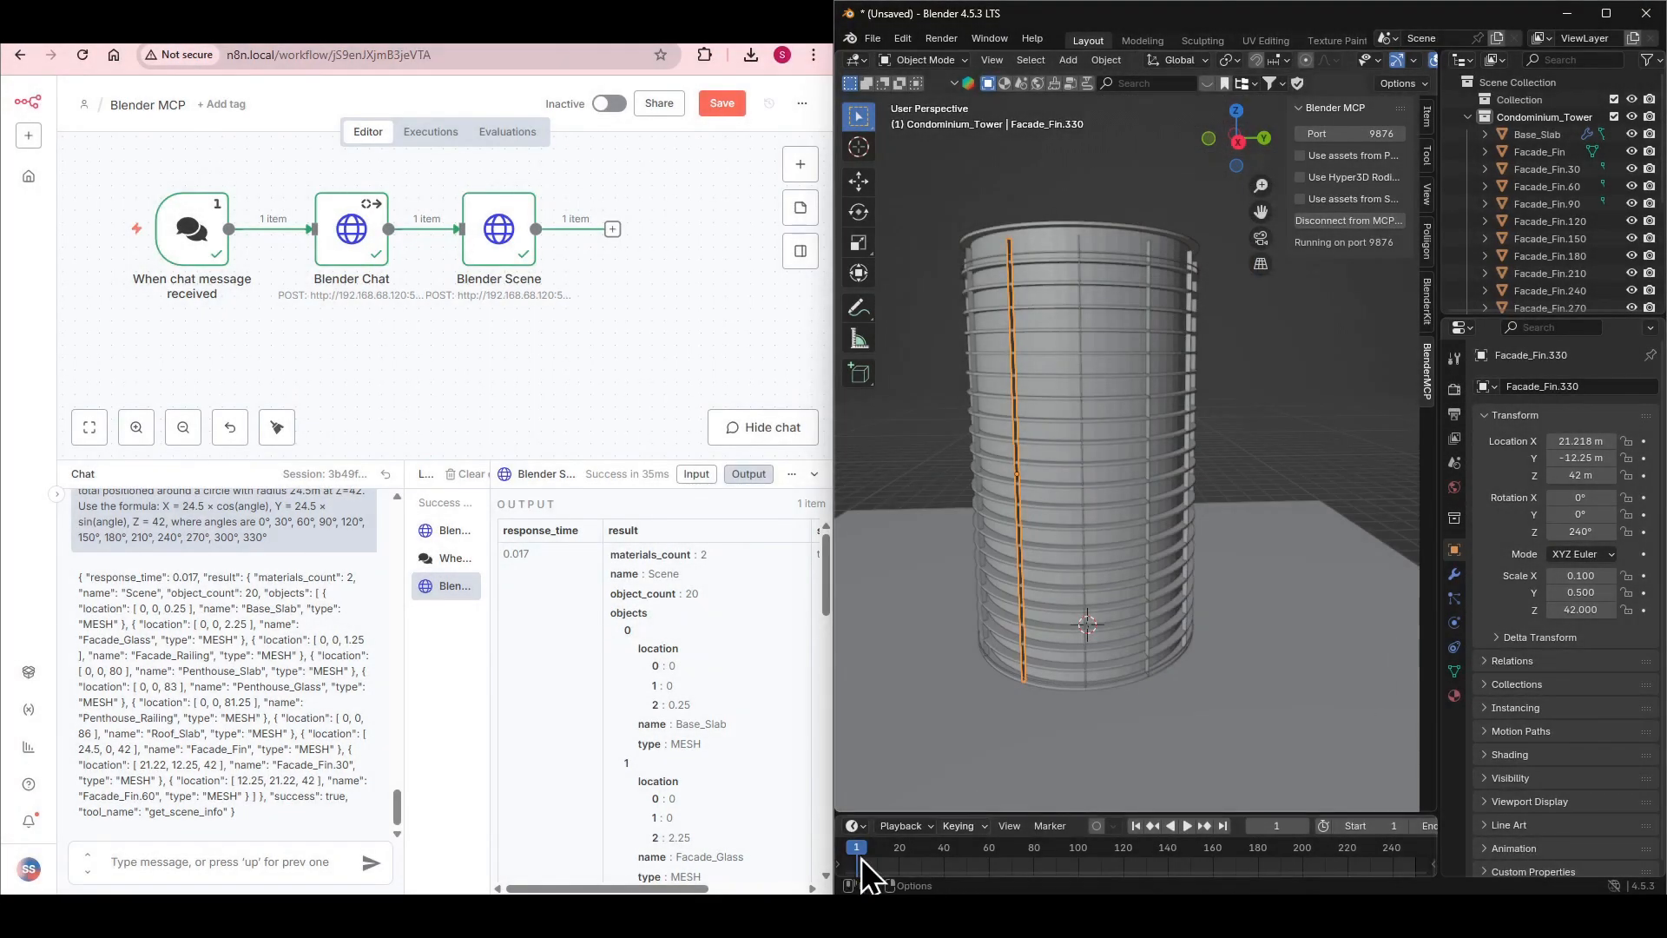
# Step: Send a chat prompt to create a material named 'M_Glass_Modern' and assign it to 'Facade_Glass' and 'Penthouse_Glass'
pyautogui.click(236, 839)
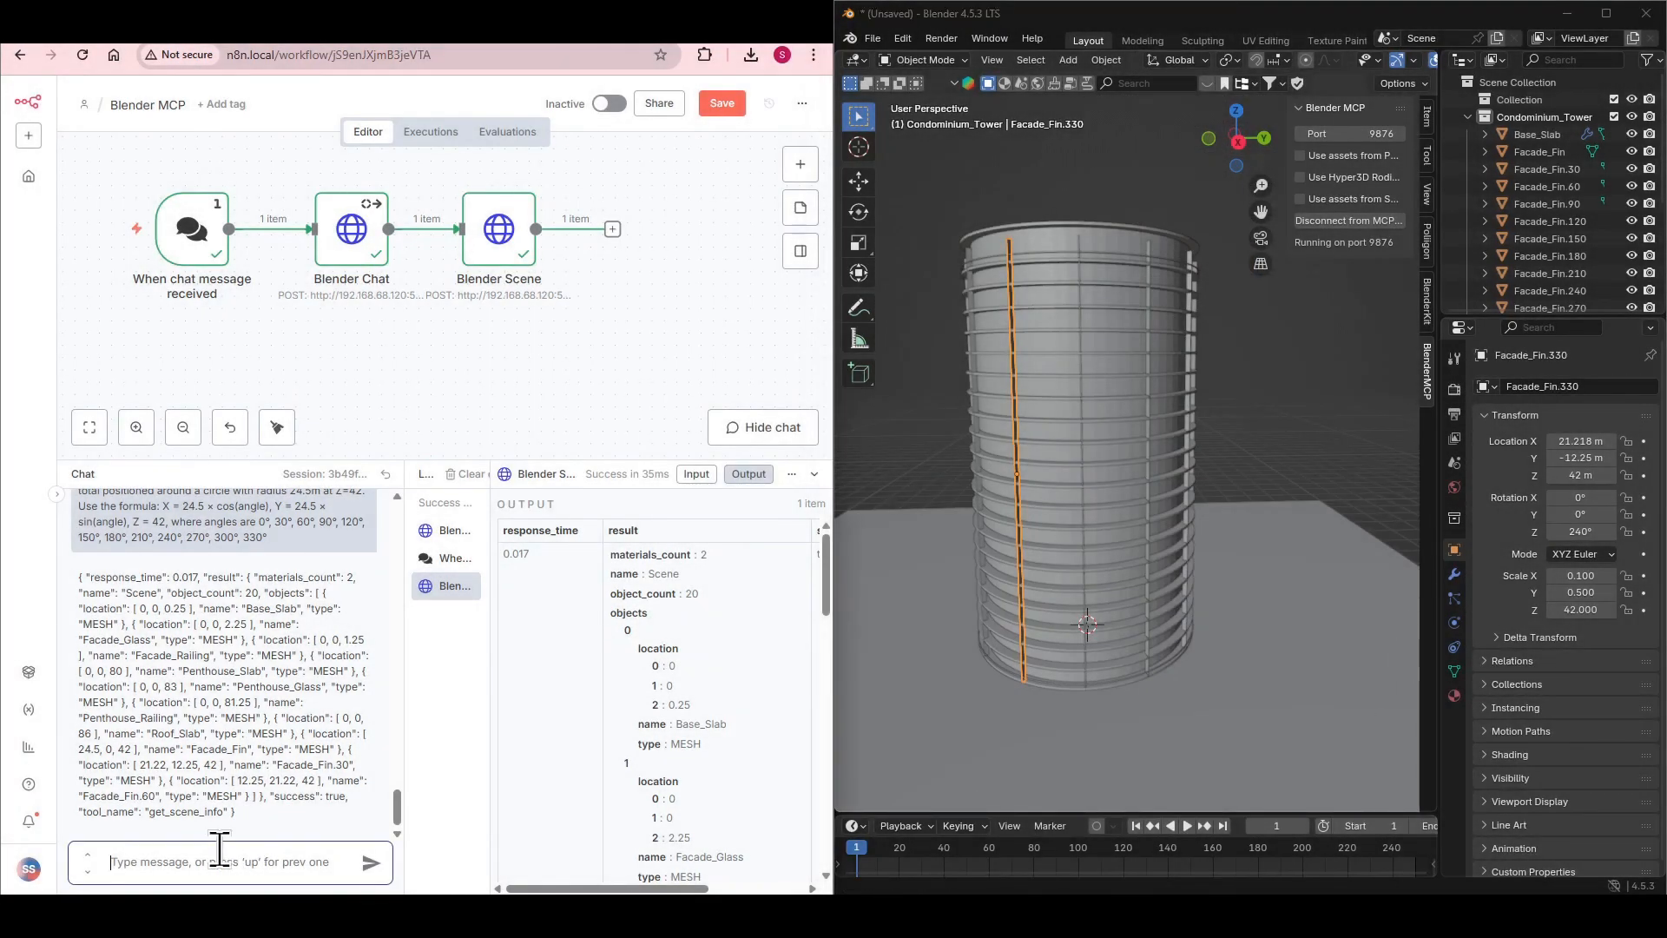
pyautogui.write("Create a new material. Name it 'M_Glass_Modern'. Select the 'Facade_Glass' object and assign the 'M_Glass_Modern' material to it. Select the 'Penthouse_Glass' object and assign the 'M_Glass_Modern' material to it")
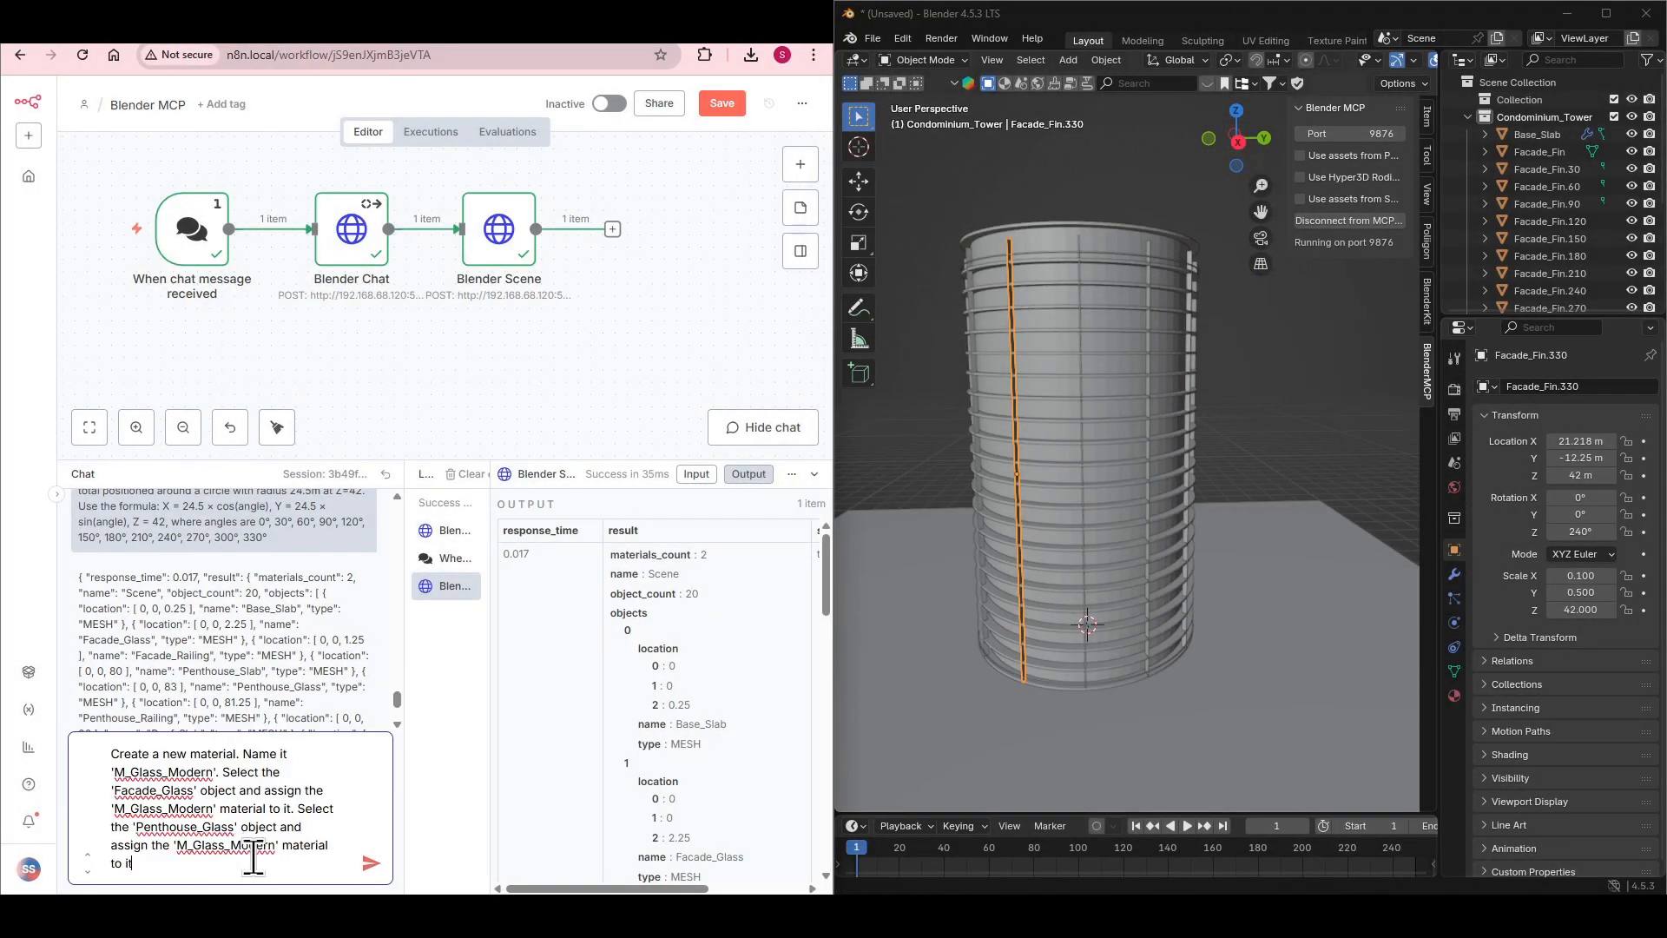
pyautogui.click(373, 863)
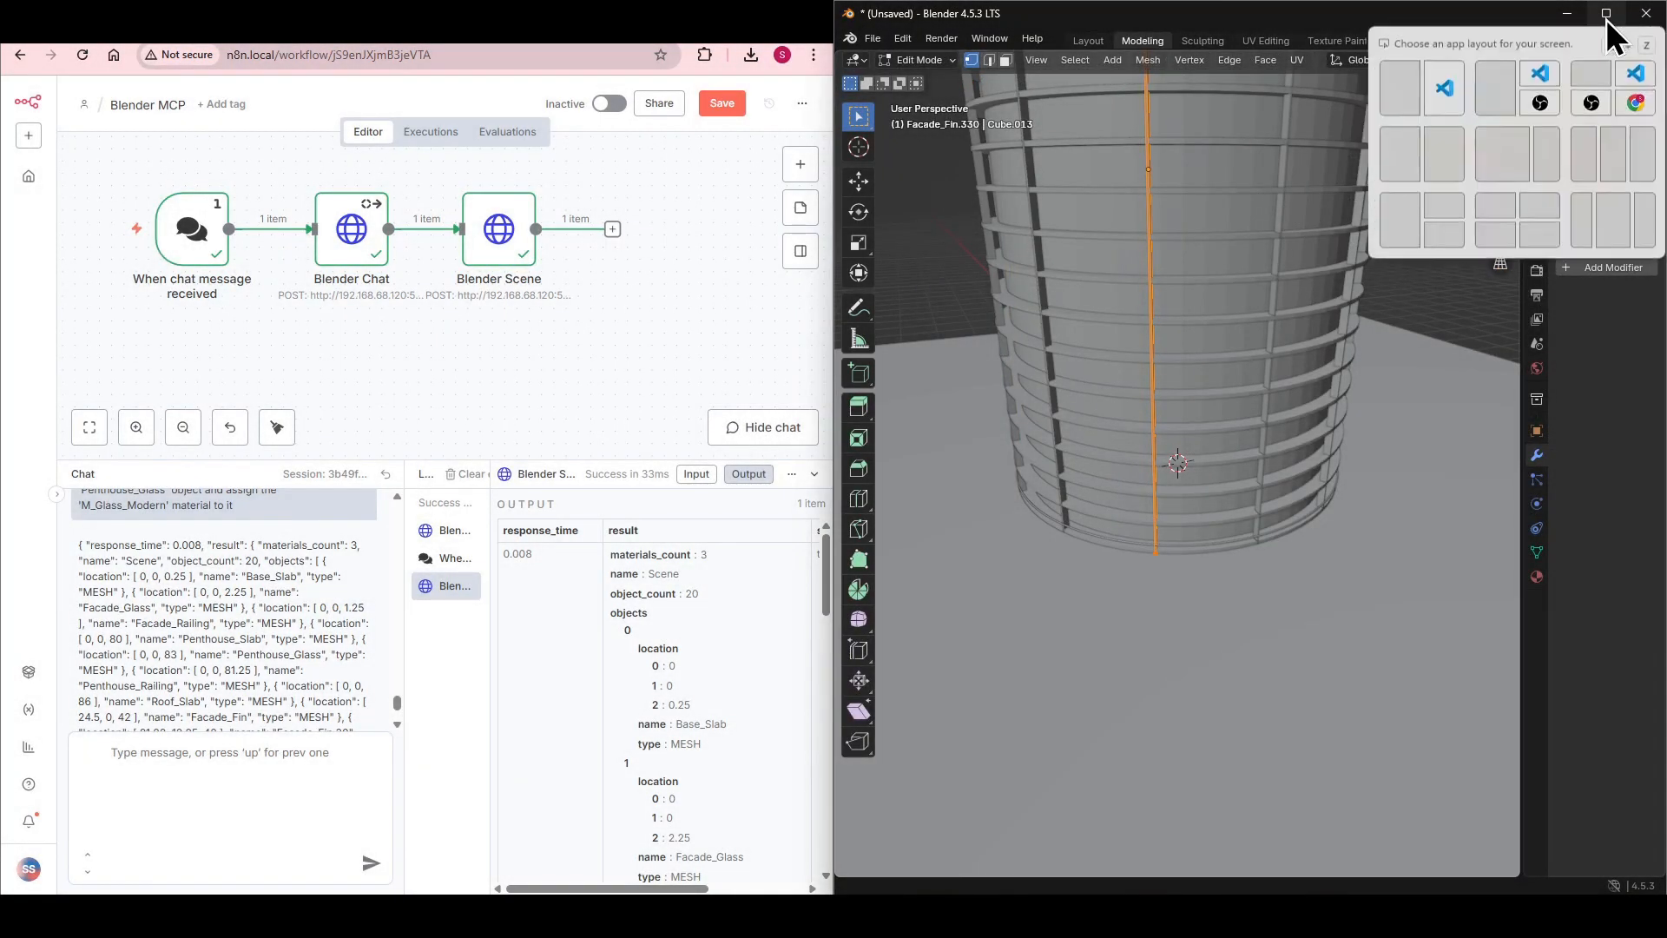
# Step: Maximize the Blender window and switch to the Shading workspace with the tower and ground plane in view
pyautogui.click(1604, 20)
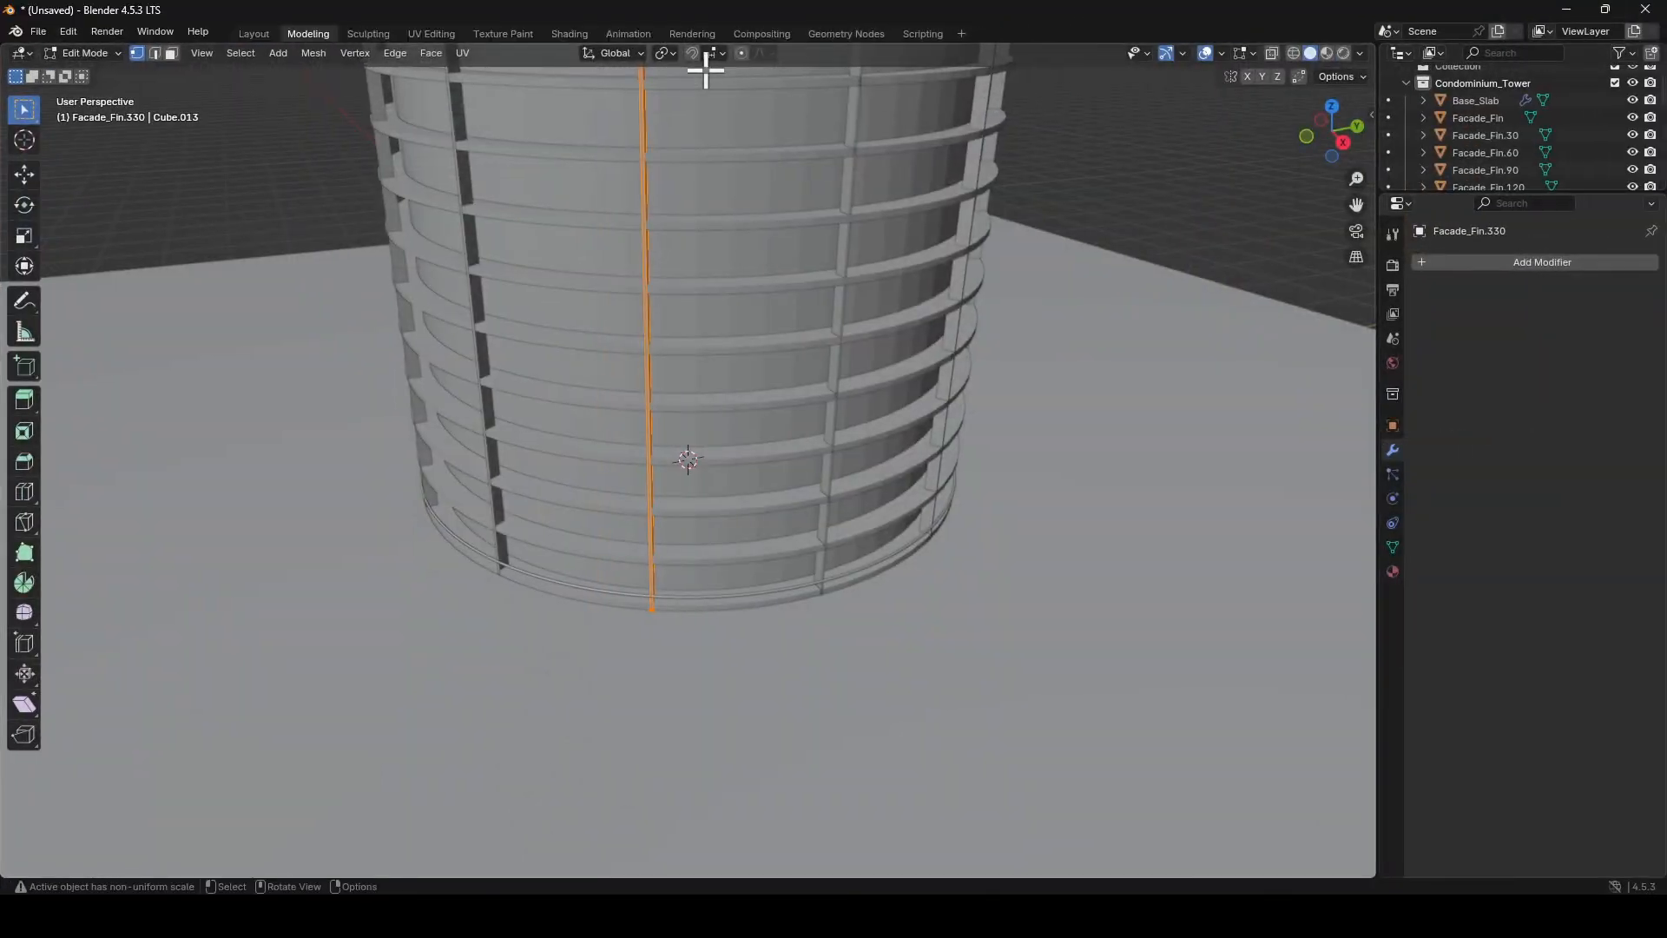
pyautogui.click(560, 35)
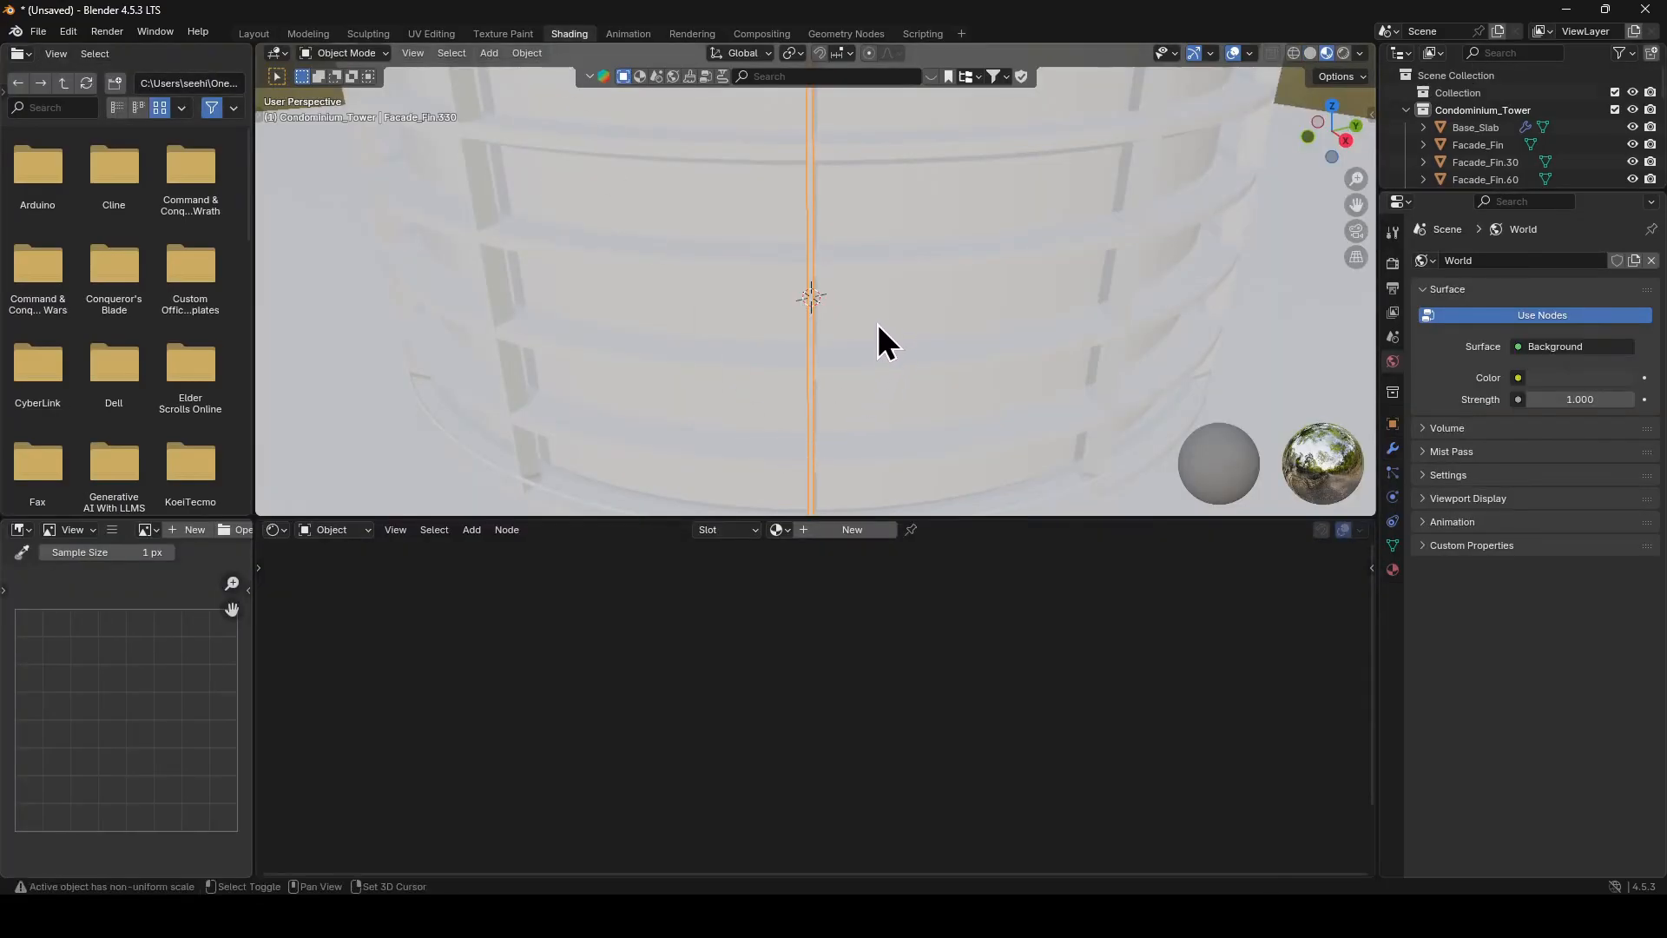
pyautogui.scroll(-4, 878, 323)
pyautogui.scroll(-3, 879, 326)
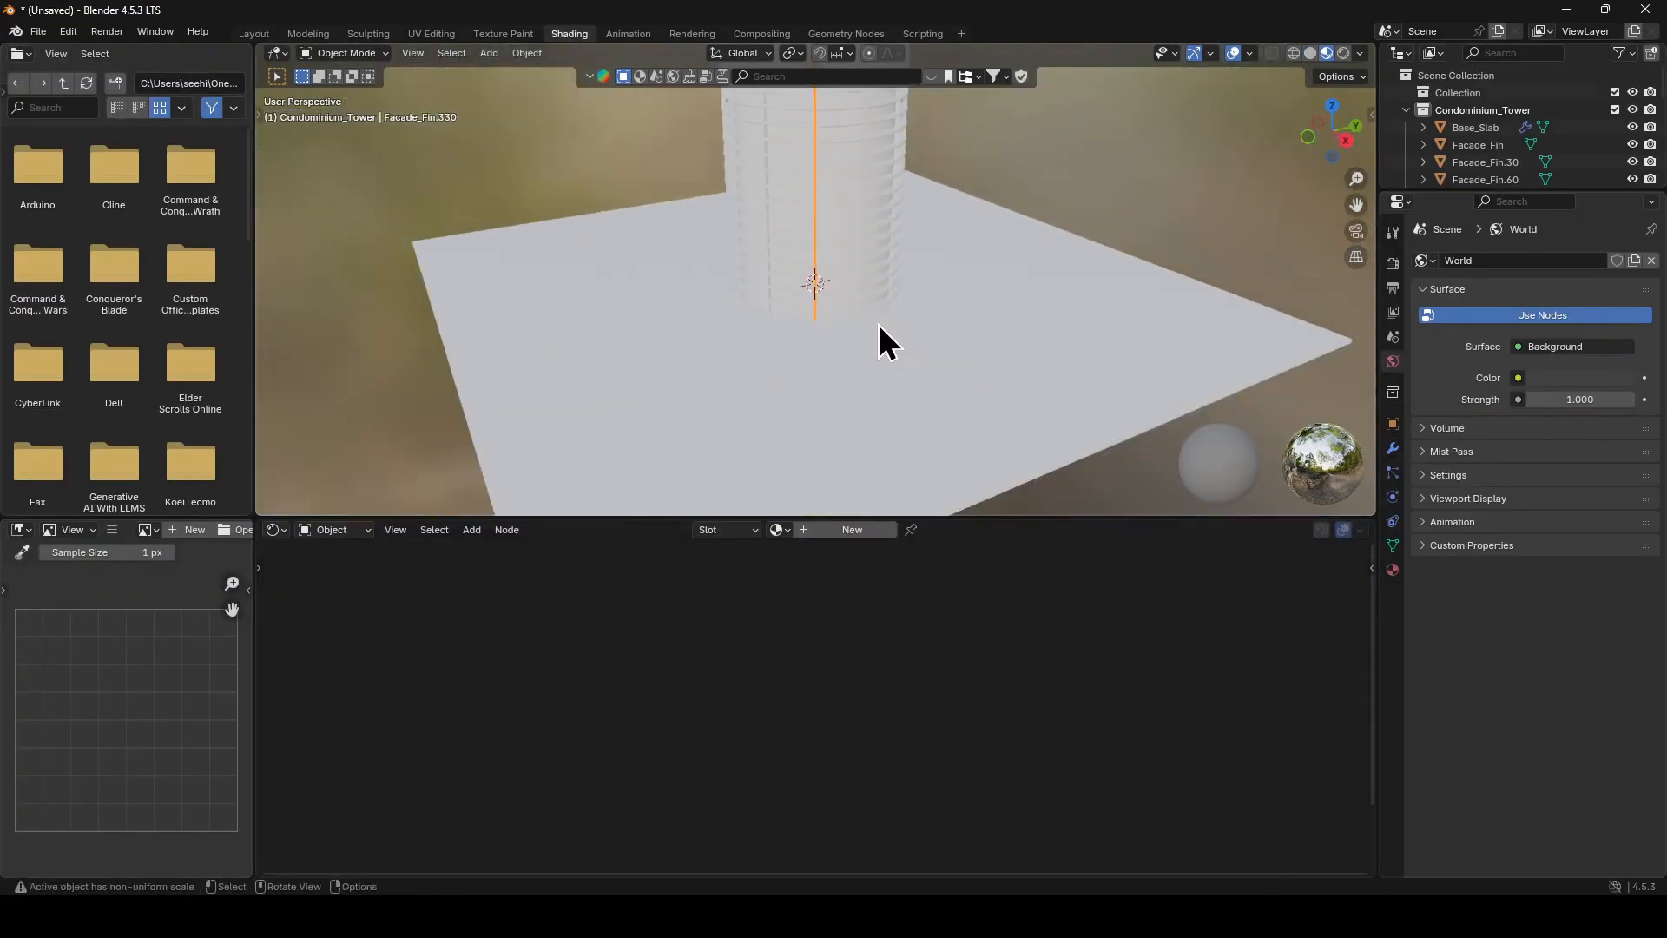
# Step: Select the mesh data of 'Facade_Glass', show its 'M_Glass_Modern' material settings, and enable nodes for that material
pyautogui.moveTo(906, 356); pyautogui.dragTo(922, 319, button='middle')
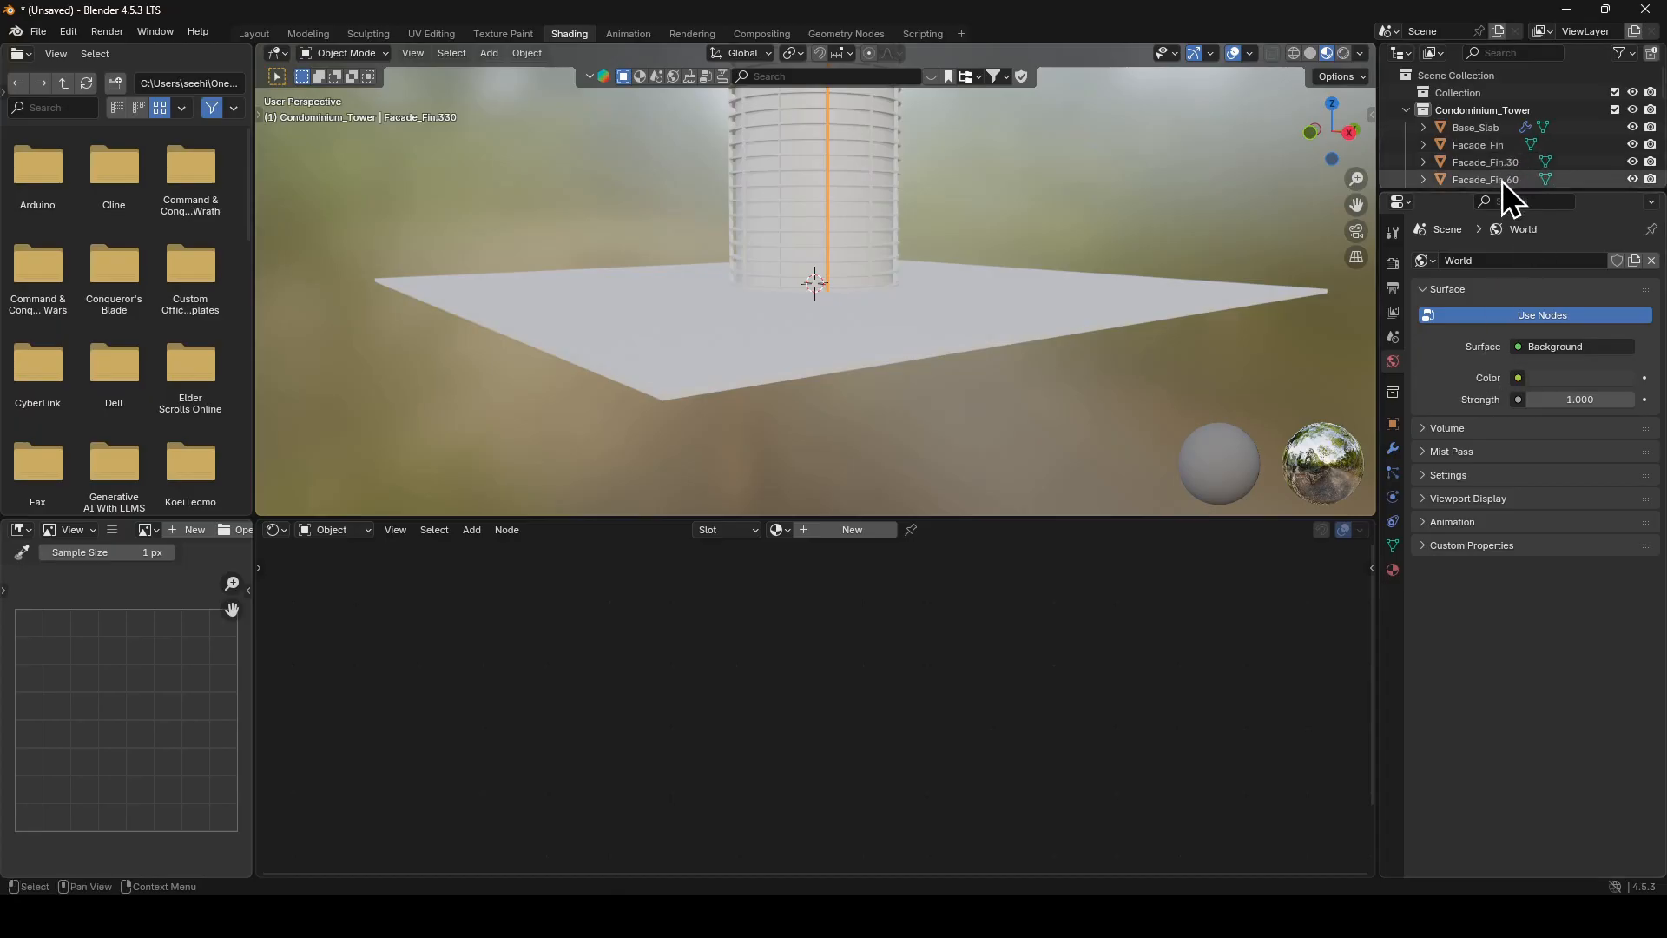
pyautogui.moveTo(1475, 192); pyautogui.dragTo(1437, 430)
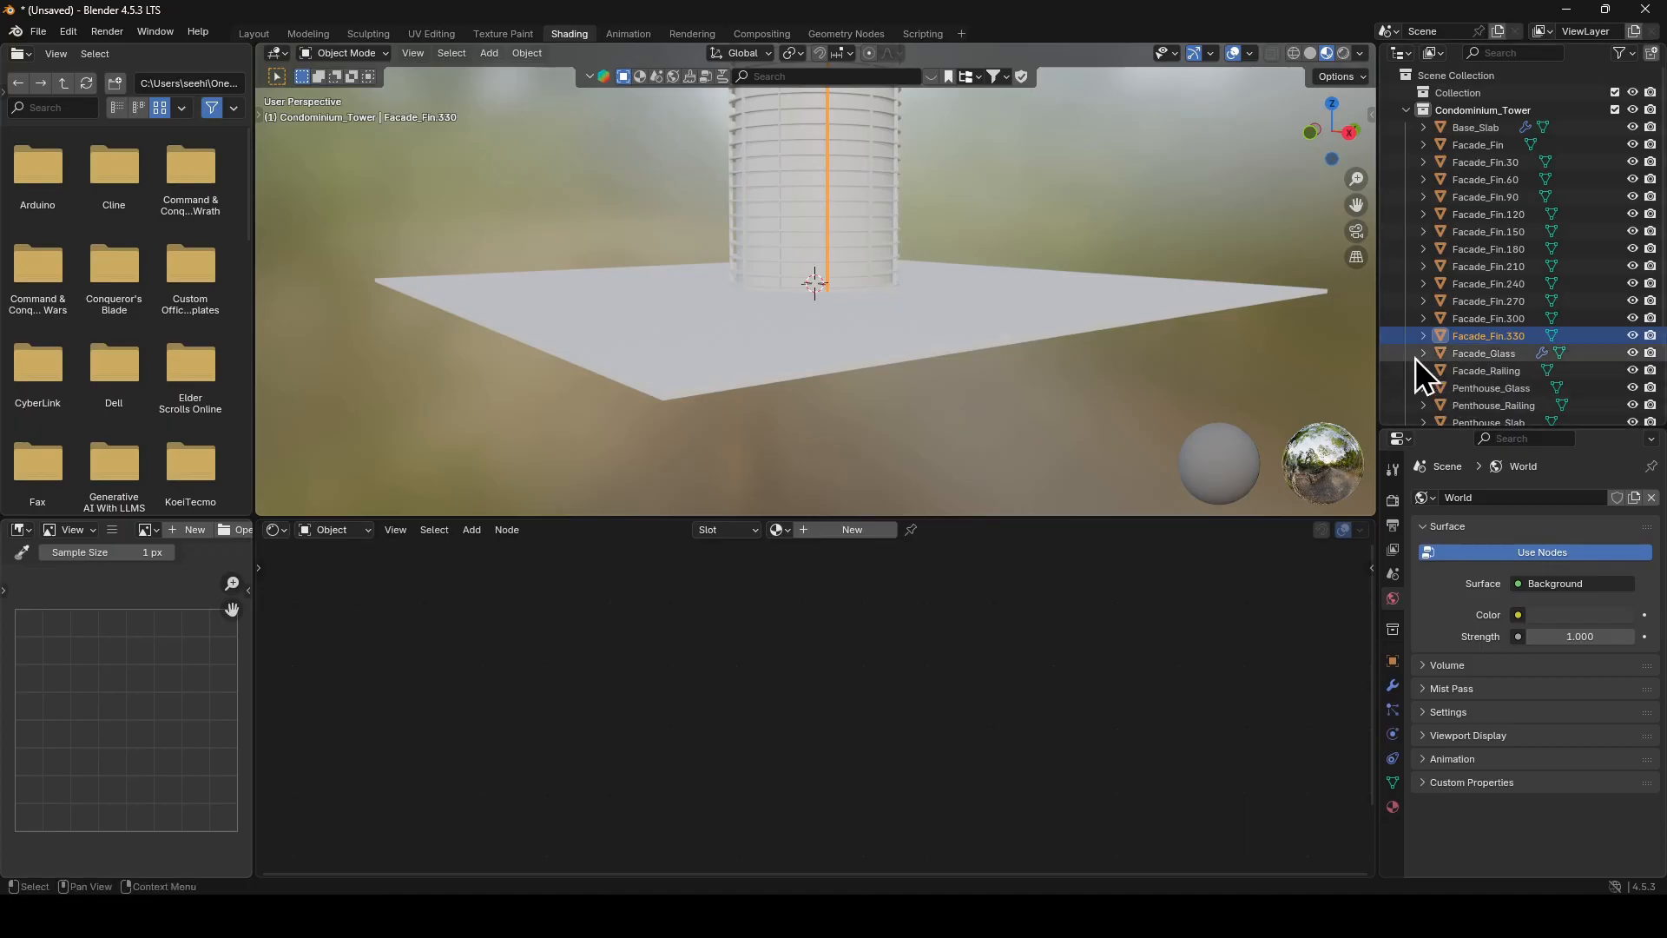
pyautogui.click(1424, 353)
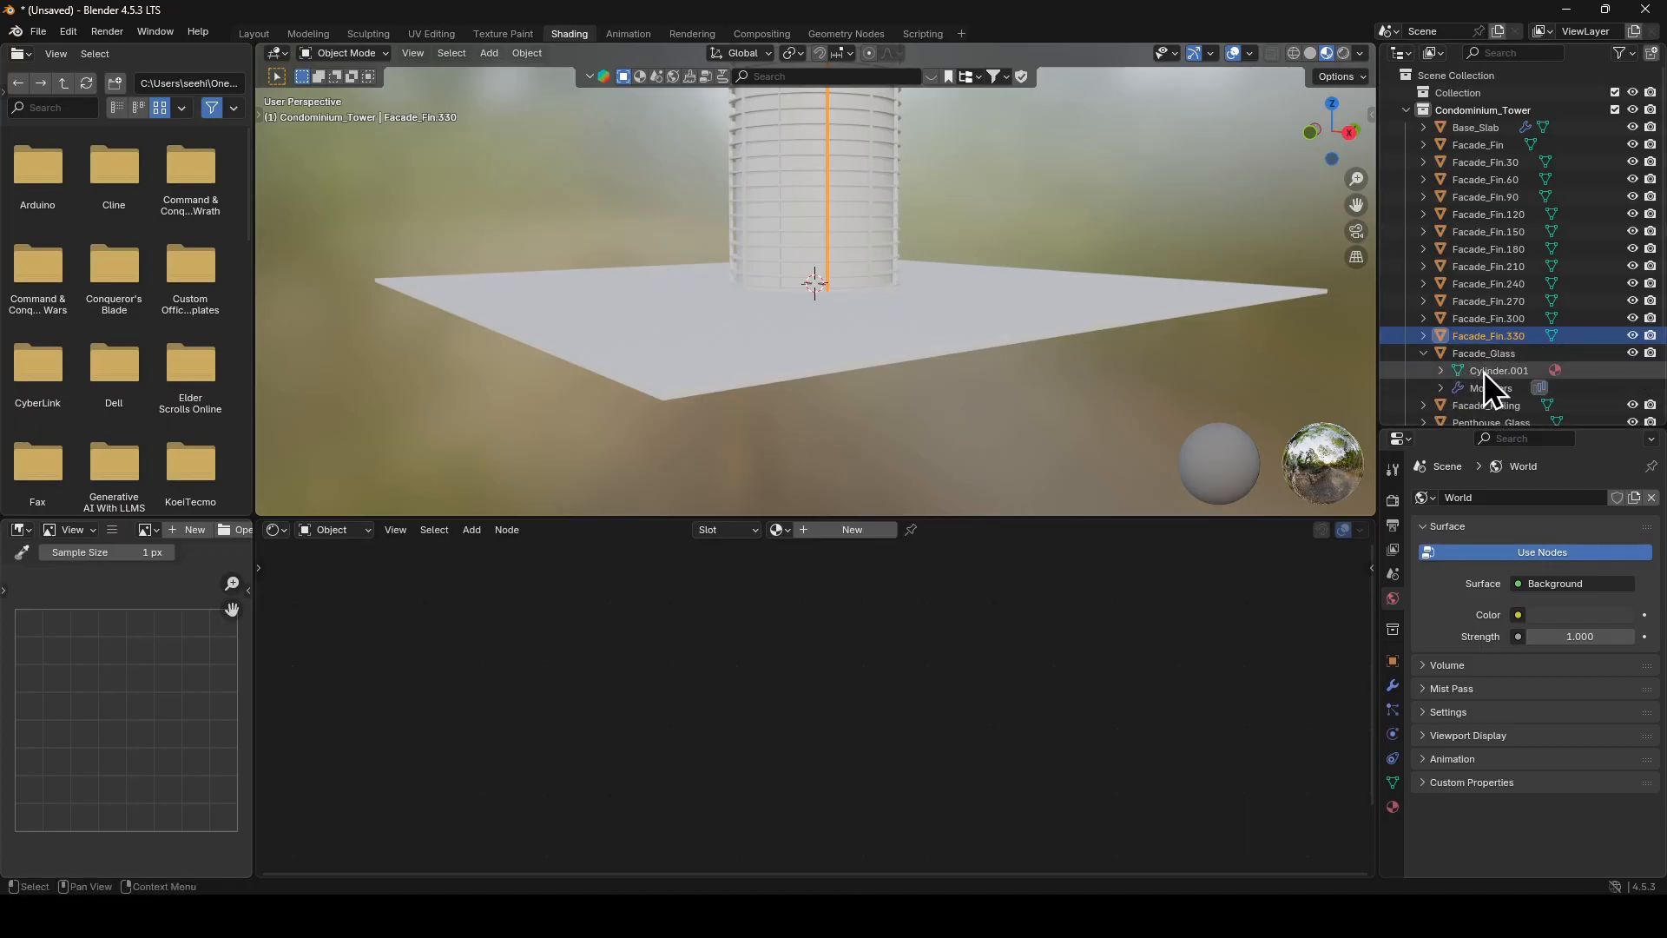
pyautogui.click(1483, 371)
pyautogui.click(1394, 806)
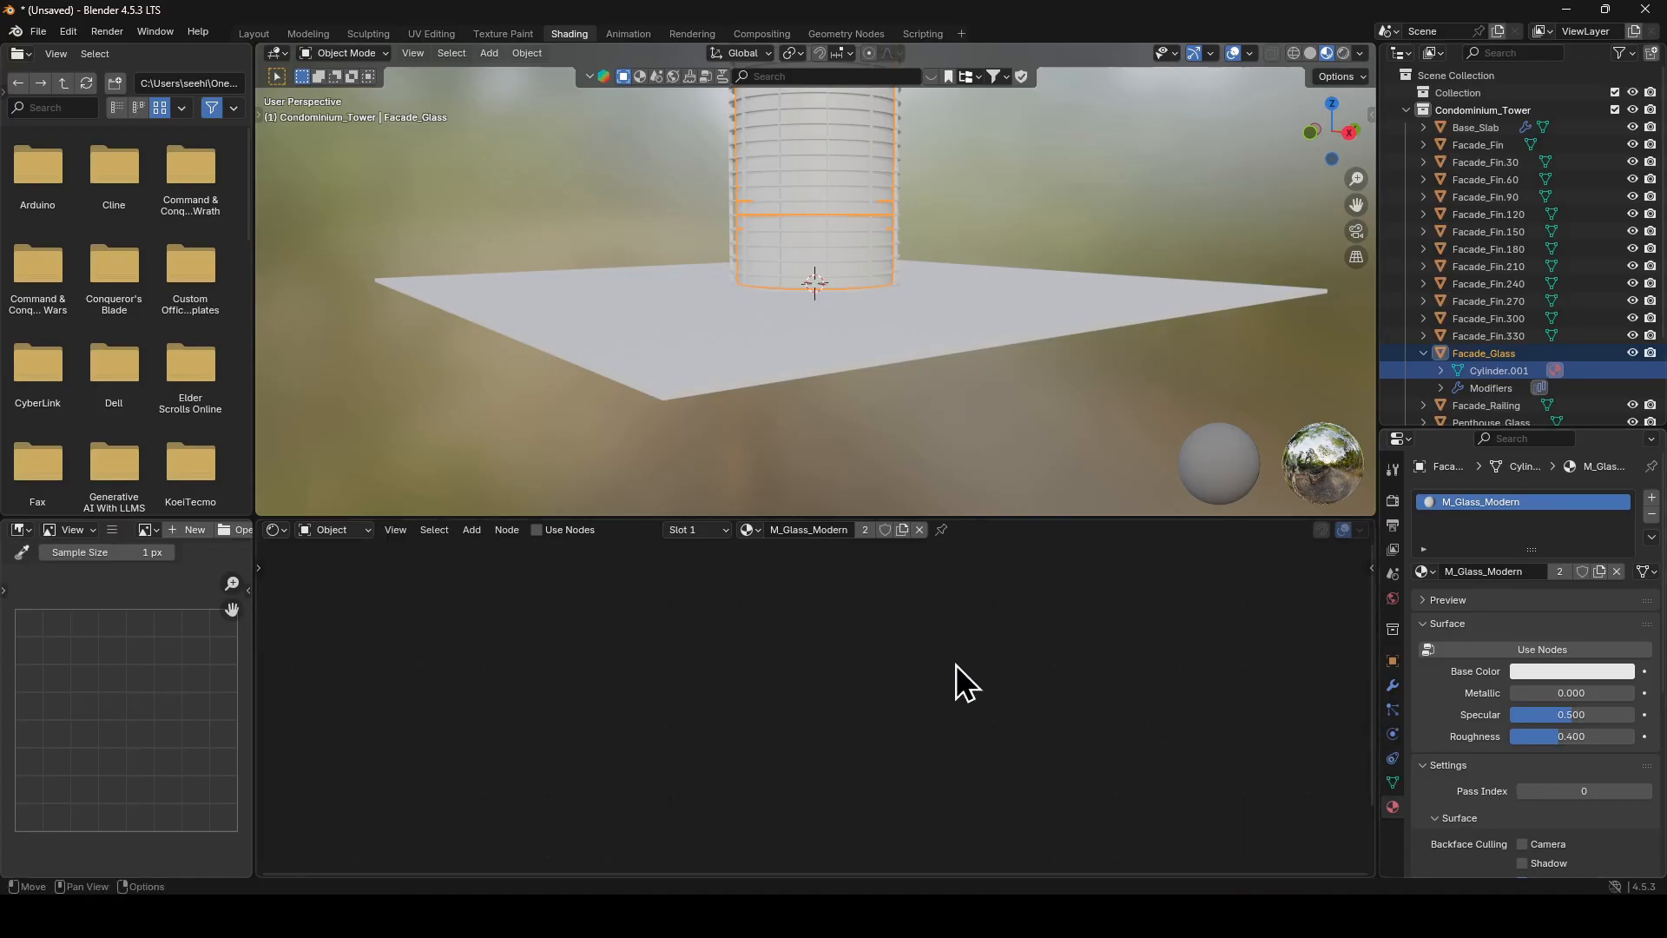
pyautogui.click(537, 530)
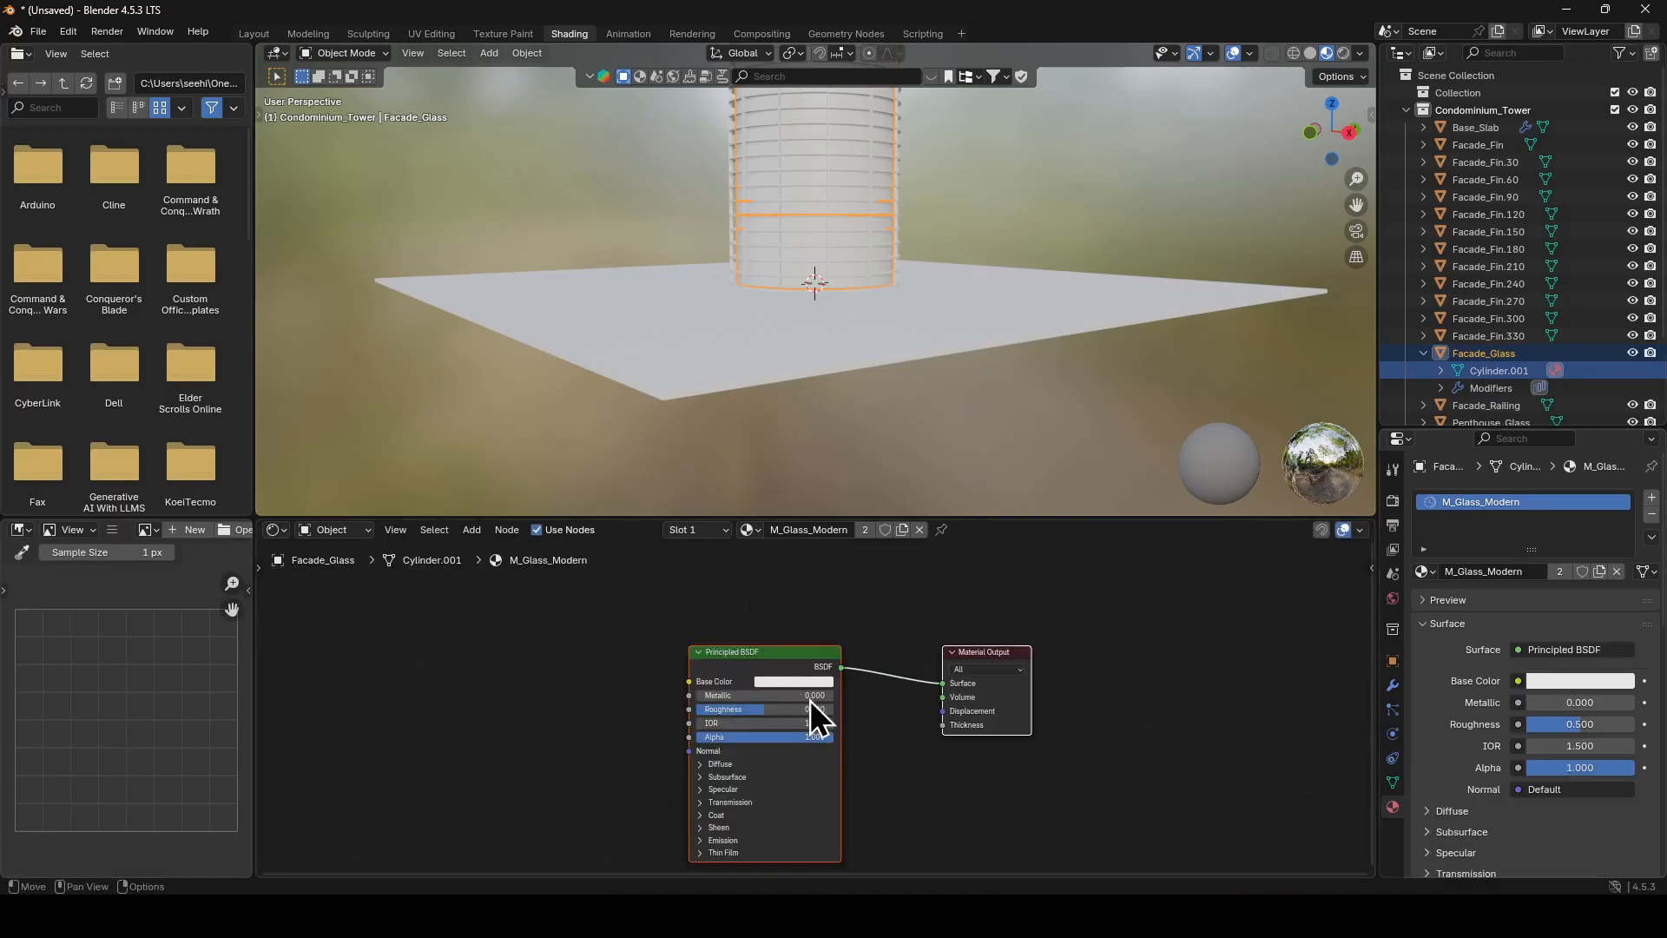
# Step: Set the Transmission weight of the 'M_Glass_Modern' Principled BSDF to 1.0
pyautogui.click(700, 802)
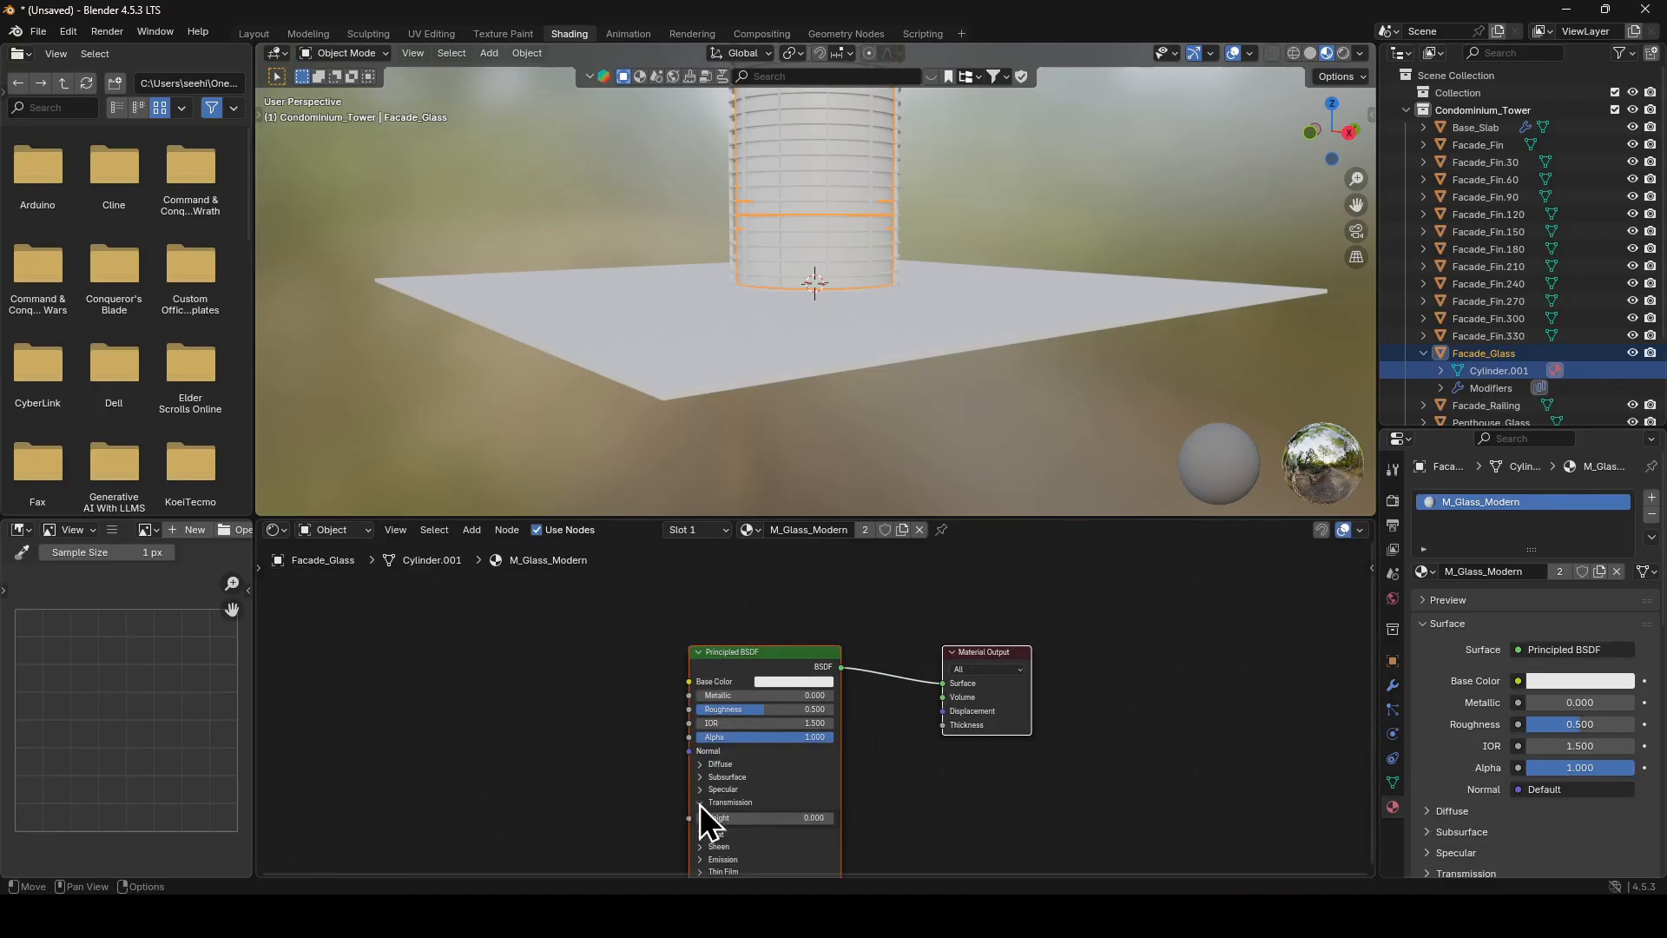
pyautogui.click(757, 820)
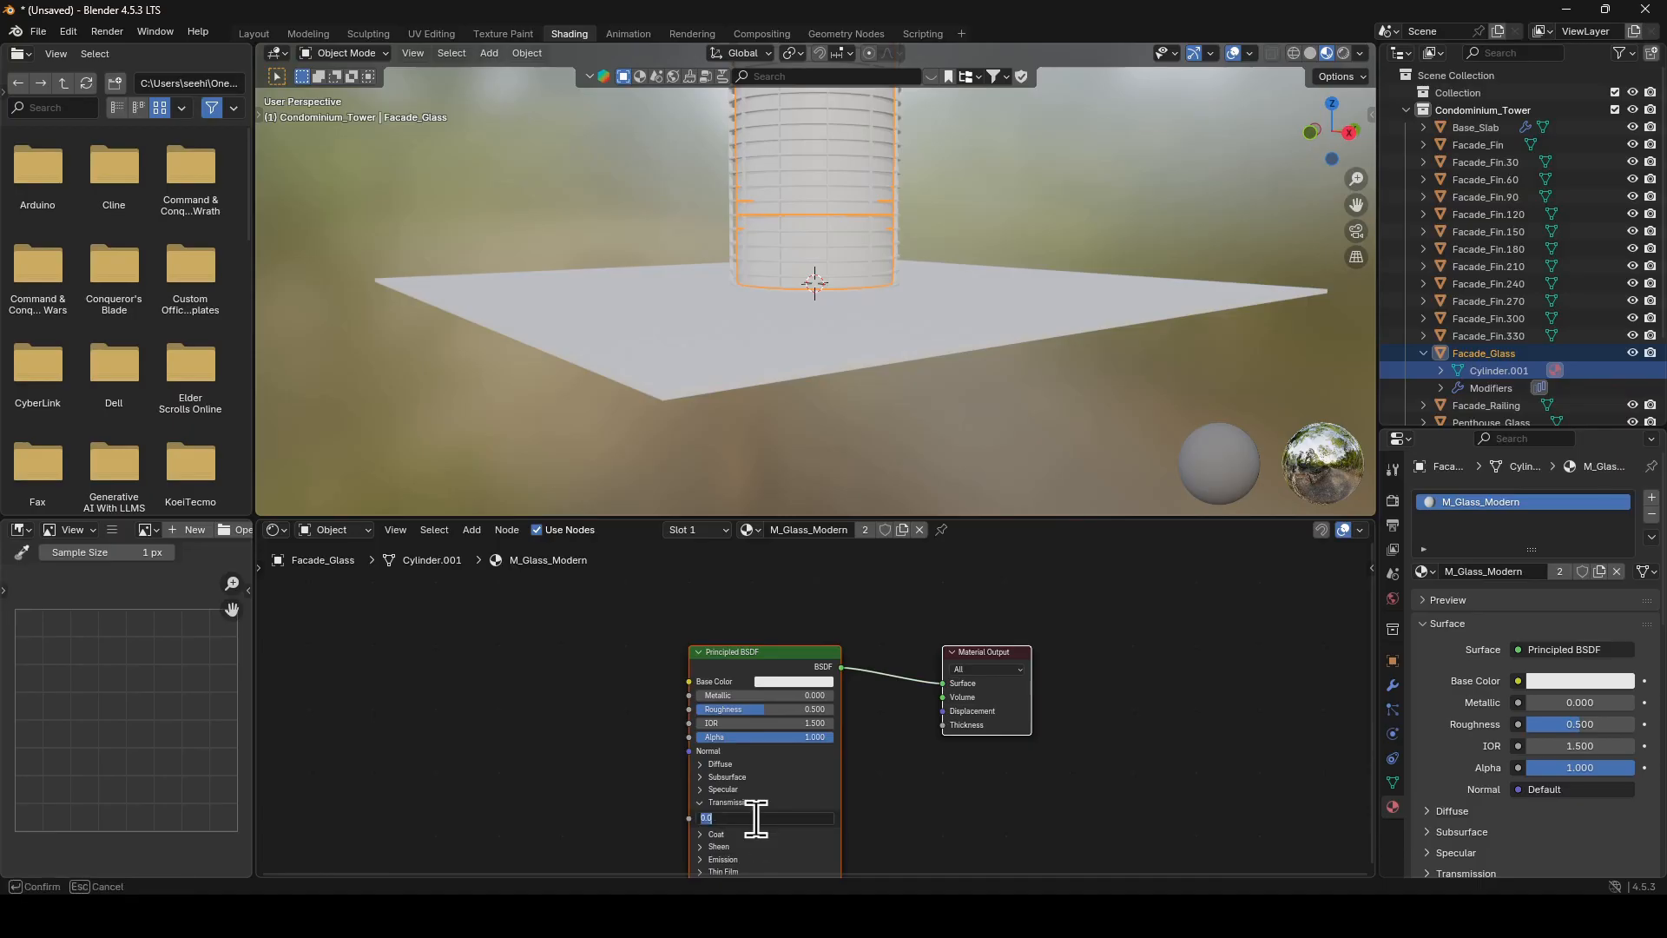
pyautogui.write('1')
pyautogui.press('Return')
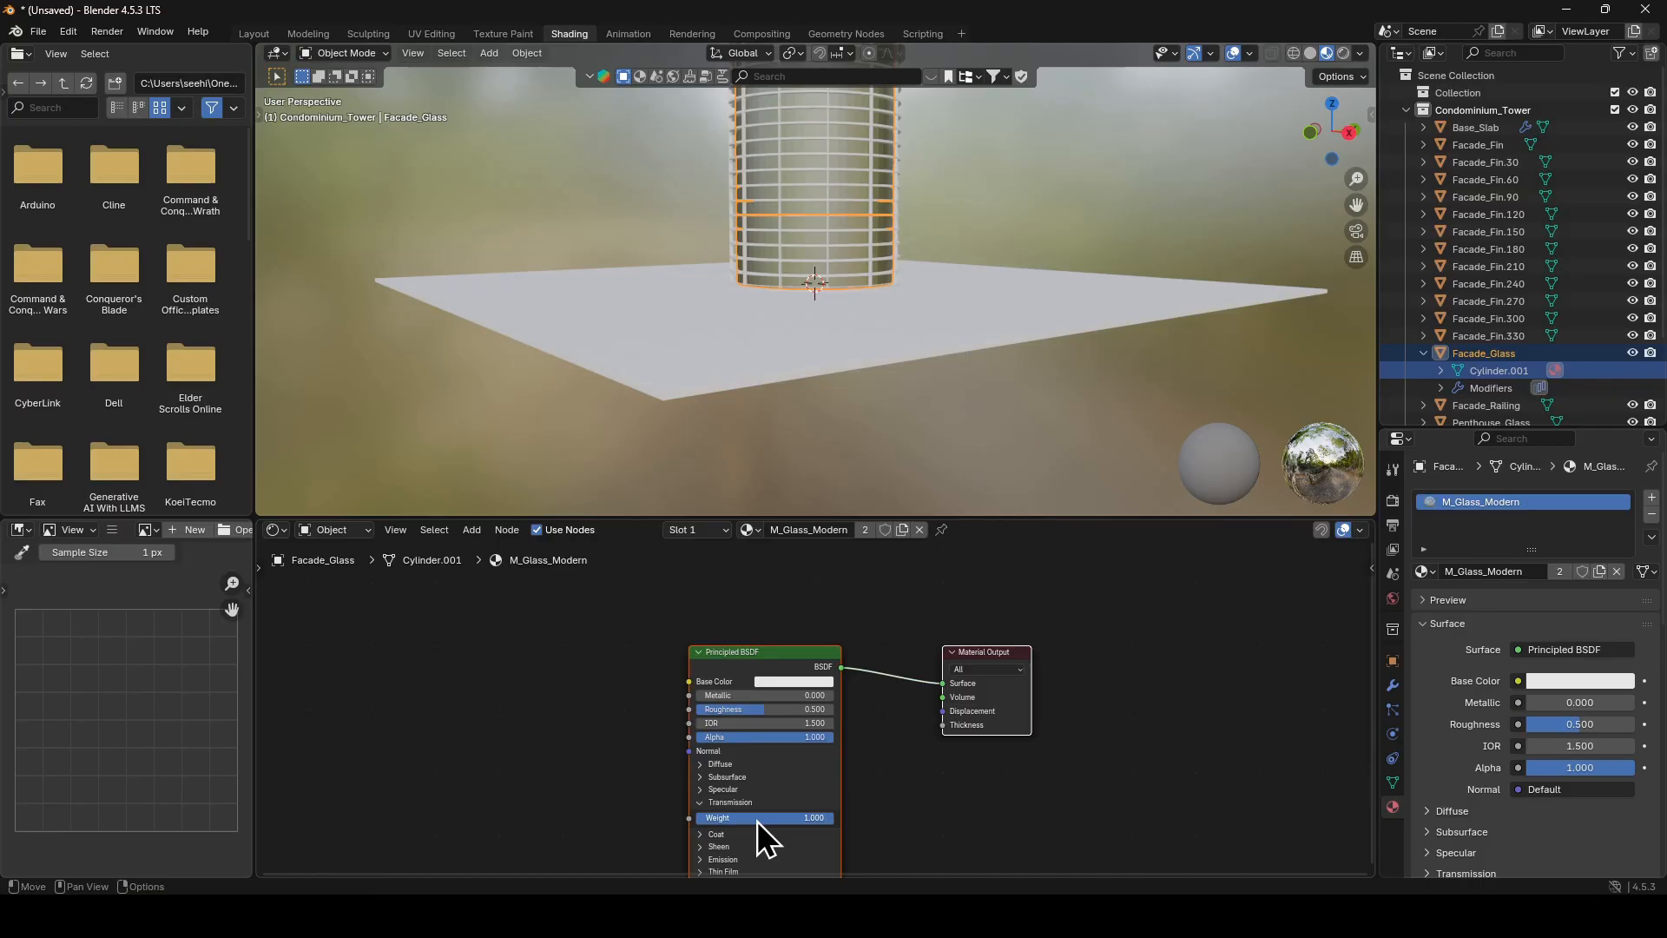
# Step: Set the IOR of 'M_Glass_Modern' to 1.45 and its Roughness to 0.1
pyautogui.click(760, 723)
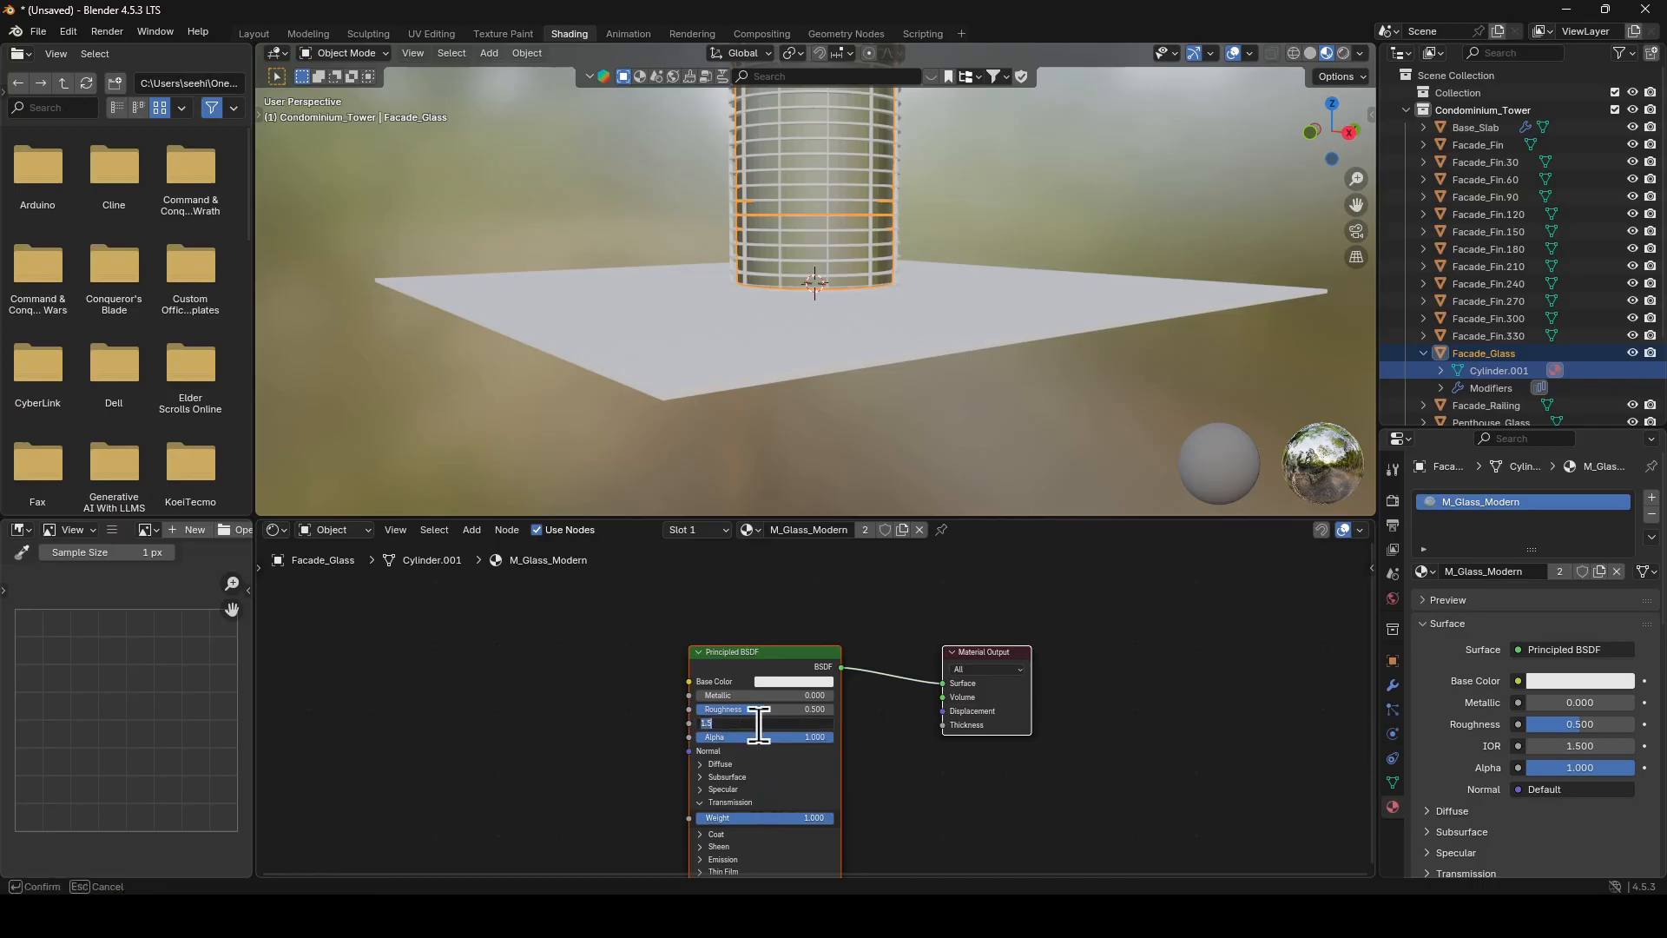
pyautogui.write('1.45')
pyautogui.press('Return')
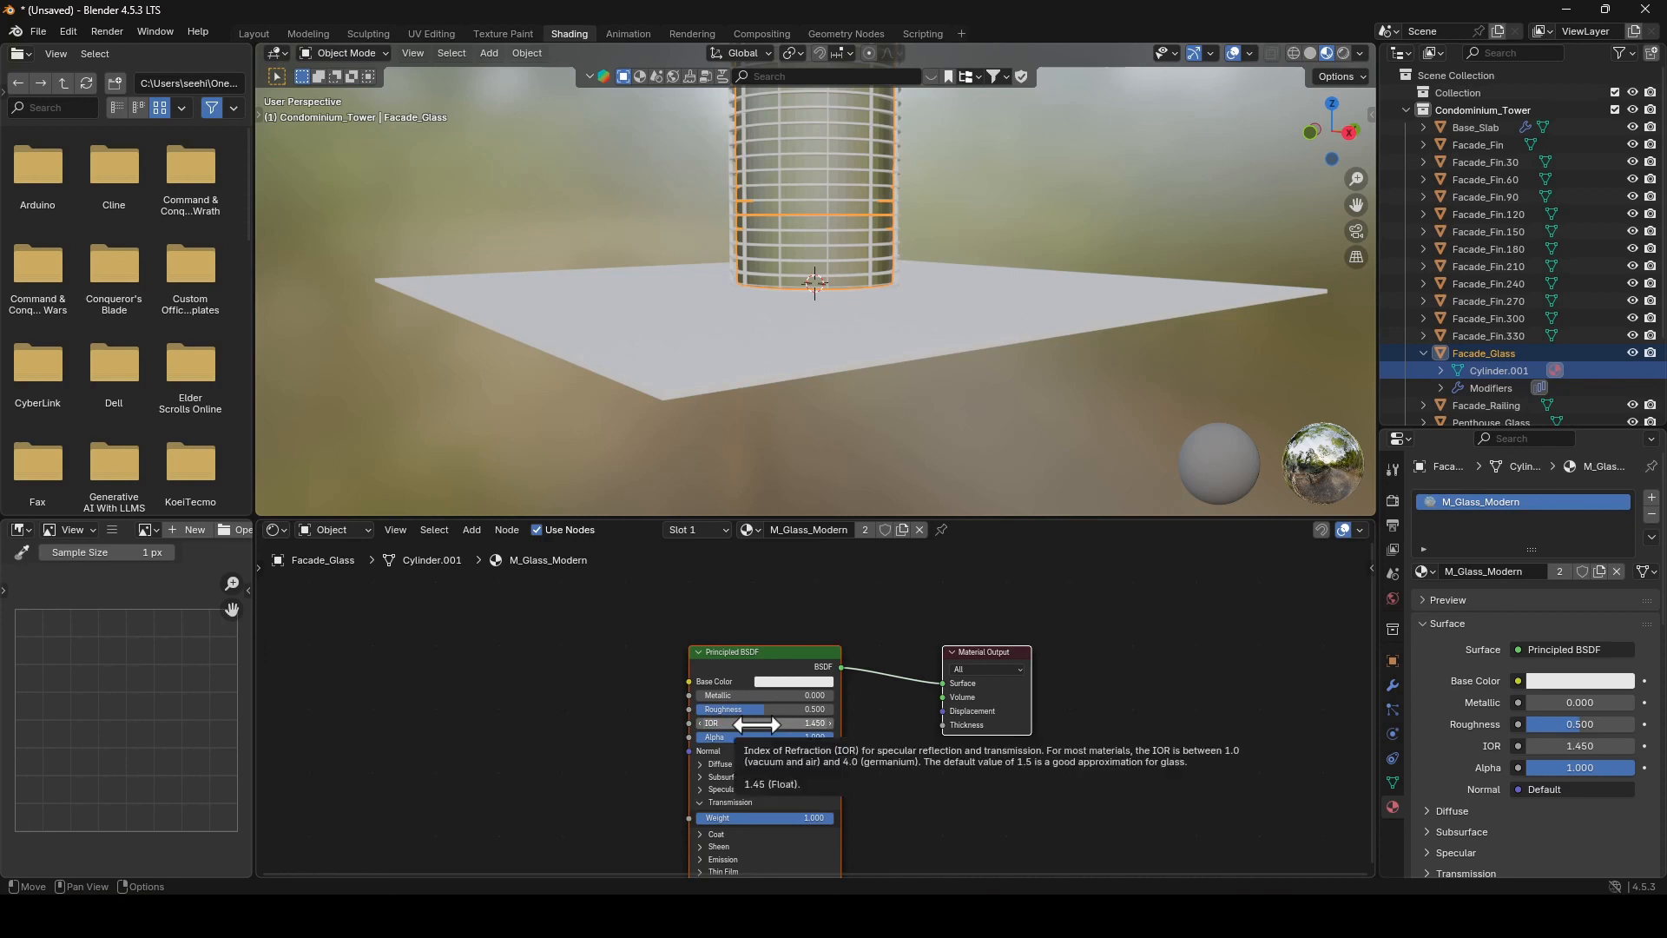
pyautogui.click(756, 709)
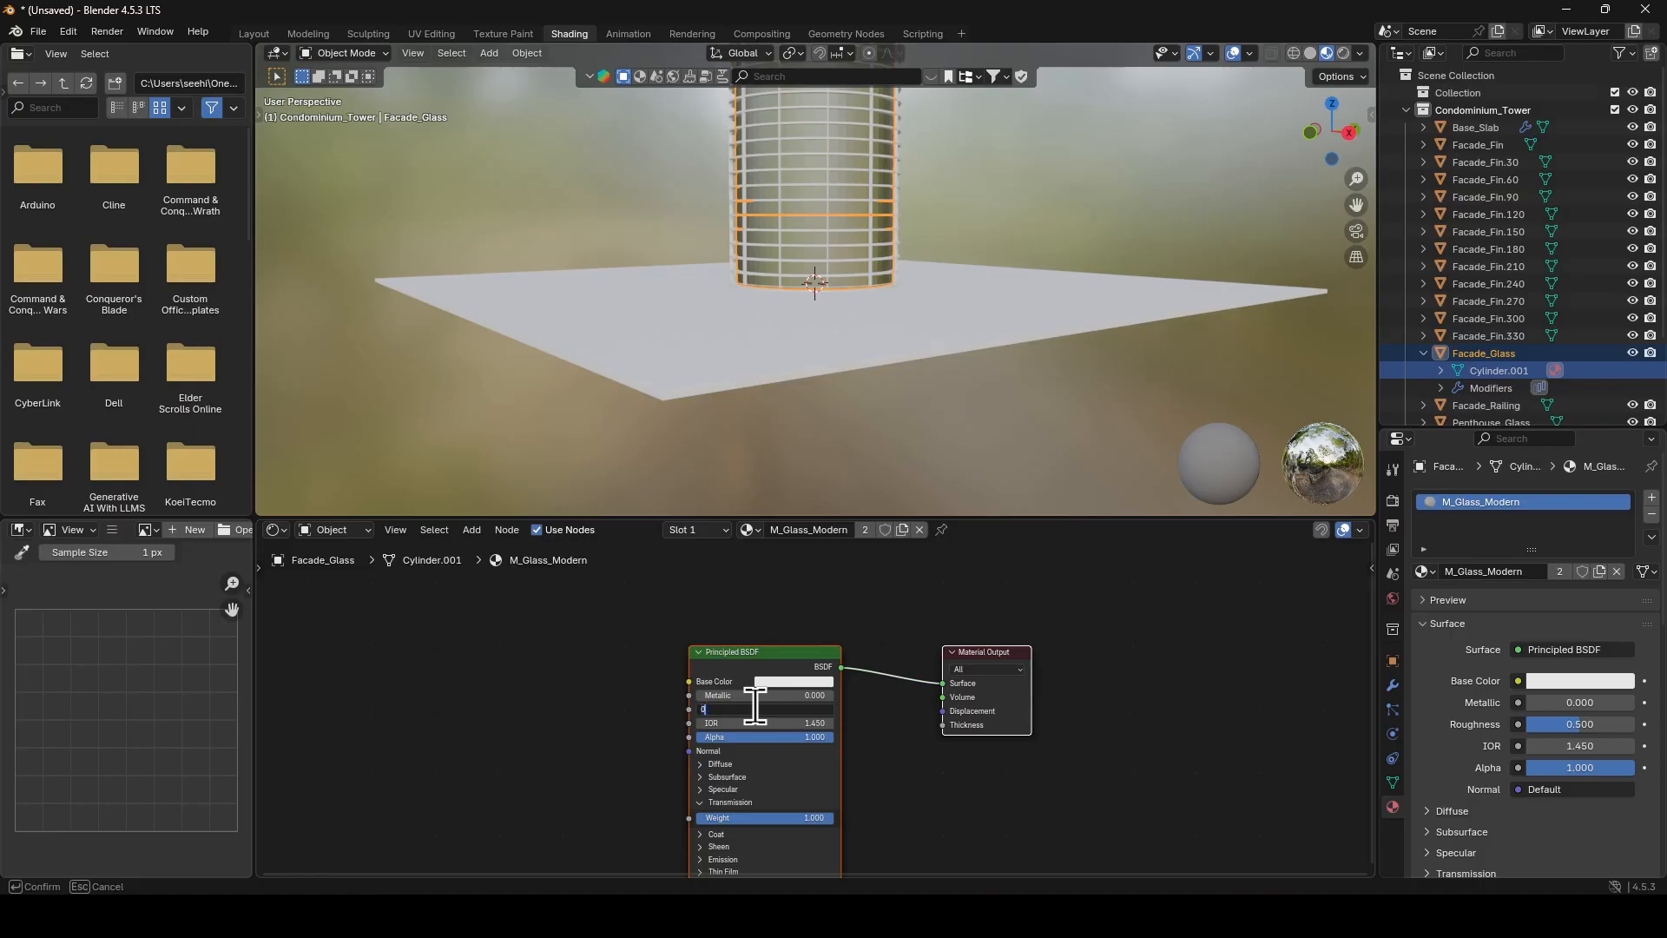
pyautogui.press('Return')
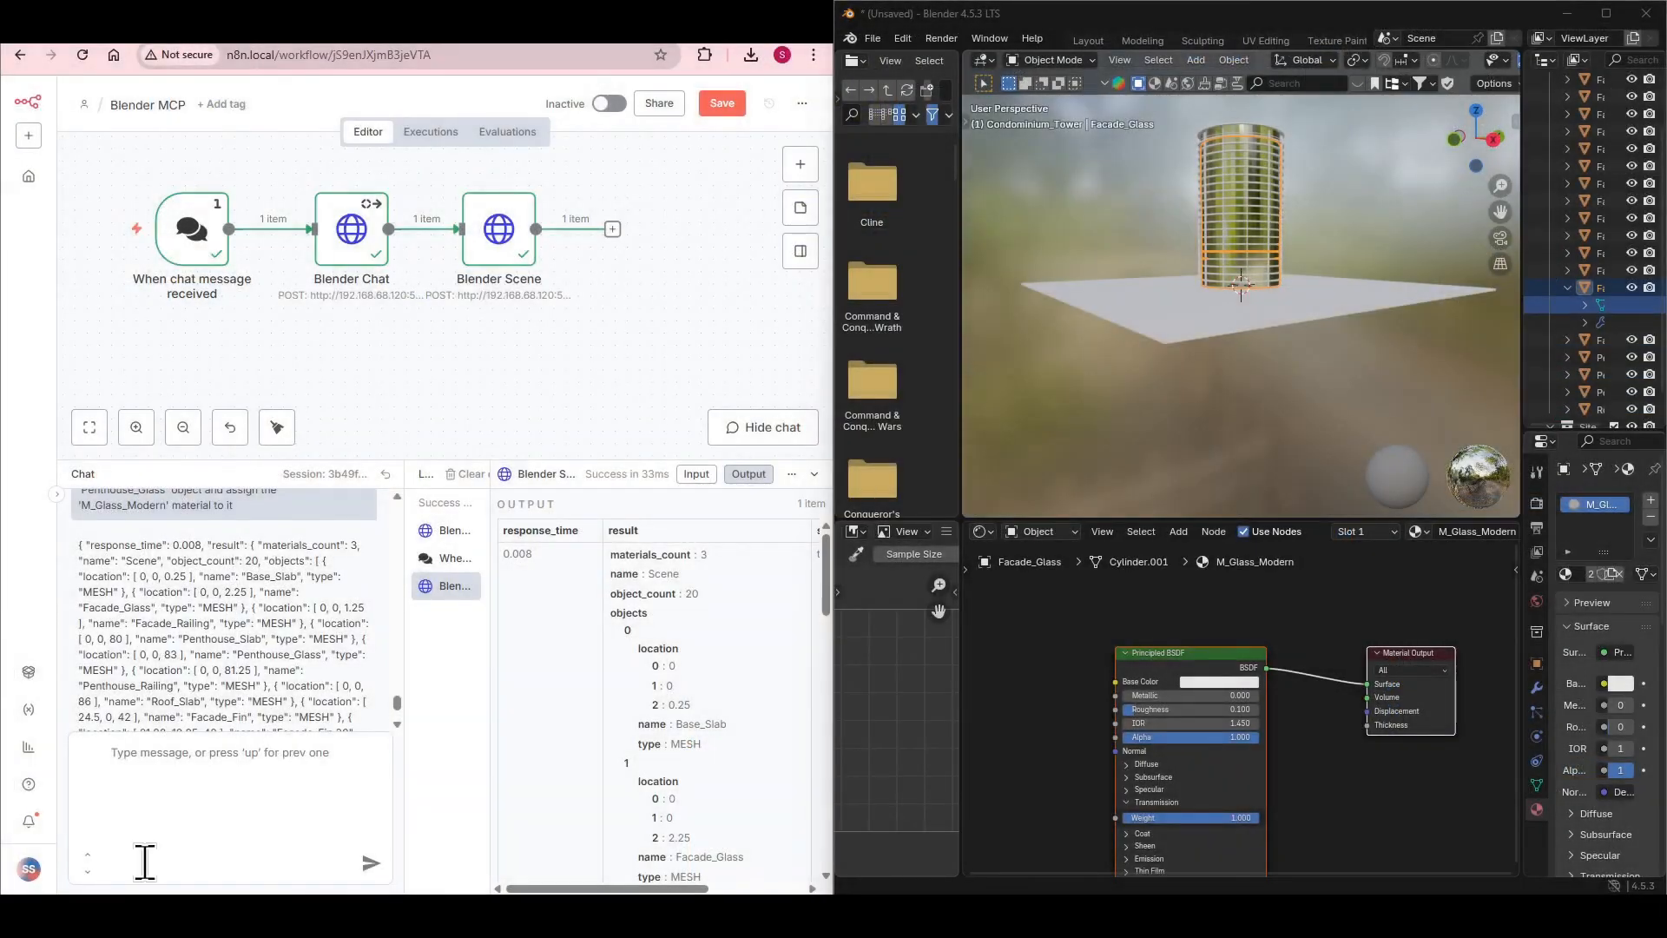
# Step: In the n8n chat, prompt for 'M_Concrete_Slab' on 'Base_Slab', 'Penthouse_Slab' and 'Roof_Slab', and 'M_Metal_Dark' on 'Facade_Railing', 'Penthouse_Railing' and 'Facade_Fin'
pyautogui.click(228, 856)
pyautogui.write("Let's create the remaining materials for the building. Create a new material named 'M_Concrete_Slab'. Assign this material to the 'Base_Slab', 'Penthouse_Slab', and 'Roof_Slab' objects. Create another new material named 'M_Metal_Dark'. Assign this material to the 'Facade_Railing', 'Penthouse_Railing', and 'Facade_Fin' objects")
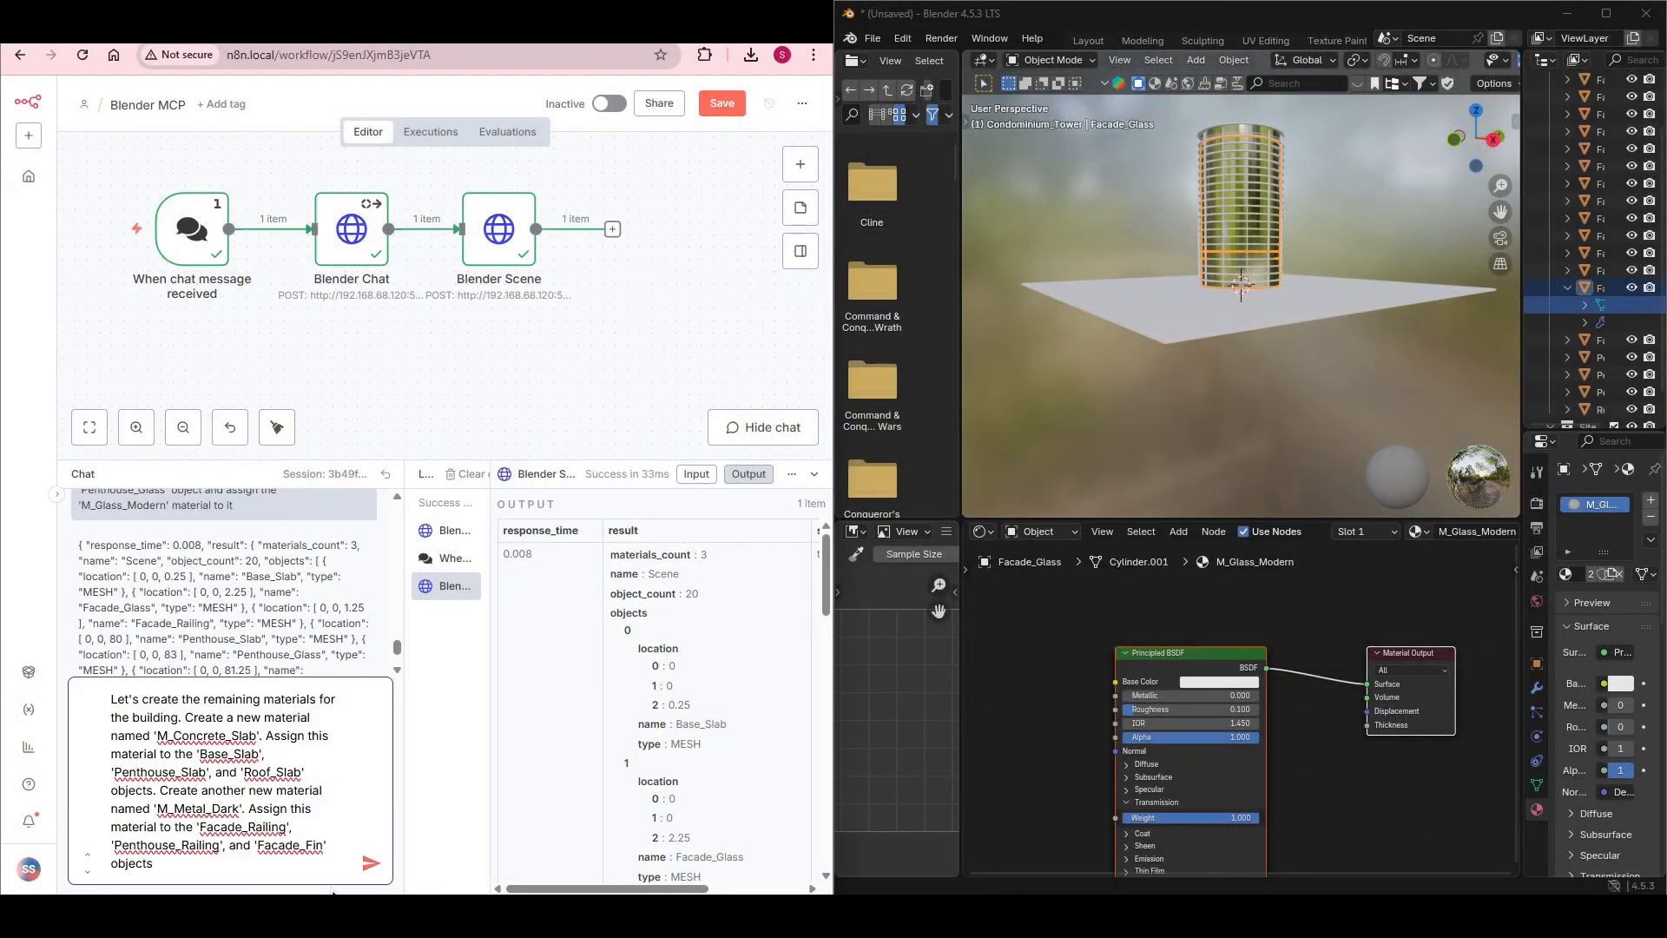
pyautogui.click(372, 865)
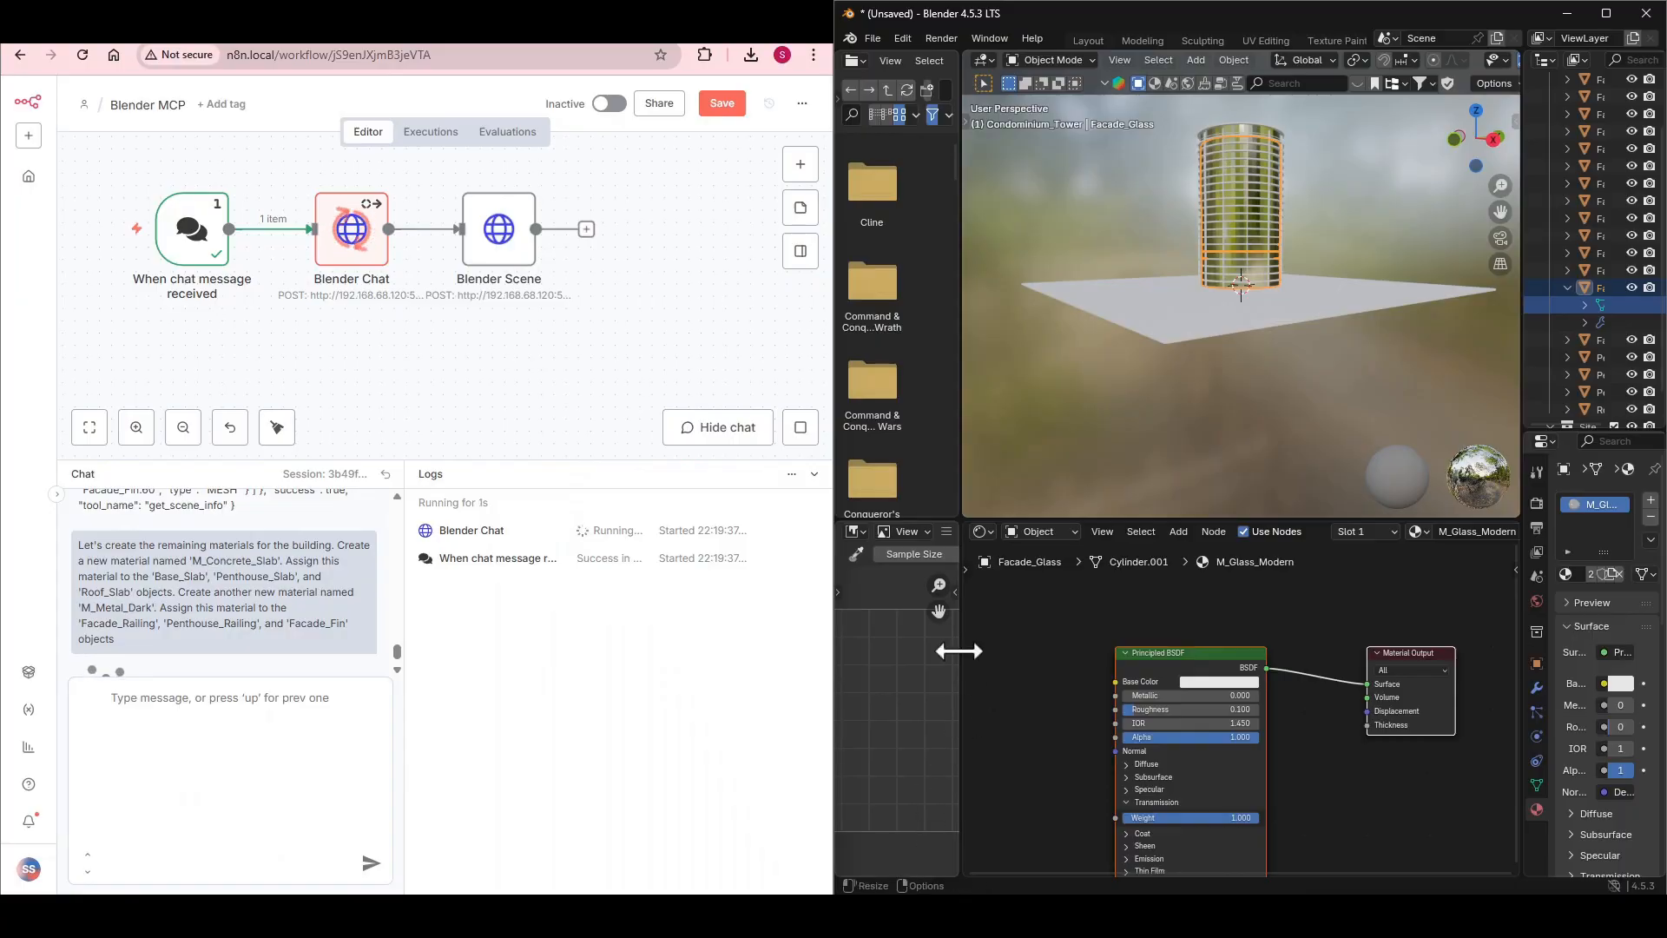
# Step: In Blender, enlarge the viewport and widen the object list area, and maximize the window
pyautogui.moveTo(956, 584); pyautogui.dragTo(857, 613)
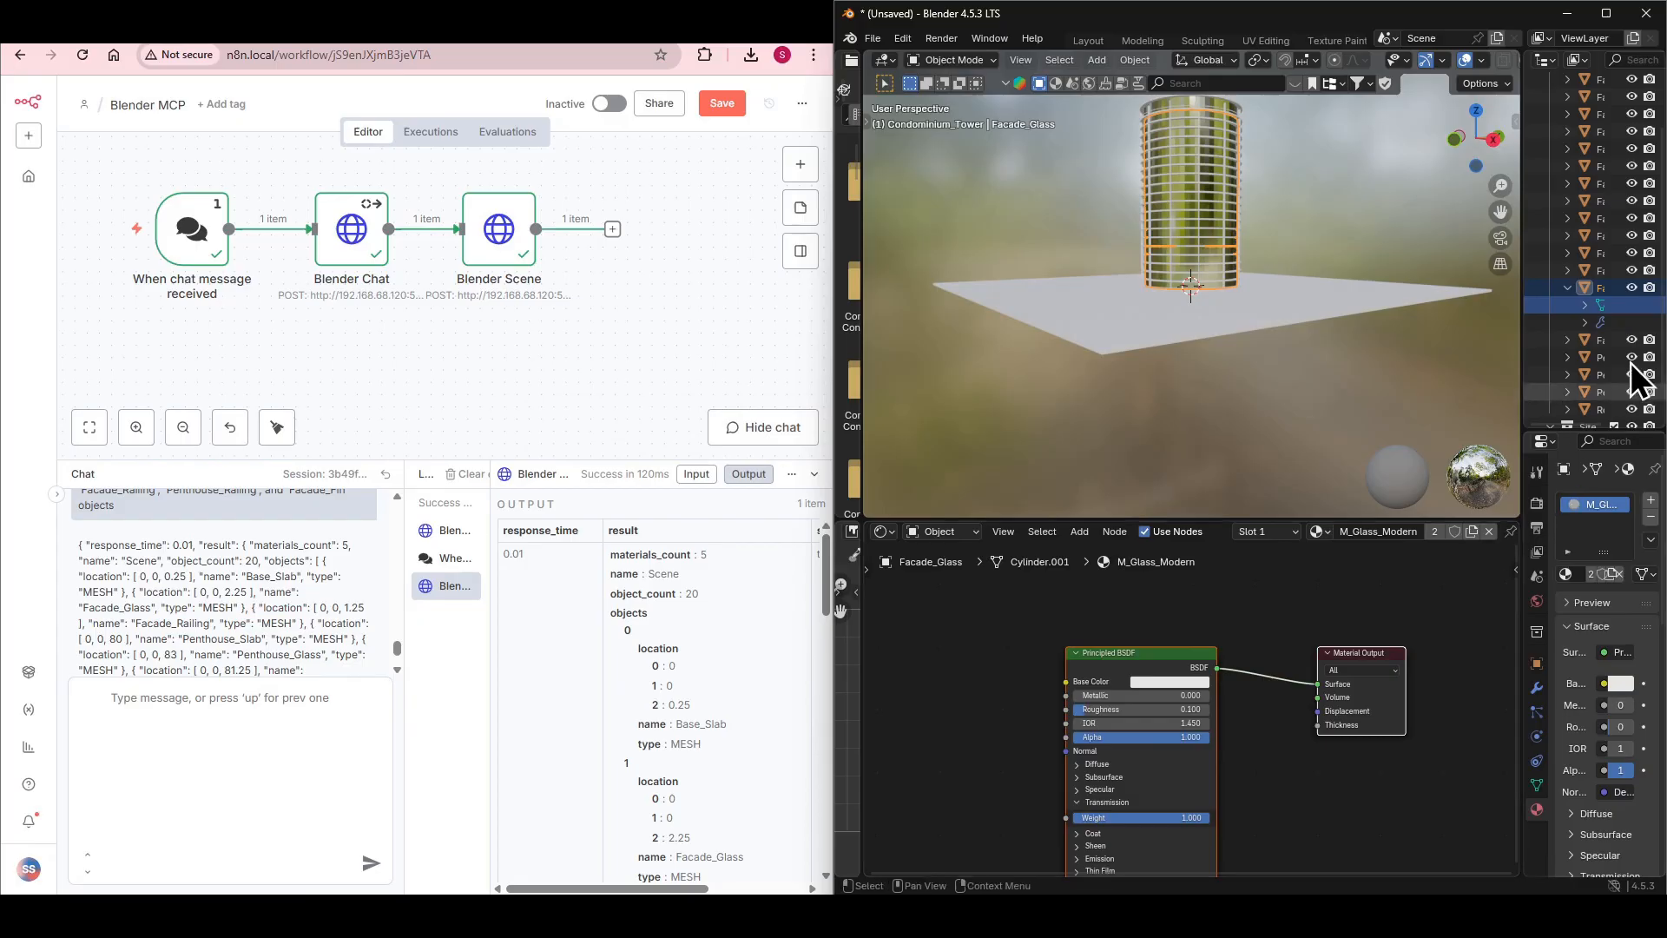
pyautogui.moveTo(1522, 284); pyautogui.dragTo(1472, 285)
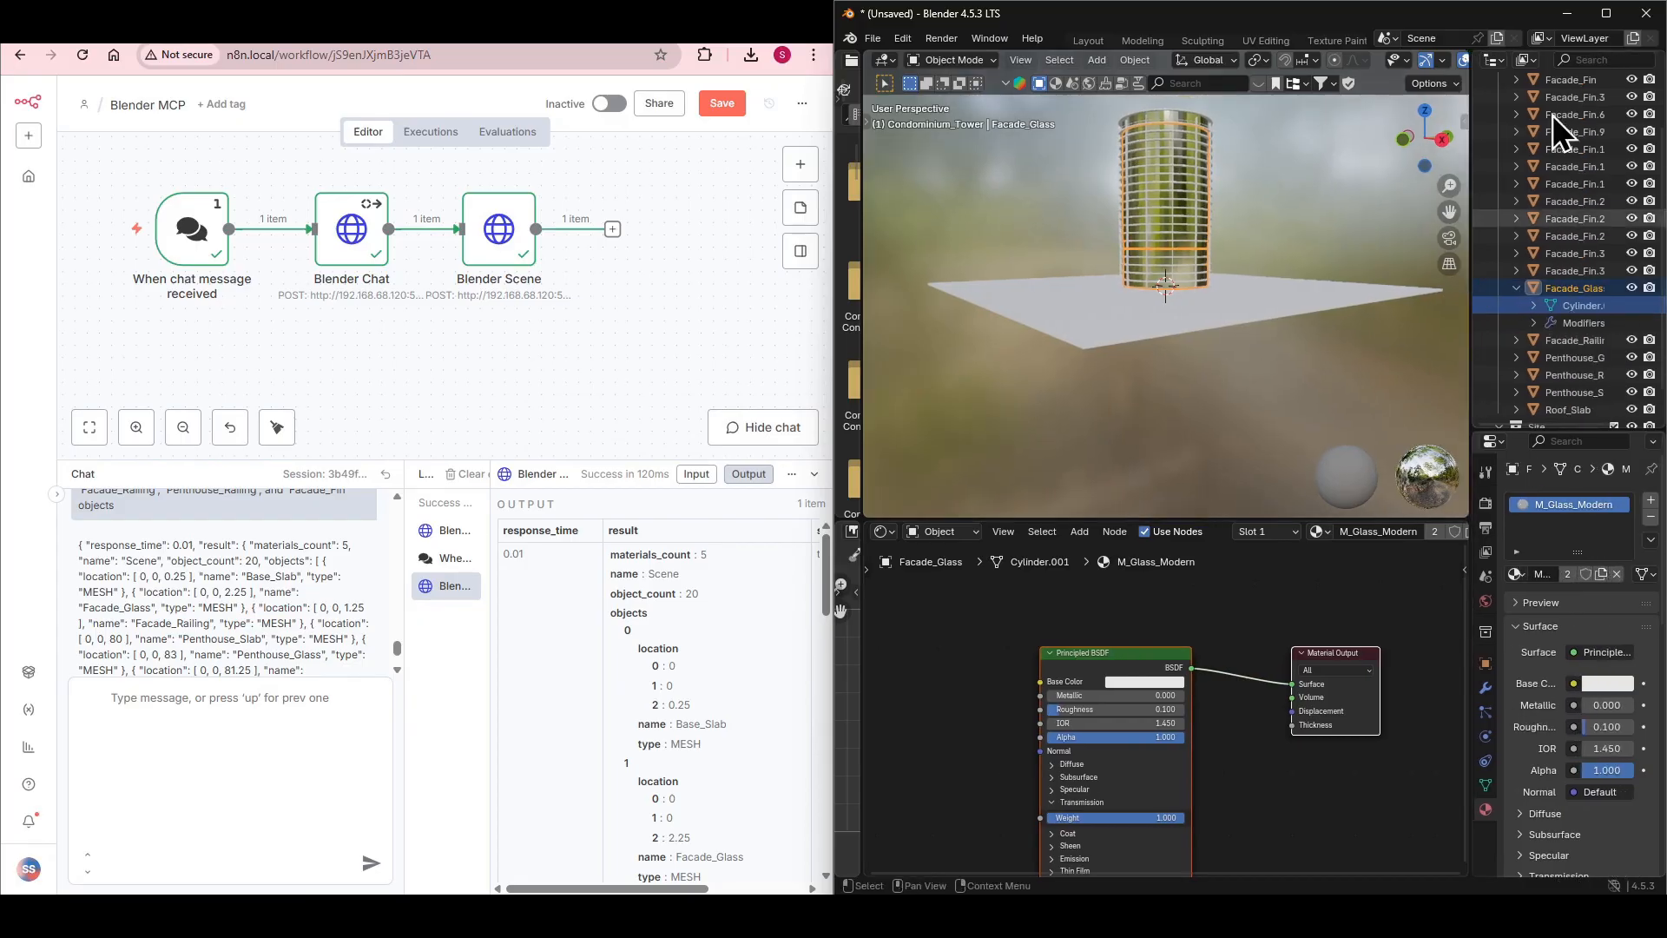
pyautogui.click(1605, 13)
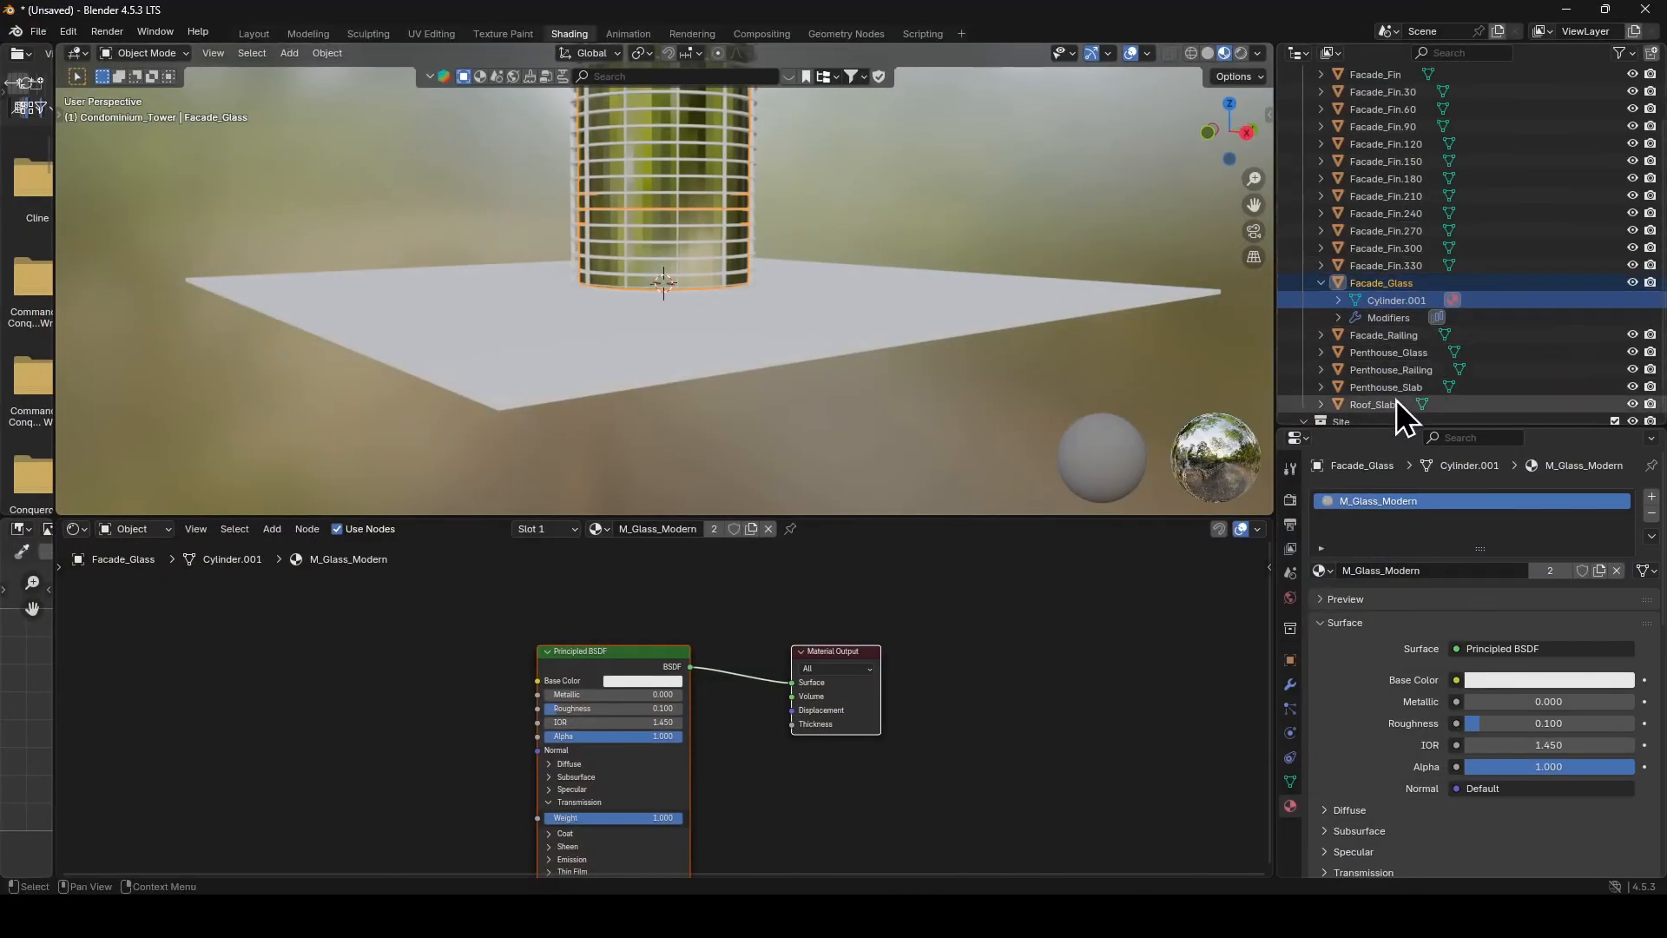
# Step: Expand 'Roof_Slab' to its mesh data, select its 'M_Concrete_Slab' material, and enable nodes for it
pyautogui.scroll(-2, 1422, 378)
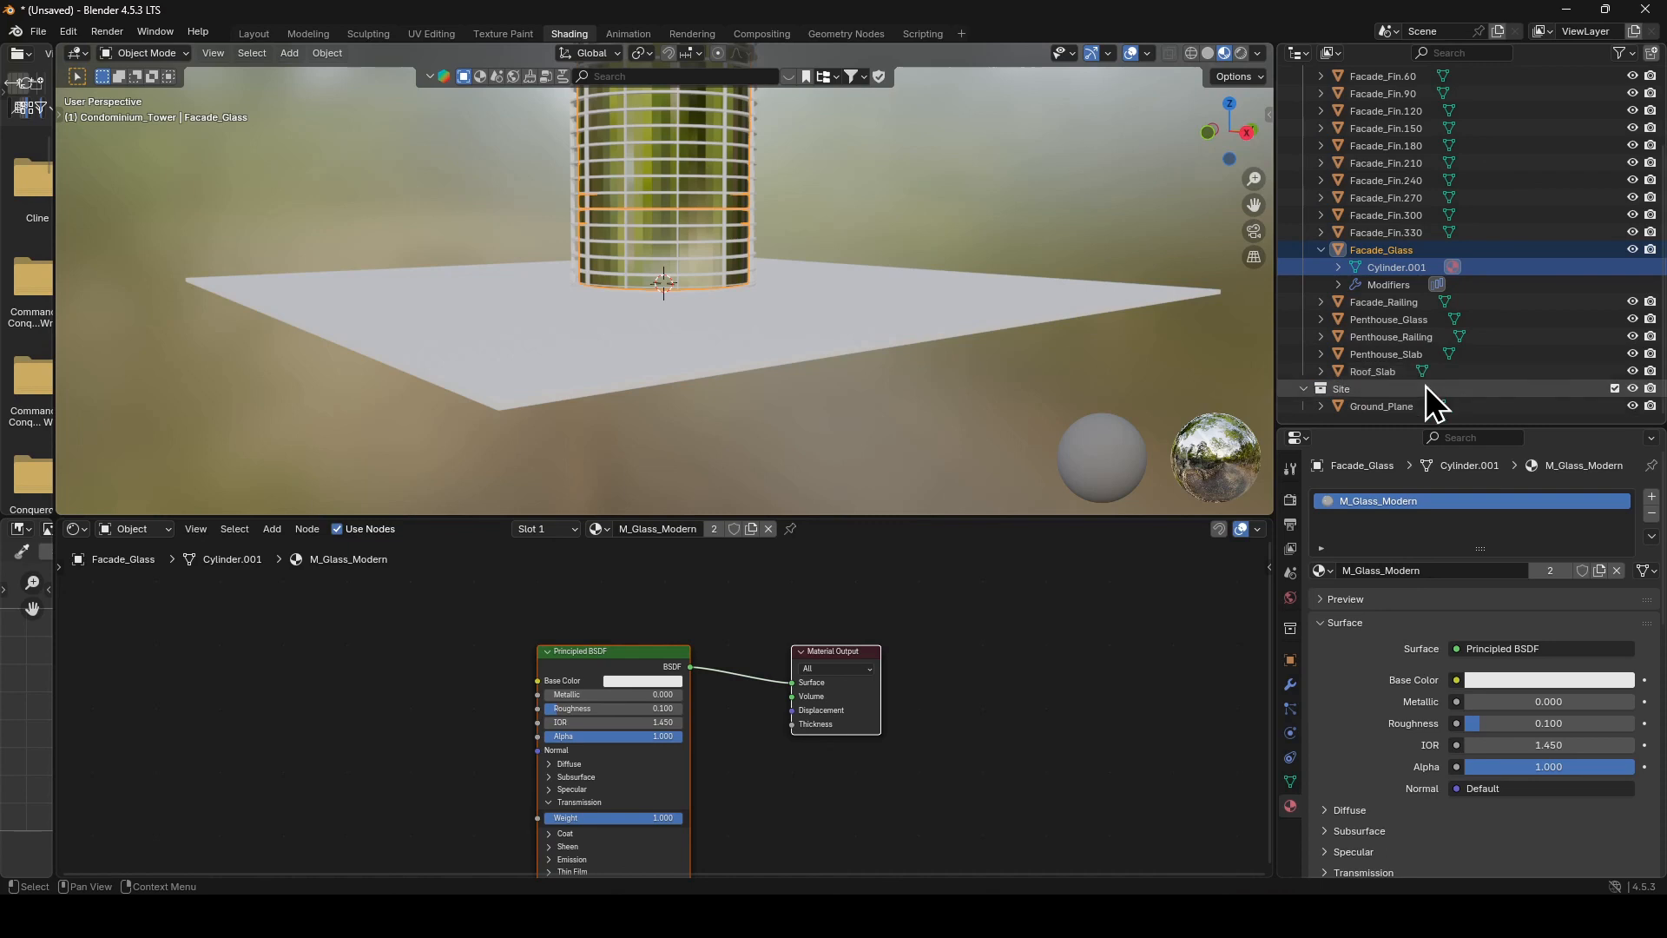
pyautogui.click(1320, 372)
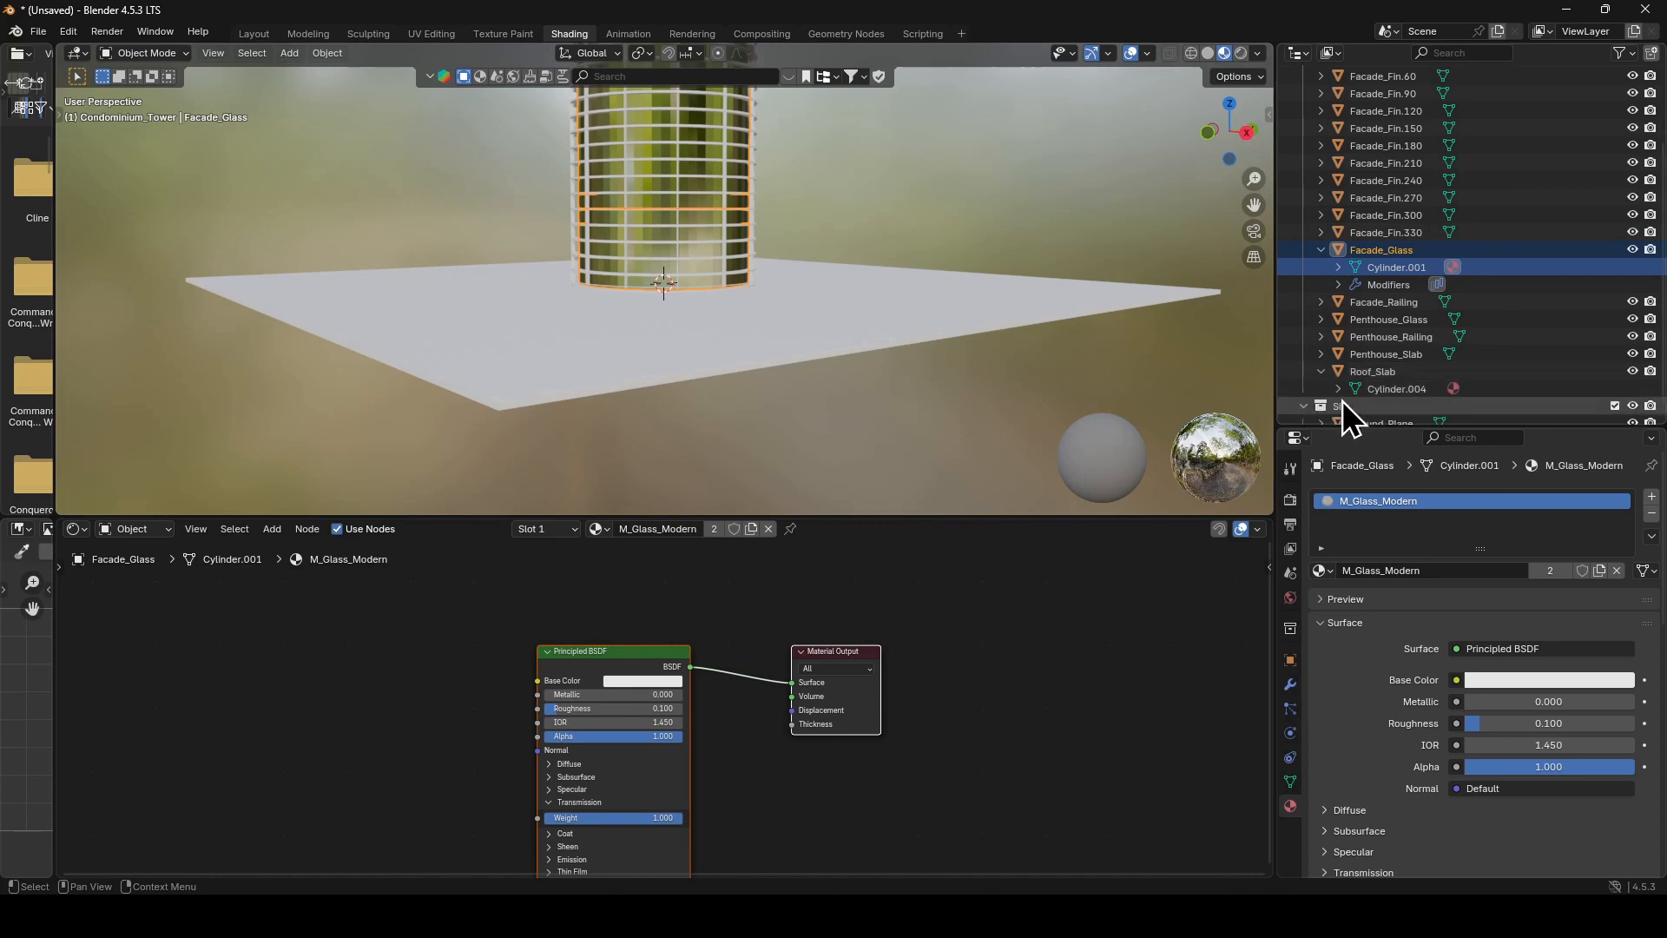
pyautogui.click(1338, 389)
pyautogui.click(1394, 408)
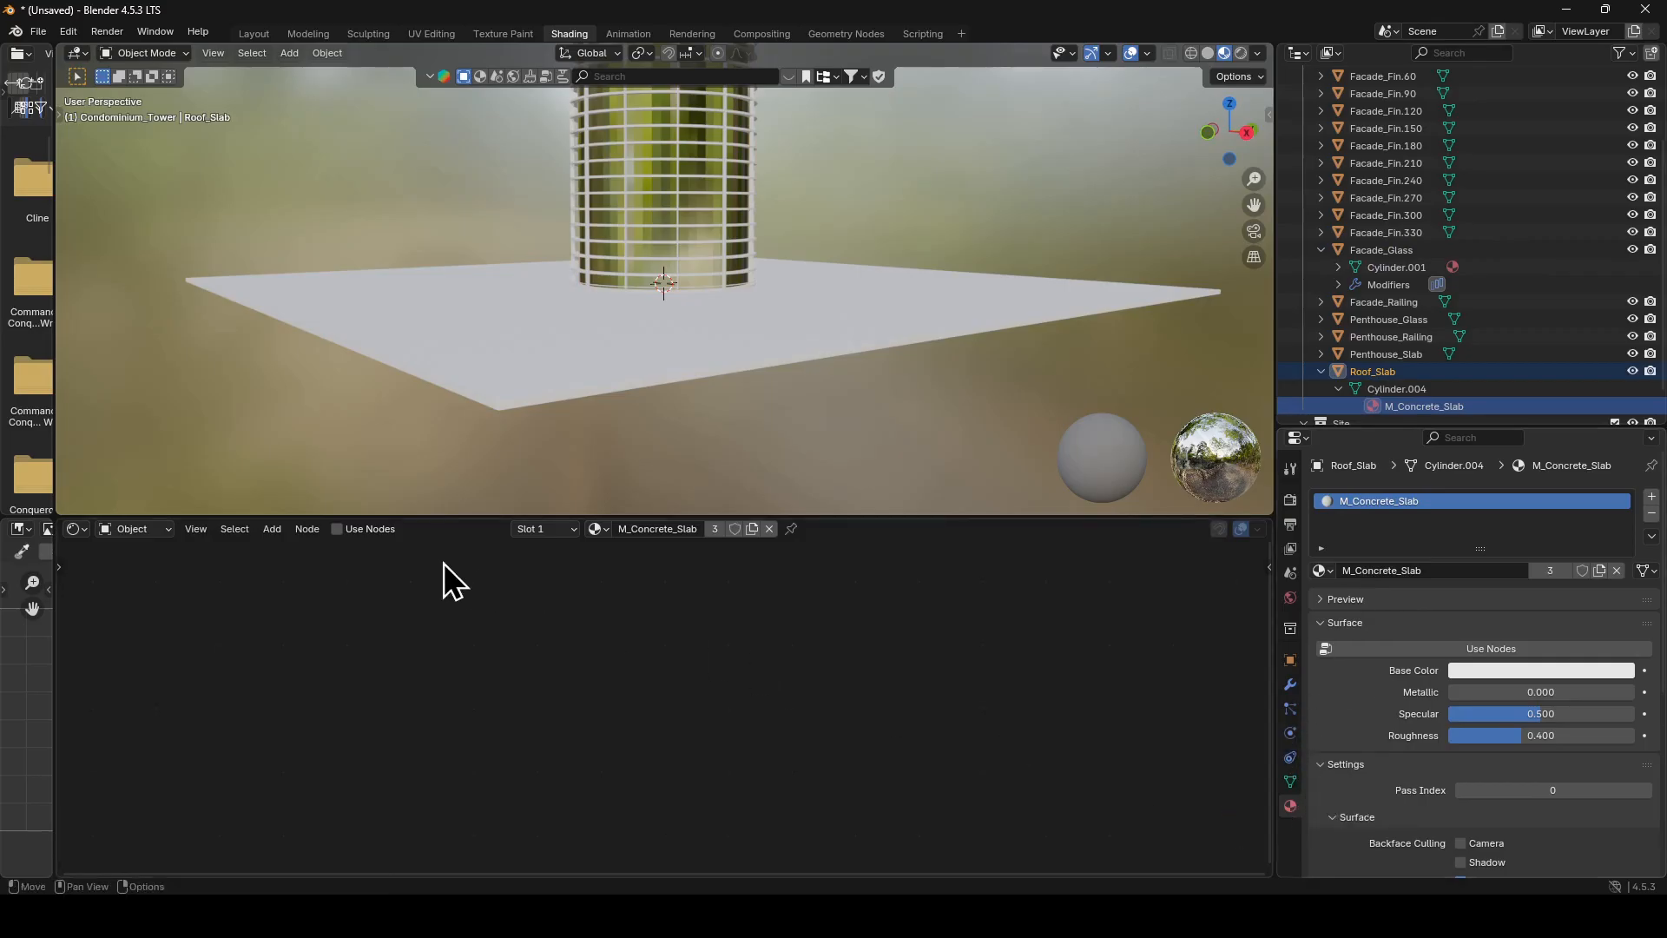
pyautogui.click(337, 529)
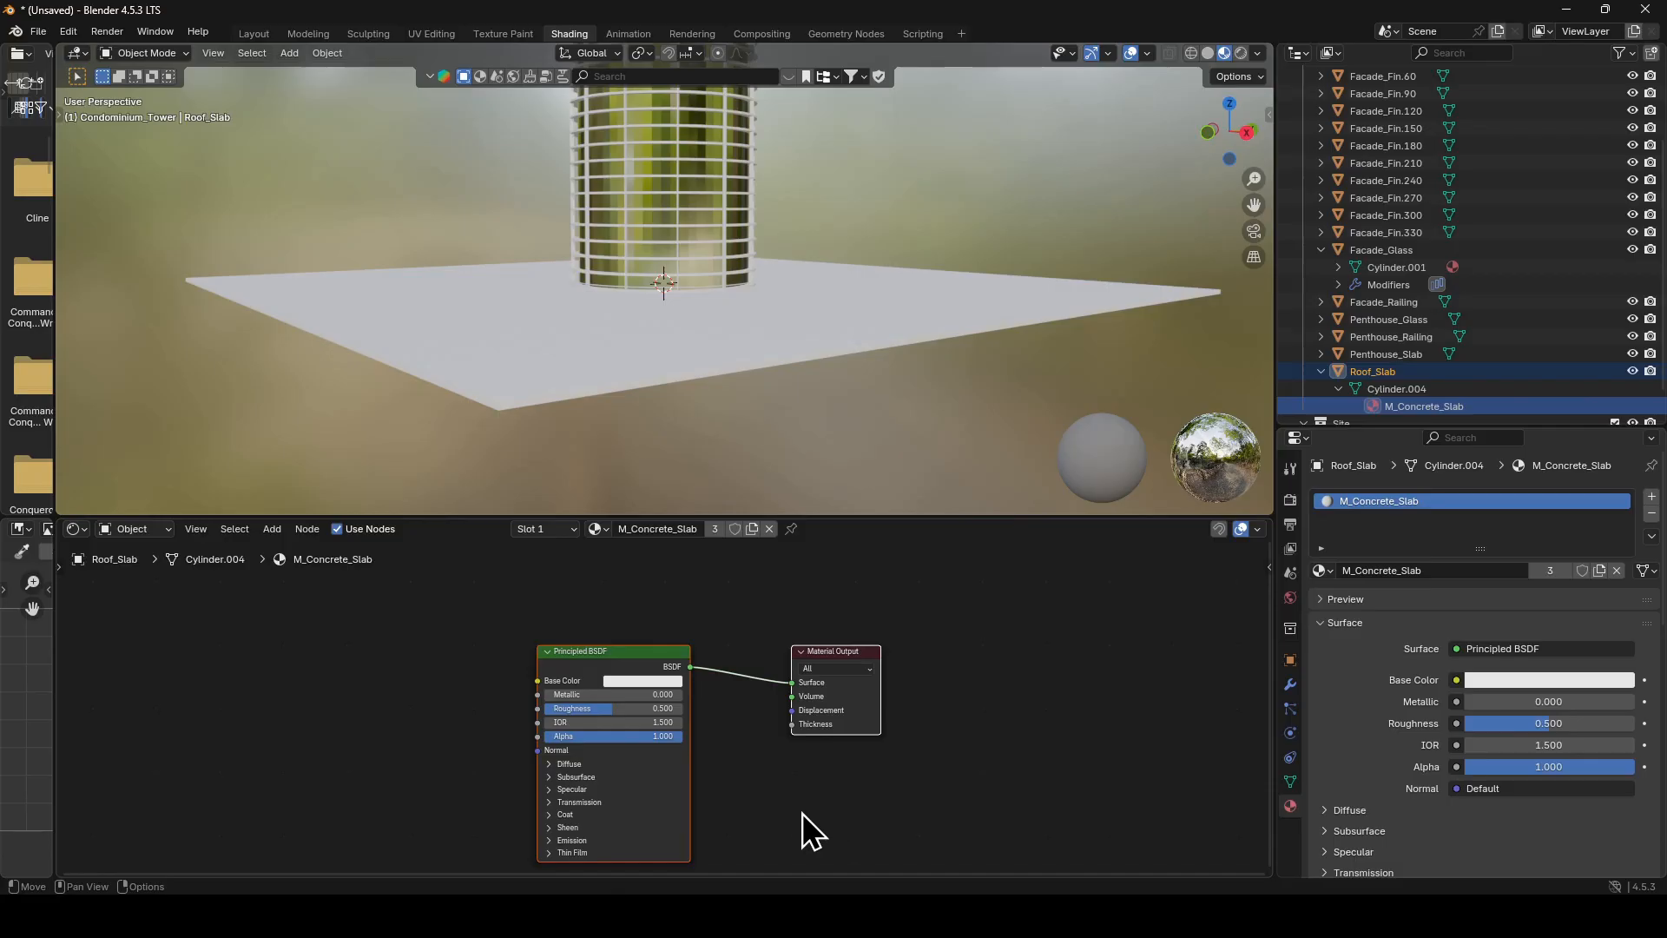
# Step: Set the Base Color of 'M_Concrete_Slab' to a light orange and its Roughness to 0.8
pyautogui.click(1498, 681)
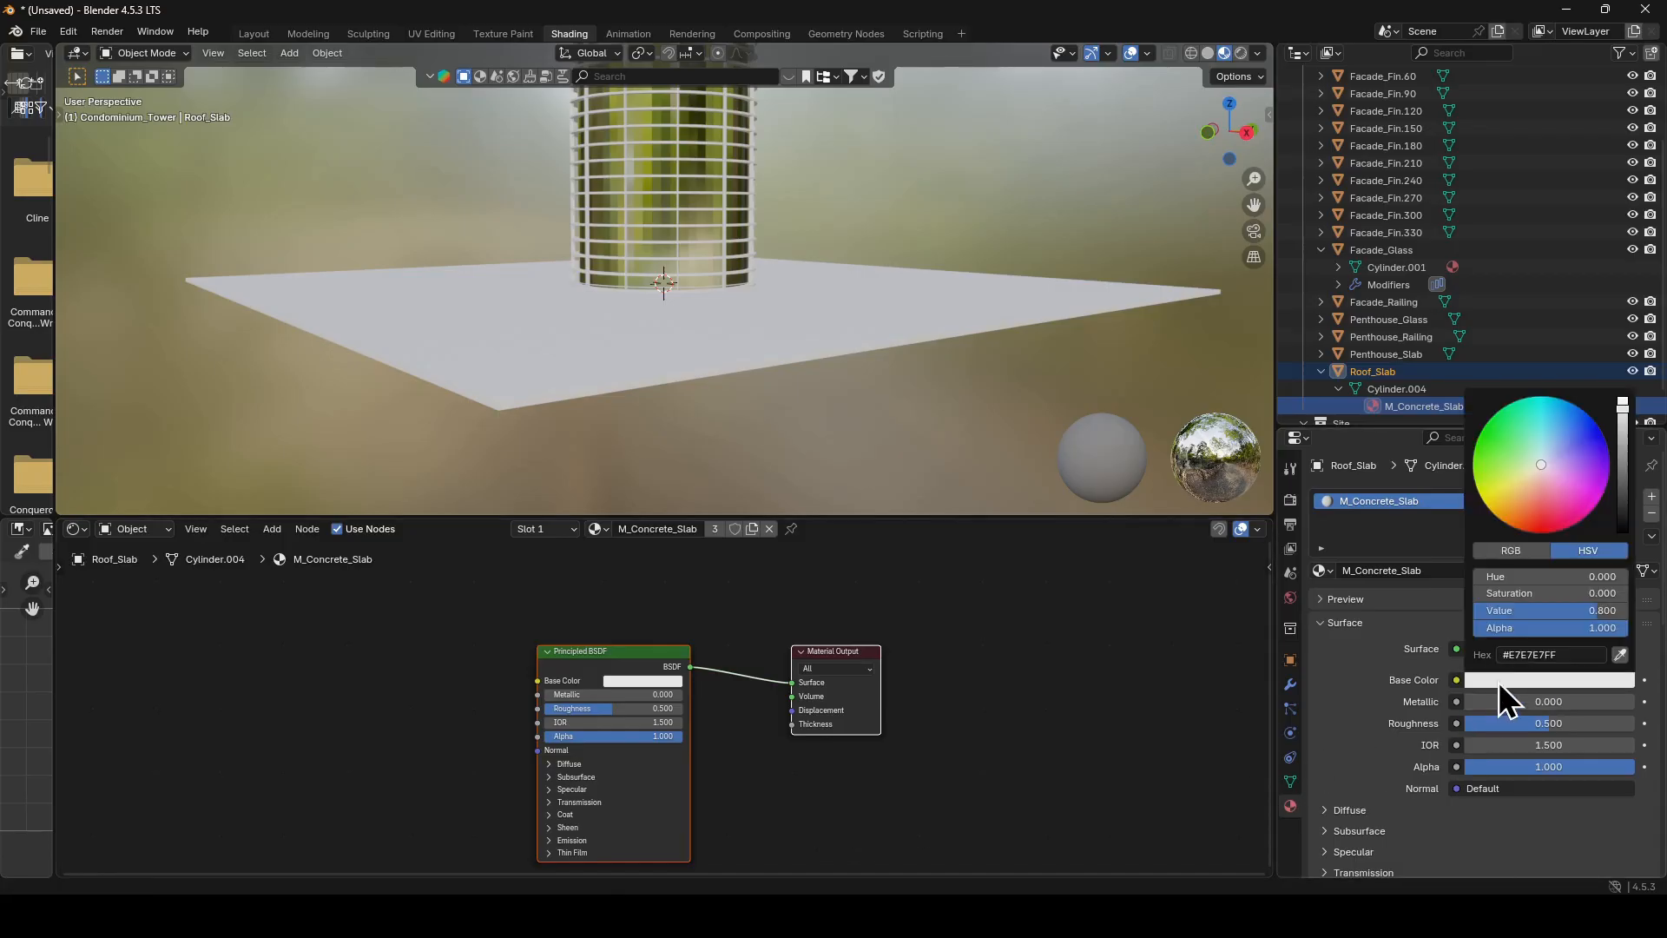
pyautogui.click(1522, 497)
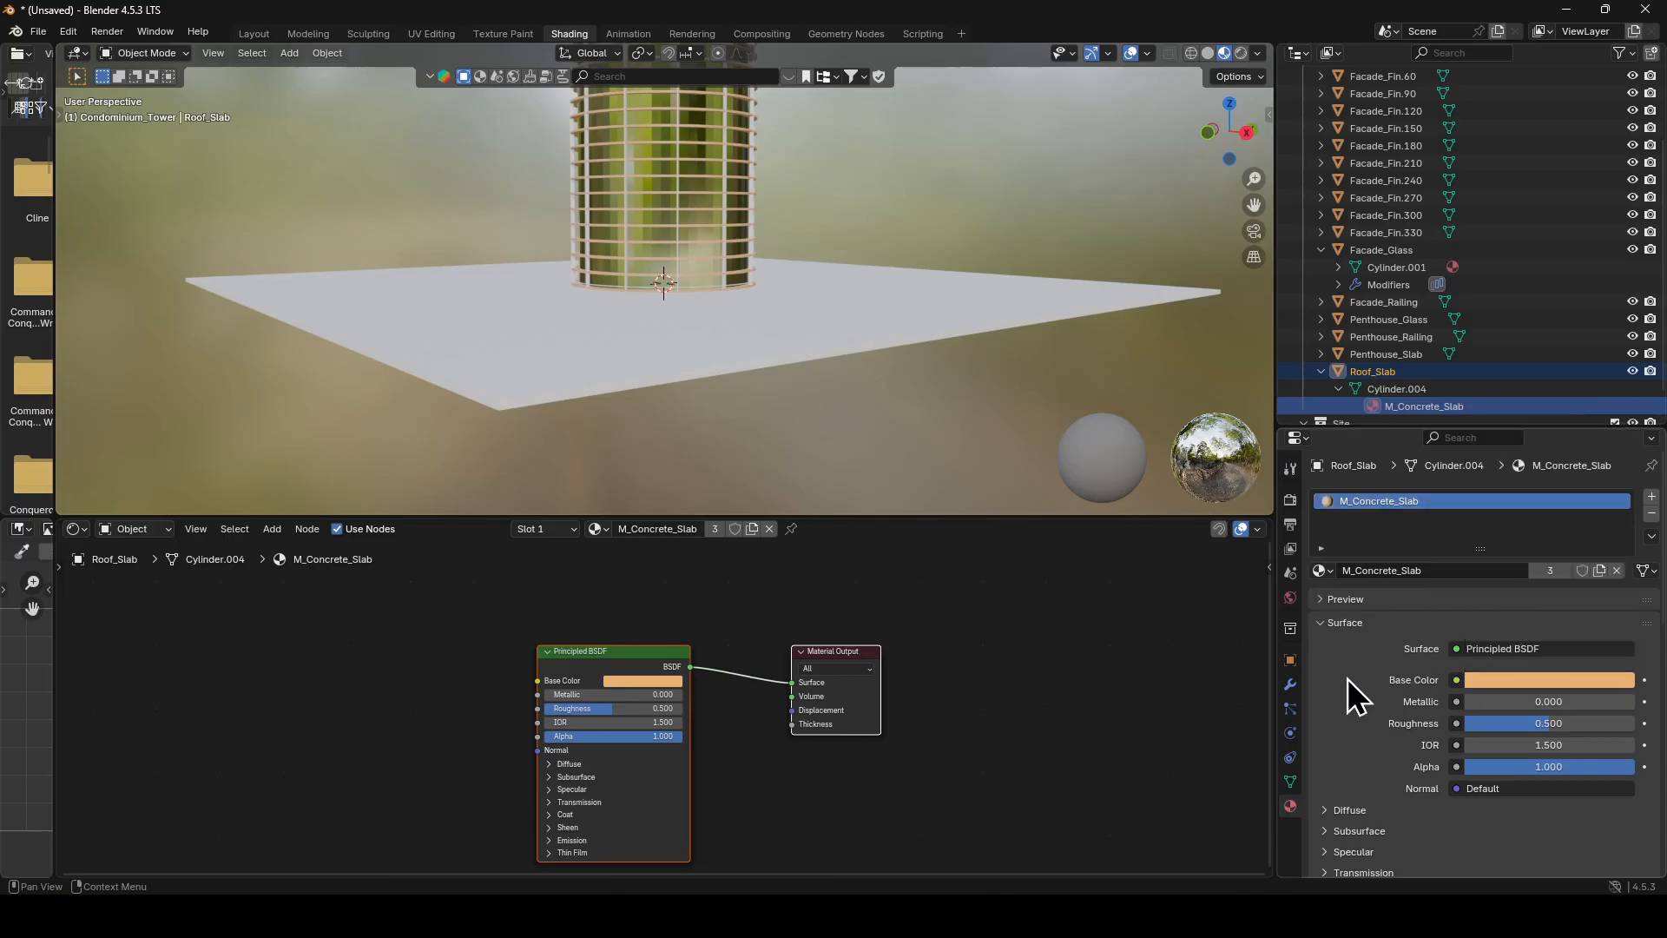
pyautogui.click(1542, 724)
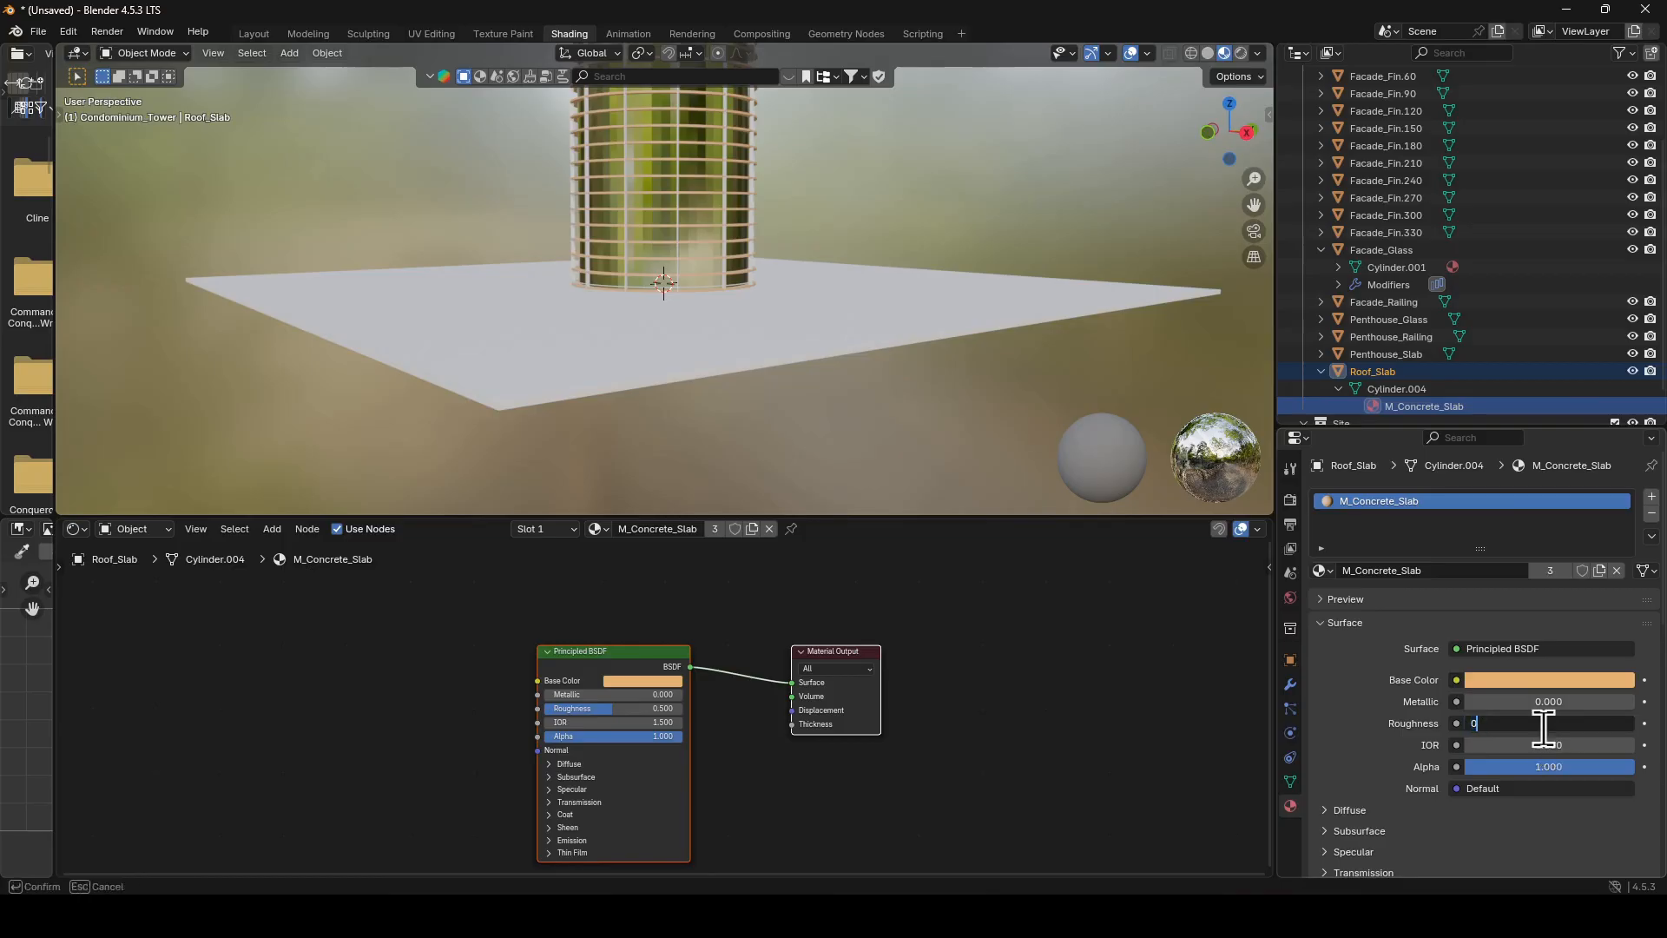
pyautogui.write('0.8')
pyautogui.press('Return')
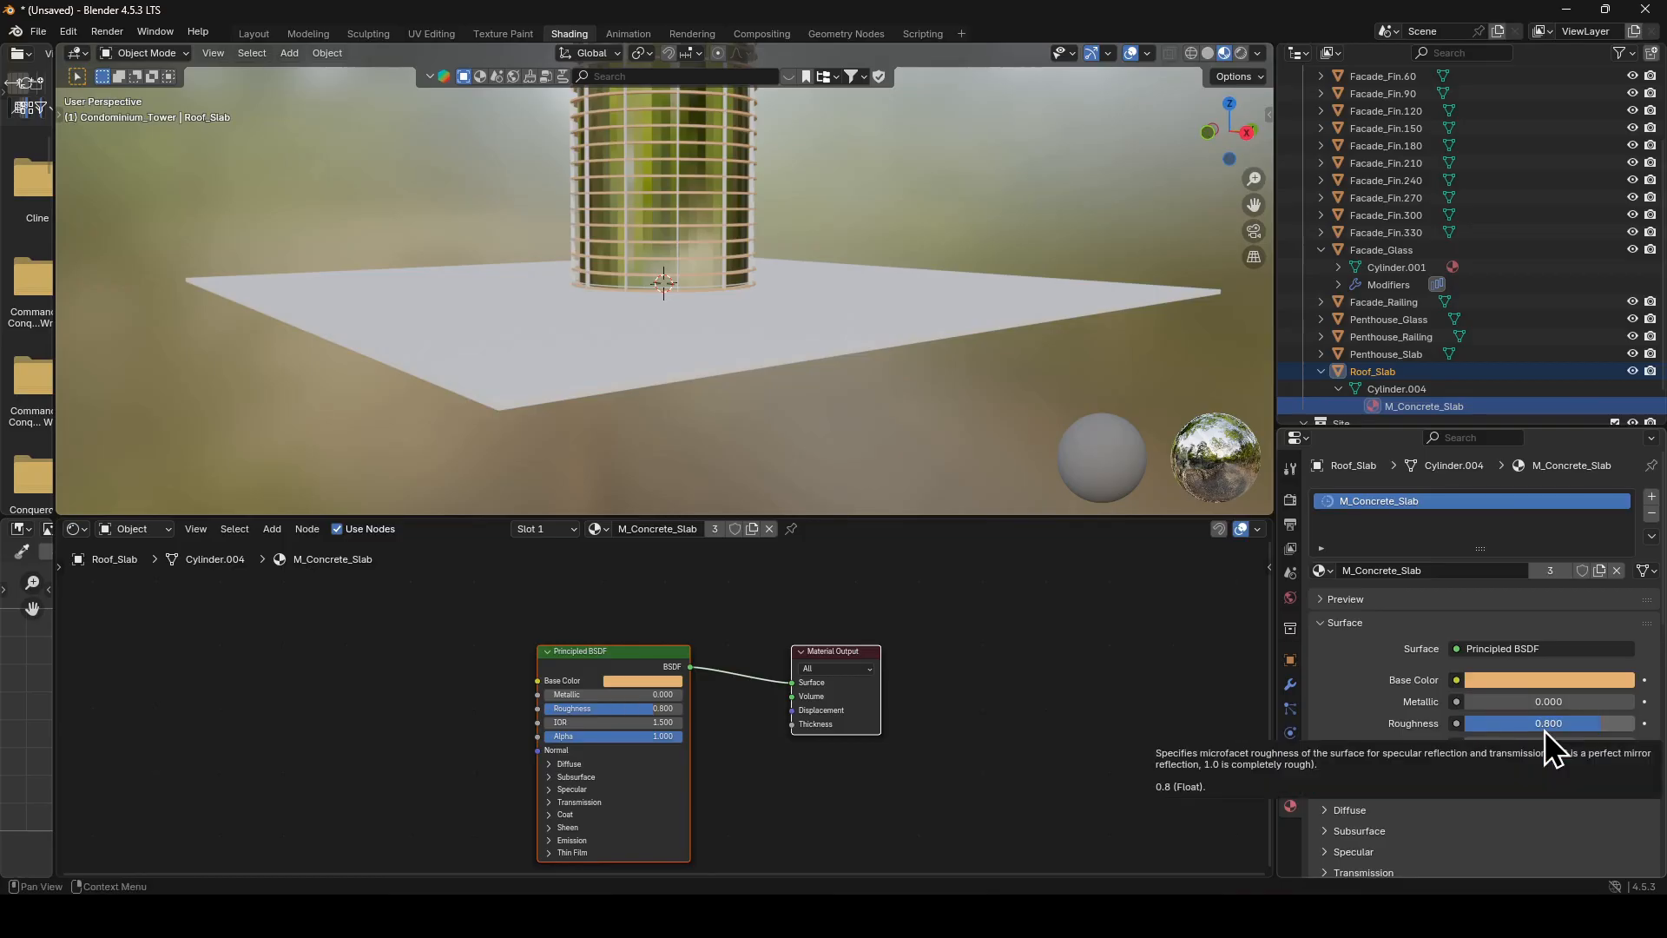
# Step: Set the Metallic value of 'M_Concrete_Slab' to 1.0 and edit its Roughness value
pyautogui.click(1526, 701)
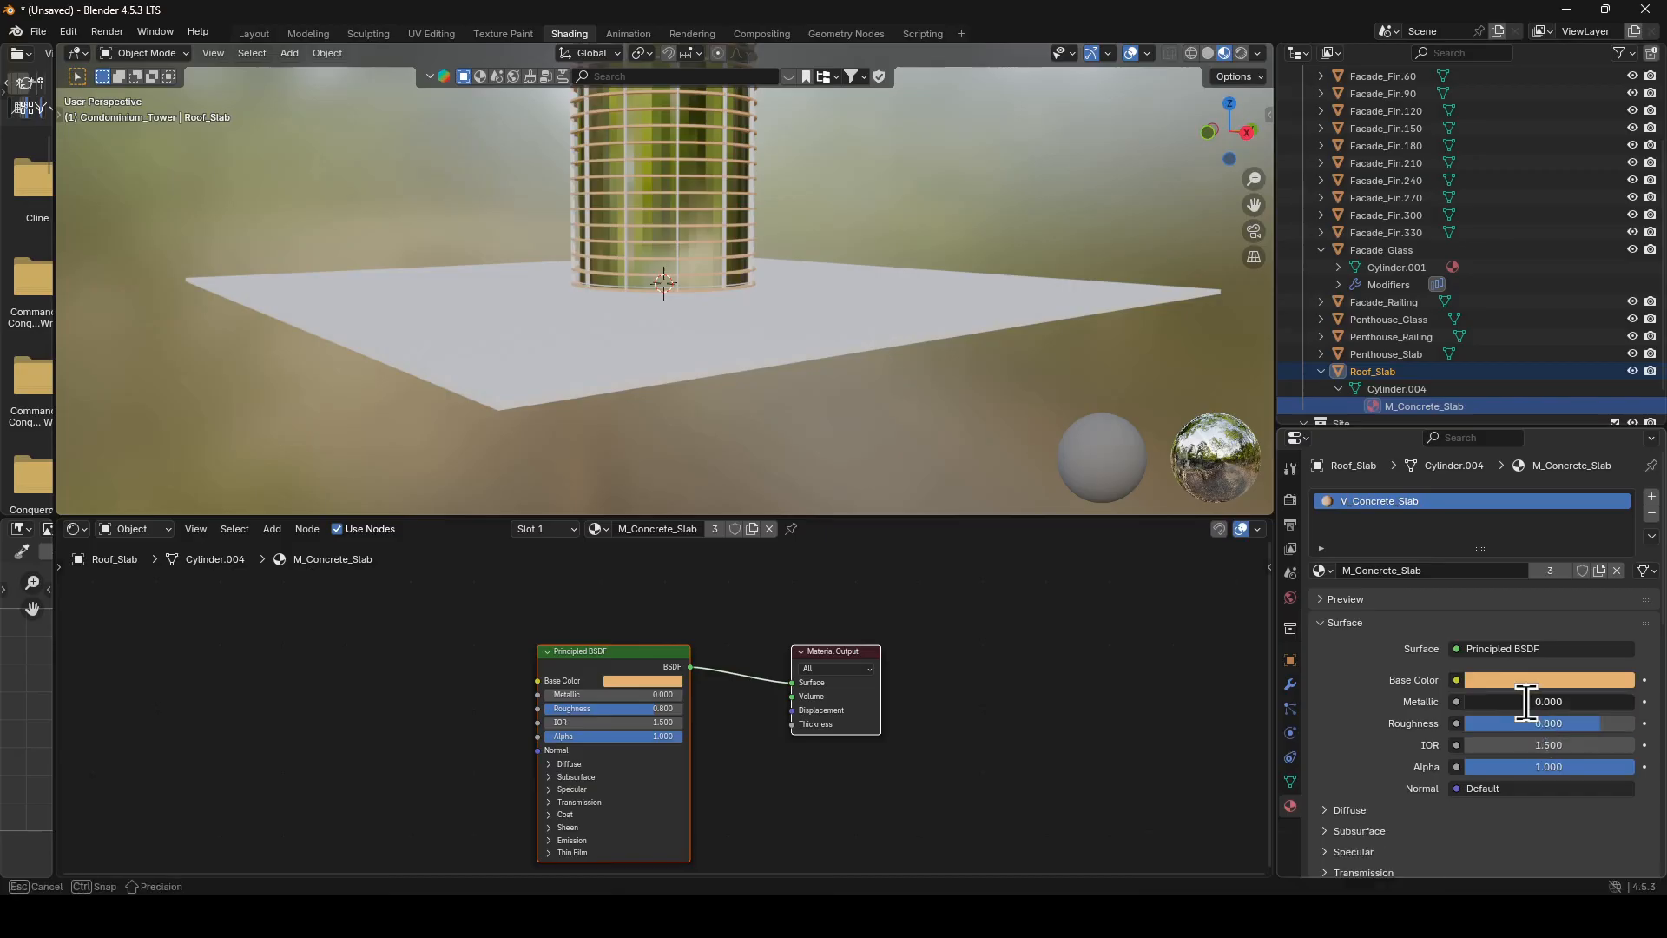
pyautogui.write('1')
pyautogui.press('Return')
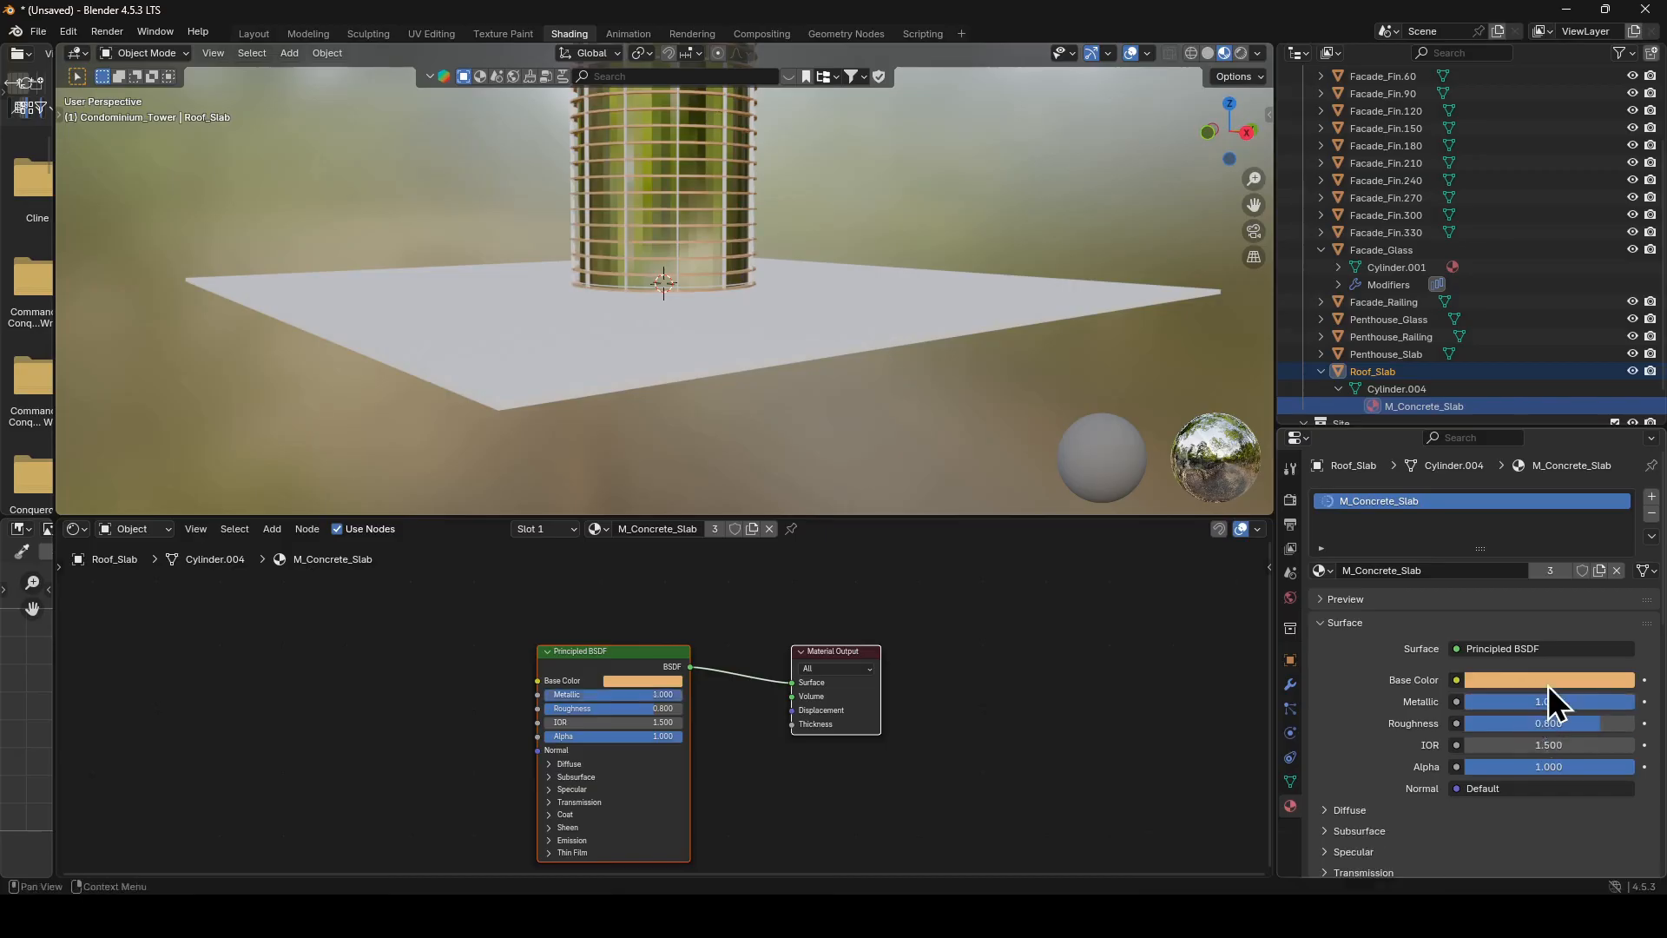
pyautogui.click(1560, 722)
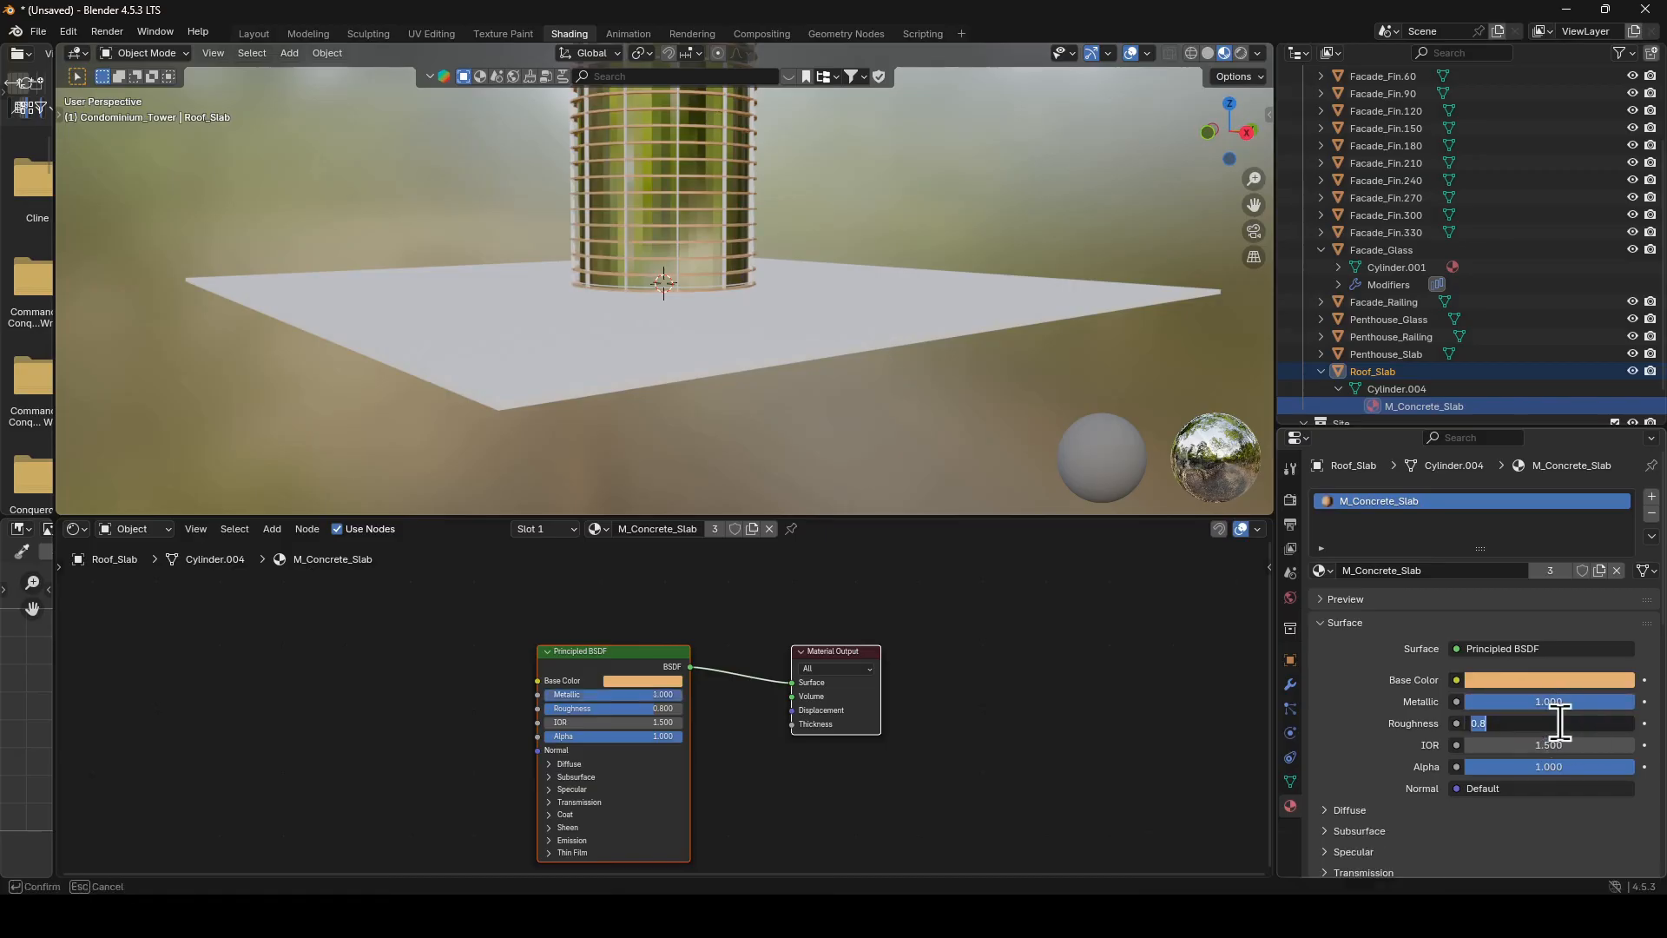
pyautogui.press('Return')
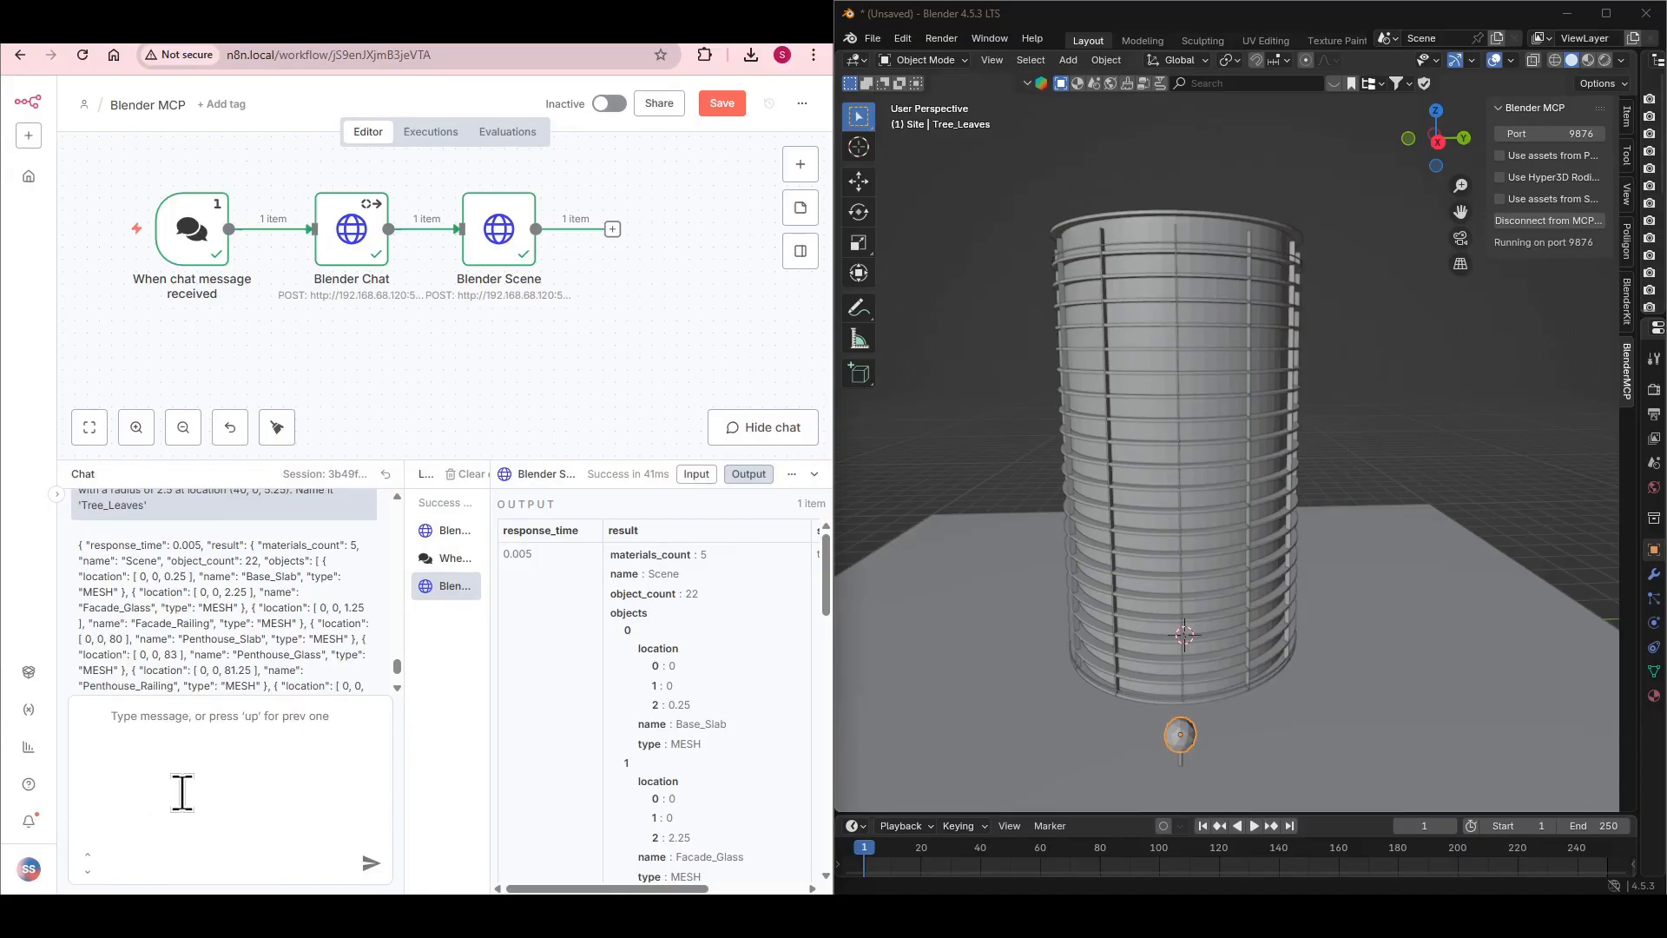
# Step: Send an n8n chat prompt assigning 'M_Tree_Trunk' (#5C3A1E, roughness 0.9) to 'Tree_Trunk' and 'M_Tree_Leaves' (#2A522A, roughness 0.8) to 'Tree_Leaves', and preview materials in Blender
pyautogui.click(205, 868)
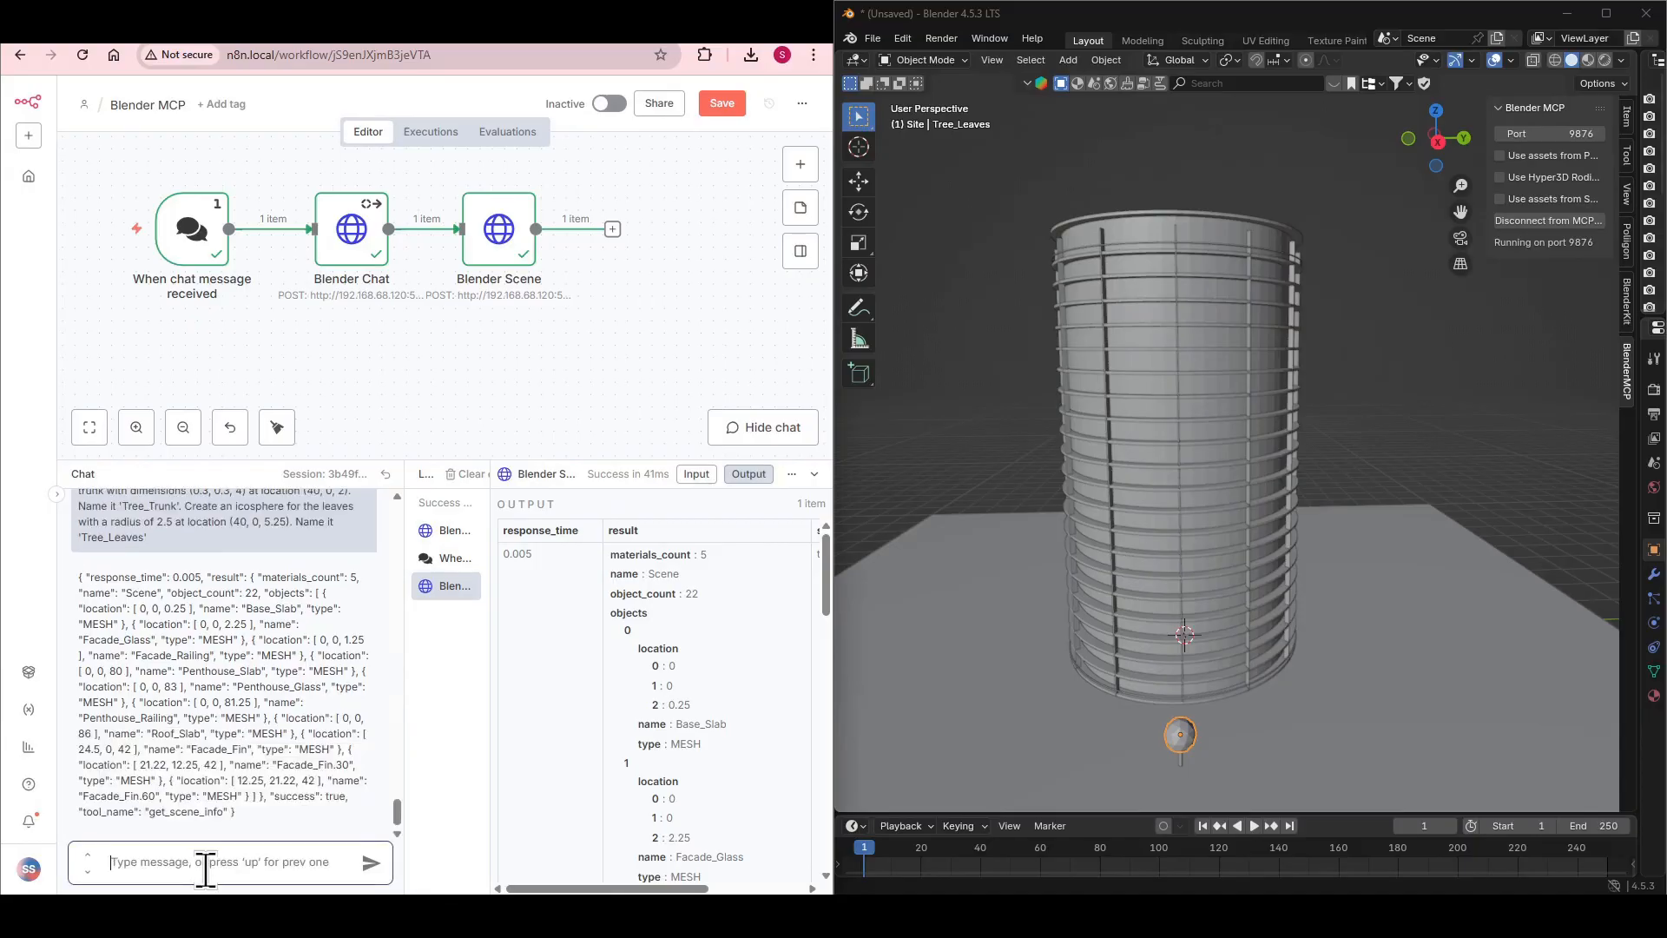
pyautogui.write("Now, let's create and assign their materials. Create a new material named 'M_Tree_Trunk'. Set its 'Base Color' to a dark brown (#5C3A1E) and 'Roughness' to 0.9. Assign the 'M_Tree_Trunk' material to the 'Tree_Trunk' object. Create a new material named 'M_Tree_Leaves'. Set its 'Base Color' to a forest green (#2A522A) and 'Roughness' to 0.8. Assign the 'M_Tree_Leaves' material to the 'Tree_Leaves' object")
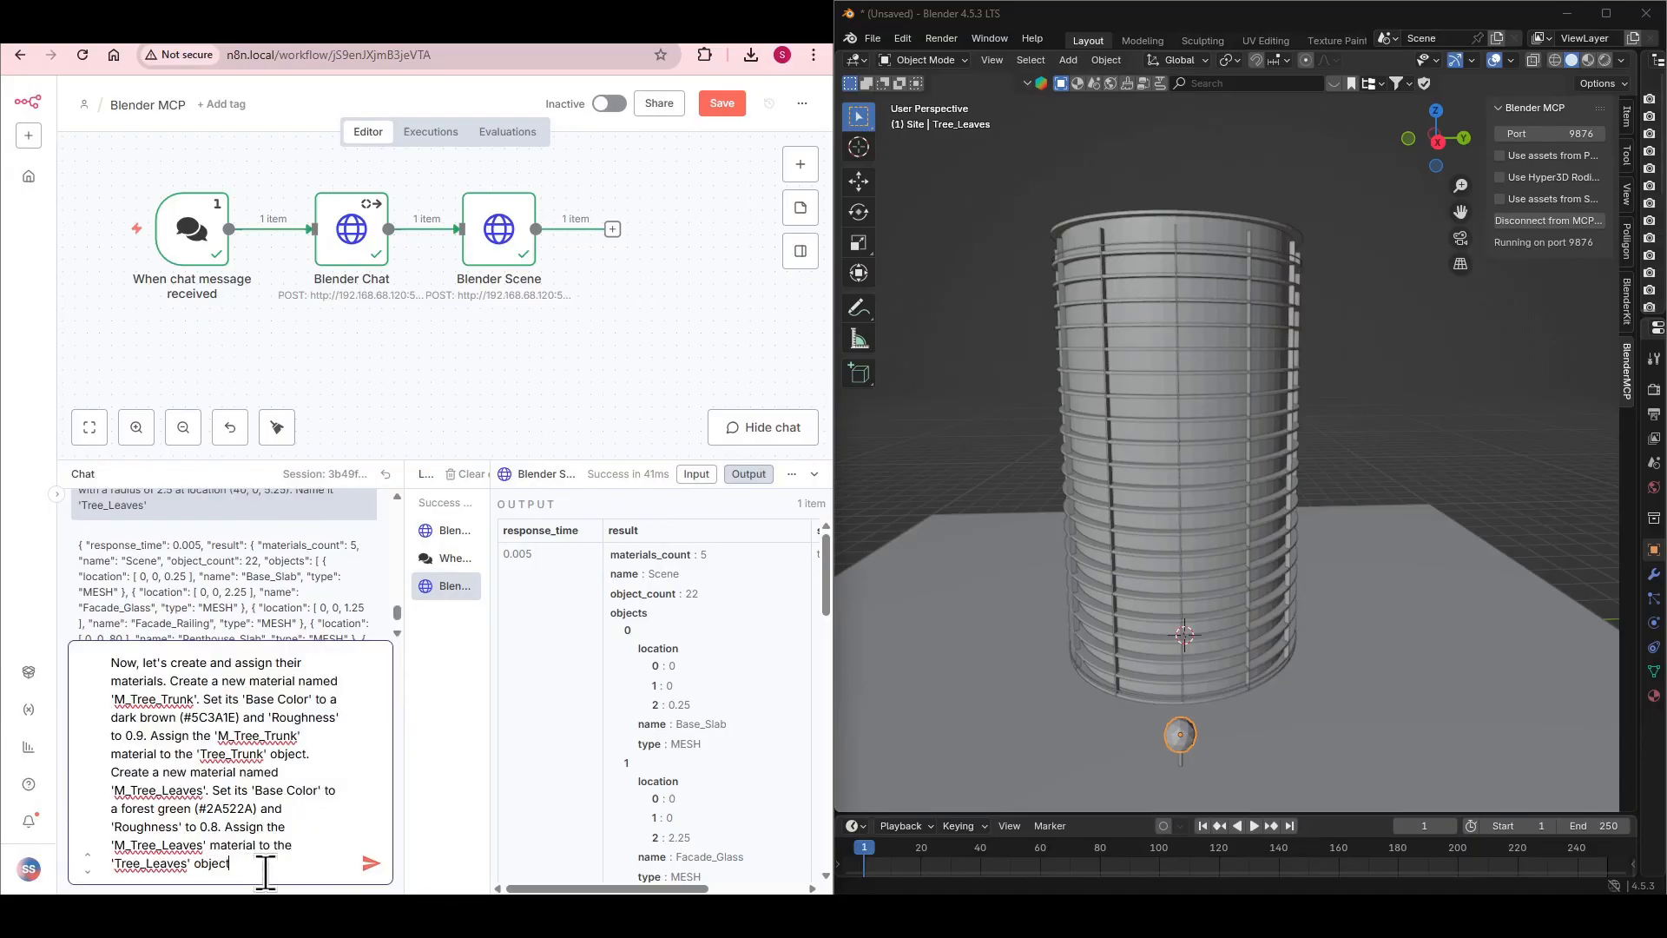
pyautogui.click(370, 865)
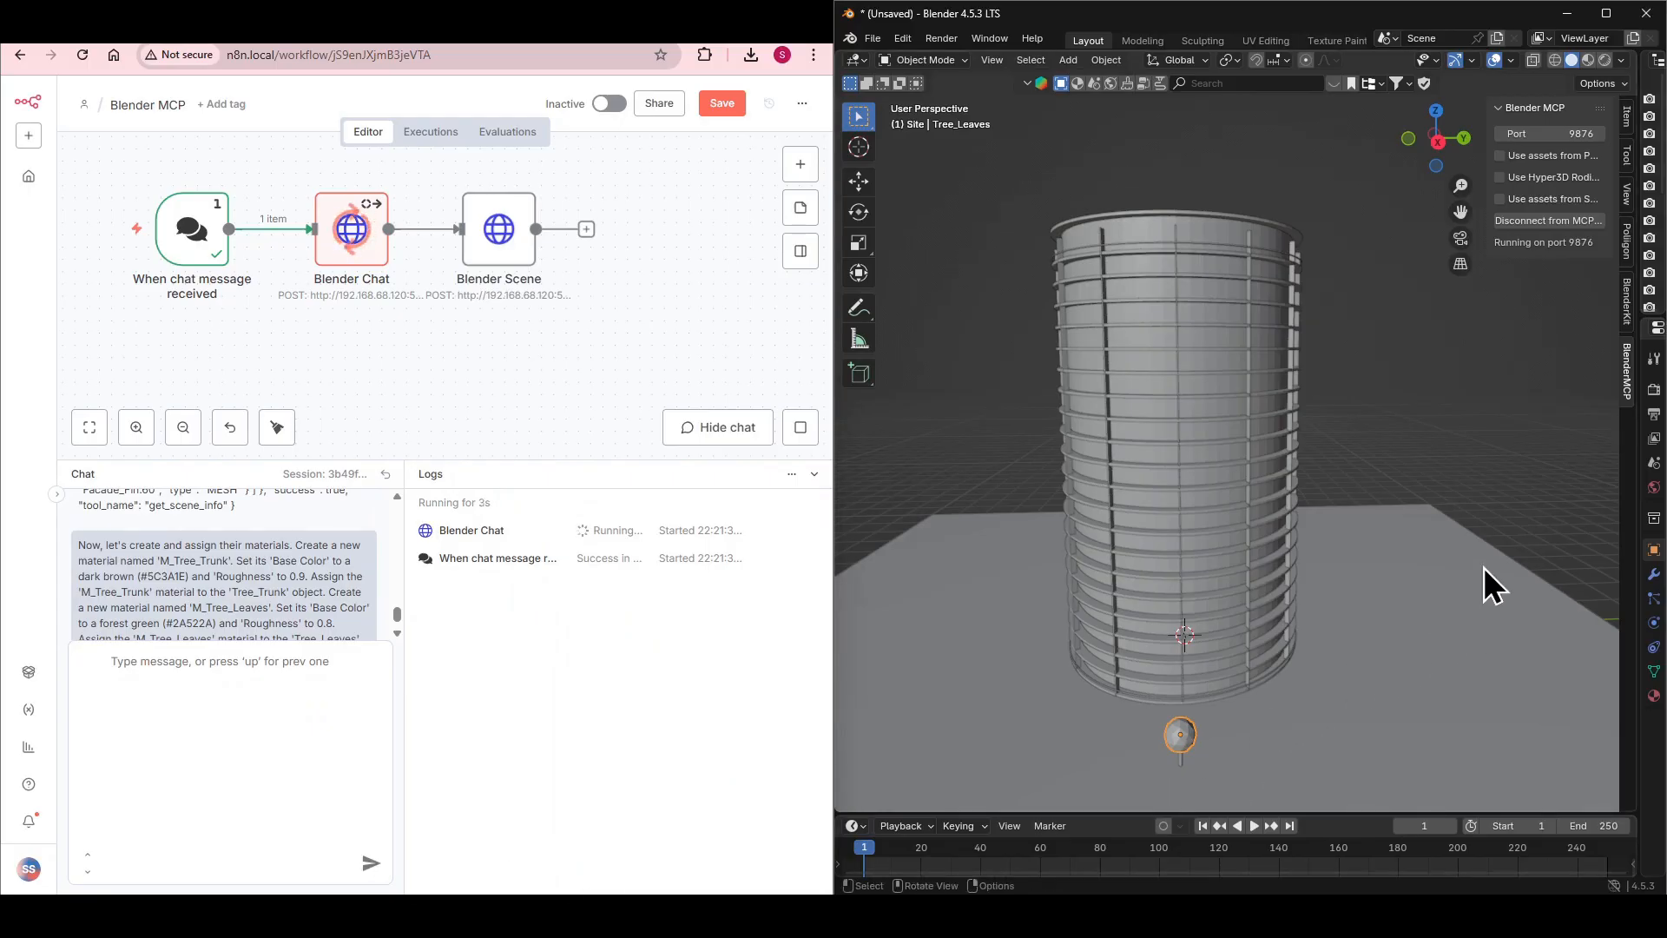
pyautogui.click(1588, 60)
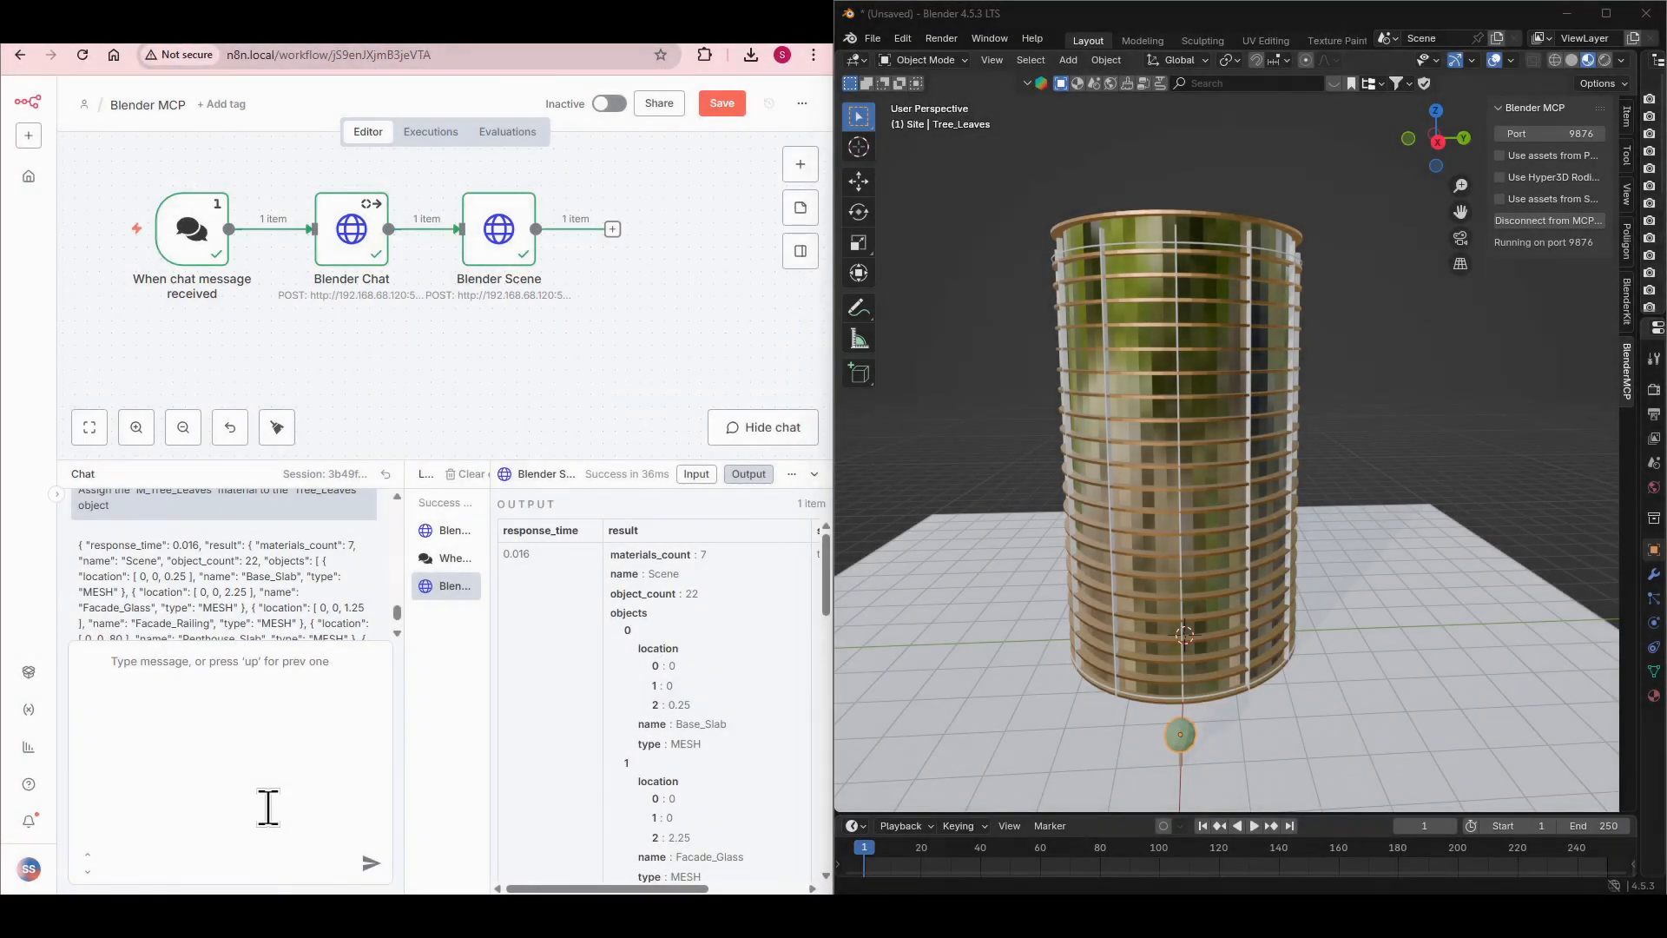
# Step: Send a chat prompt to join 'Tree_Trunk' and 'Tree_Leaves', with the trunk active, into one object named 'Tree_Prototype'
pyautogui.click(264, 800)
pyautogui.write("The parts are now correctly textured. Let's combine them into the final prototype. Select both the 'Tree_Trunk' and 'Tree_Leaves' objects. Make the 'Tree_Trunk' the active object. Join the two objects into one. Name the final, combined object 'Tree_Prototype'")
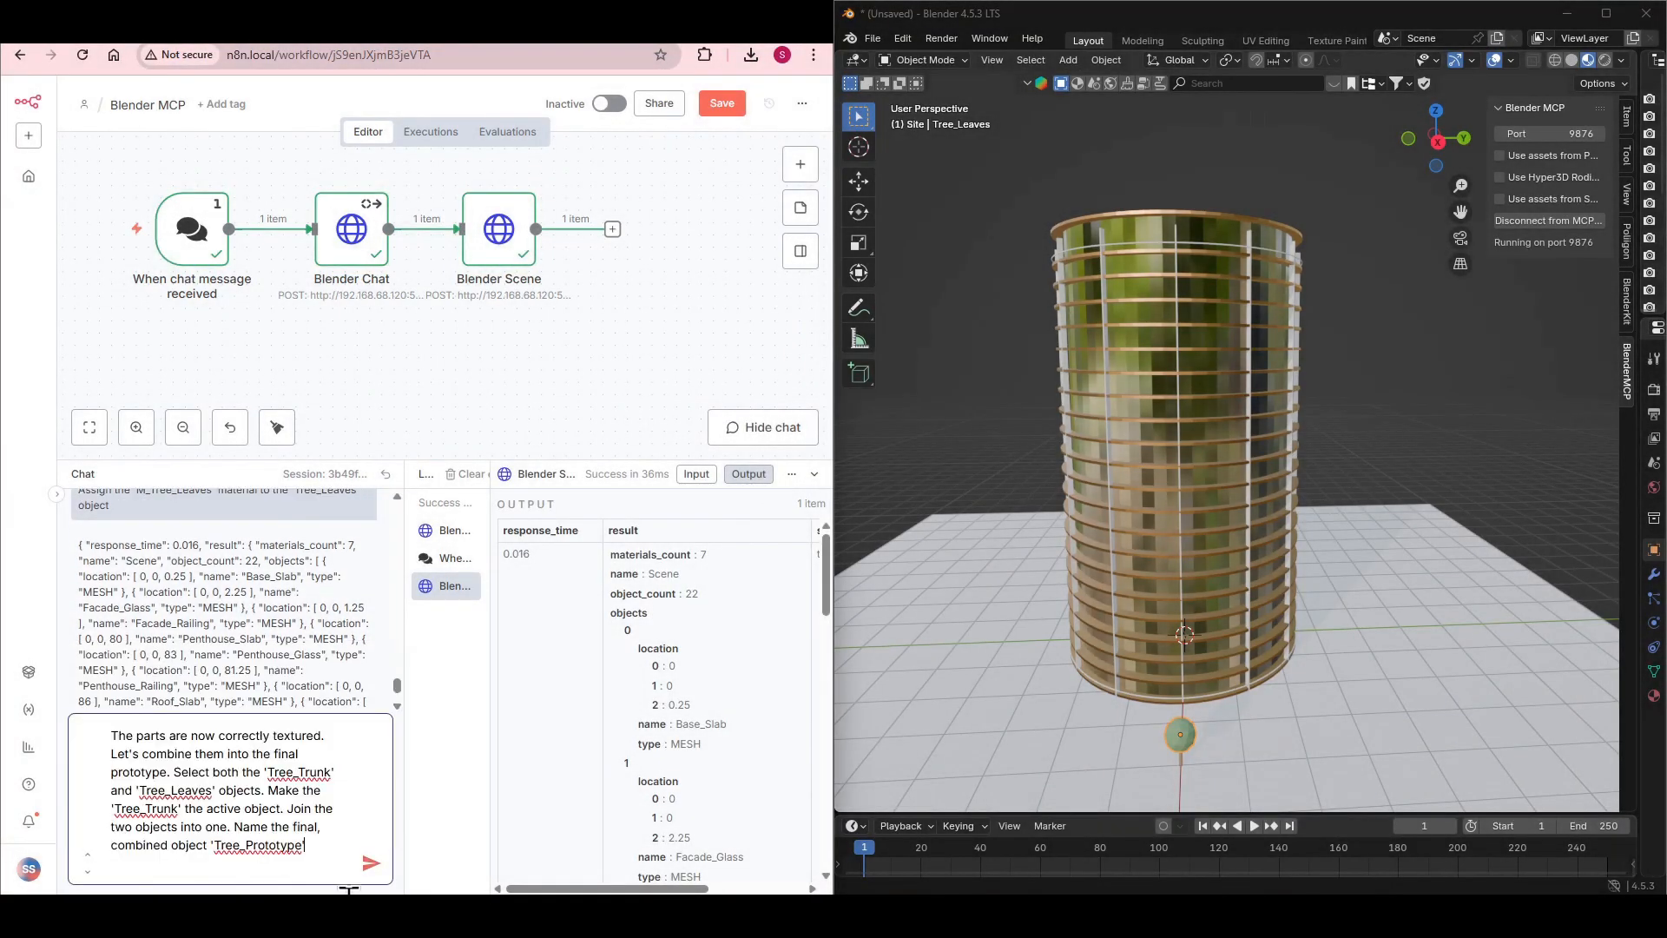
pyautogui.click(369, 864)
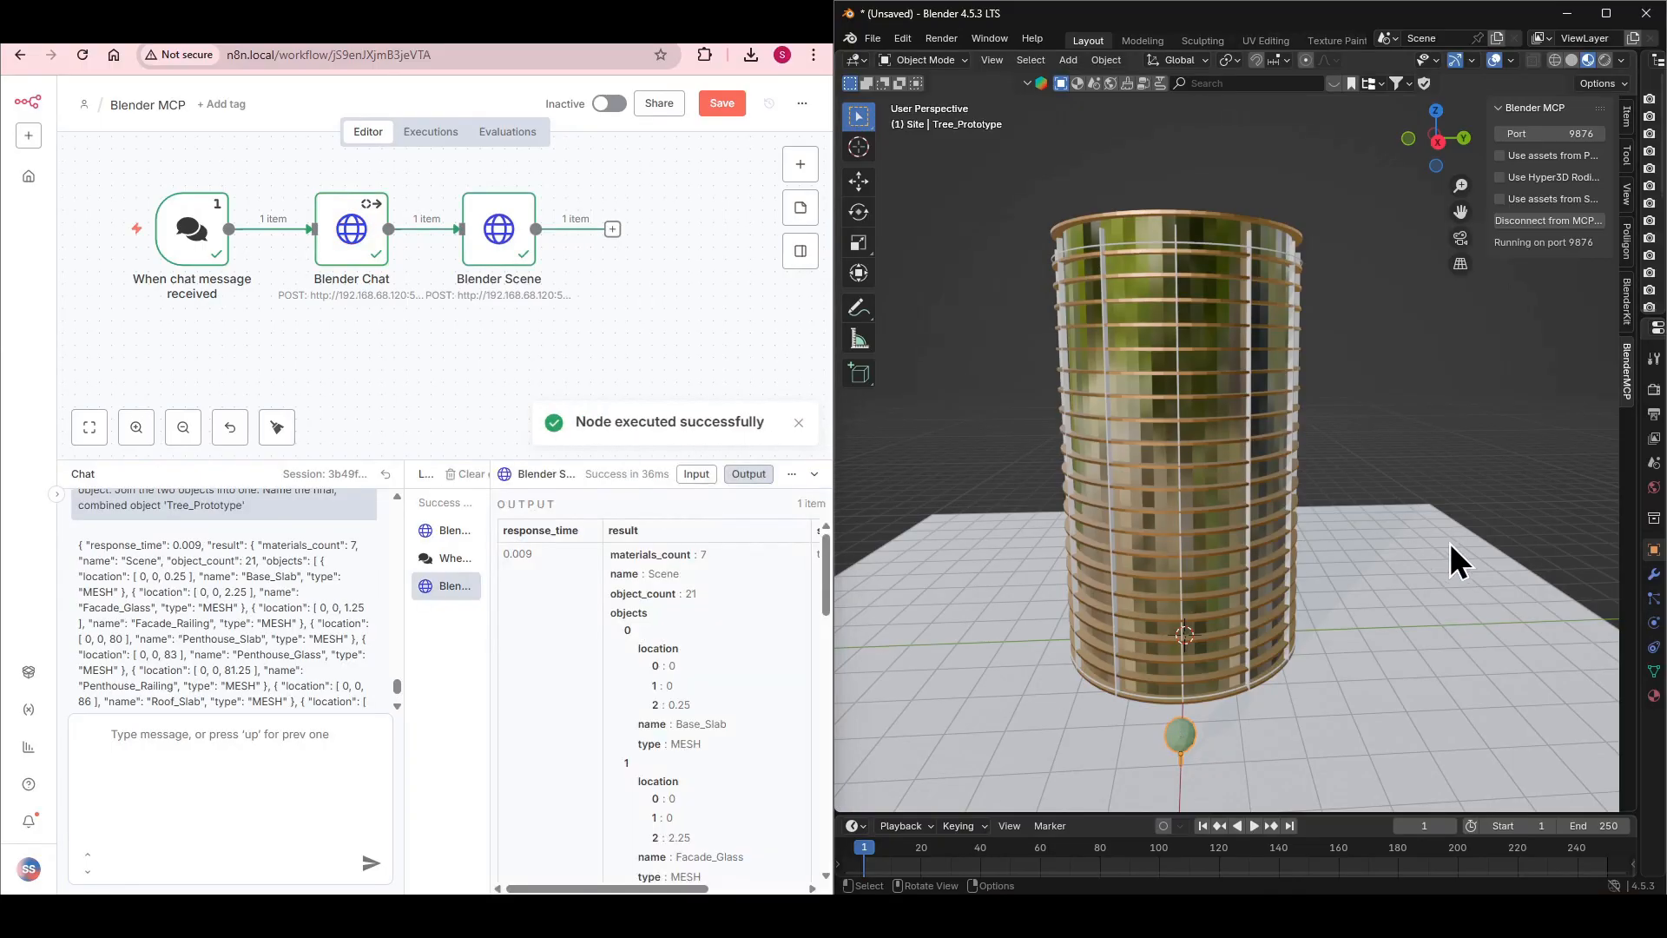
# Step: Widen Blender's Outliner area, collapse the Condominium_Tower collection and expand 'Tree_Prototype' to inspect the joined object's data
pyautogui.moveTo(1503, 524); pyautogui.dragTo(1354, 524)
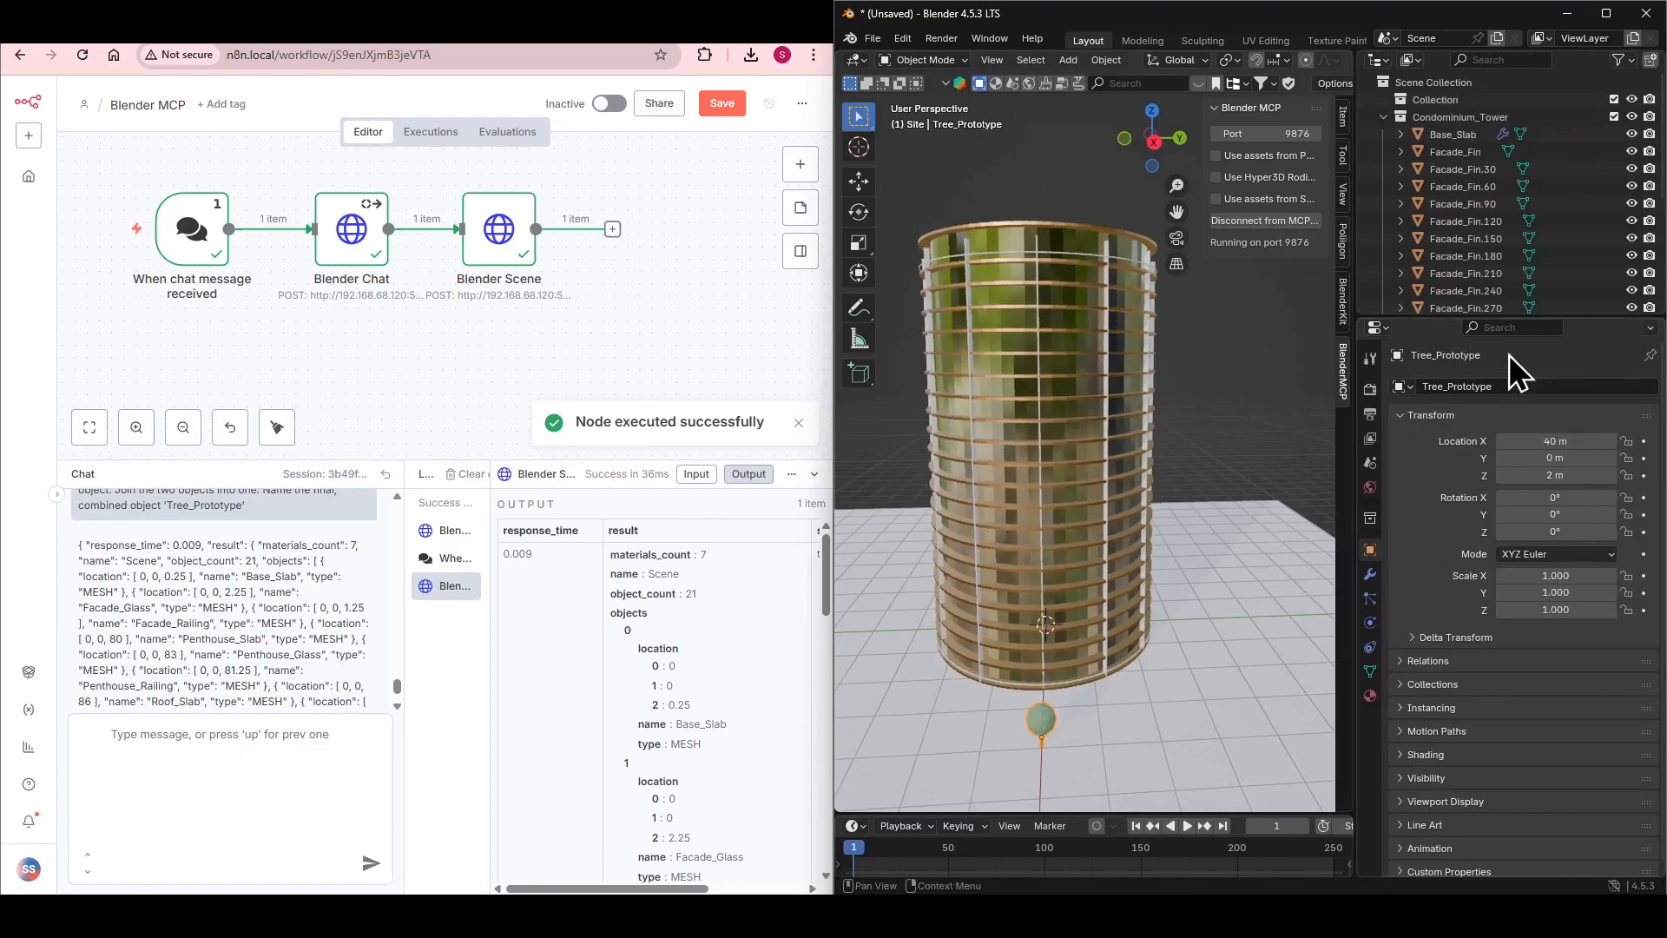
pyautogui.click(1383, 118)
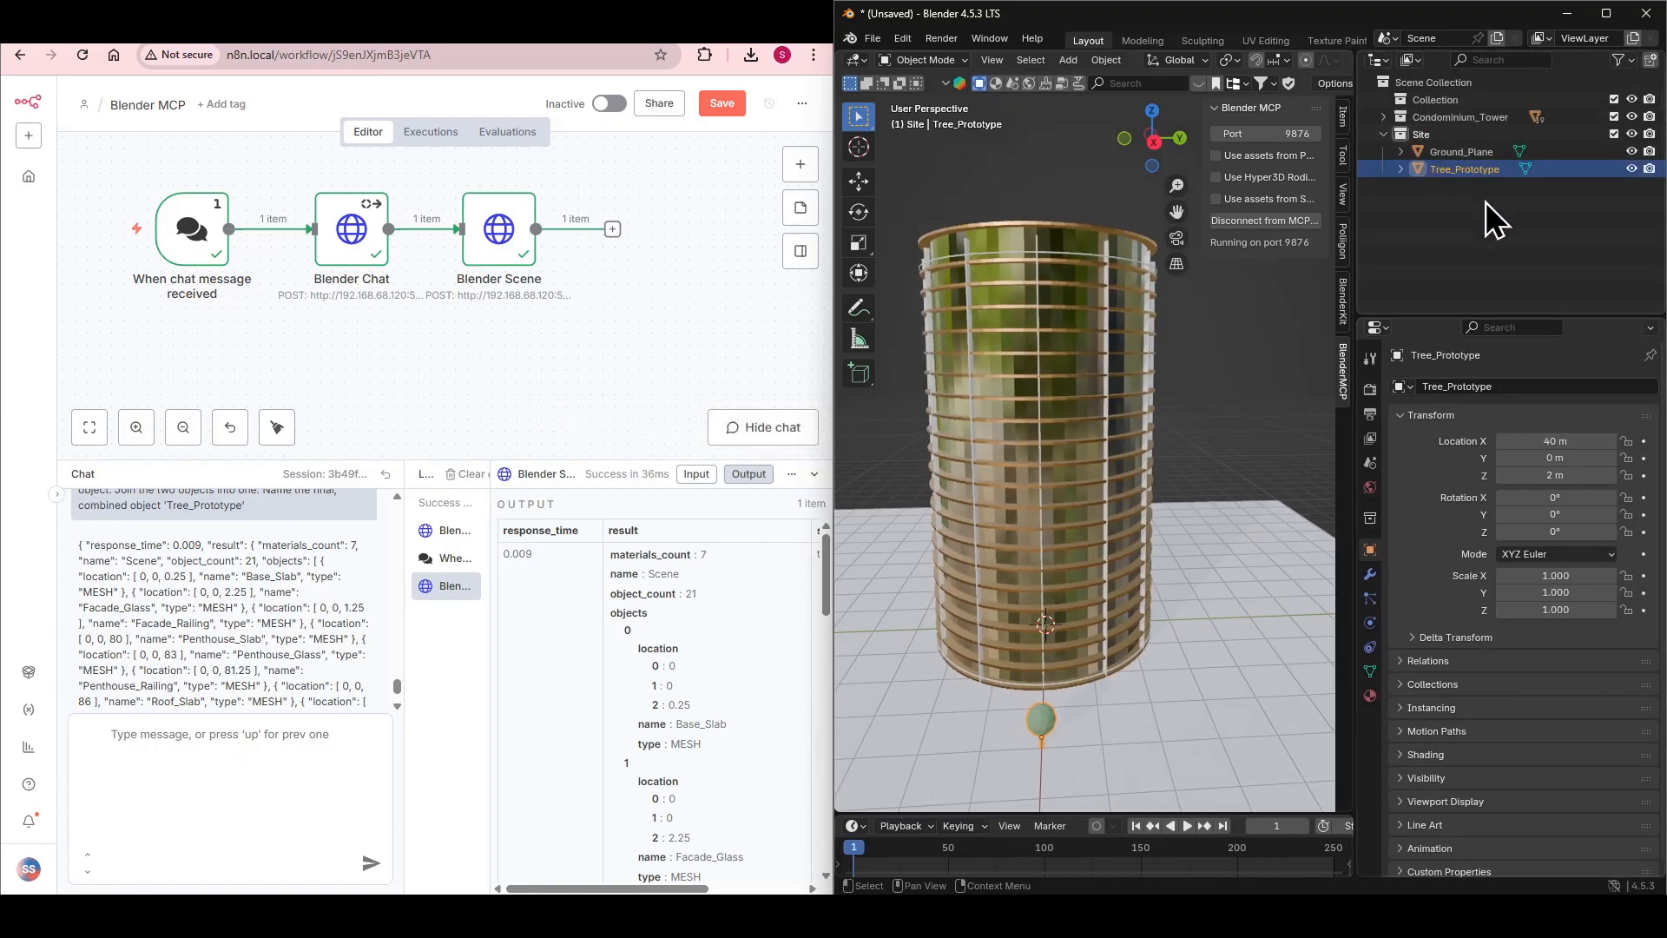
pyautogui.click(1400, 171)
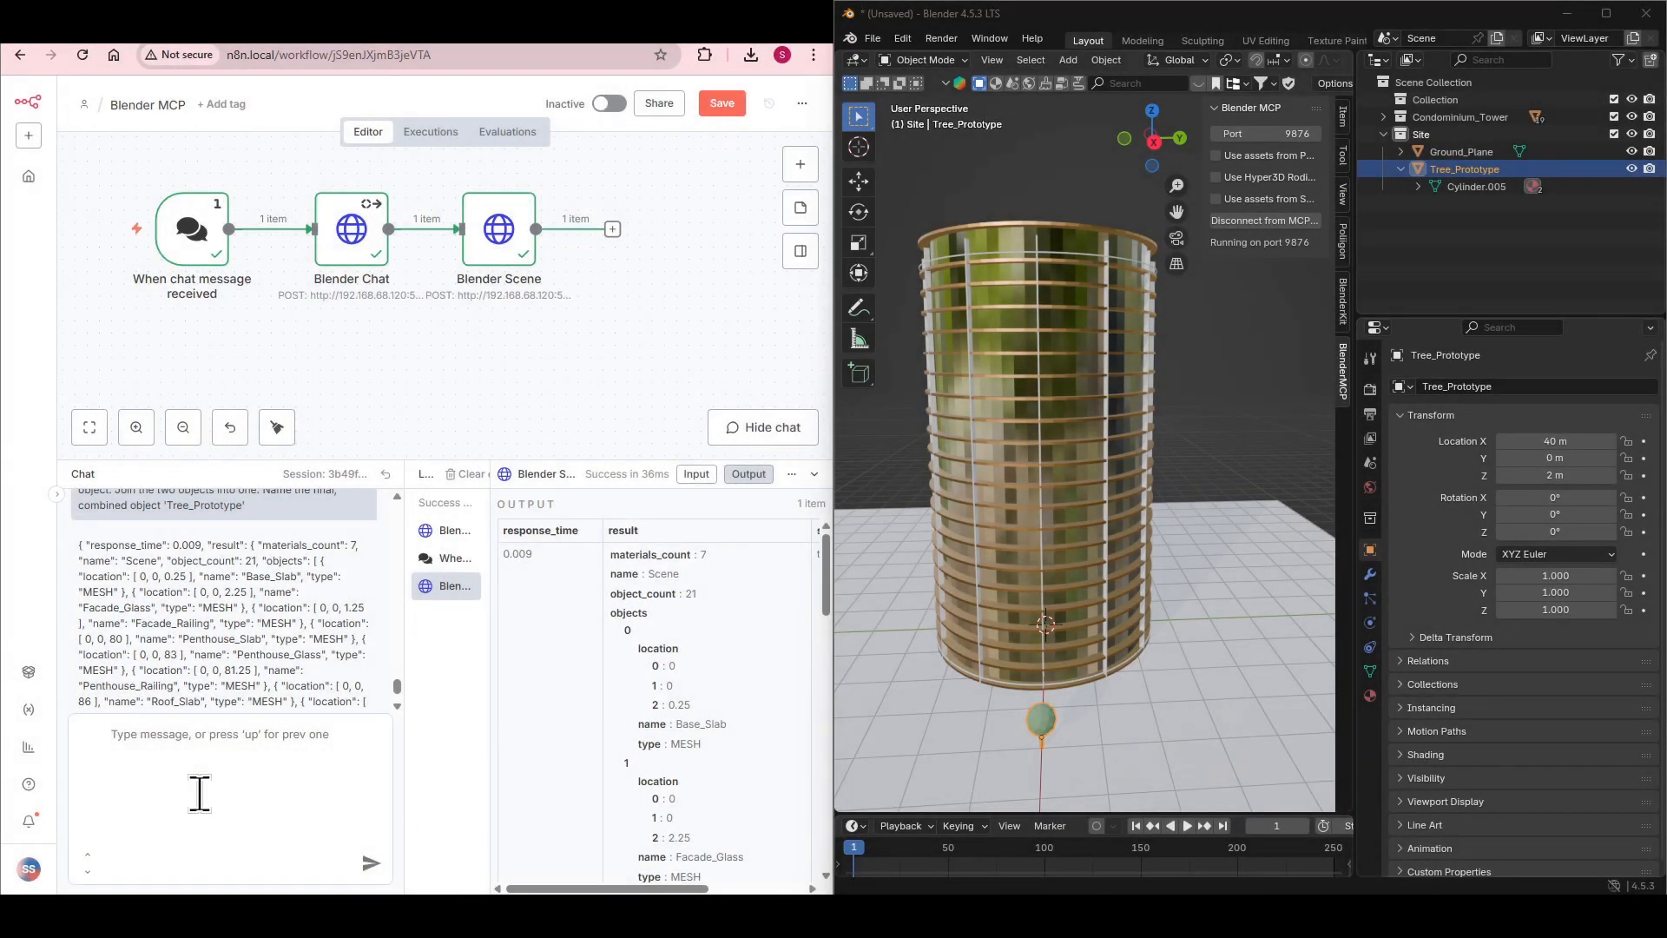
# Step: Send an n8n chat prompt to duplicate Tree_Prototype 29 times at random X,Y positions 40 to 50 m from the origin, and view the trees in Blender
pyautogui.click(199, 793)
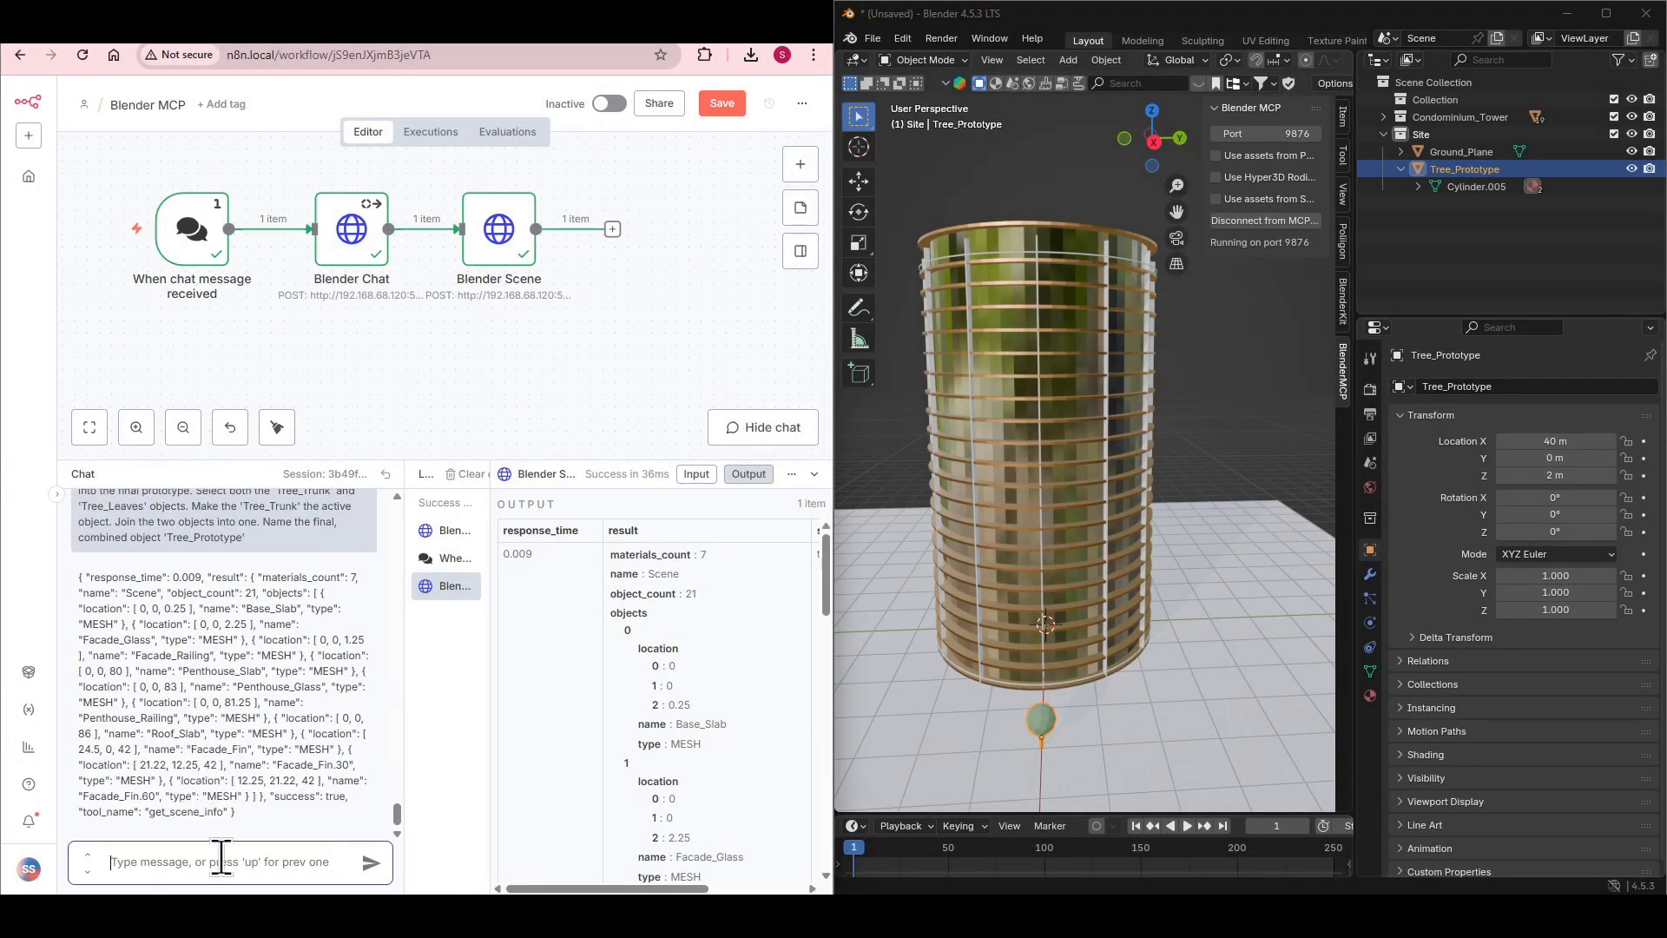
pyautogui.write('Duplicates Tree_Prototype 29 times Uses random.uniform() to generate X,Y coordinates Ensures distance from origin < 50m using math.sqrt(x²+y²) > 40m. Places each tree at the calculated random position')
pyautogui.click(370, 865)
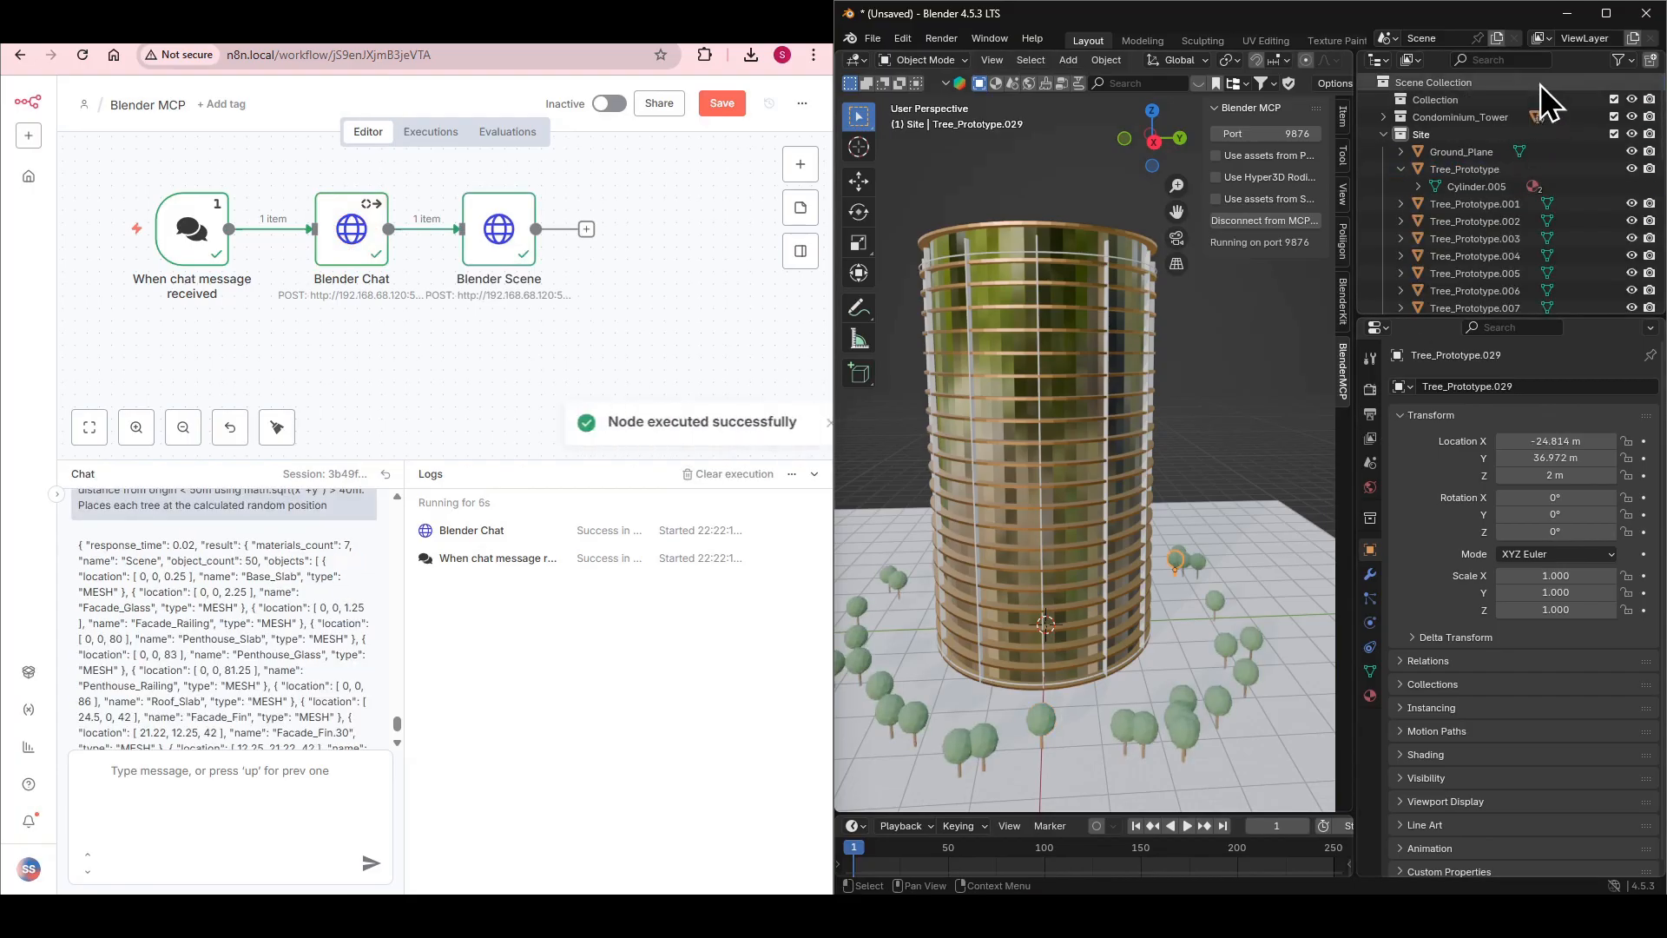
pyautogui.click(1614, 11)
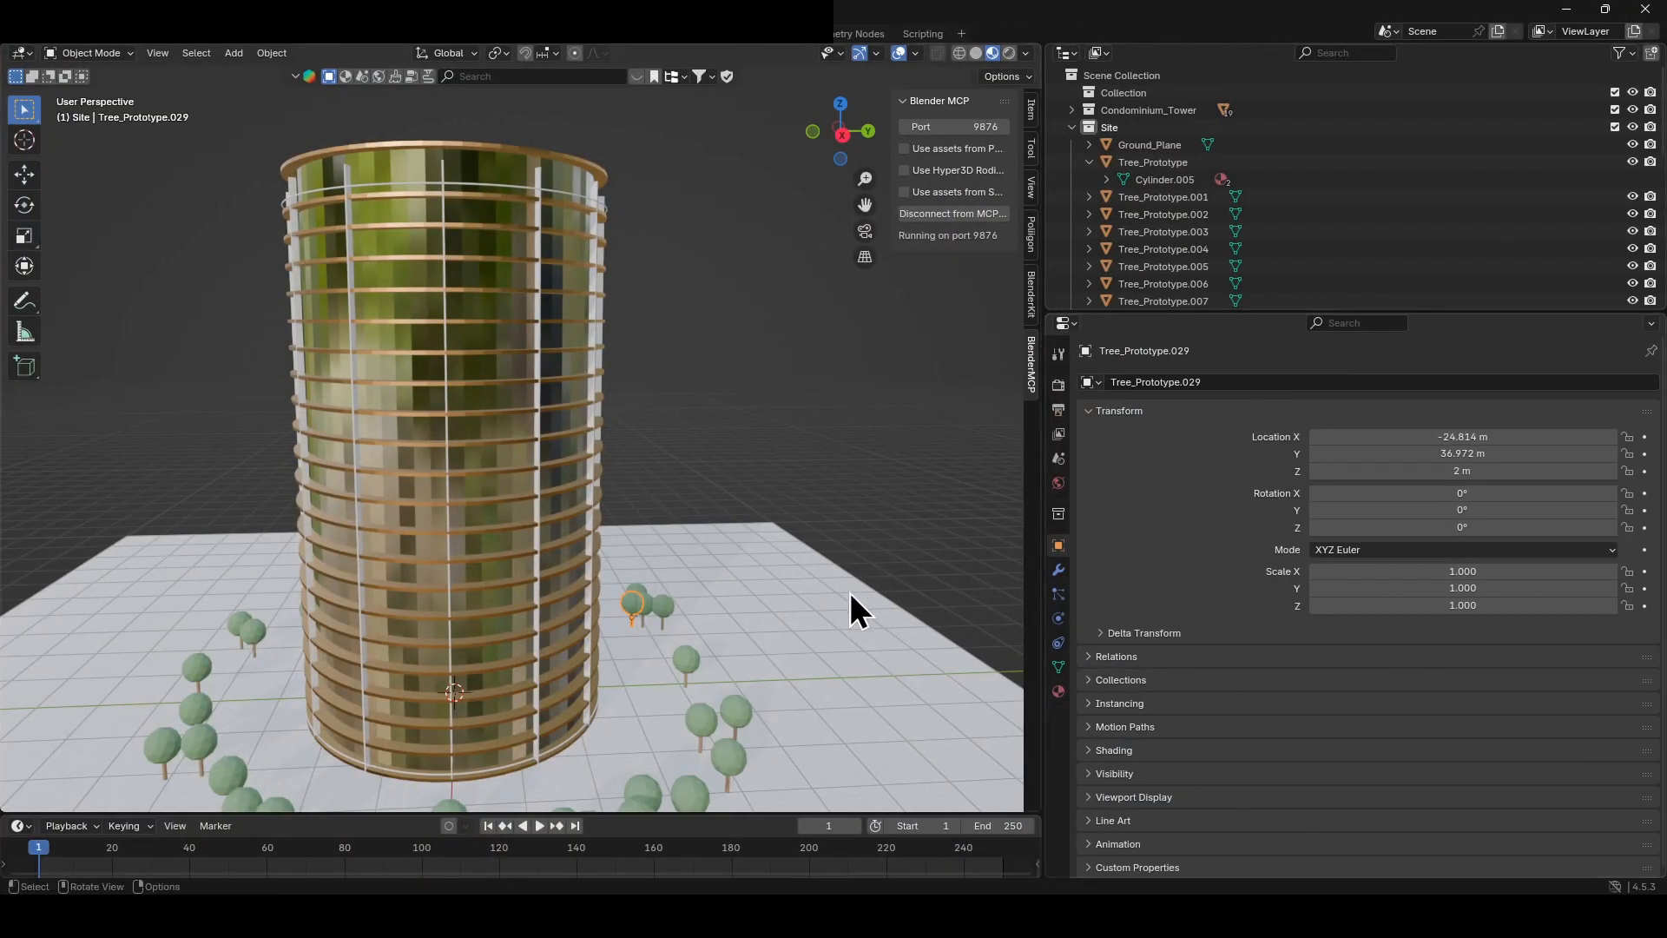
pyautogui.moveTo(842, 598)
pyautogui.mouseDown(button='middle')
pyautogui.moveTo(799, 617)
pyautogui.moveTo(880, 590)
pyautogui.moveTo(759, 620)
pyautogui.moveTo(813, 608)
pyautogui.mouseUp(button='middle')
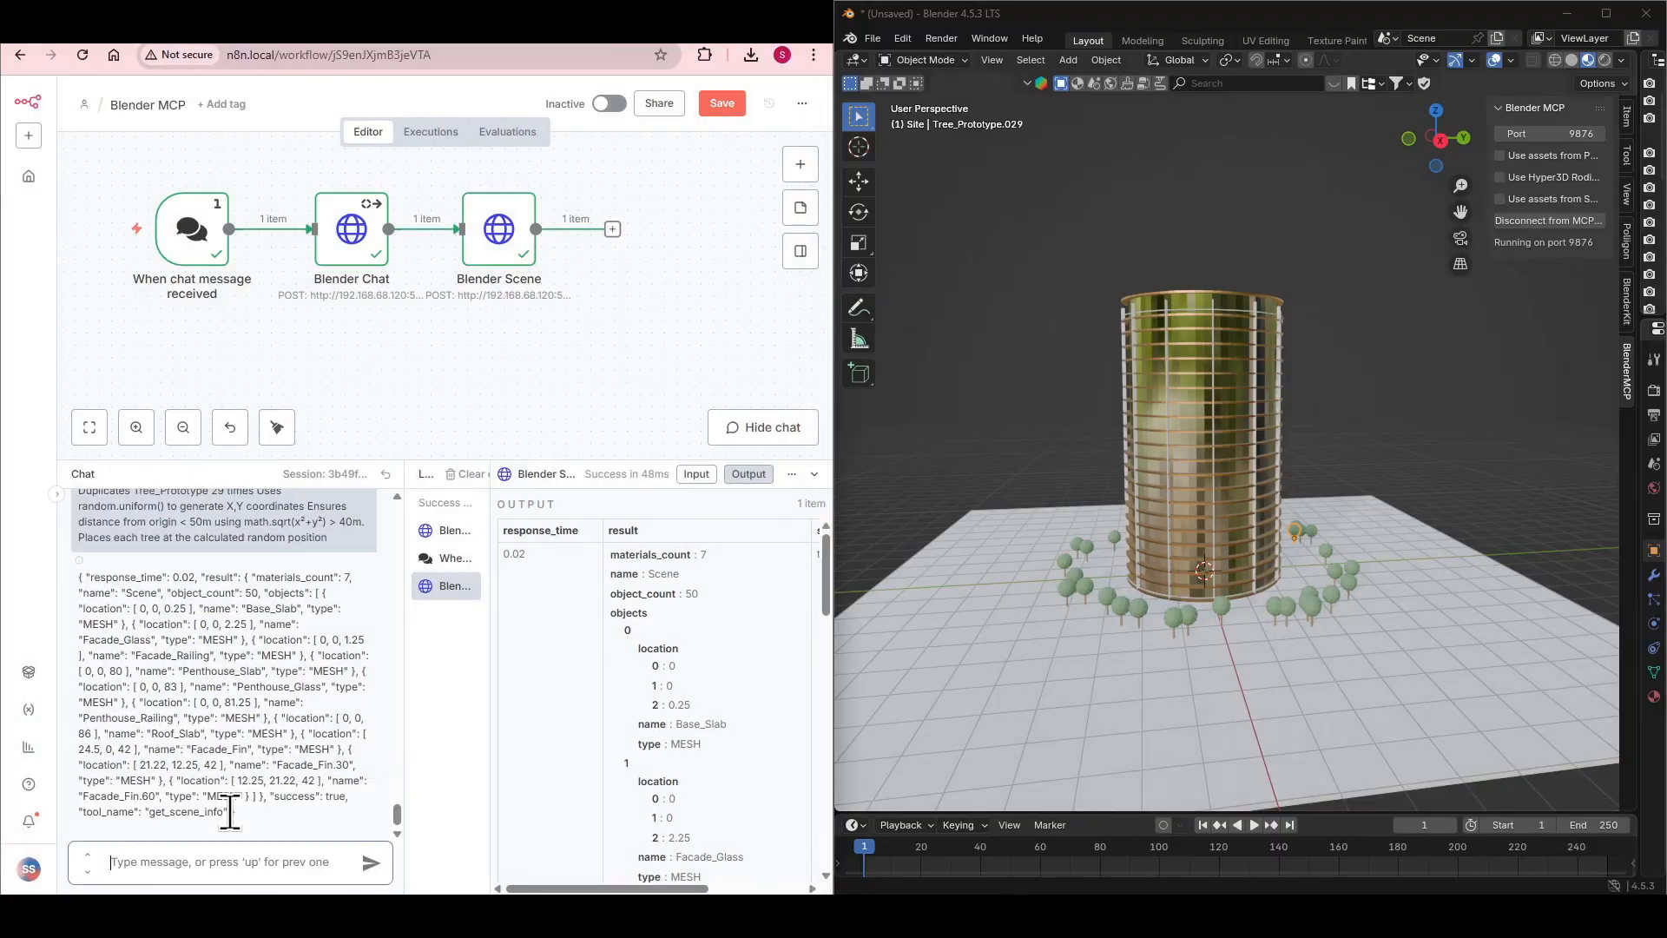
# Step: Send a golden-hour chat prompt: Sun strength 3.0 rotated (30°, 0°, 120°), camera at (100, -120, 35) rotated (75°, 0°, 35°), and inspect both objects
pyautogui.write('Create cinematic lighting and camera setup. Add a Sun light with warm color and strength 3.0, rotated to (30°, 0°, 120°) for golden hour lighting. Position the camera at (100, -120, 35) with rotation (75°, 0°, 35°) for a dramatic low-angle hero shot of the tower')
pyautogui.click(371, 864)
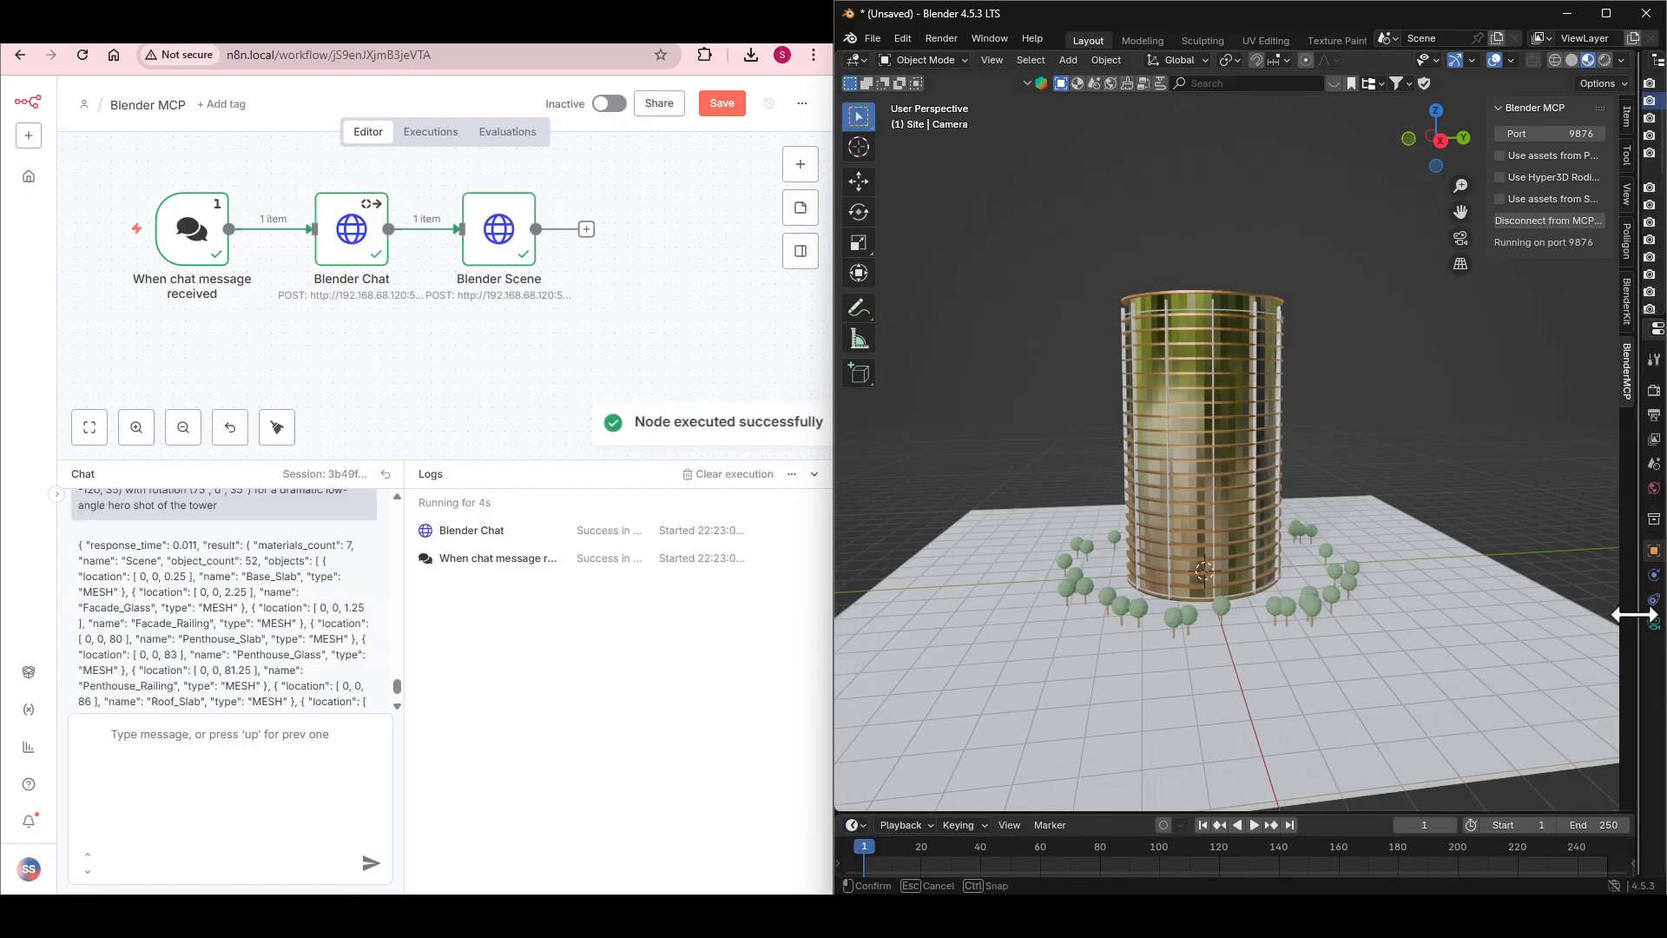
pyautogui.moveTo(1635, 615); pyautogui.dragTo(1426, 626)
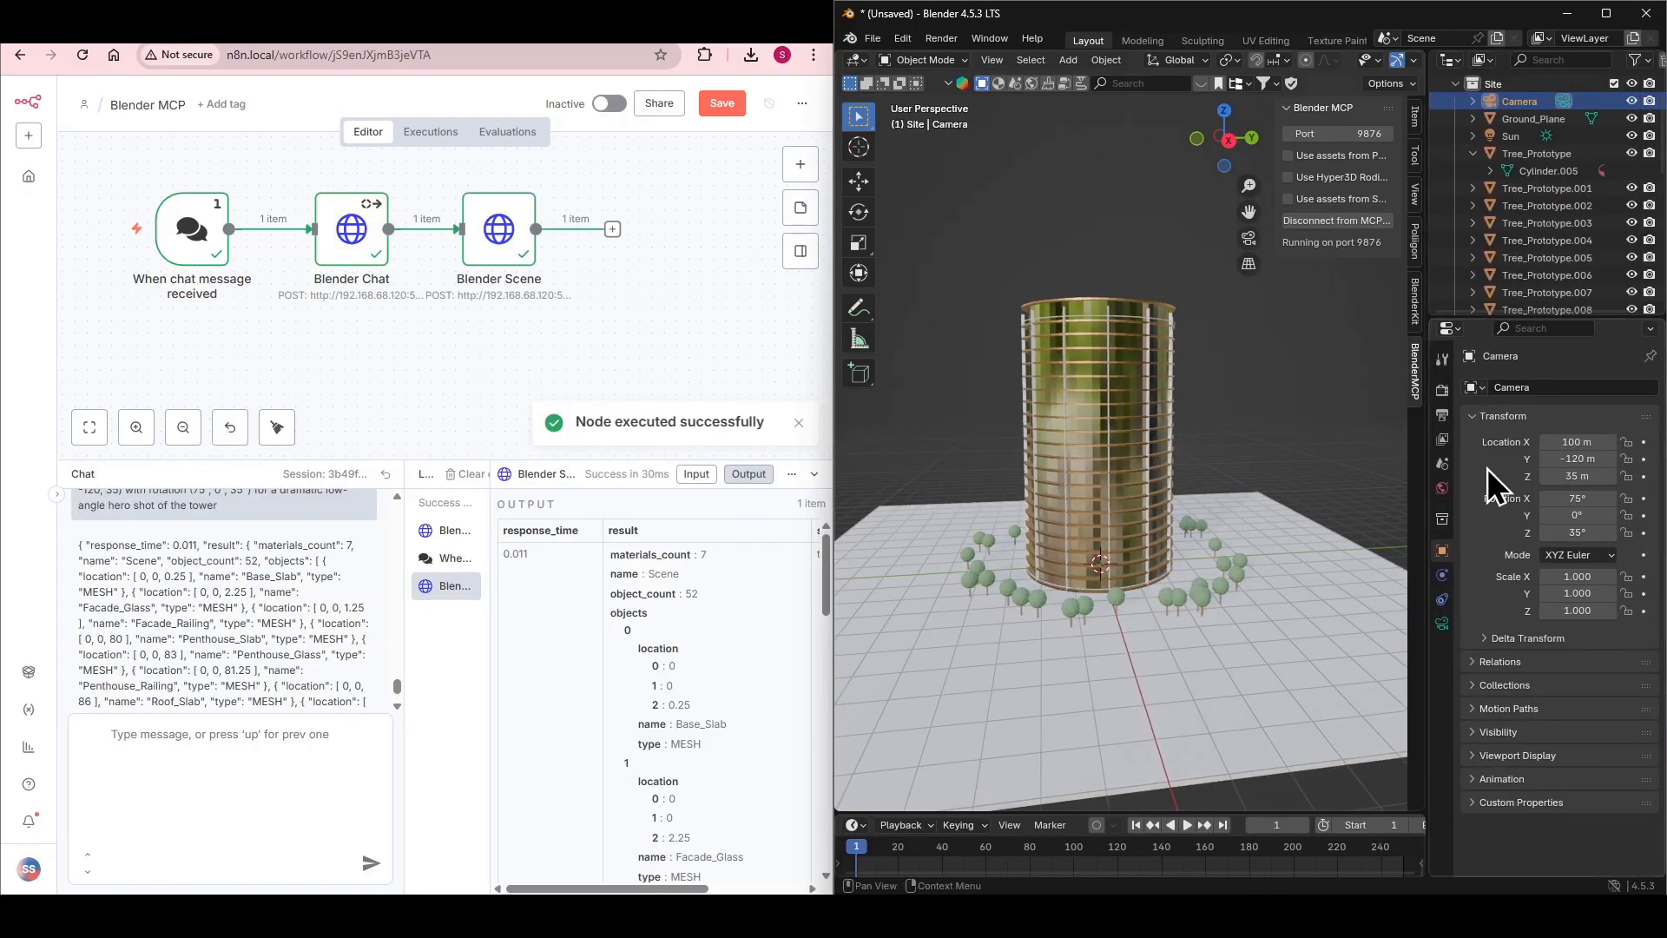
pyautogui.click(1478, 154)
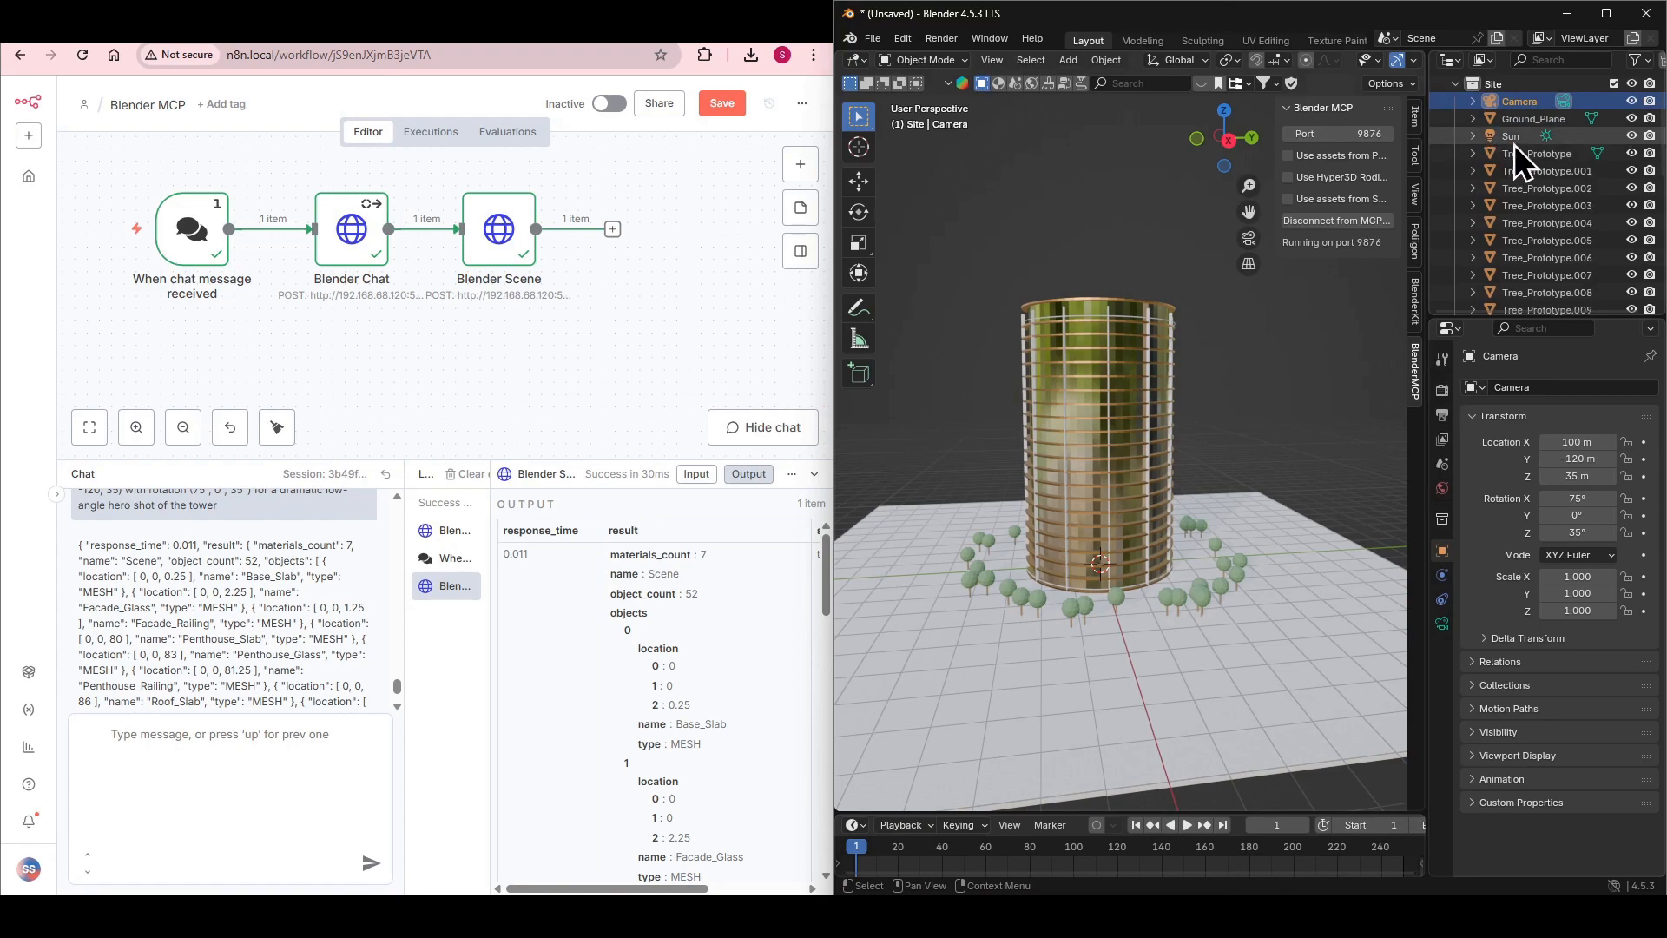
pyautogui.click(1514, 142)
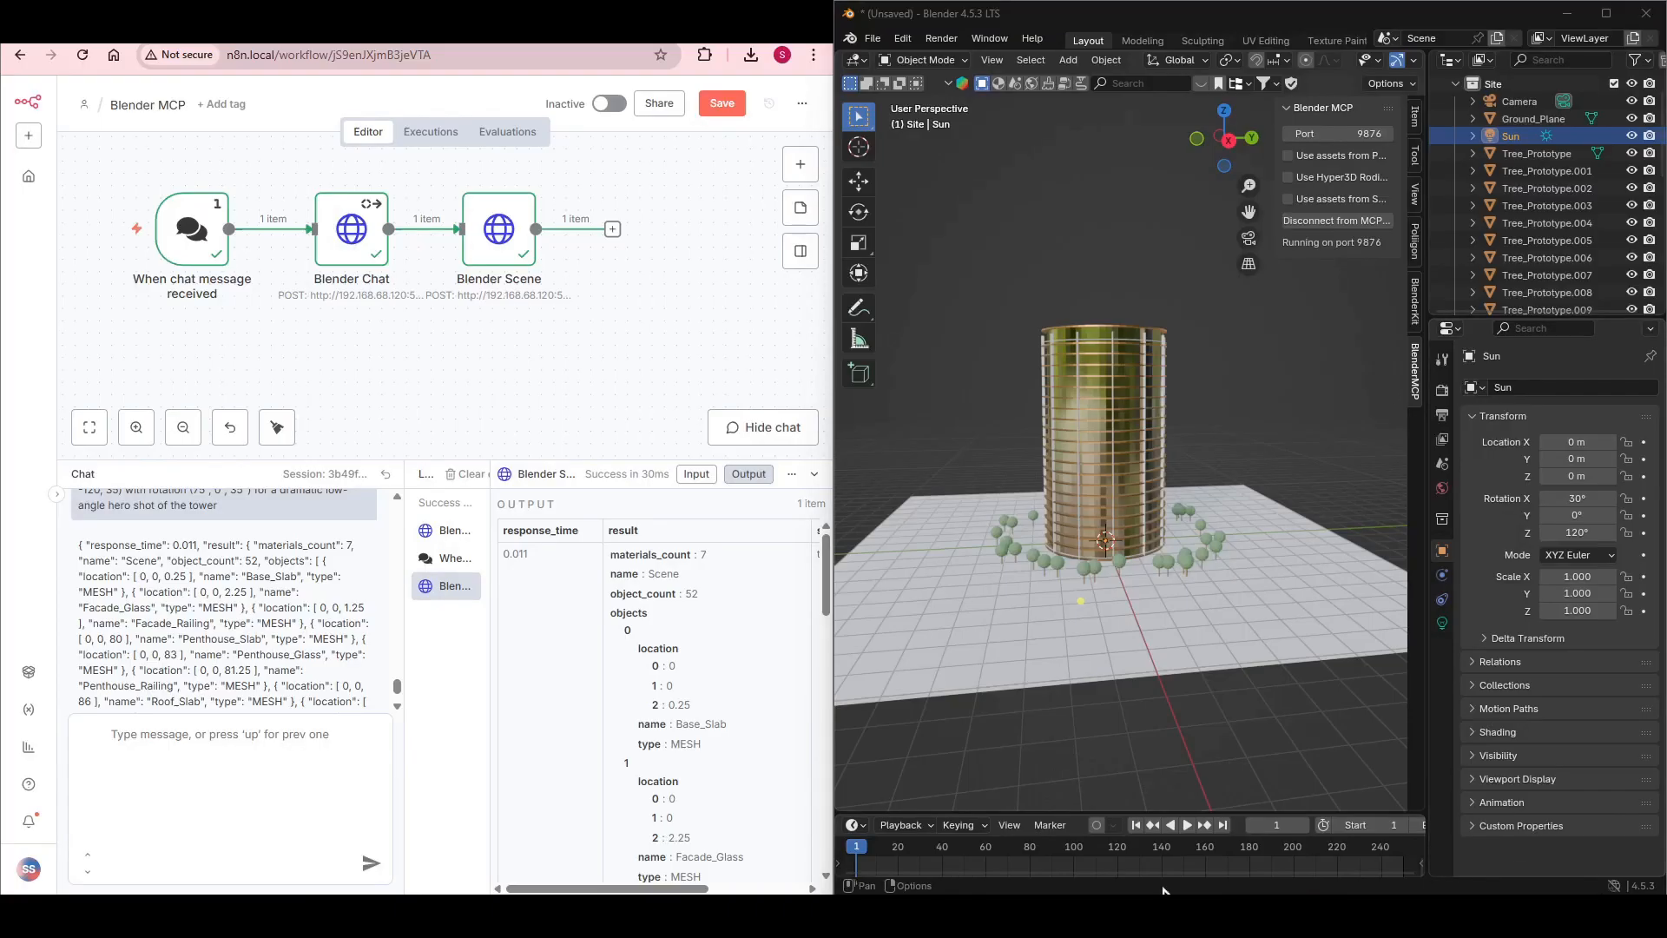
# Step: Resend the previous cinematic lighting and camera prompt in the n8n chat
pyautogui.click(253, 827)
pyautogui.press('Up')
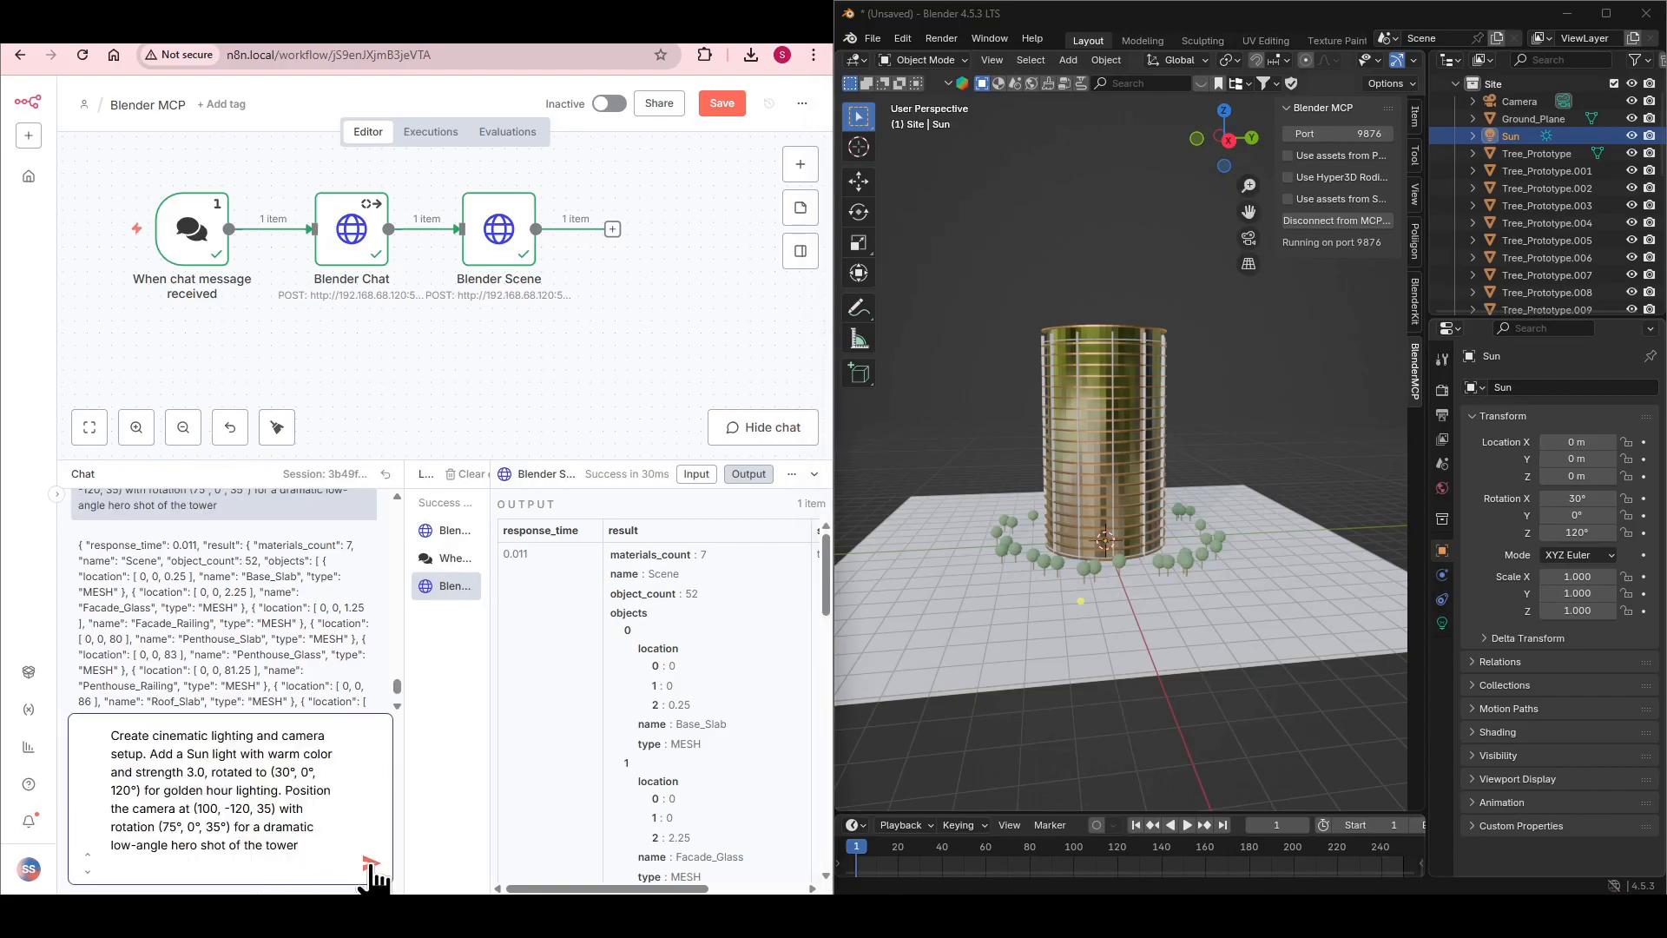
pyautogui.click(370, 864)
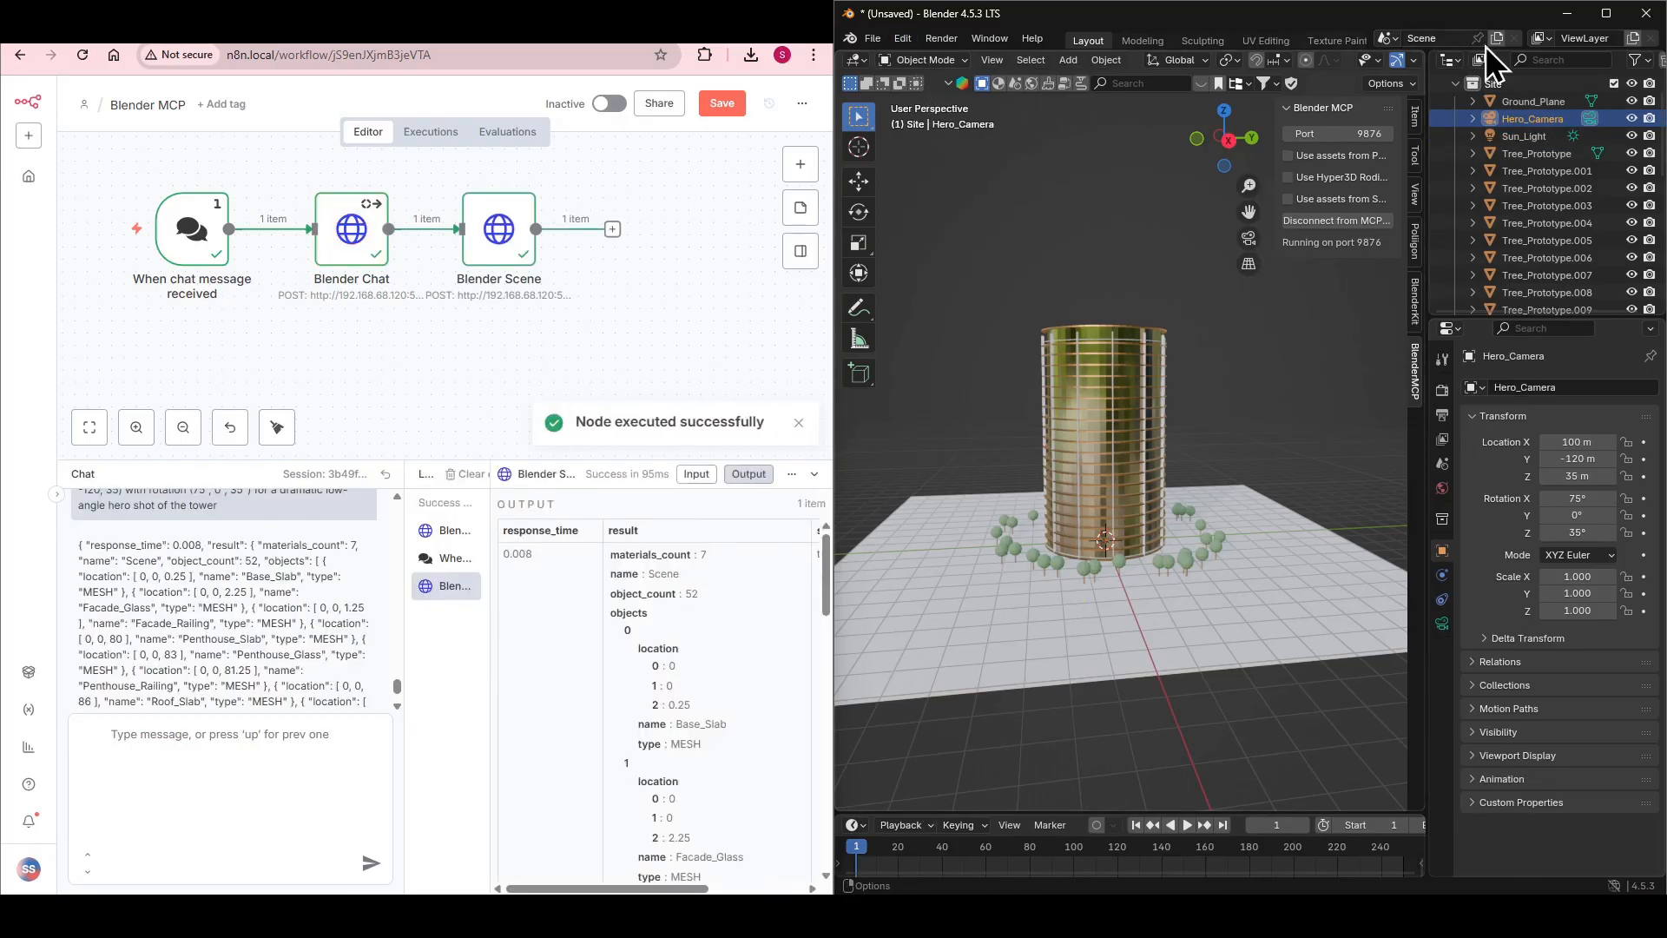
# Step: Maximize the Blender window and render a still image of the tower scene
pyautogui.click(1605, 13)
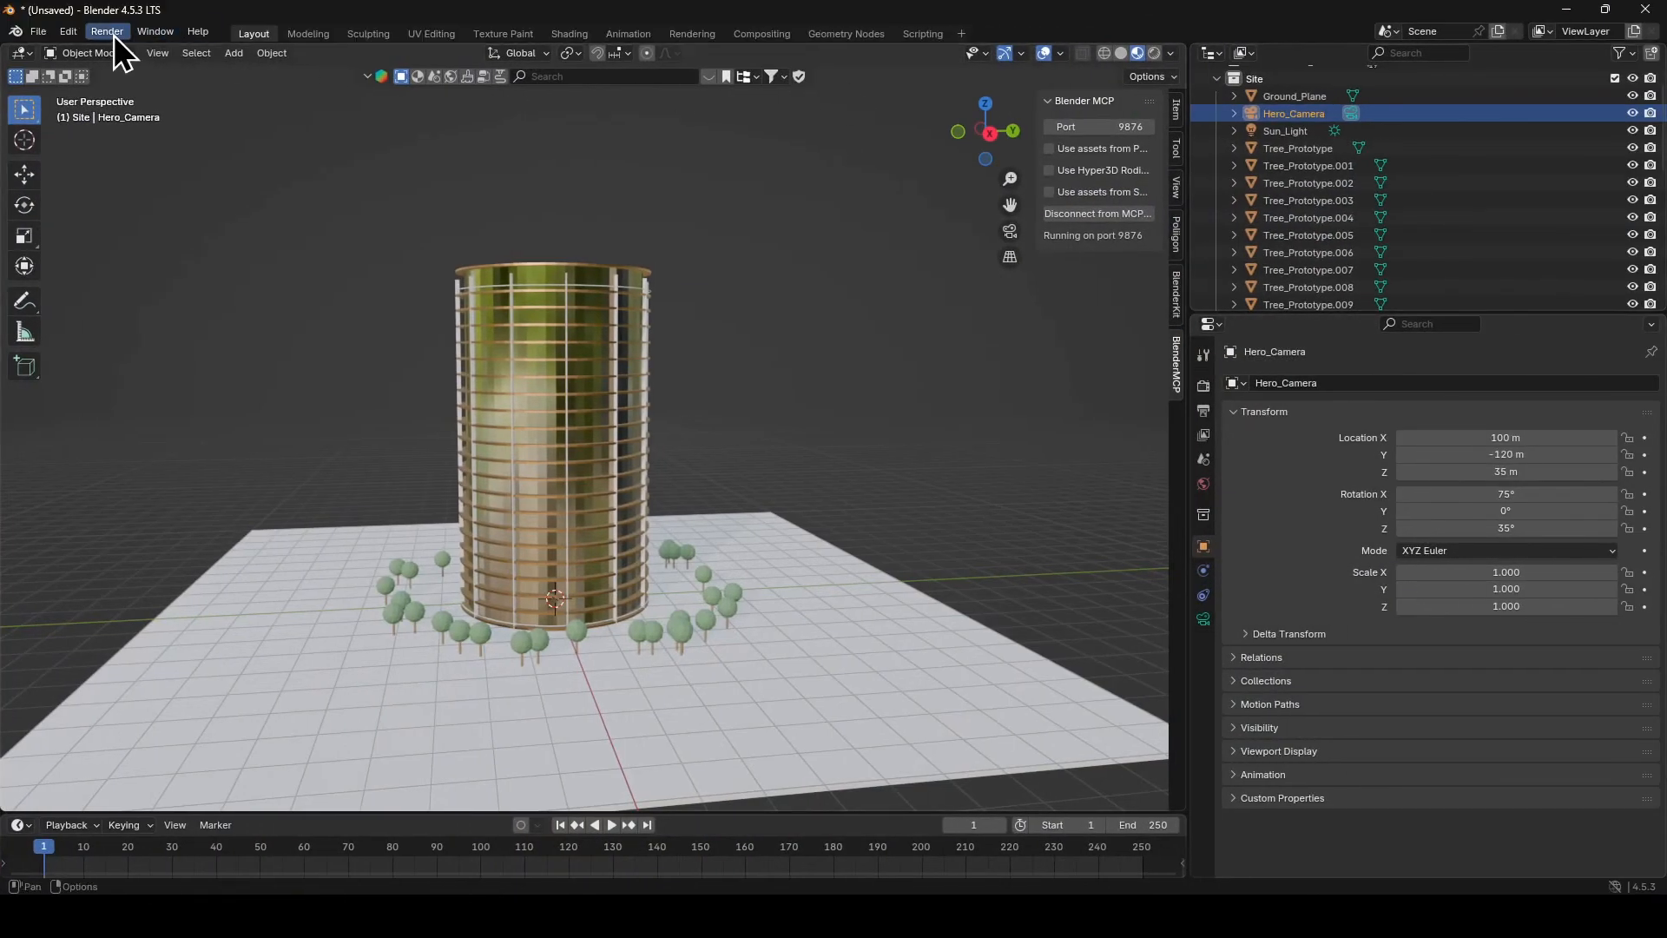
pyautogui.click(110, 33)
pyautogui.click(139, 53)
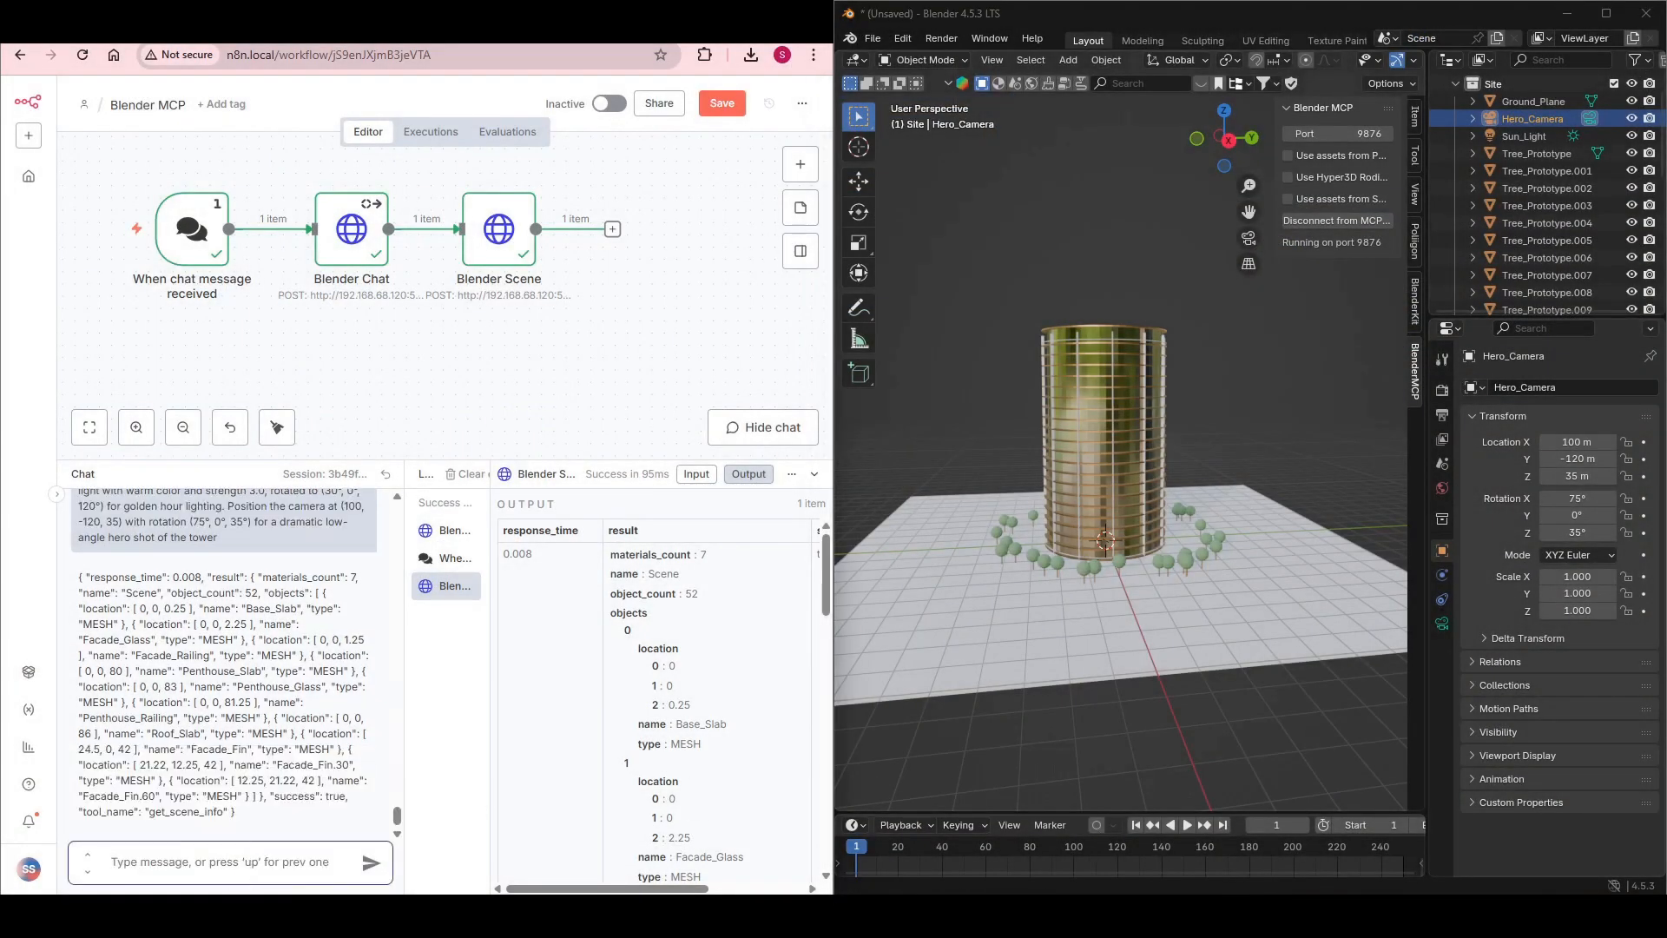
# Step: Send an n8n chat prompt softening the light: Sun angle 5-10 degrees and strength 2.5, plus an opposite Area fill light of strength 2.0; check it in Blender
pyautogui.write("Soften the lighting for a more stylized render. Increase the Sun light's angle/size to 5-10 degrees to create softer shadow edges. Add a second Area light as ambient fill lighting with strength 2.0 positioned opposite the sun. Reduce the sun strength to 2.5 to balance the overall lighting contrast.")
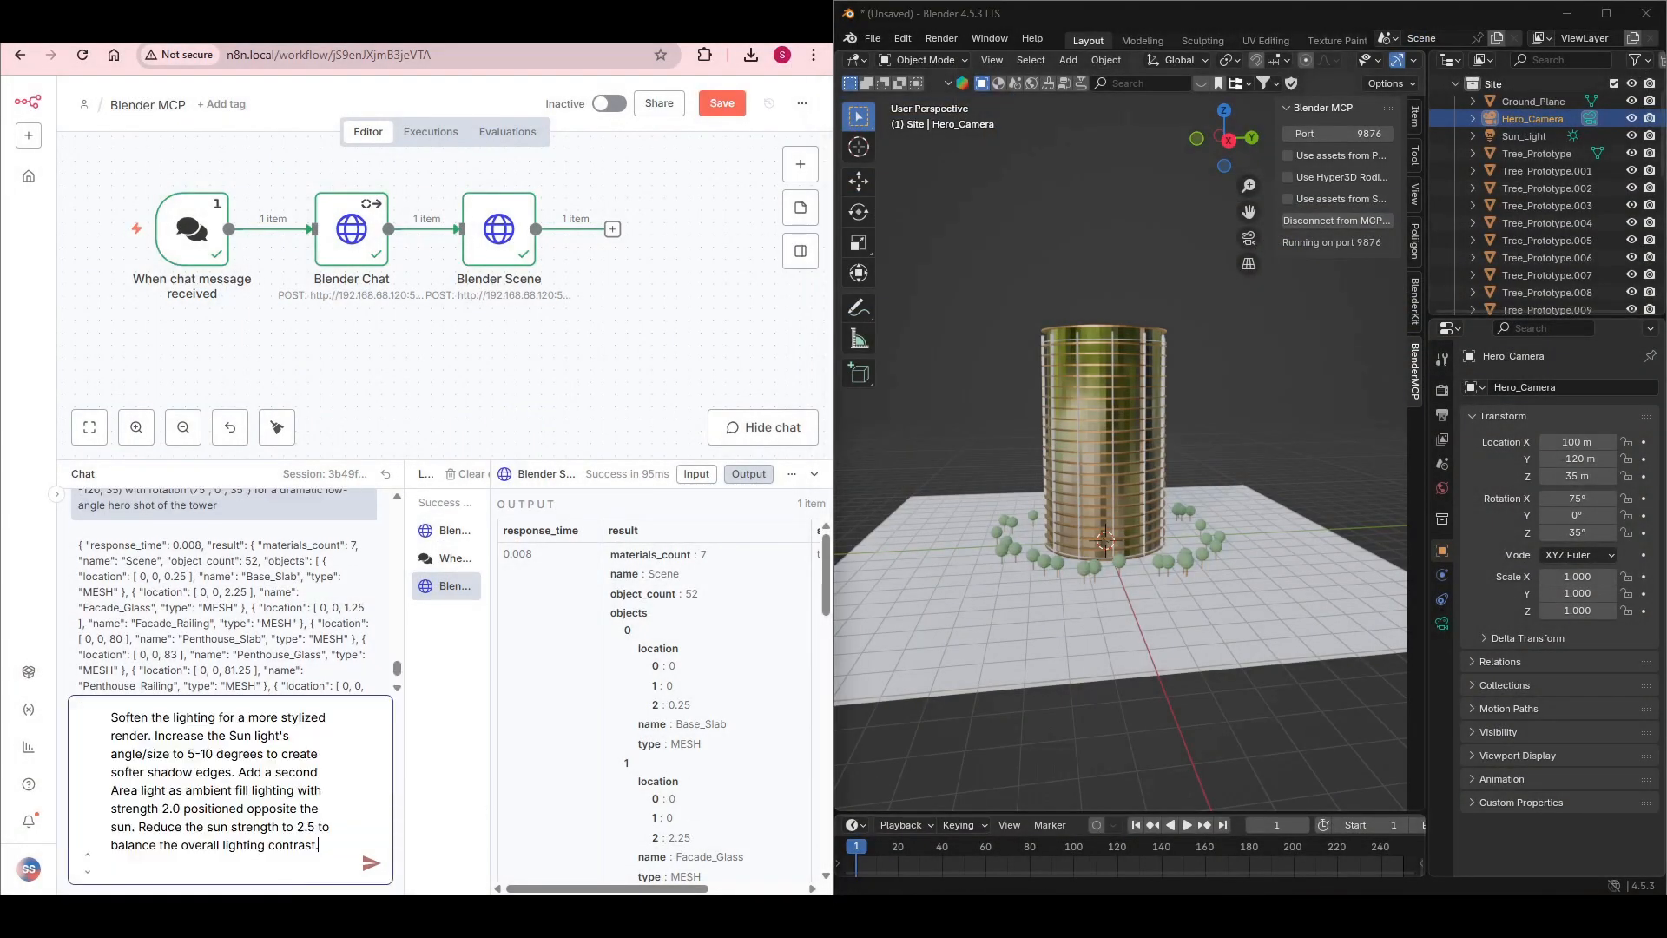
pyautogui.click(372, 865)
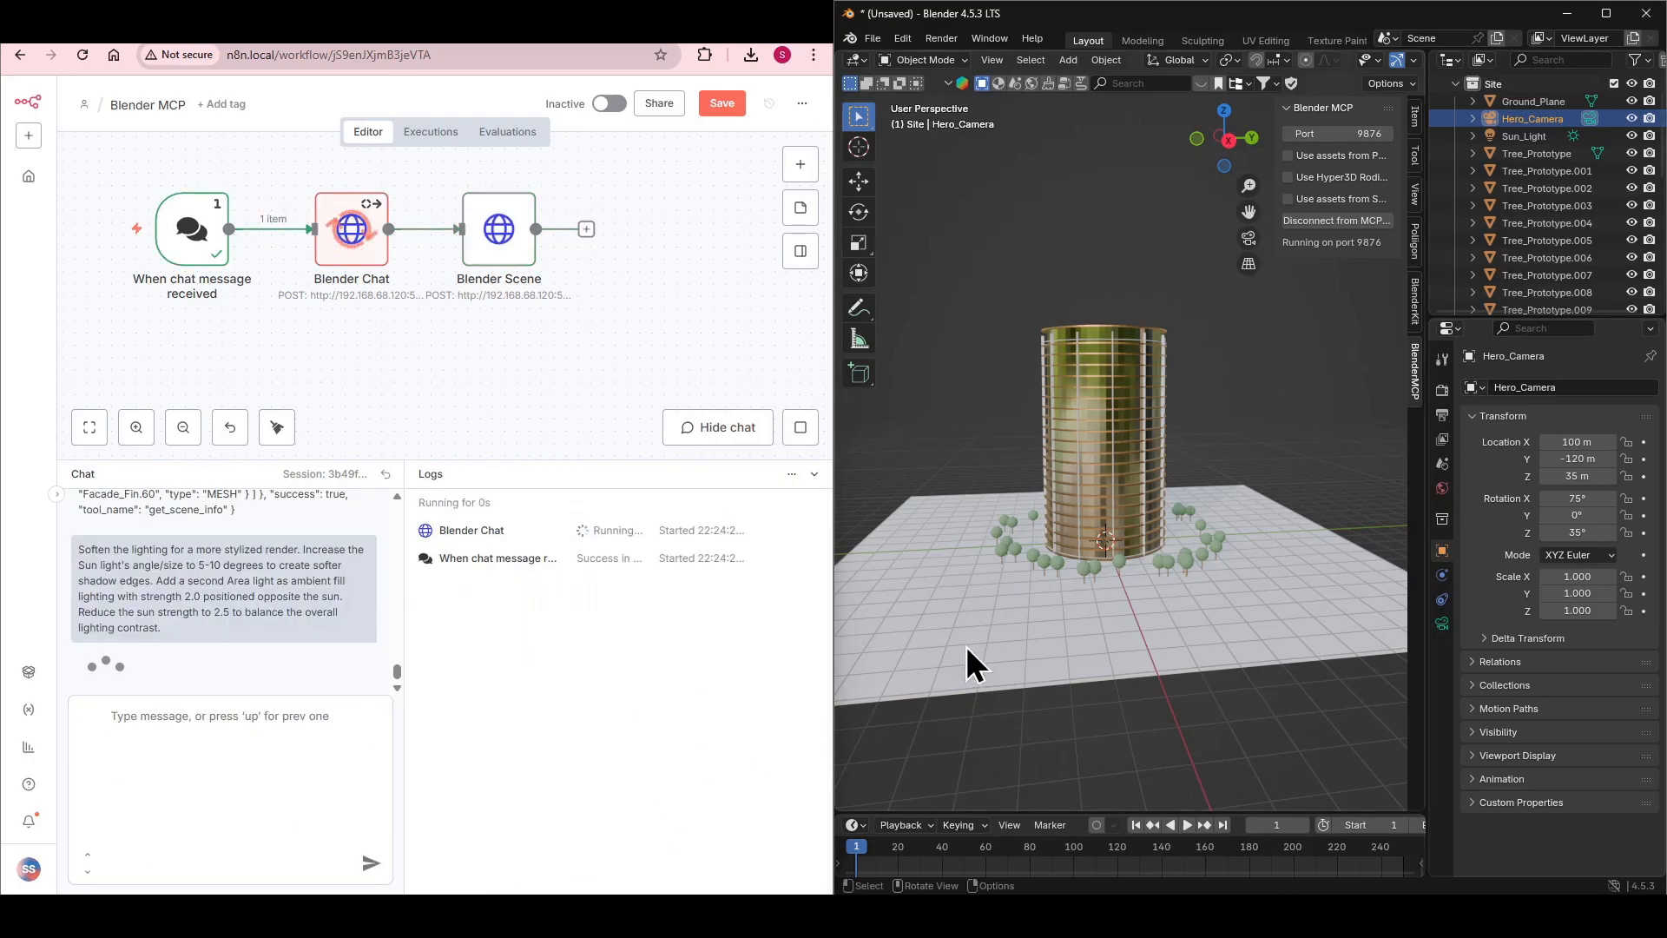
pyautogui.moveTo(972, 646); pyautogui.dragTo(1144, 648, button='middle')
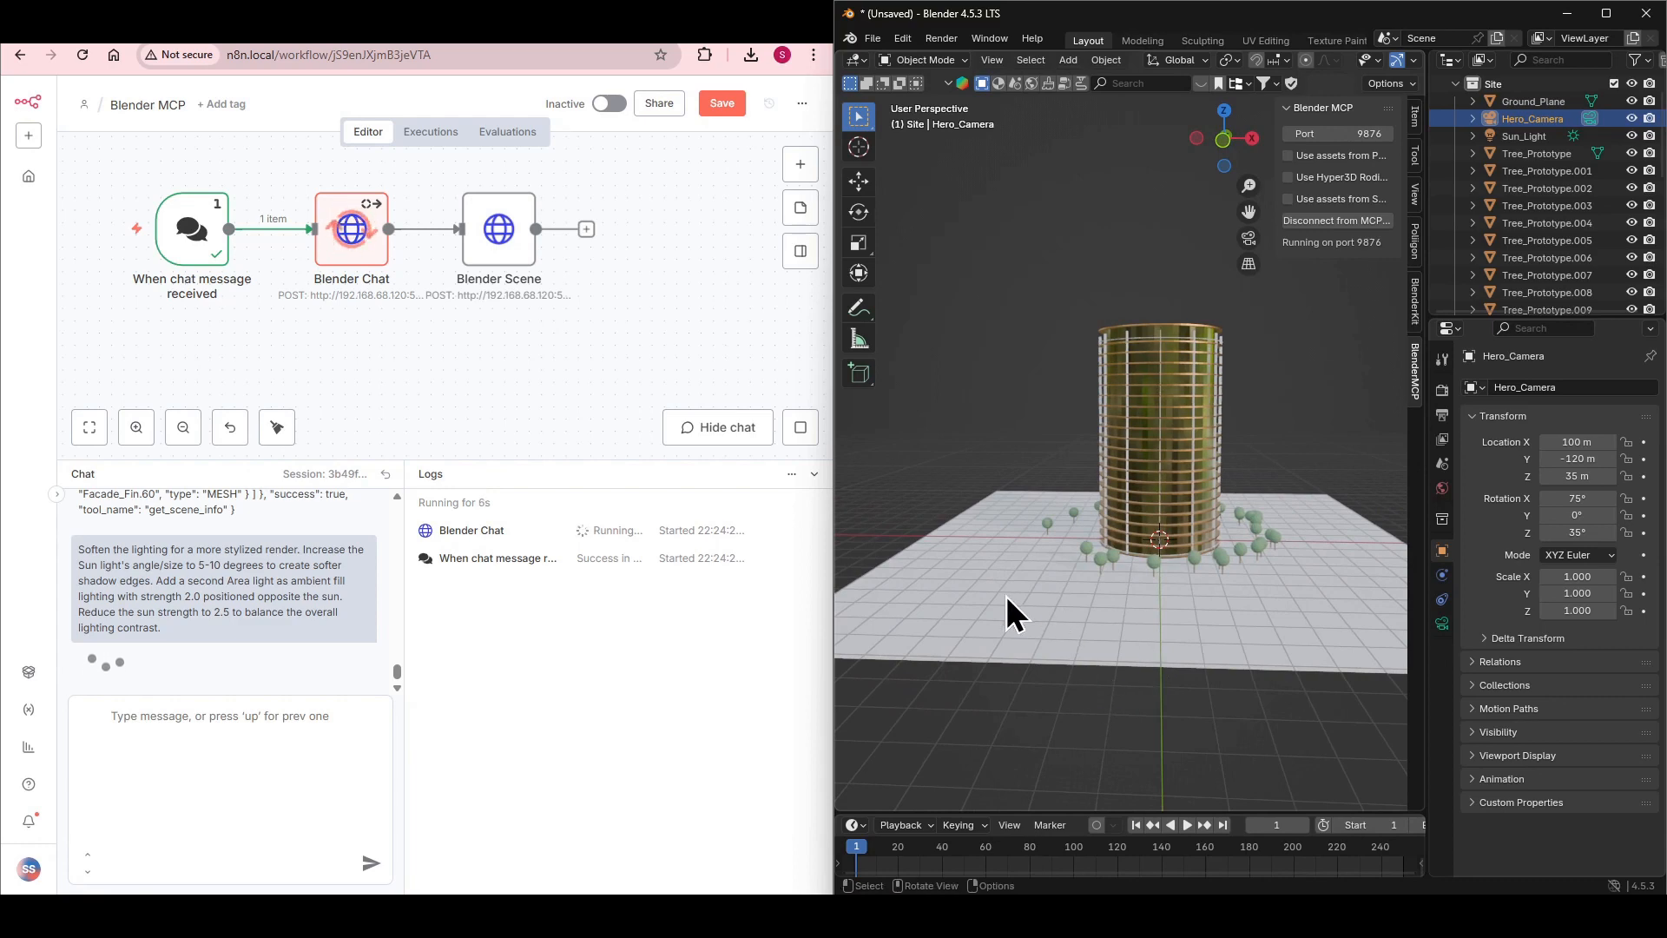
pyautogui.moveTo(1007, 595); pyautogui.dragTo(1207, 587, button='middle')
pyautogui.scroll(2, 1314, 509)
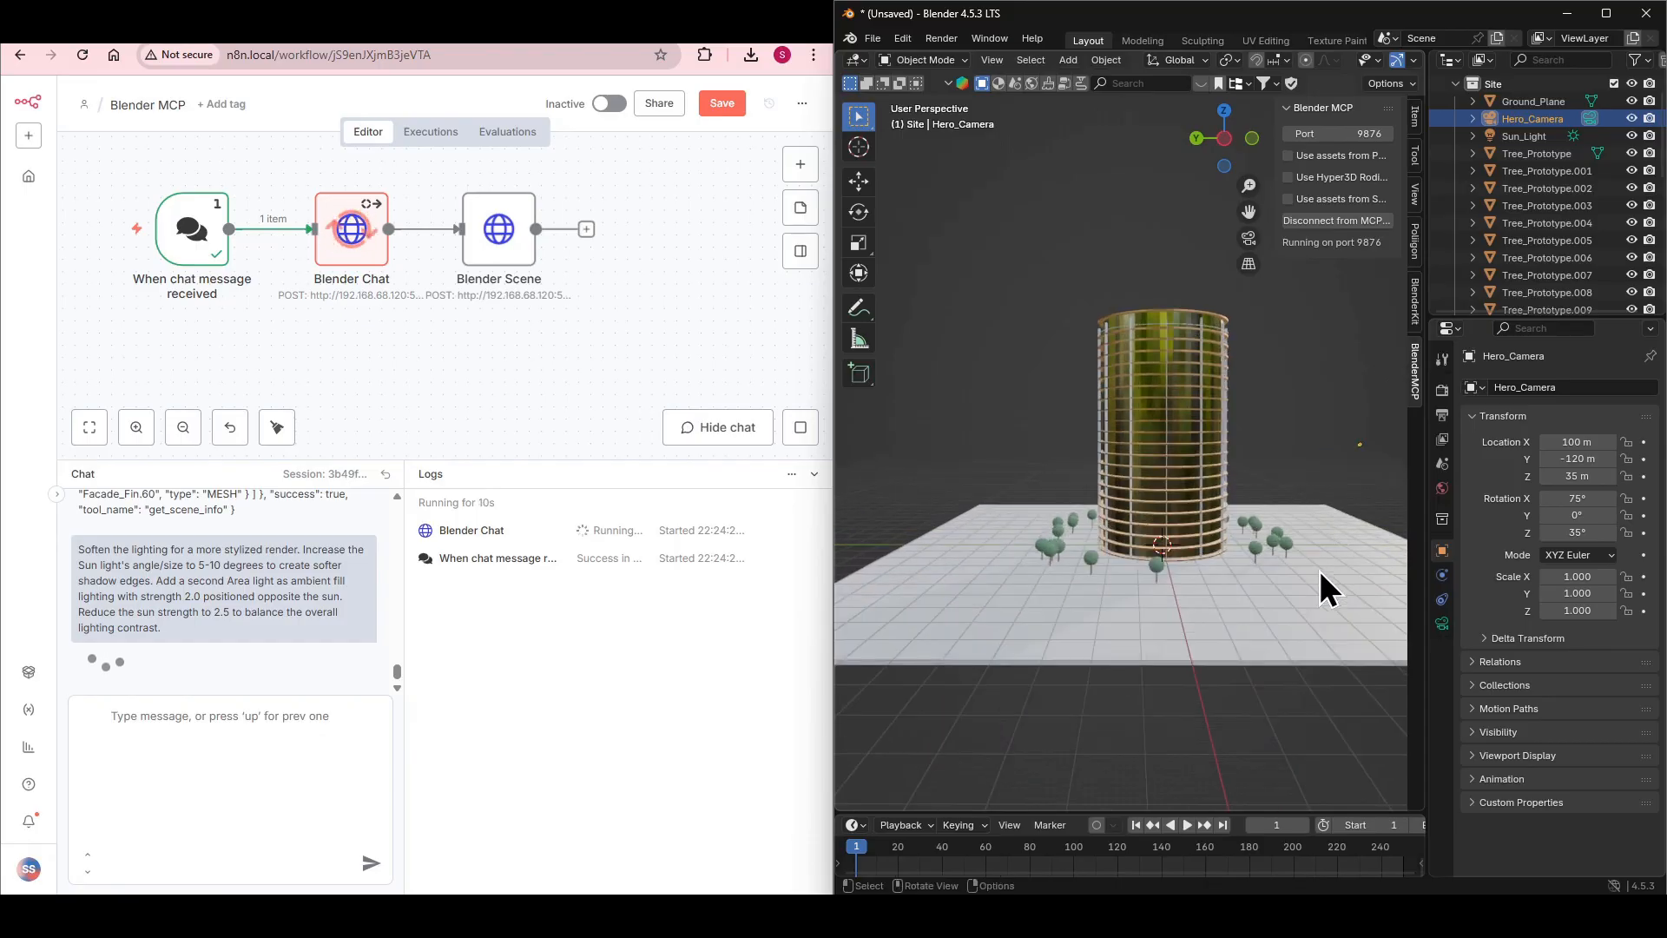
pyautogui.moveTo(1319, 570)
pyautogui.mouseDown(button='middle')
pyautogui.moveTo(1297, 578)
pyautogui.moveTo(1310, 582)
pyautogui.mouseUp(button='middle')
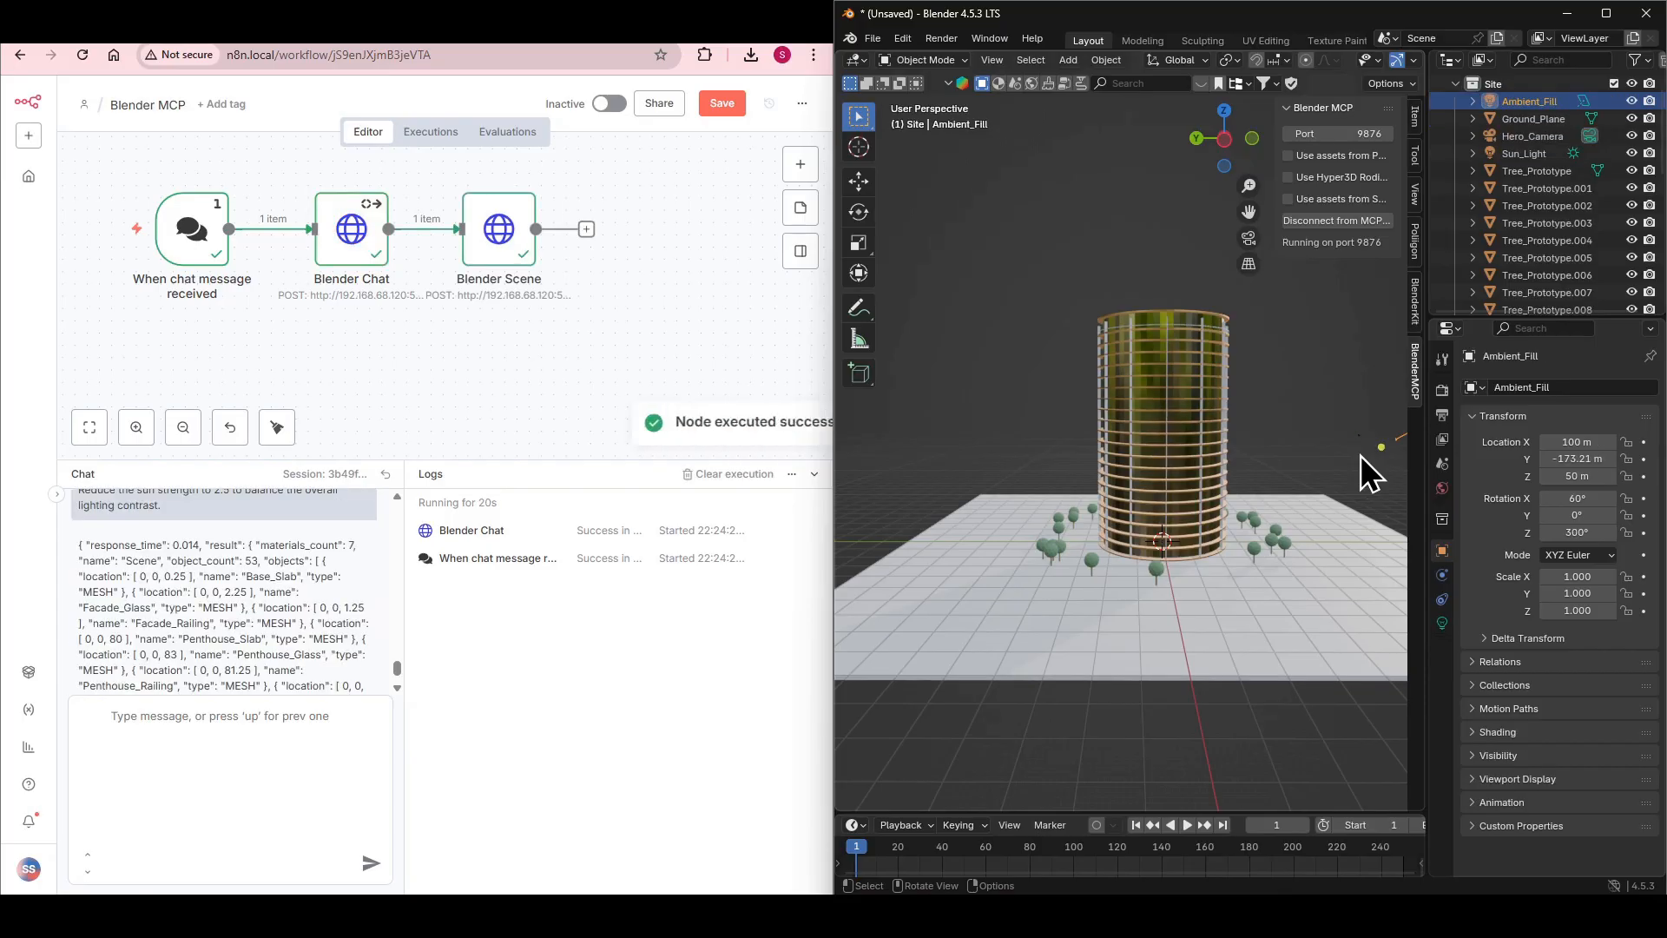
pyautogui.moveTo(1334, 491); pyautogui.dragTo(1377, 477, button='middle')
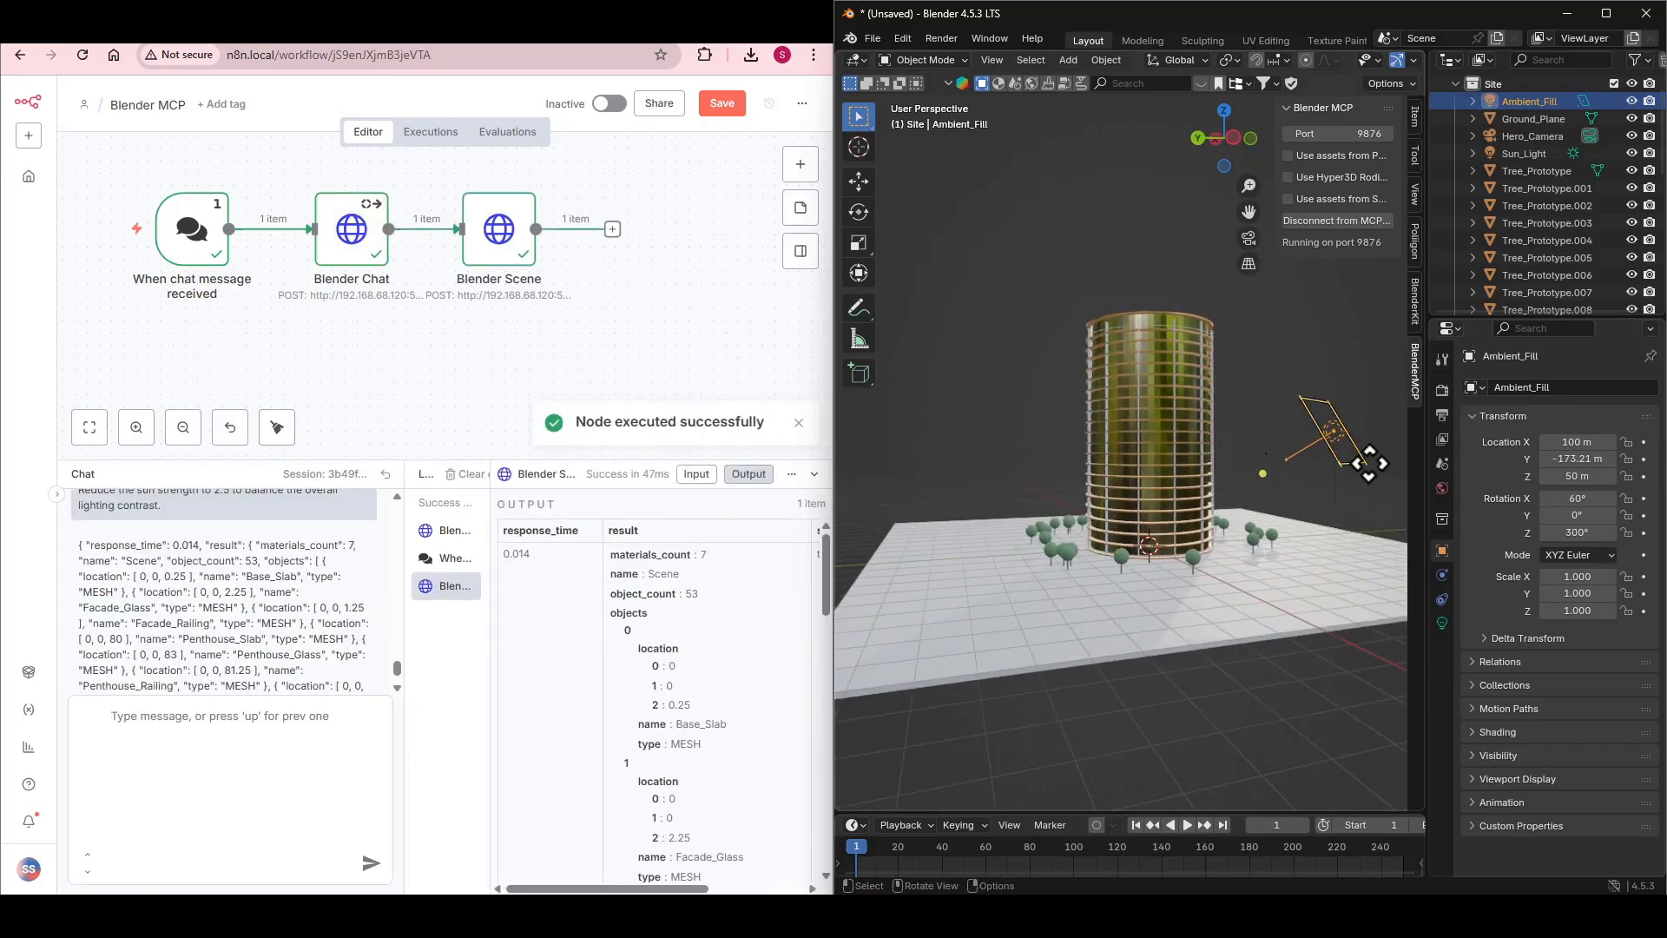
# Step: Render a still image with the softened lighting and examine the tower from several sides in the Shading workspace
pyautogui.click(941, 38)
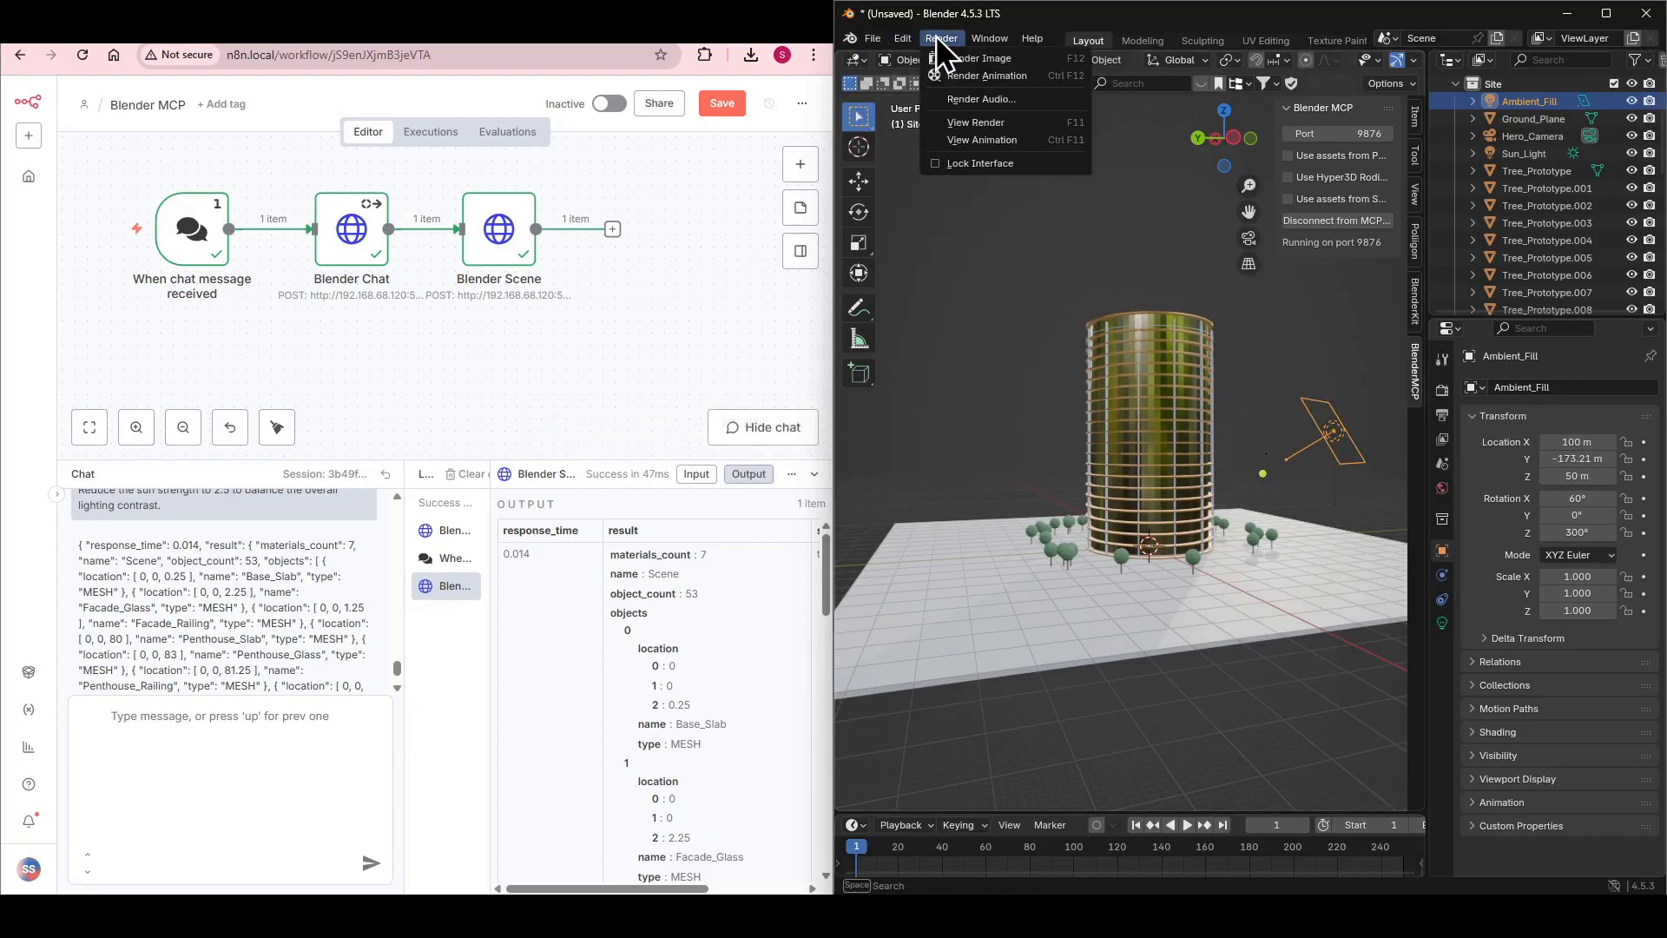
pyautogui.click(949, 55)
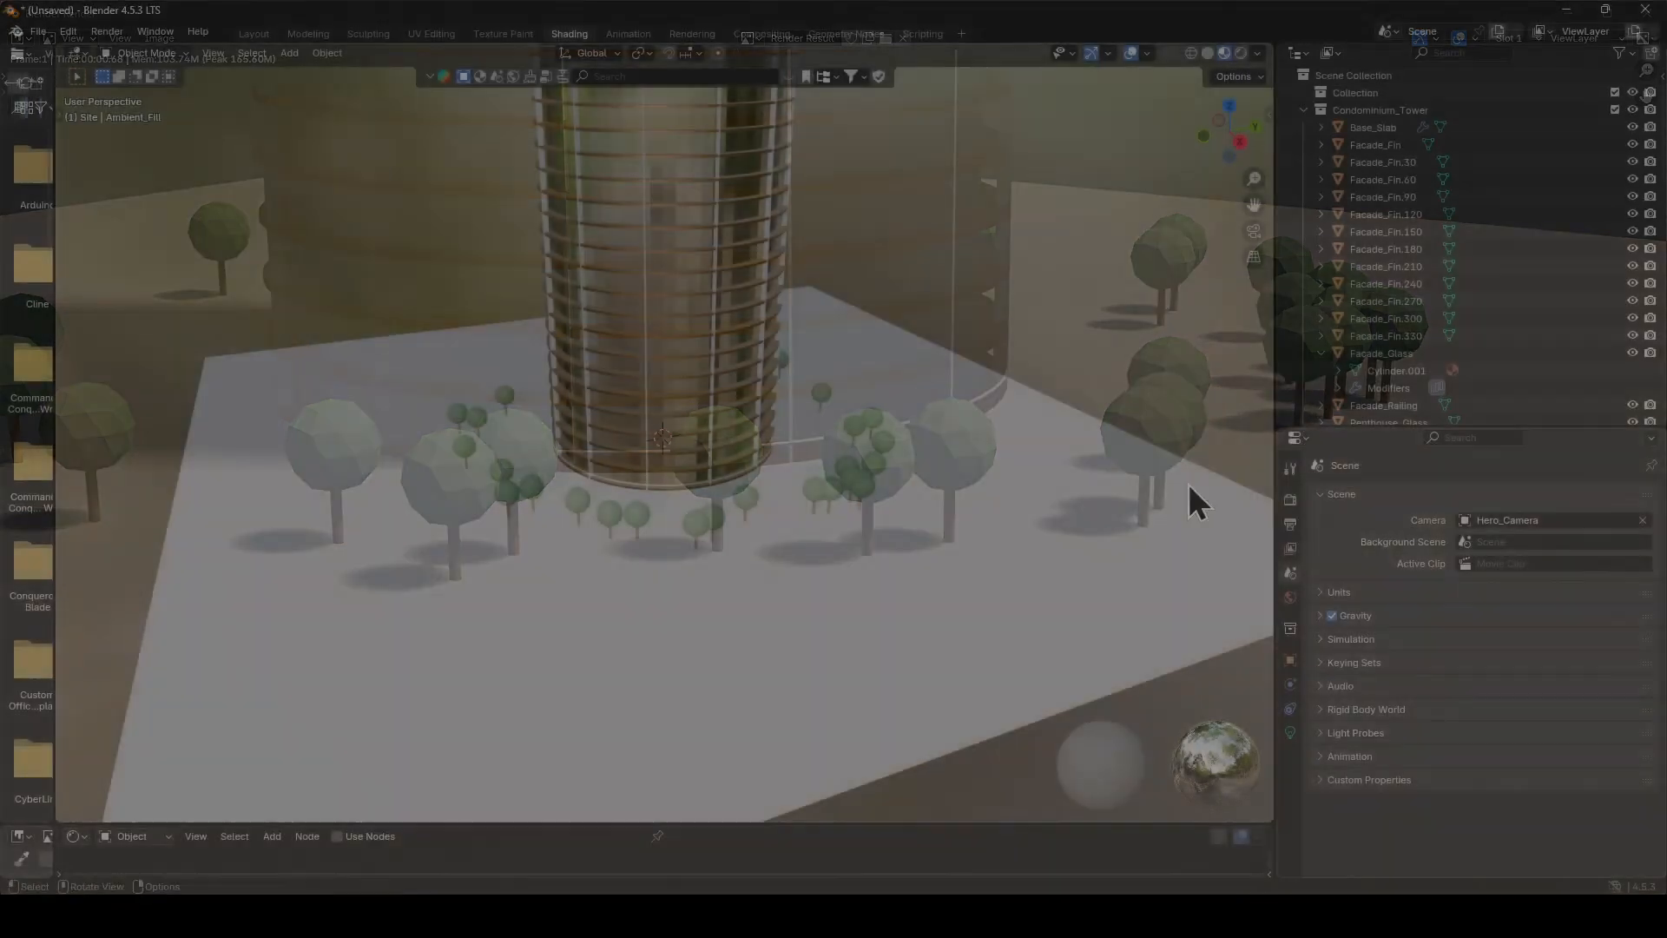
pyautogui.moveTo(1190, 483)
pyautogui.mouseDown(button='middle')
pyautogui.moveTo(894, 465)
pyautogui.moveTo(901, 487)
pyautogui.moveTo(902, 464)
pyautogui.moveTo(976, 492)
pyautogui.moveTo(964, 618)
pyautogui.moveTo(986, 670)
pyautogui.moveTo(1029, 663)
pyautogui.moveTo(1026, 705)
pyautogui.moveTo(1007, 714)
pyautogui.moveTo(982, 681)
pyautogui.moveTo(1238, 618)
pyautogui.moveTo(71, 615)
pyautogui.moveTo(148, 647)
pyautogui.mouseUp(button='middle')
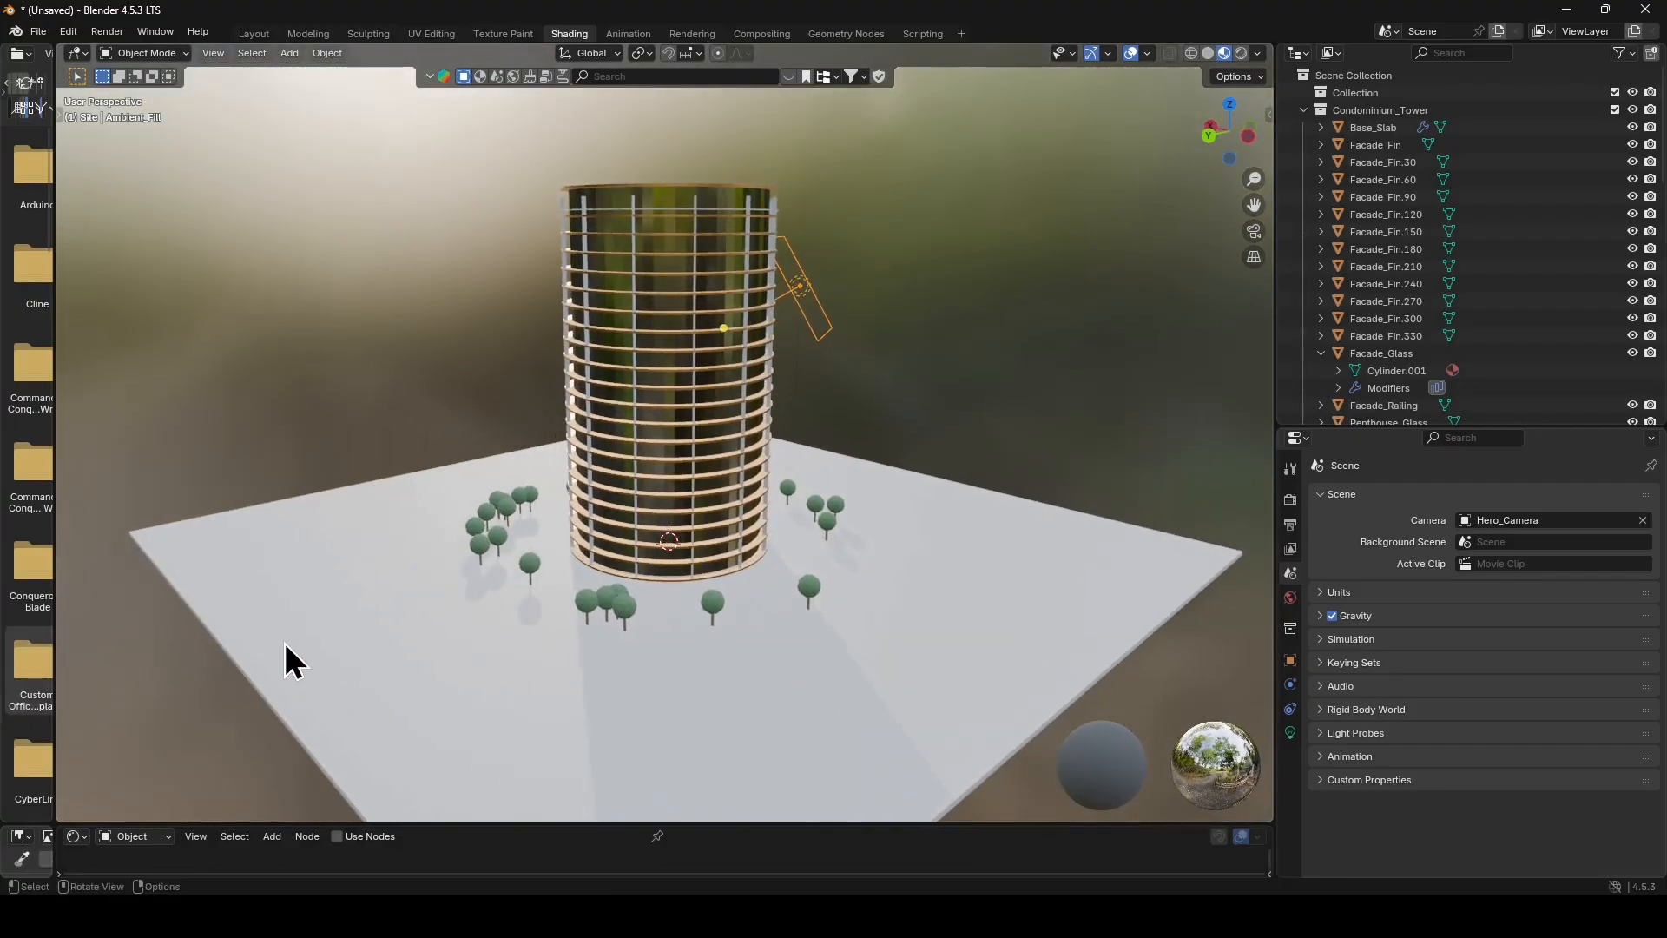
pyautogui.moveTo(284, 642); pyautogui.dragTo(431, 639, button='middle')
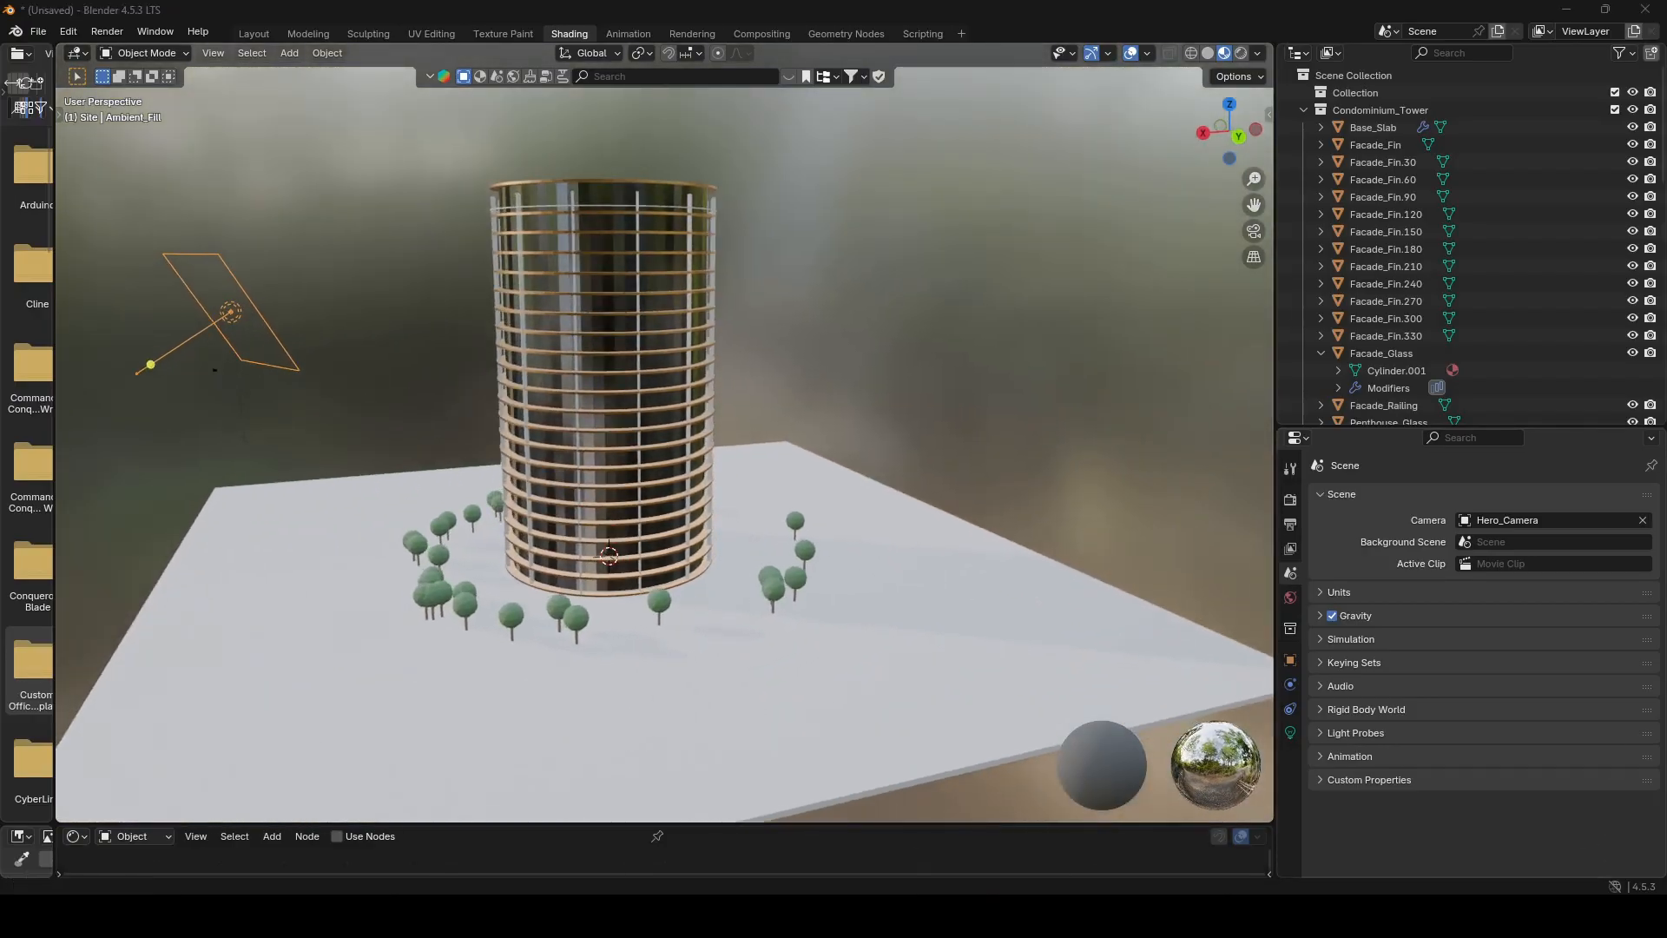